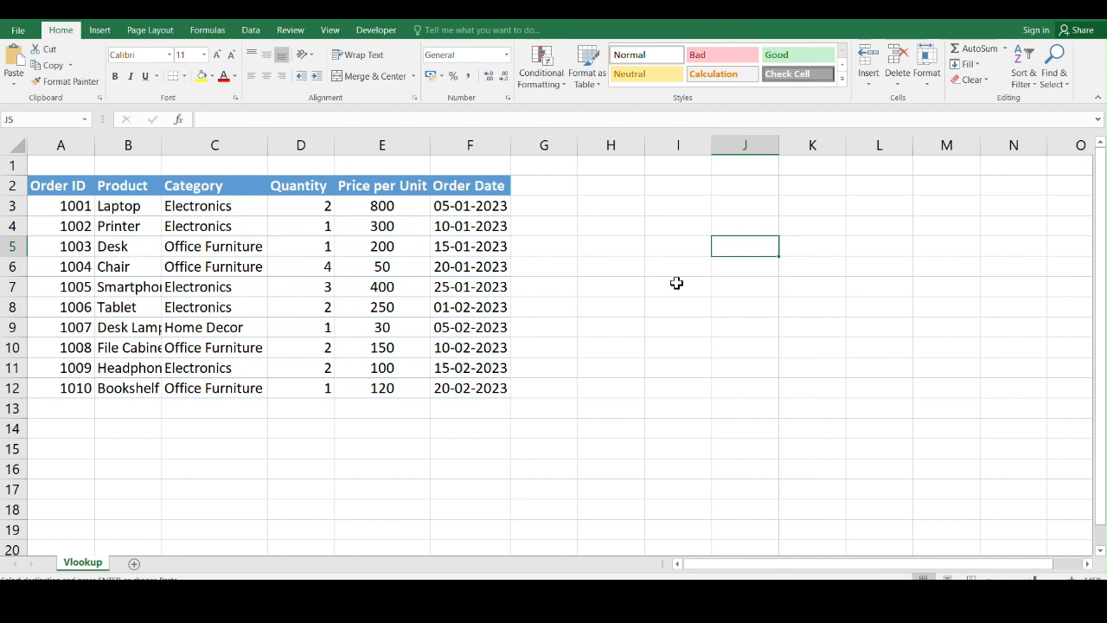
# Enter the headers Product in cell I2 and Price in cell J2.
pyautogui.scroll(-3, 611, 366)
pyautogui.scroll(3, 591, 385)
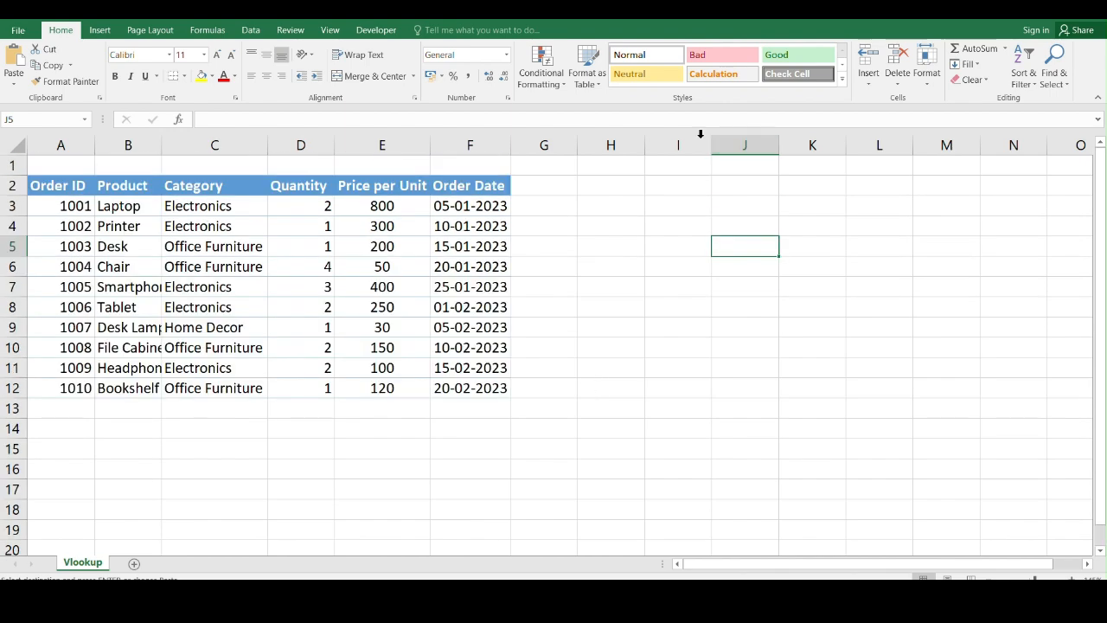
pyautogui.click(688, 186)
pyautogui.write('Order')
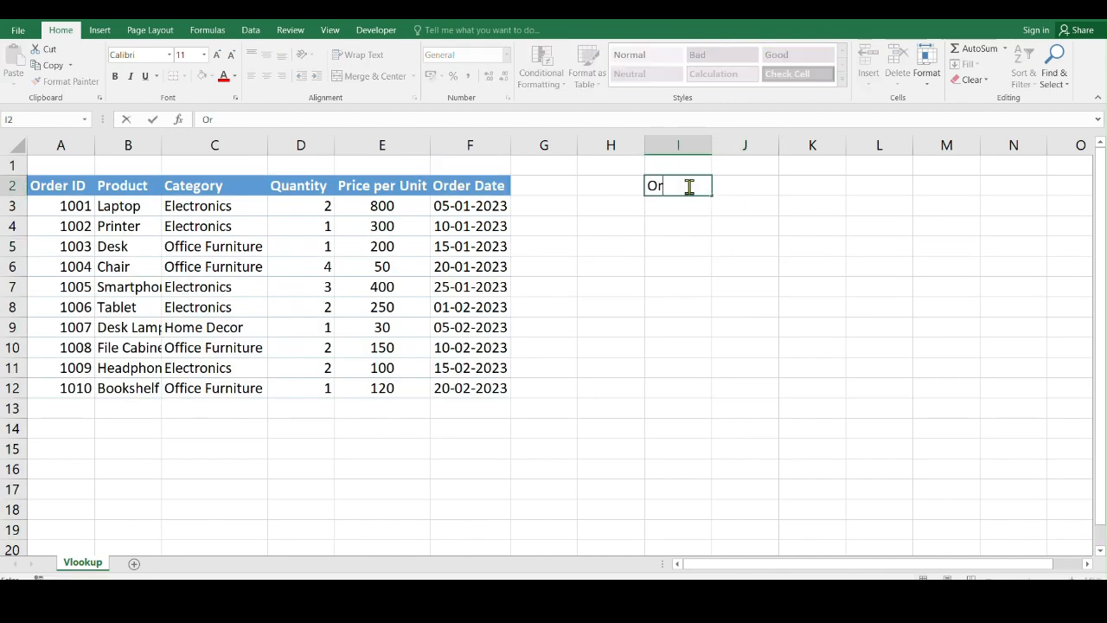
pyautogui.press('BackSpace')
pyautogui.press('BackSpace')
pyautogui.press('BackSpace')
pyautogui.press('BackSpace')
pyautogui.press('BackSpace')
pyautogui.write('Product')
pyautogui.click(745, 188)
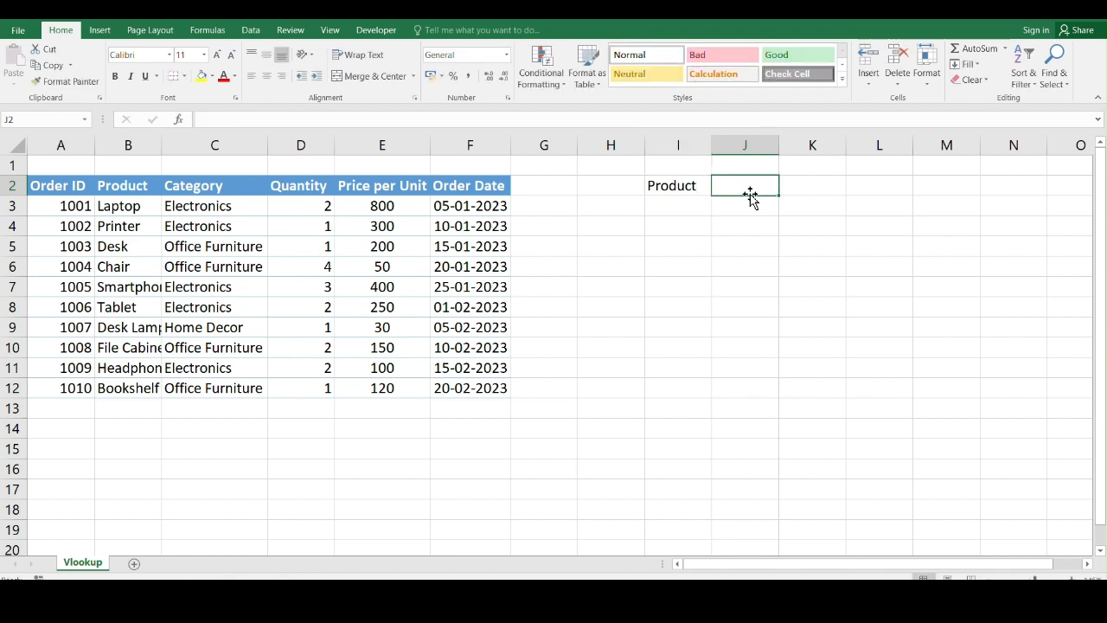
pyautogui.write('Price')
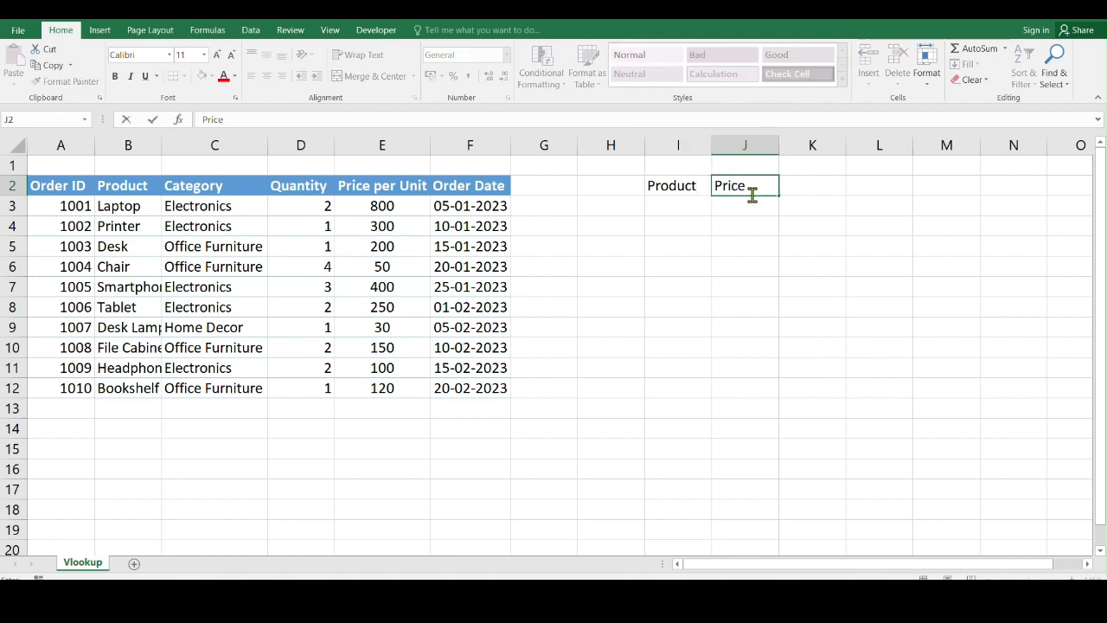
pyautogui.press('Return')
# Enter desk as the lookup product in cell I3.
pyautogui.click(682, 211)
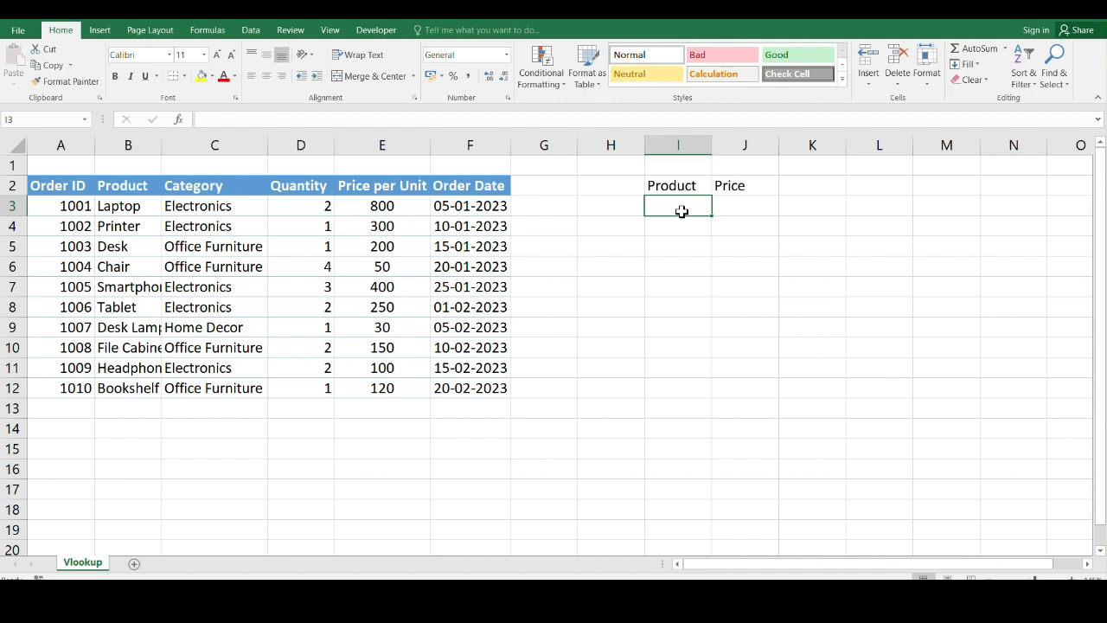
pyautogui.write('desk')
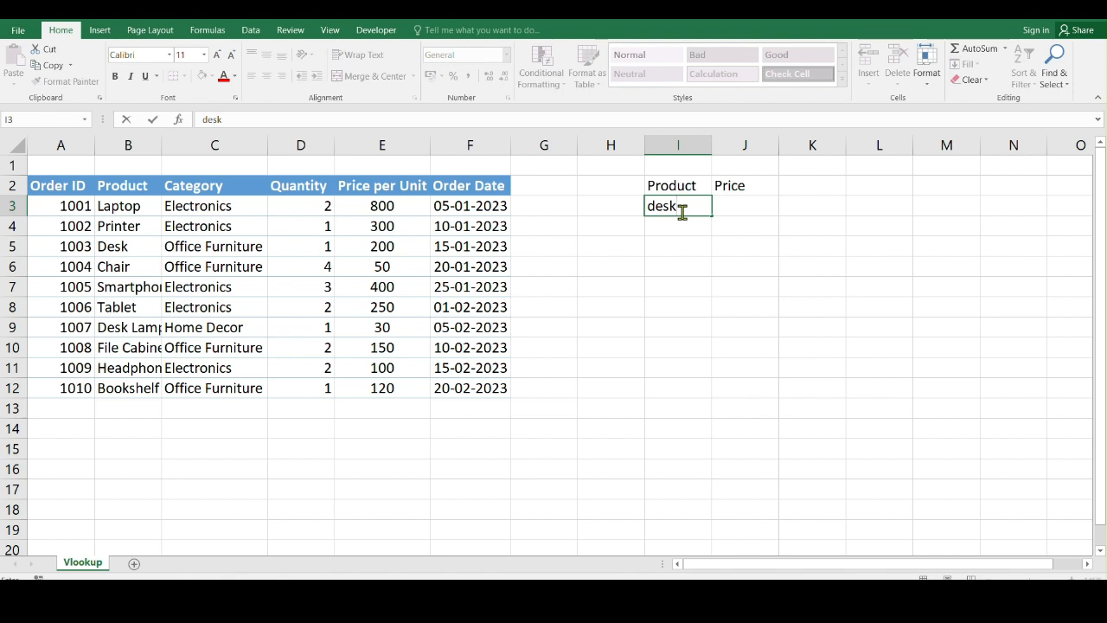
pyautogui.press('Tab')
# Try to look up the product's price in cell J3 with =VLOOKUP(I3,A3:F12,5,0).
pyautogui.write('=')
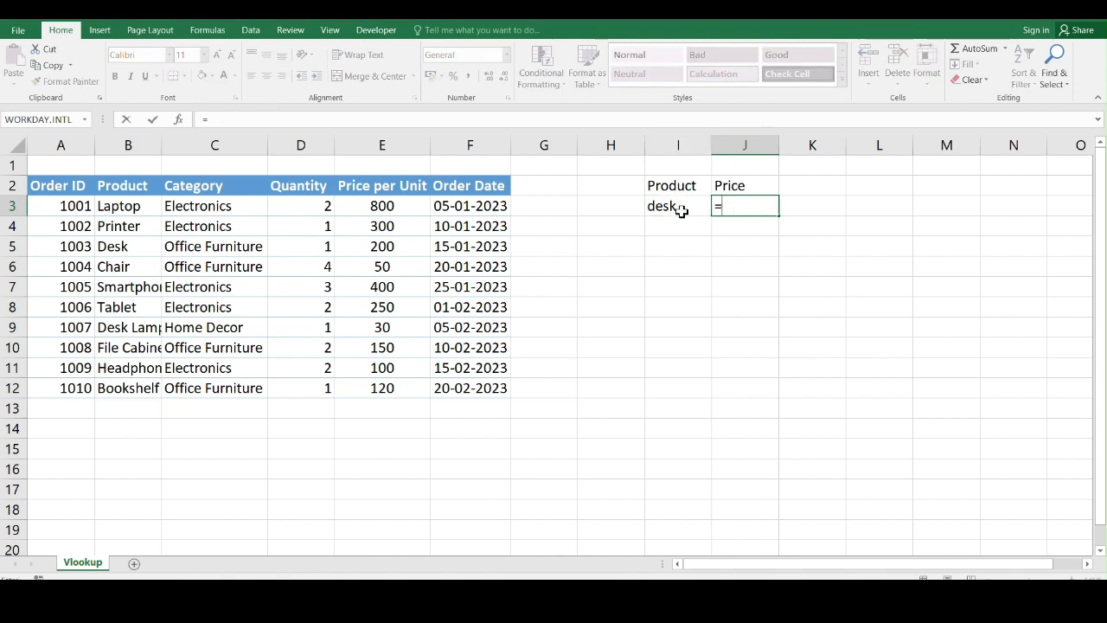
pyautogui.write('vl')
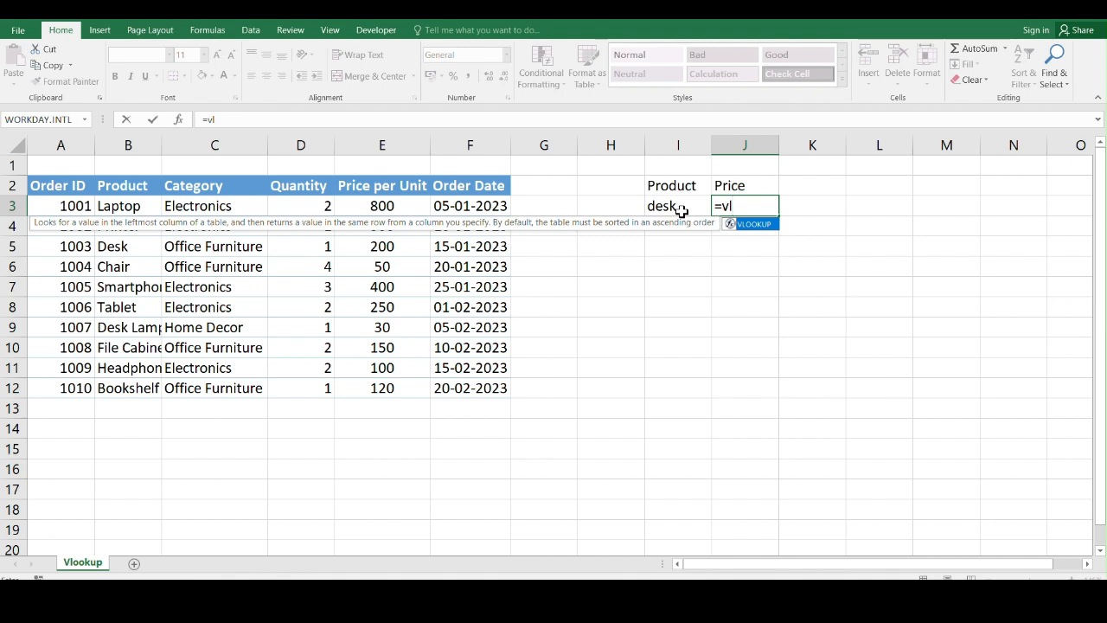
pyautogui.press('Tab')
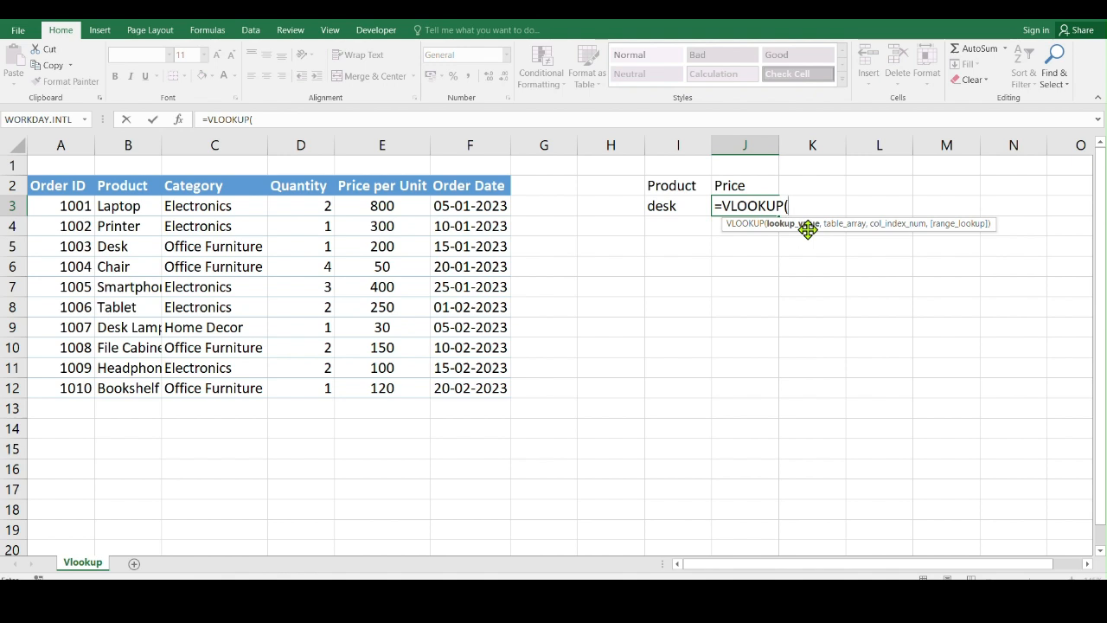
pyautogui.click(674, 206)
pyautogui.write(',')
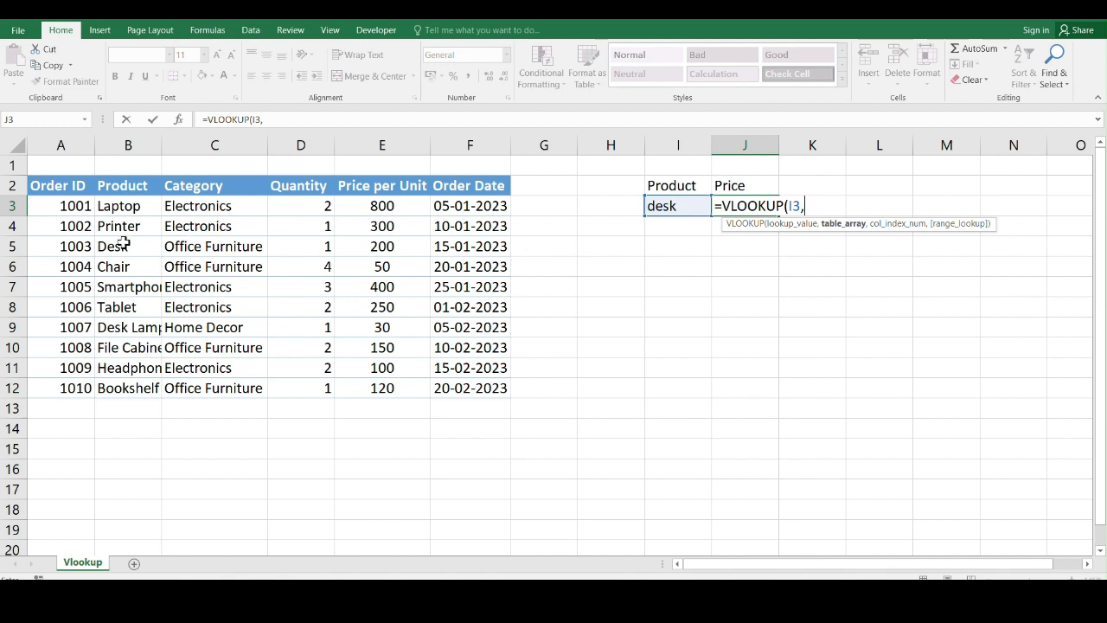
pyautogui.moveTo(48, 205); pyautogui.dragTo(485, 386)
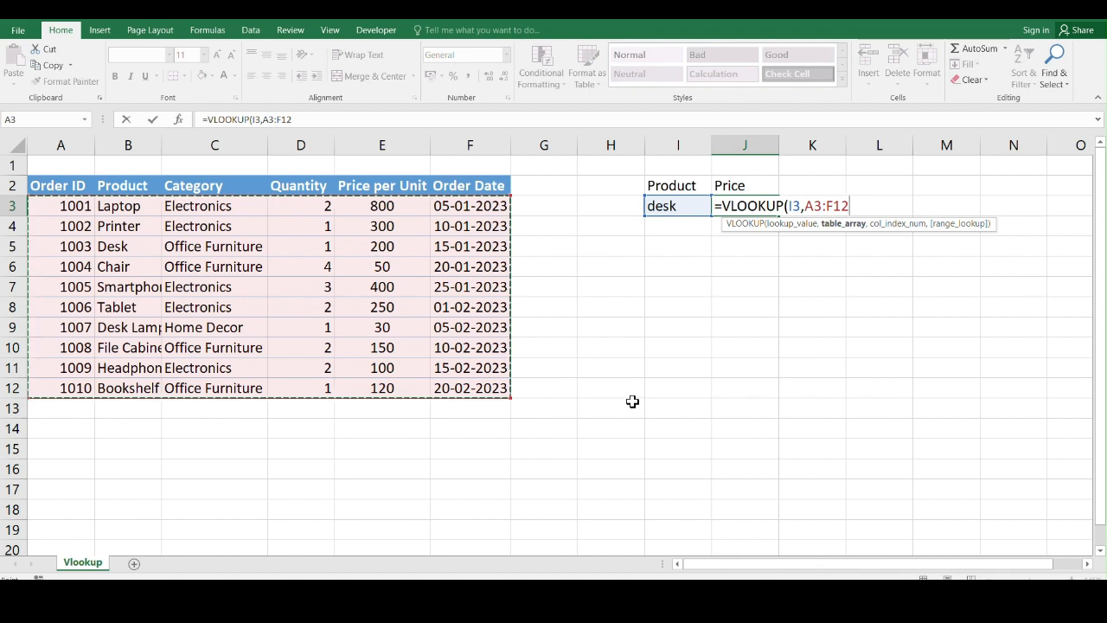
pyautogui.write(',')
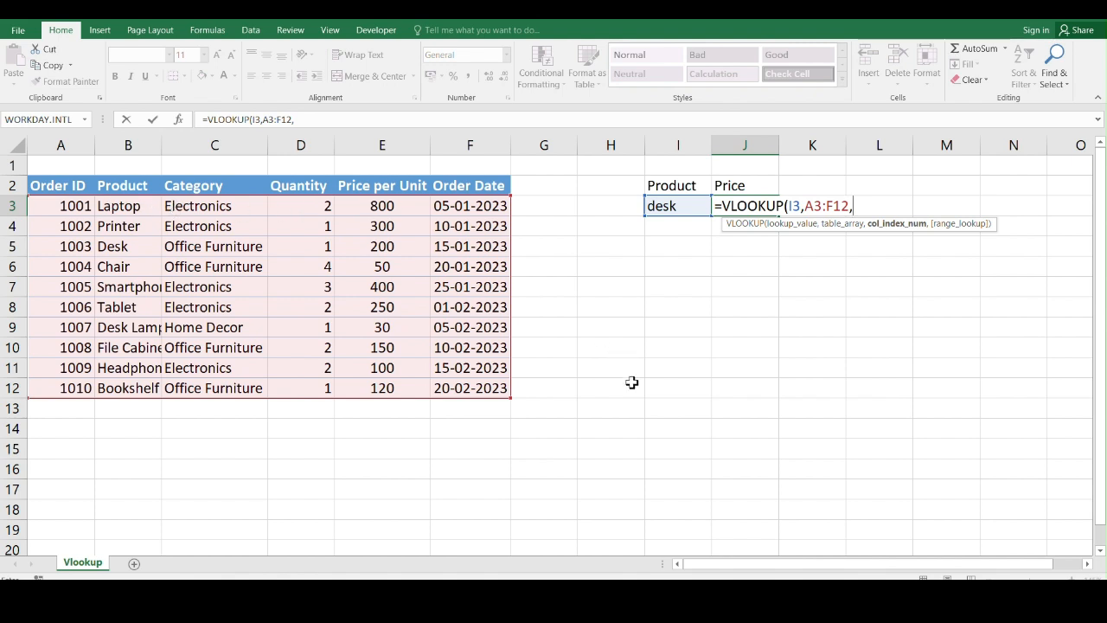
pyautogui.write('5,')
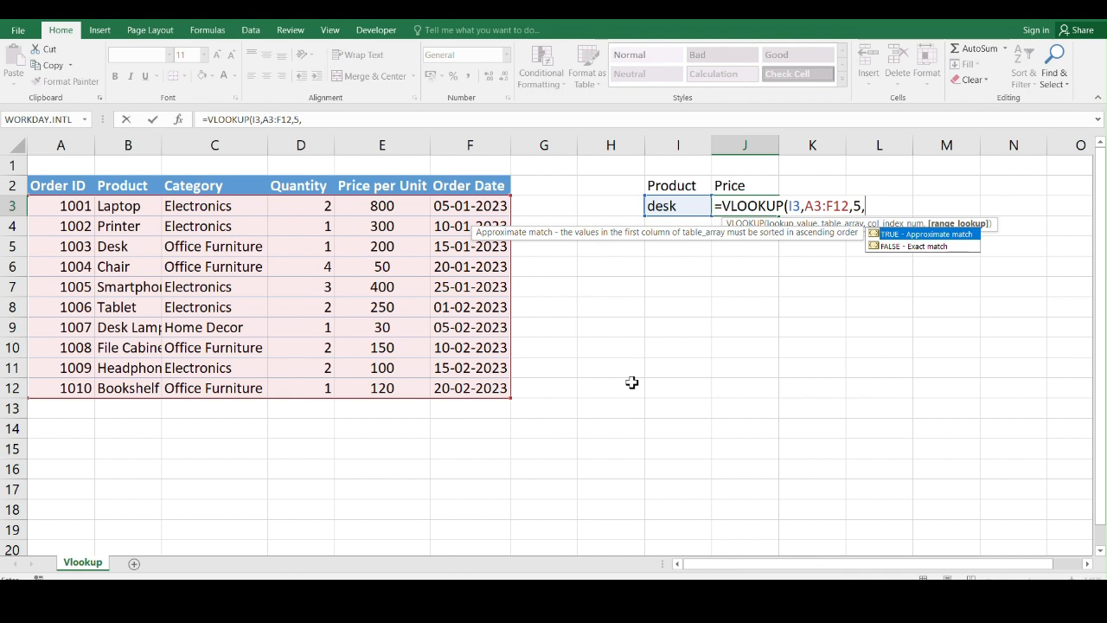
pyautogui.write('0')
pyautogui.press('Return')
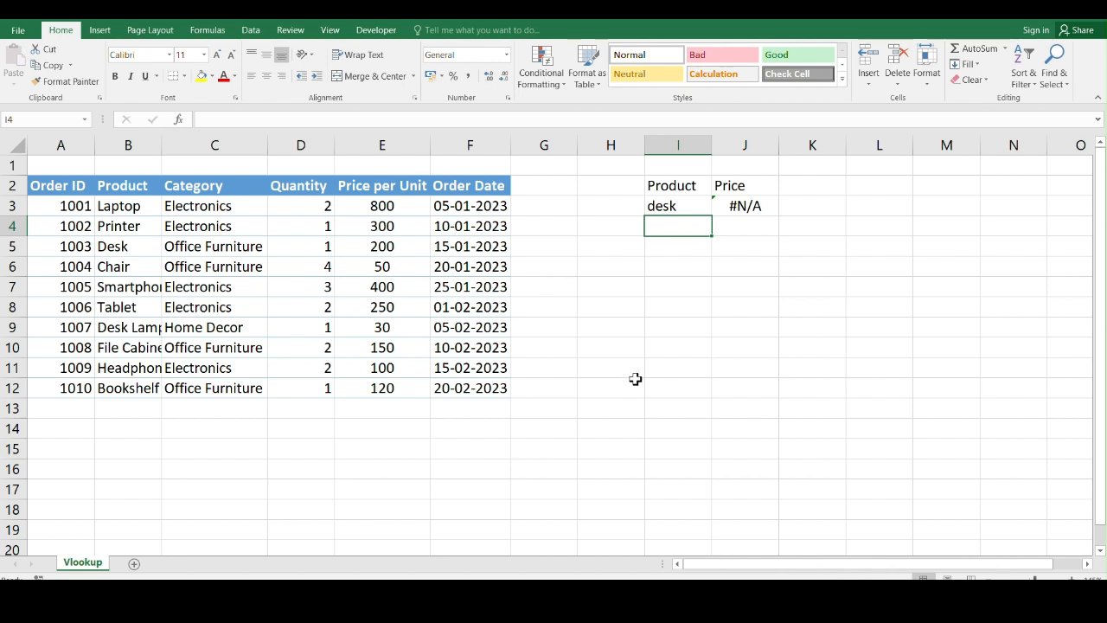
# Try changing the column index of the VLOOKUP formula in cell J3 to 4.
pyautogui.doubleClick(734, 205)
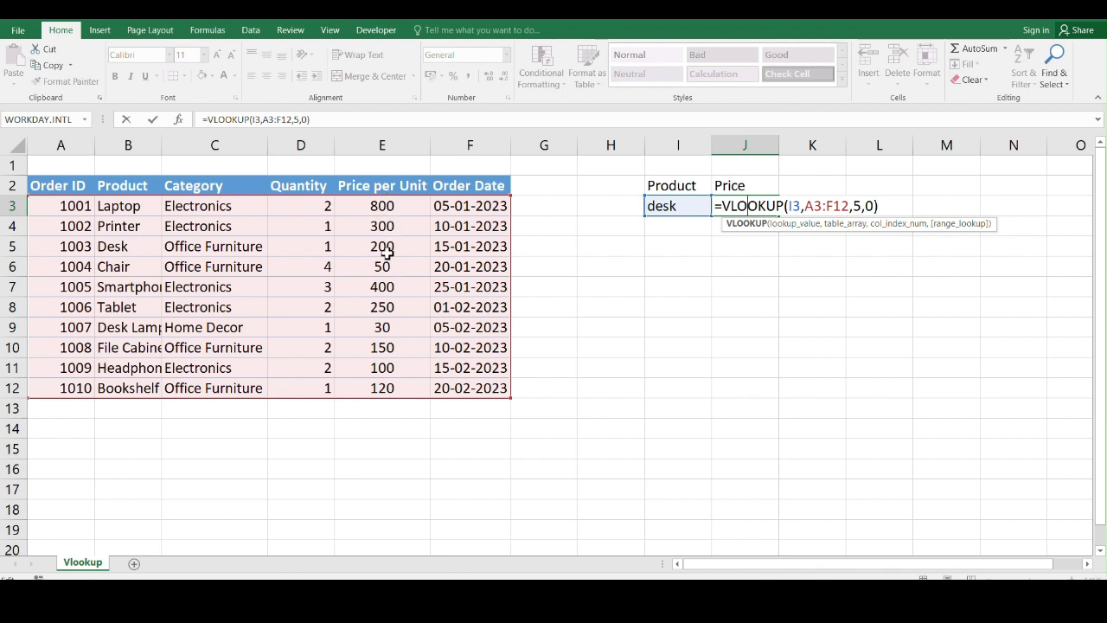
pyautogui.click(862, 208)
pyautogui.press('BackSpace')
pyautogui.write('4')
pyautogui.press('Return')
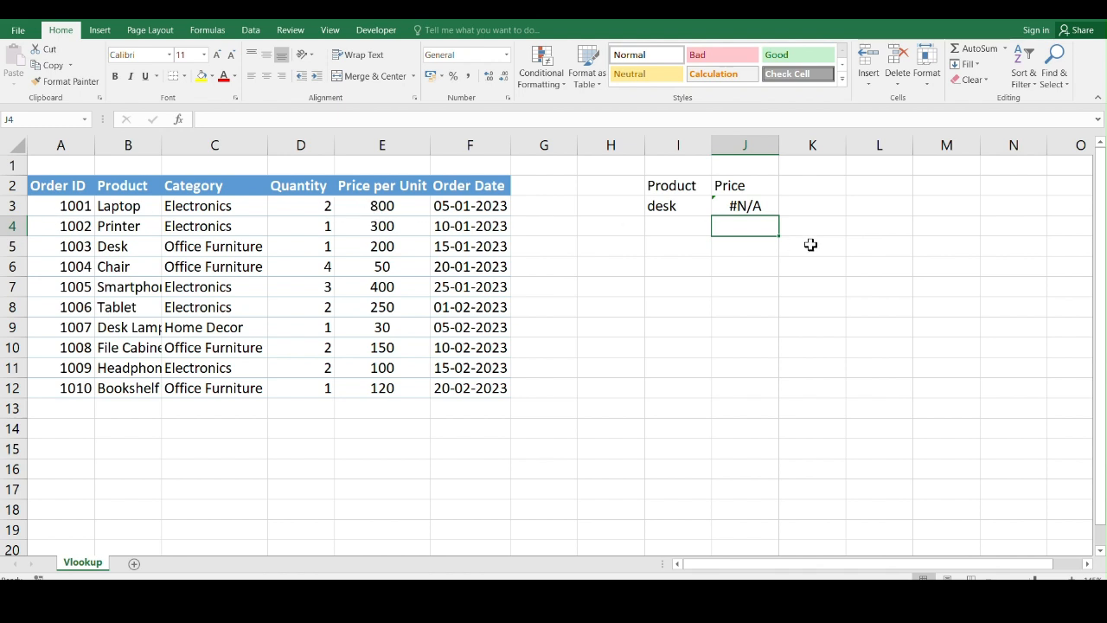
# Delete the whole VLOOKUP formula from cell J3.
pyautogui.doubleClick(746, 206)
pyautogui.moveTo(878, 206); pyautogui.dragTo(717, 203)
pyautogui.press('BackSpace')
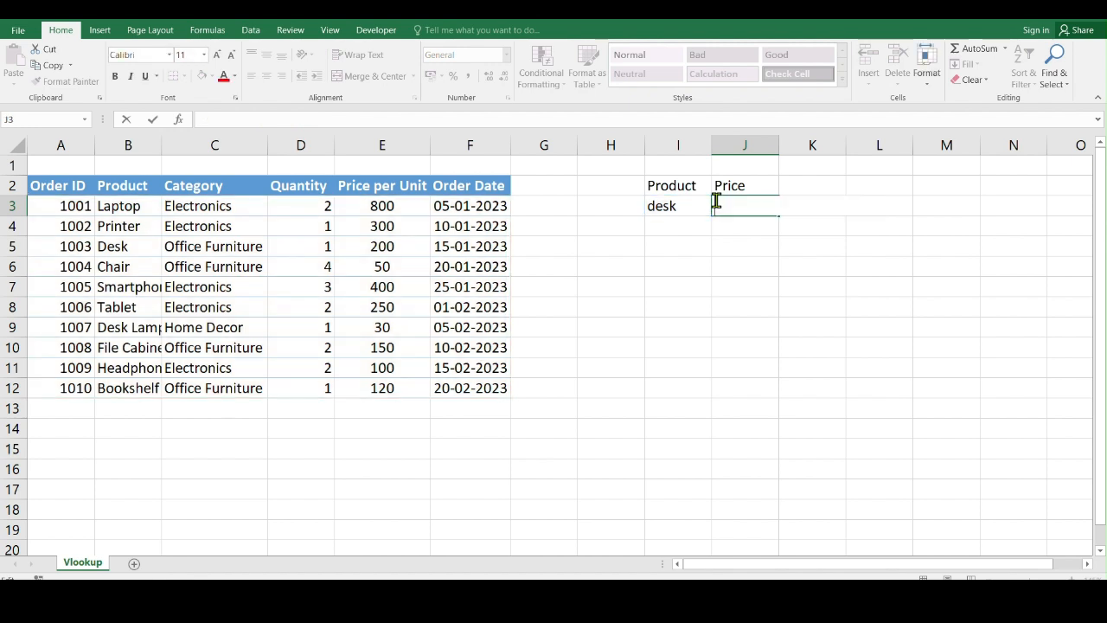
pyautogui.click(778, 251)
pyautogui.click(744, 208)
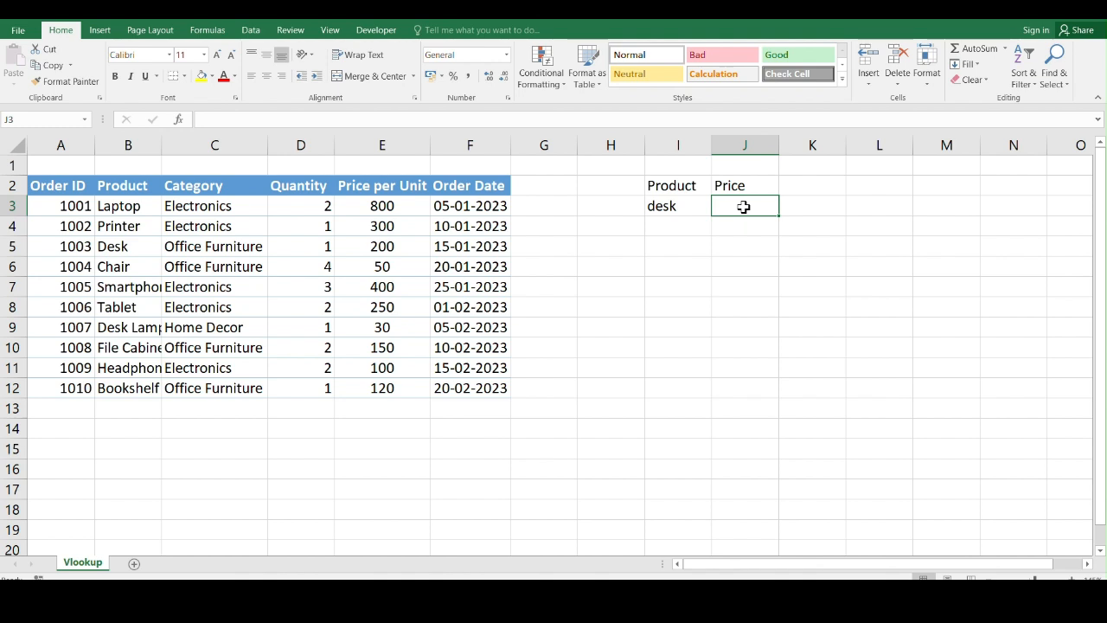
# Look up the product's price in cell J3 with =VLOOKUP(I3,B3:F12,4,0), starting the table array at the Product column.
pyautogui.write('=vl')
pyautogui.press('Tab')
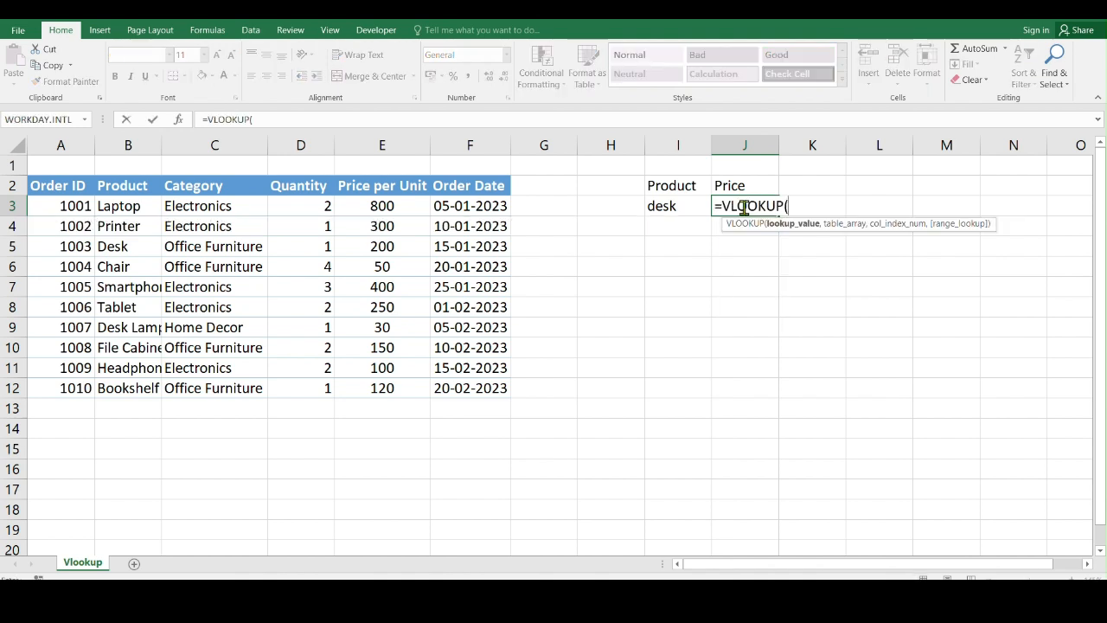
pyautogui.click(664, 217)
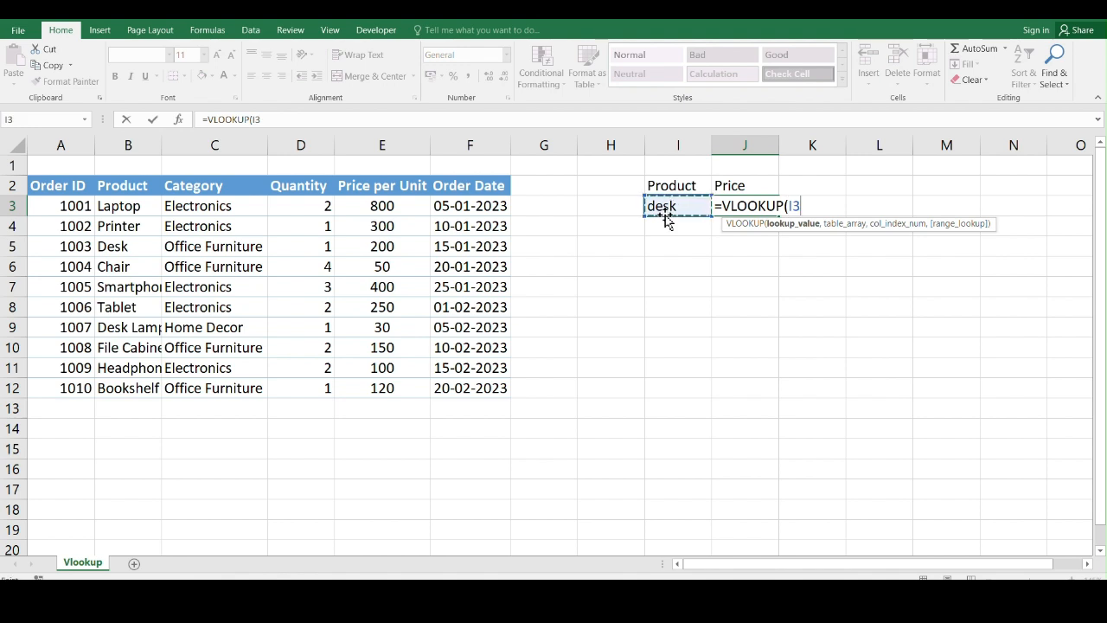
pyautogui.write(',')
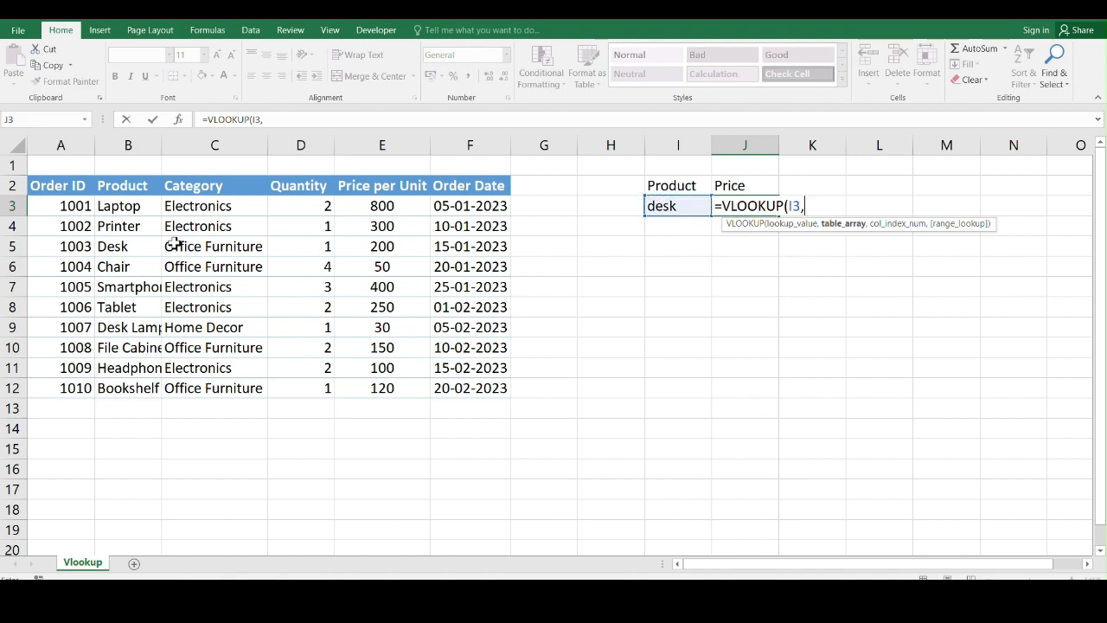
pyautogui.moveTo(115, 205); pyautogui.dragTo(461, 381)
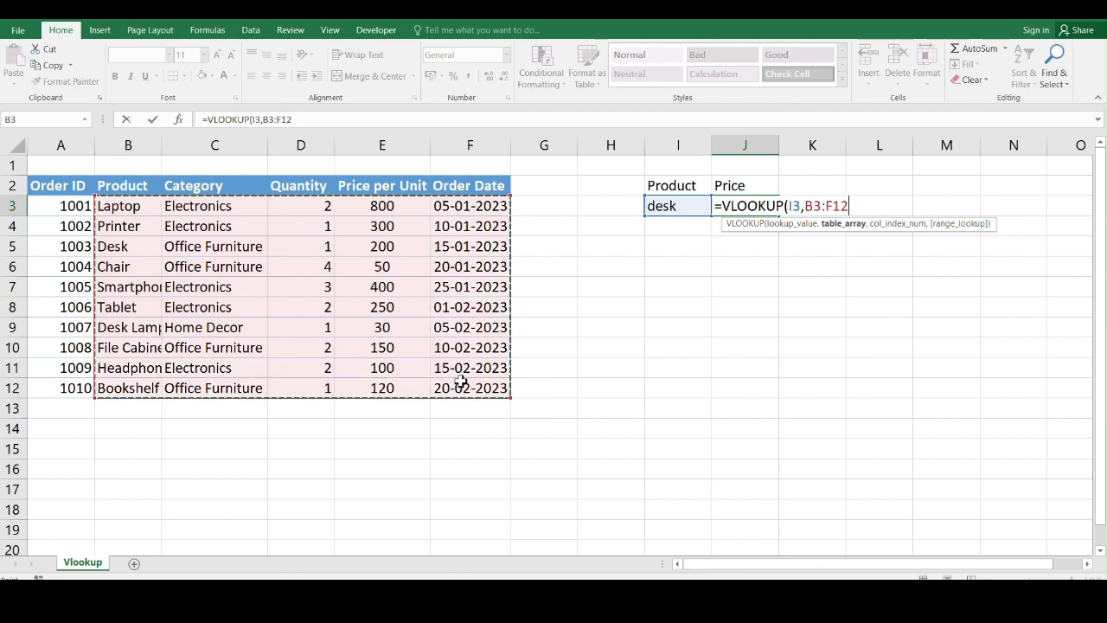
pyautogui.write(',')
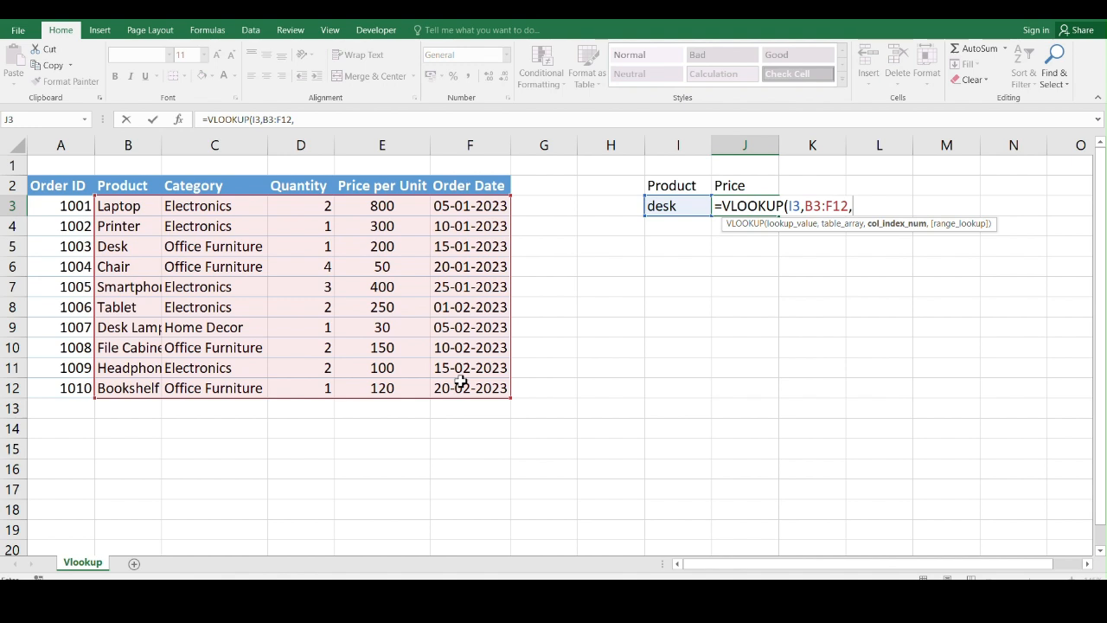
pyautogui.write('4,')
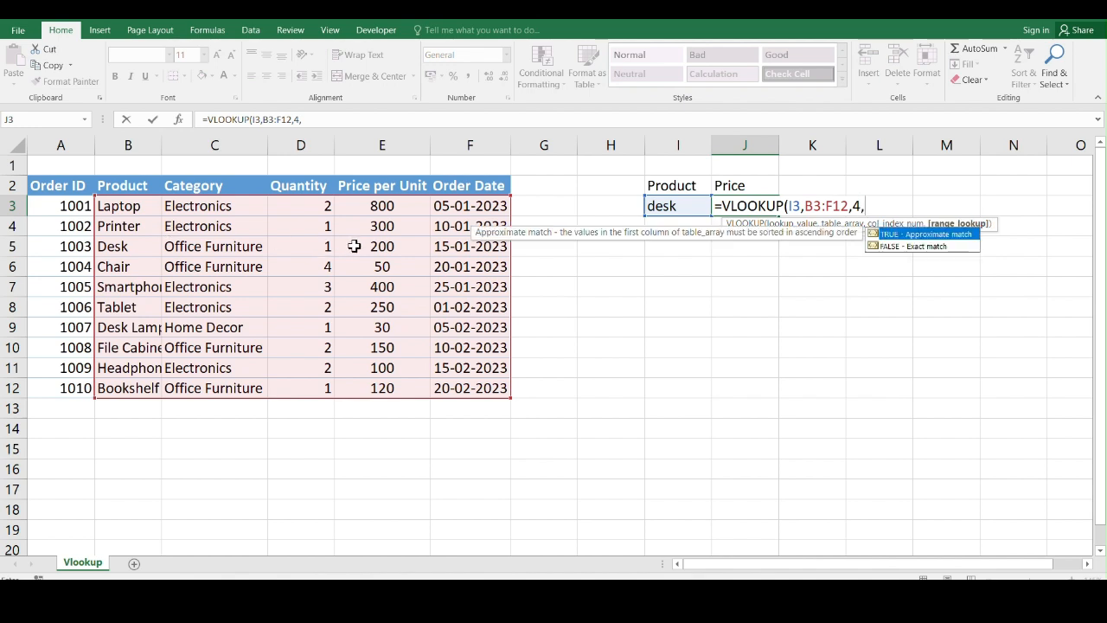
pyautogui.write('0')
pyautogui.press('Return')
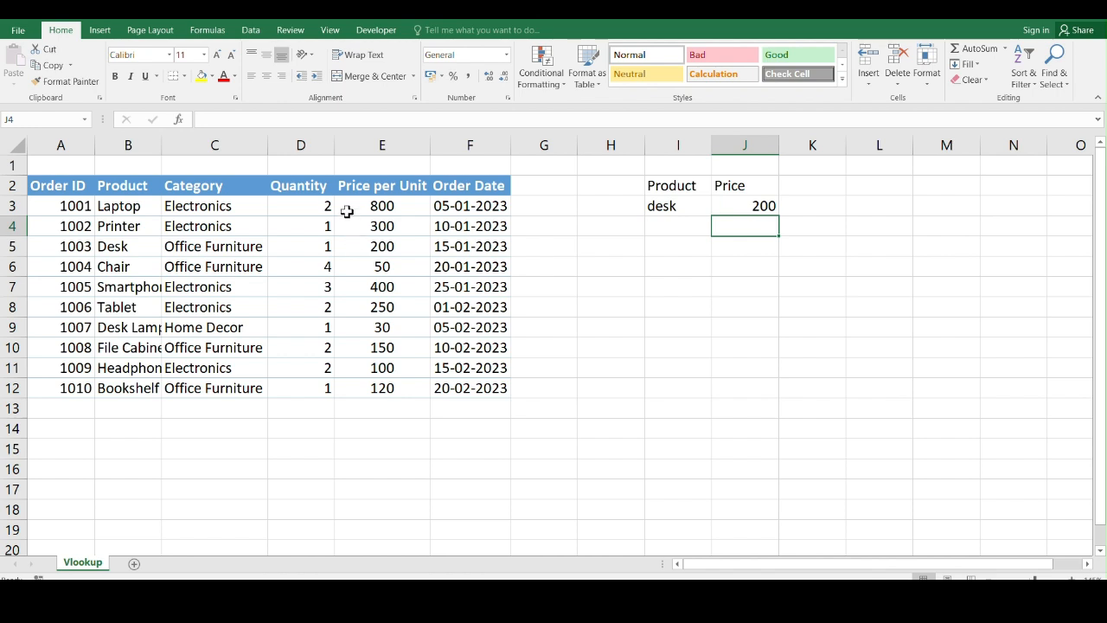
# Replace the lookup product in cell I3 with chair.
pyautogui.doubleClick(682, 205)
pyautogui.press('BackSpace')
pyautogui.press('BackSpace')
pyautogui.press('BackSpace')
pyautogui.press('BackSpace')
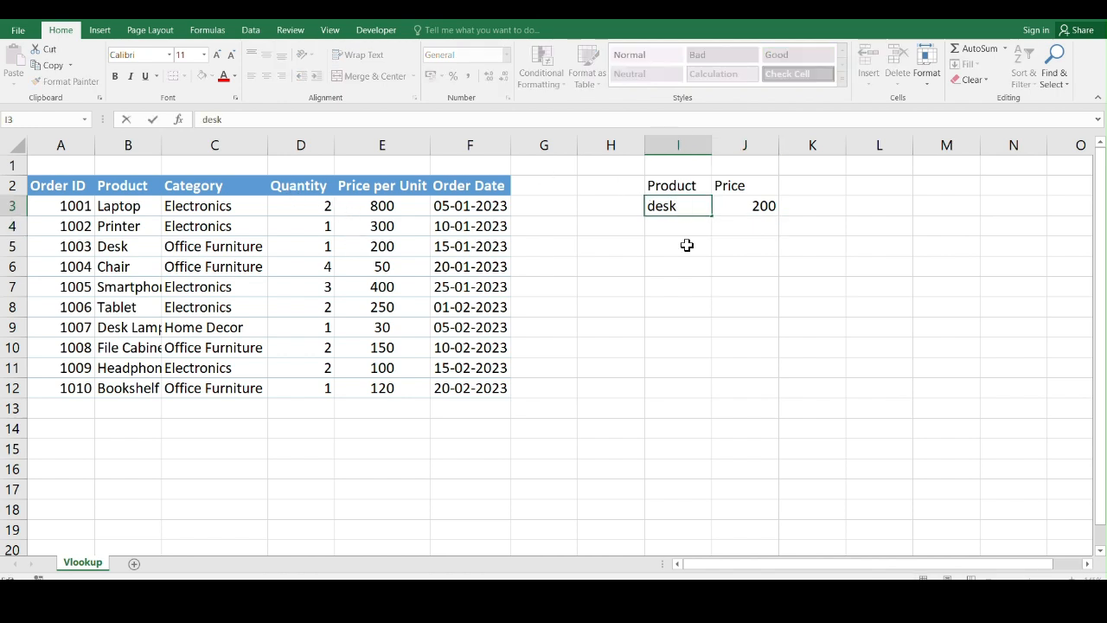
pyautogui.write('char')
pyautogui.press('BackSpace')
pyautogui.write('ir')
pyautogui.press('Return')
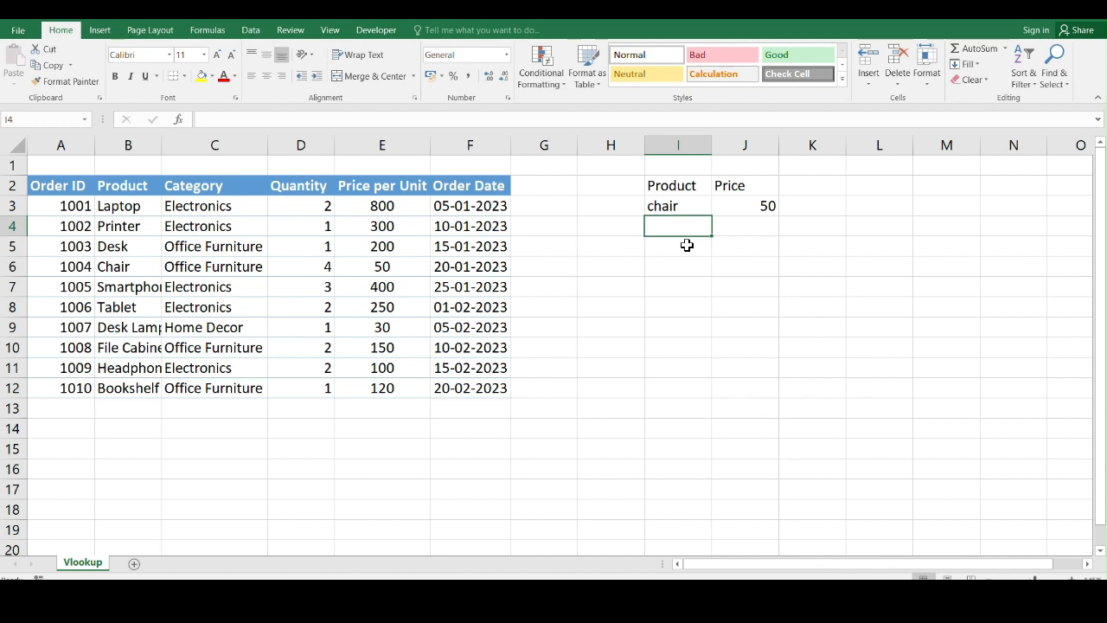
# Replace the lookup product in cell I3 with tablet.
pyautogui.click(667, 205)
pyautogui.doubleClick(689, 206)
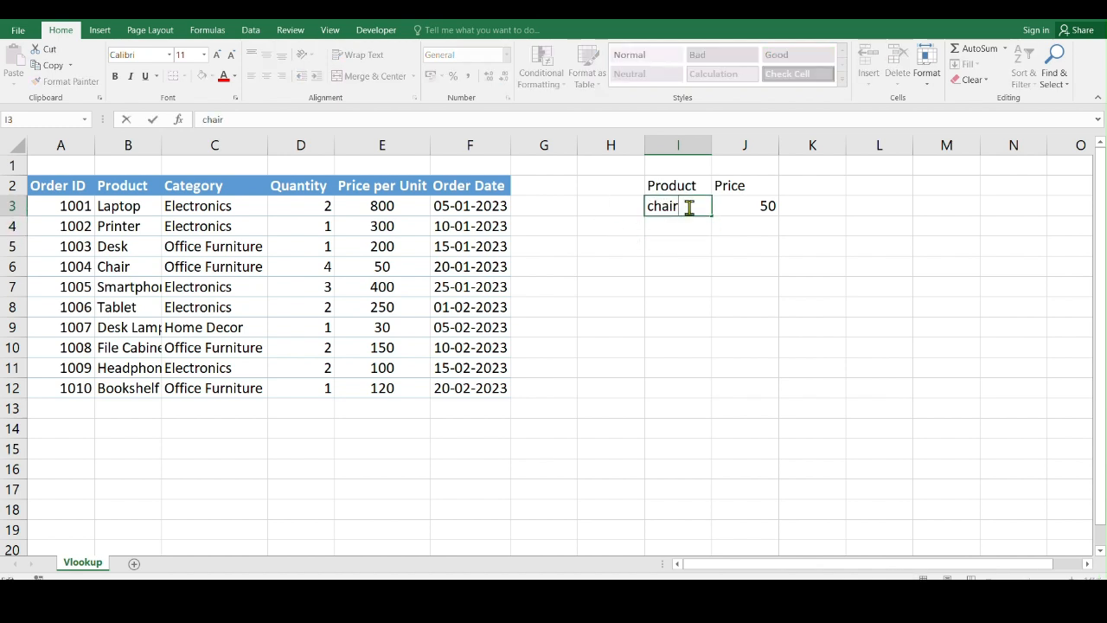
pyautogui.press('BackSpace')
pyautogui.press('BackSpace')
pyautogui.press('BackSpace')
pyautogui.press('BackSpace')
pyautogui.press('BackSpace')
pyautogui.write('tablet')
pyautogui.press('Return')
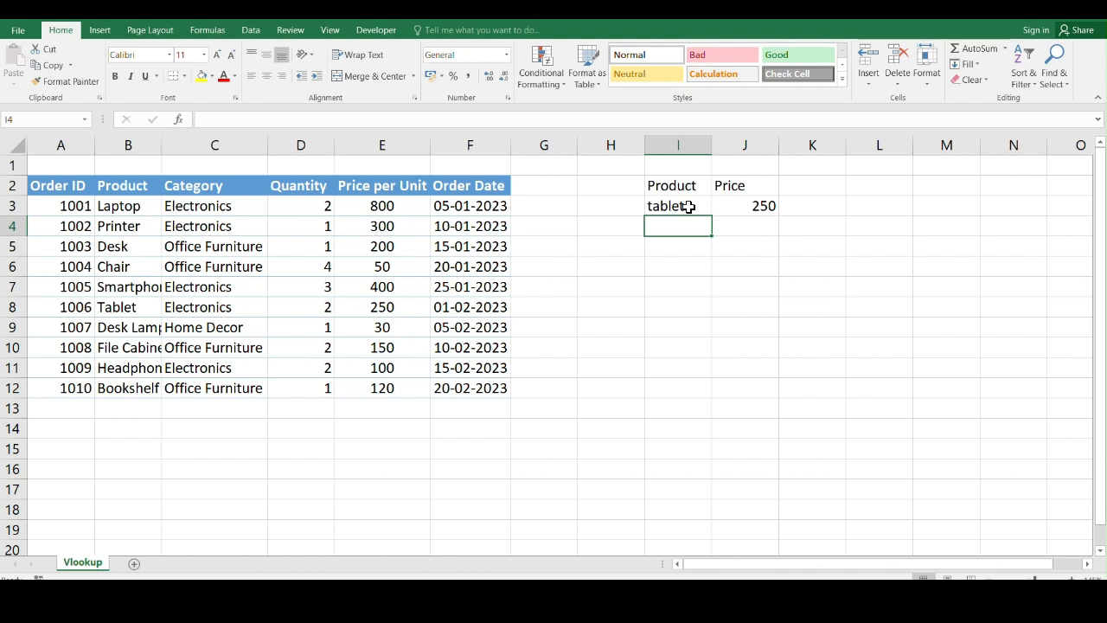
# Replace the lookup product in cell I3 with desks, a name missing from the Product column.
pyautogui.click(738, 330)
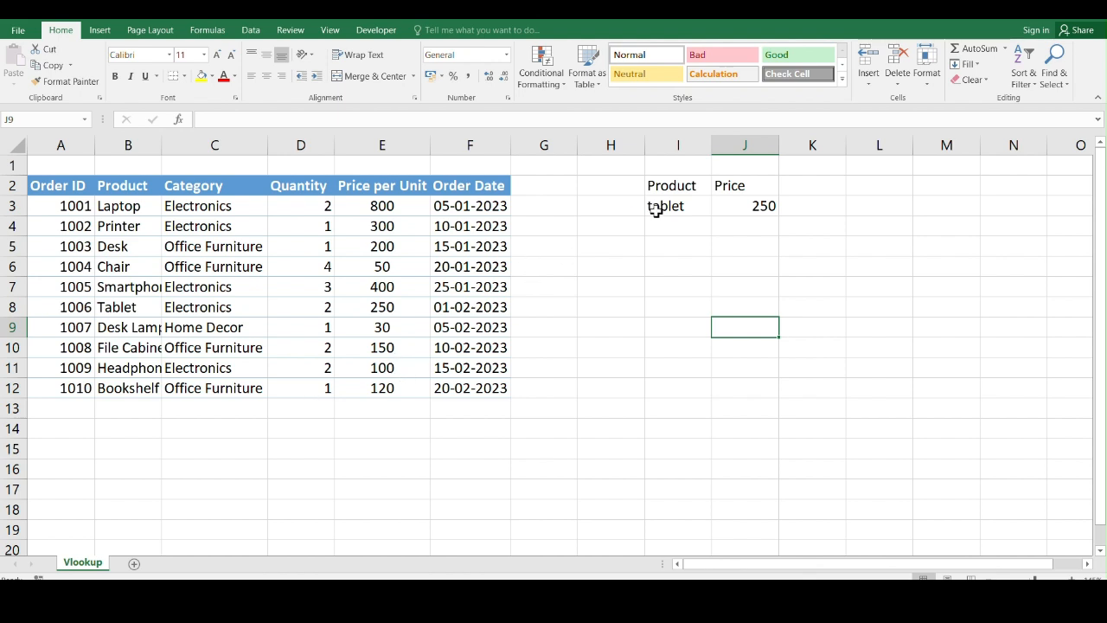
pyautogui.doubleClick(694, 204)
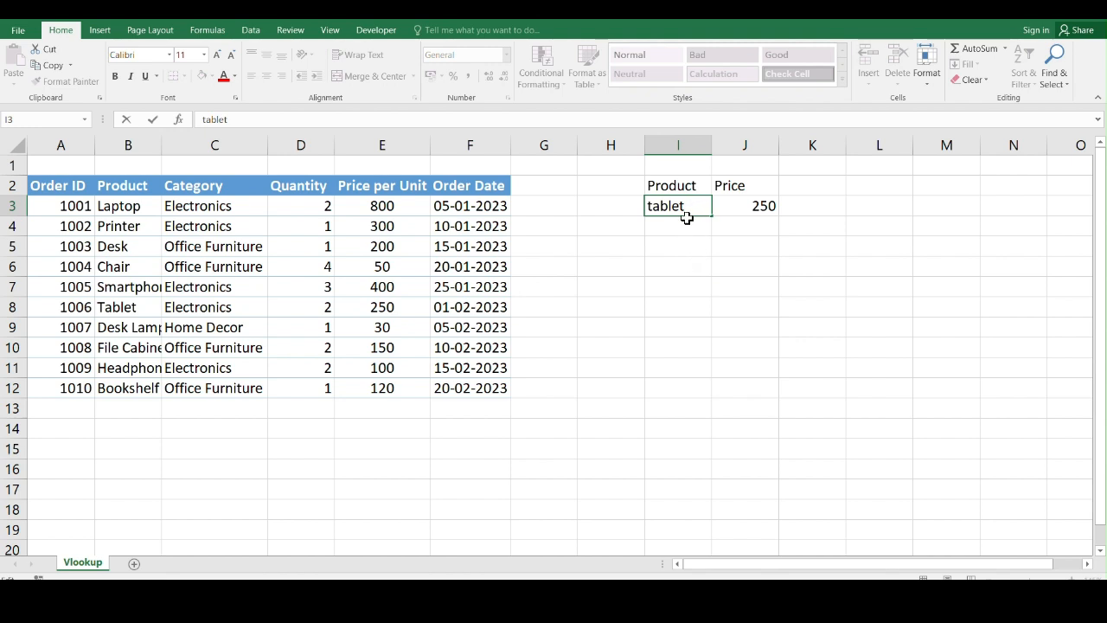
pyautogui.write('desk')
pyautogui.press('BackSpace')
pyautogui.press('BackSpace')
pyautogui.press('BackSpace')
pyautogui.press('BackSpace')
pyautogui.press('BackSpace')
pyautogui.press('BackSpace')
pyautogui.press('BackSpace')
pyautogui.press('BackSpace')
pyautogui.press('BackSpace')
pyautogui.press('BackSpace')
pyautogui.write('desks')
pyautogui.press('Return')
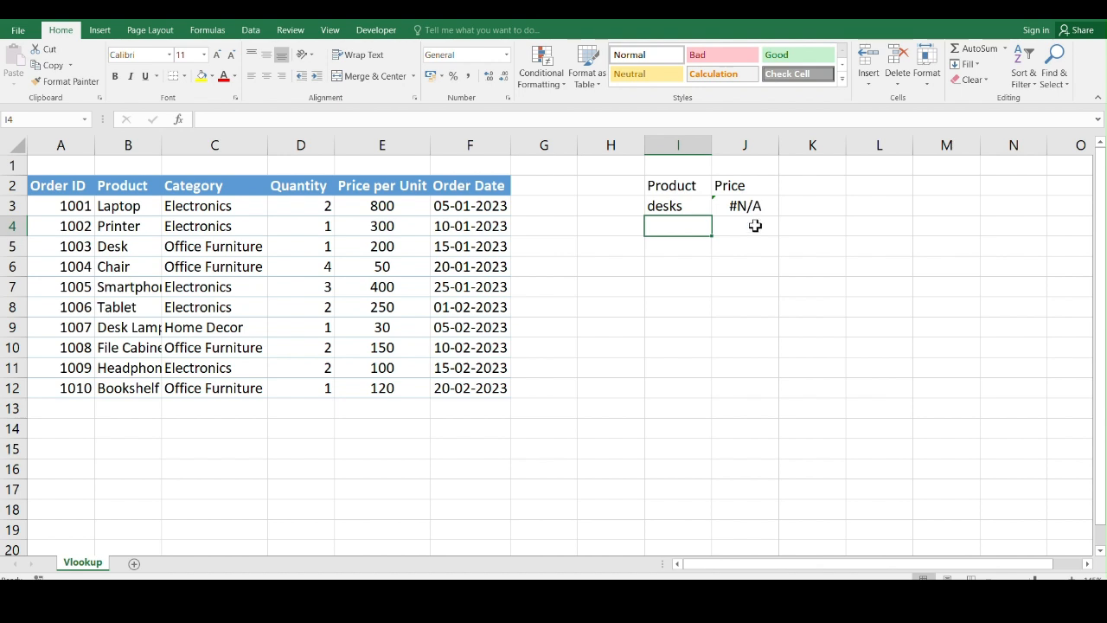
# Enter chair as a second lookup product in cell I5.
pyautogui.click(667, 254)
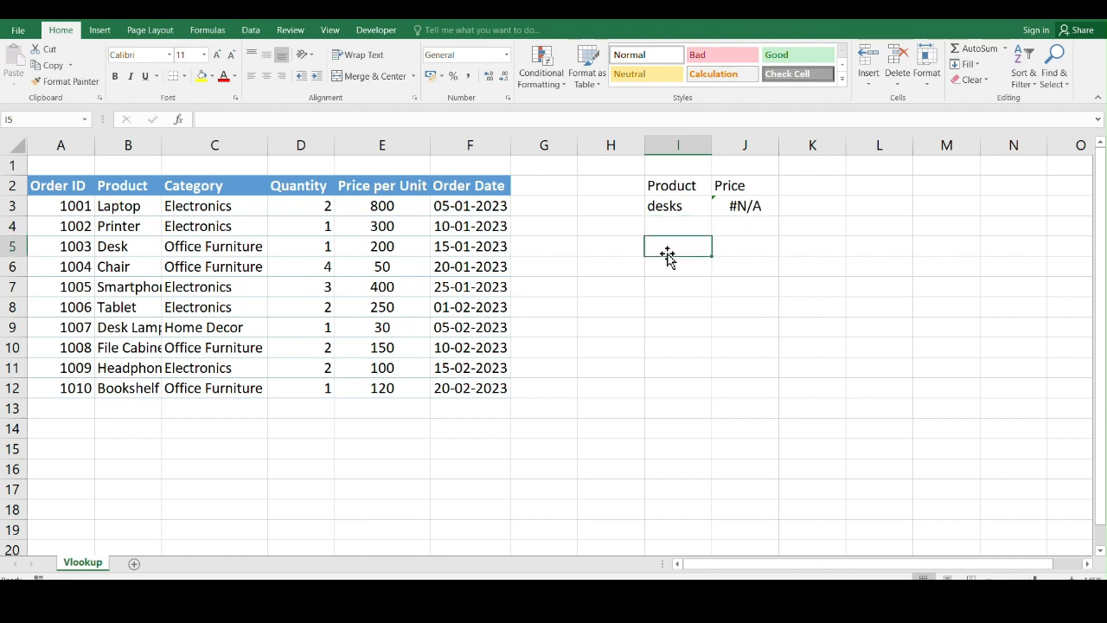
pyautogui.write('cale')
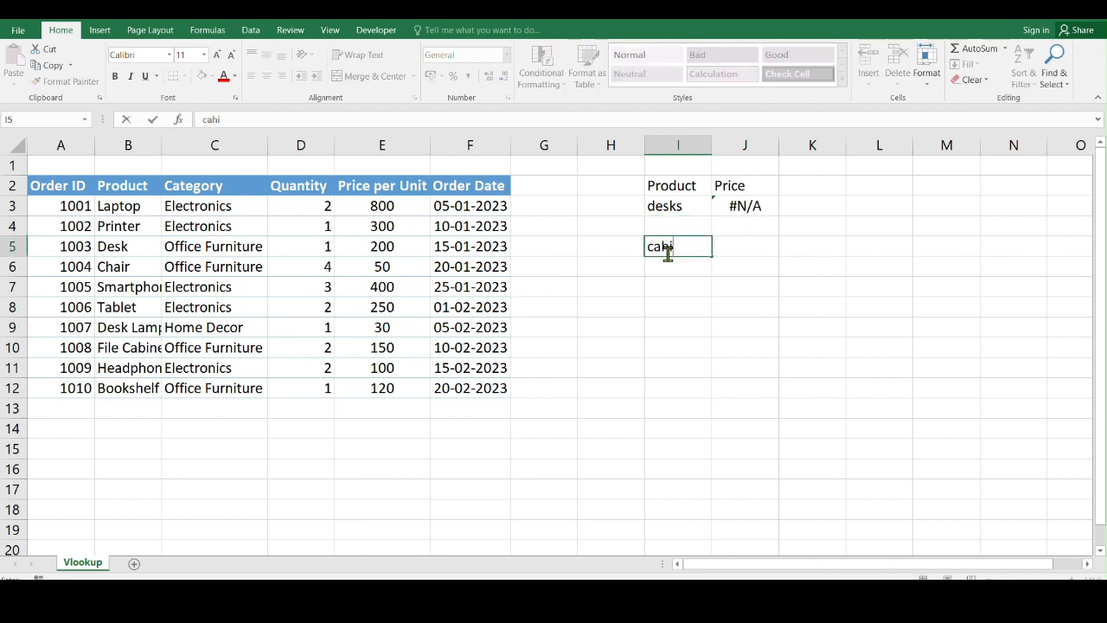
pyautogui.press('BackSpace')
pyautogui.press('BackSpace')
pyautogui.press('BackSpace')
pyautogui.write('hair')
pyautogui.press('Tab')
# Start an IFERROR formula in cell J5 with a nested VLOOKUP as its value argument.
pyautogui.write('=')
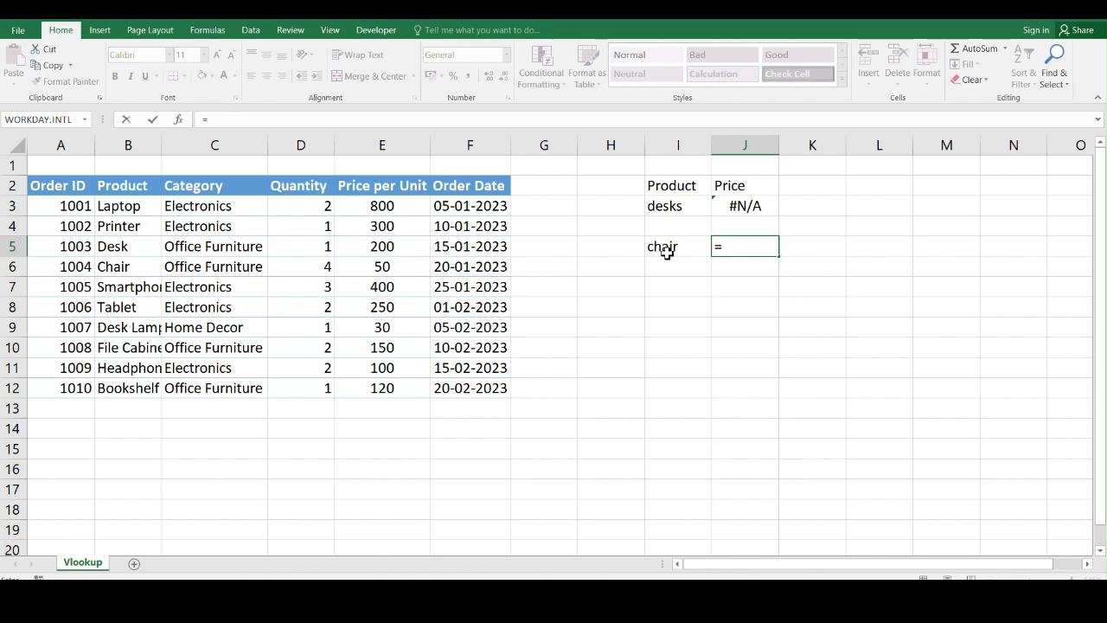
pyautogui.write('vl')
pyautogui.press('BackSpace')
pyautogui.press('BackSpace')
pyautogui.write('if')
pyautogui.press('Down')
pyautogui.press('Tab')
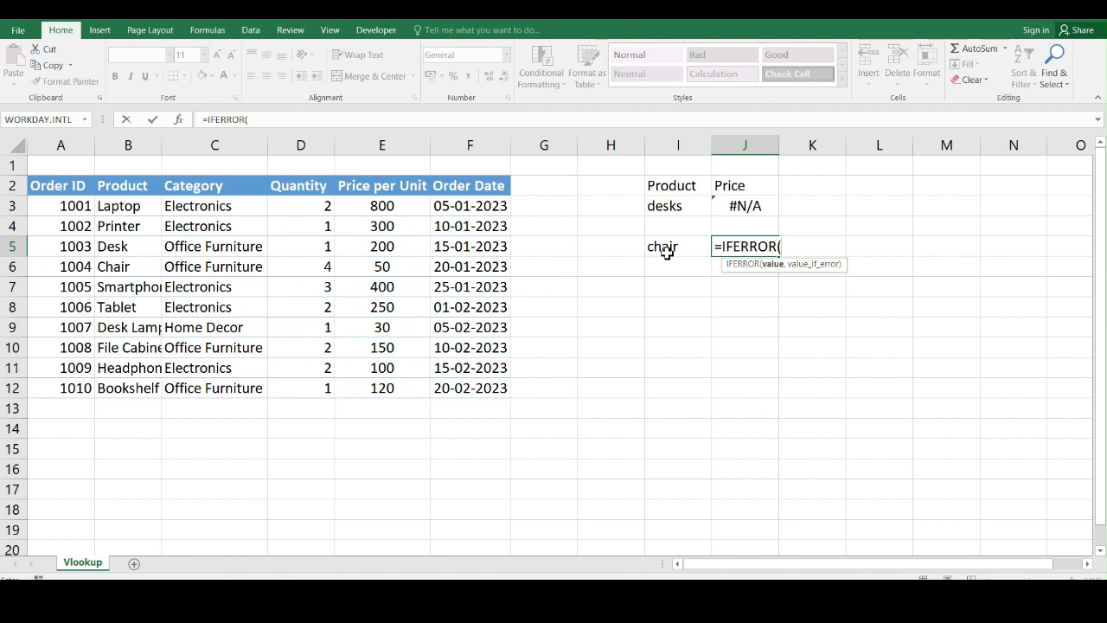
pyautogui.write('vl')
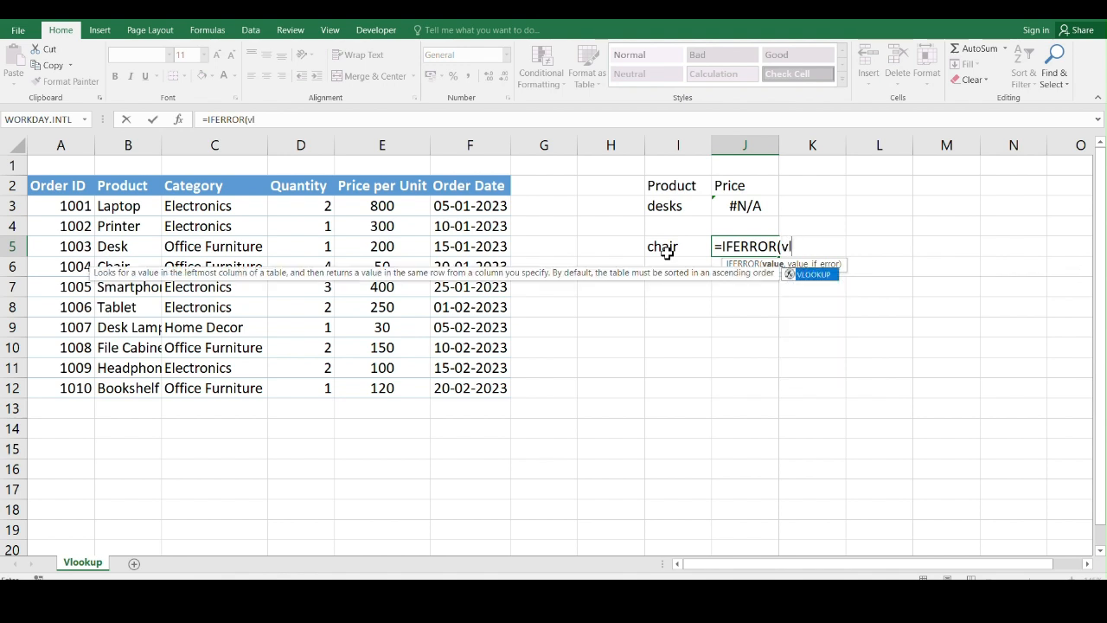
pyautogui.press('Tab')
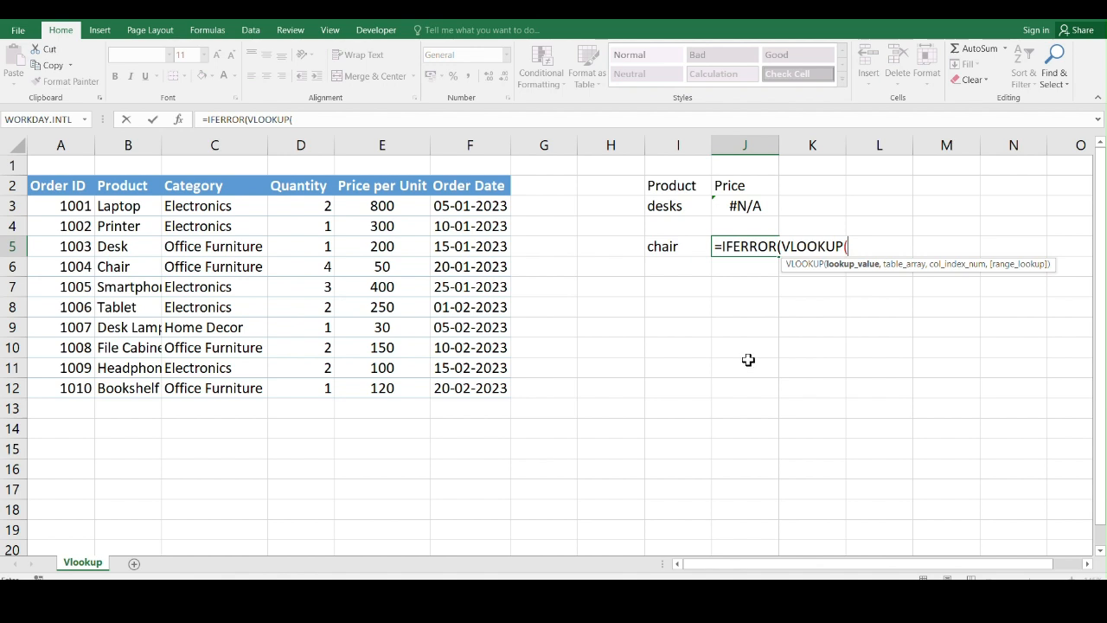
# Complete the nested VLOOKUP with lookup value I5, table array B3:D12, column index 3 and exact match 0.
pyautogui.click(664, 246)
pyautogui.write(',')
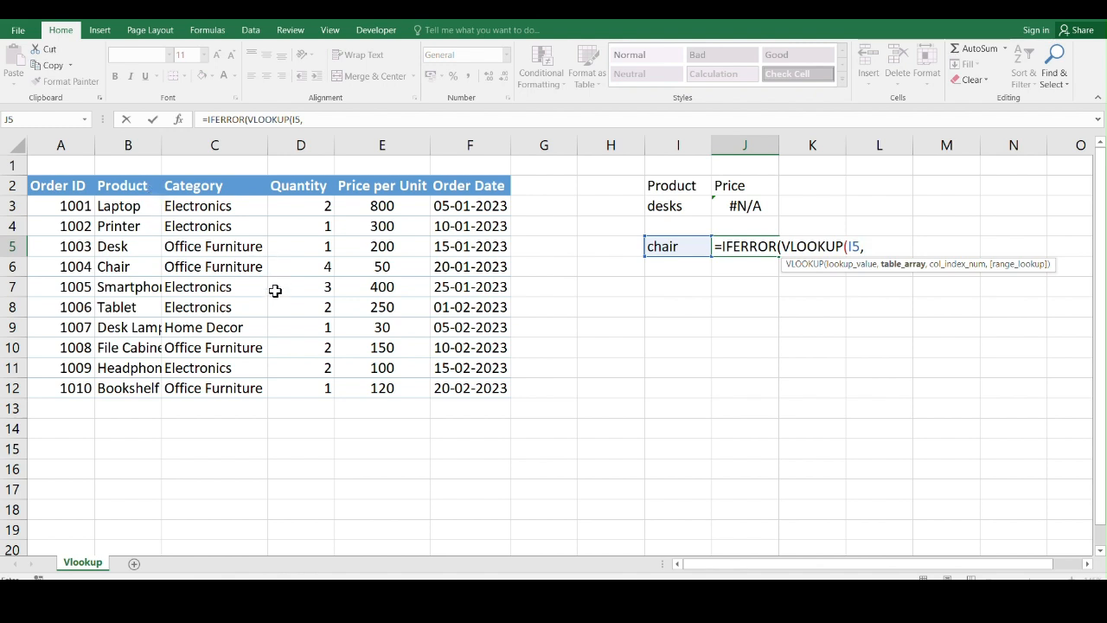
pyautogui.moveTo(118, 206); pyautogui.dragTo(291, 385)
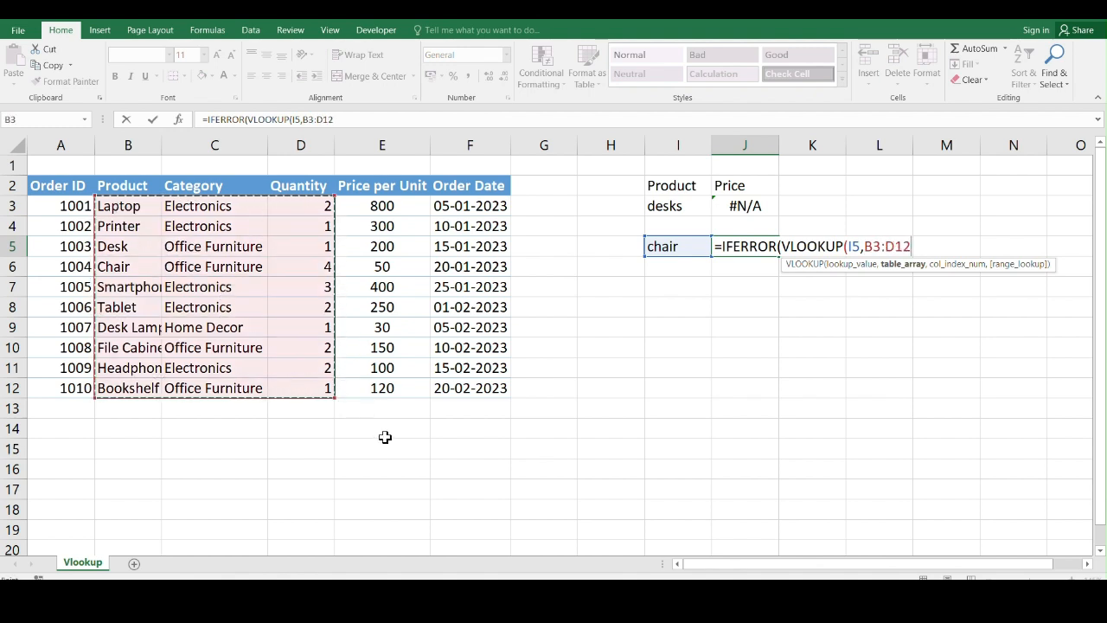
pyautogui.write(',')
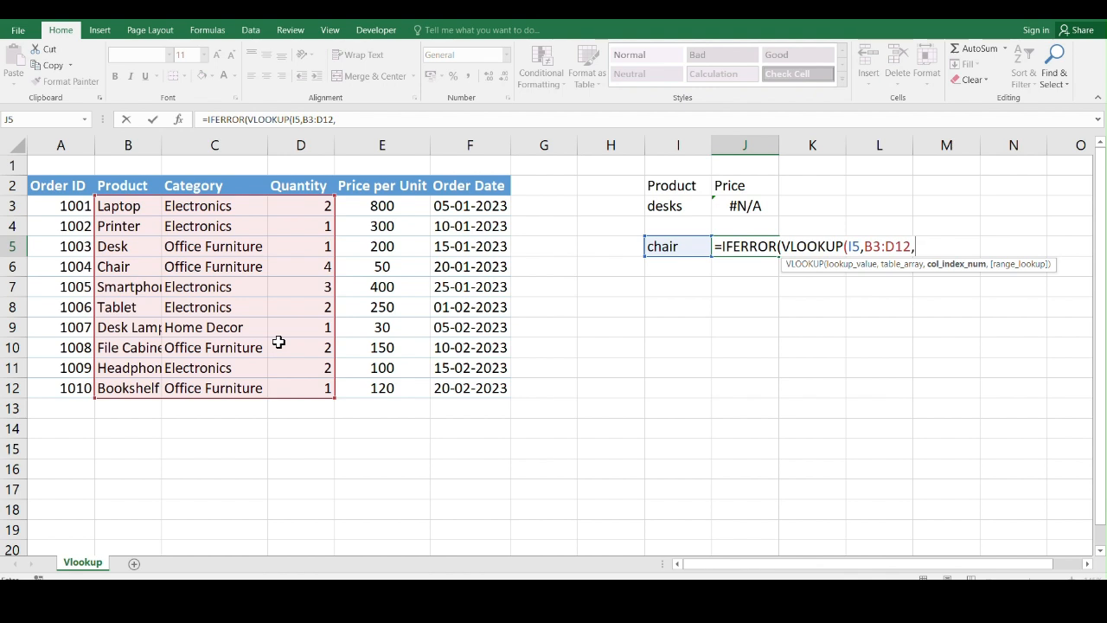
pyautogui.write('3,')
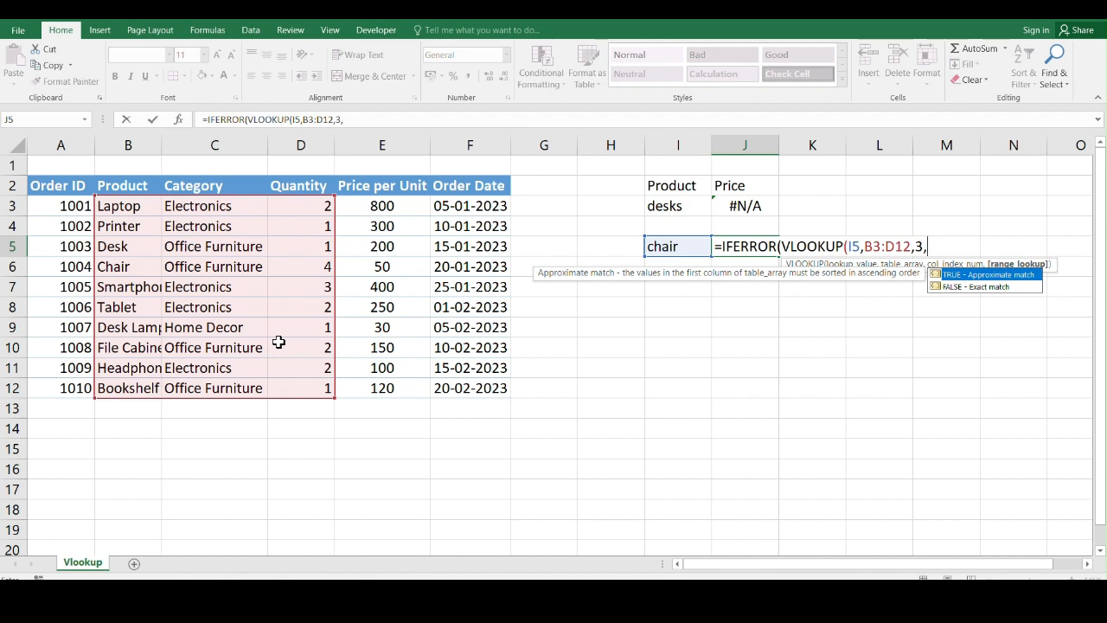
pyautogui.write('0),')
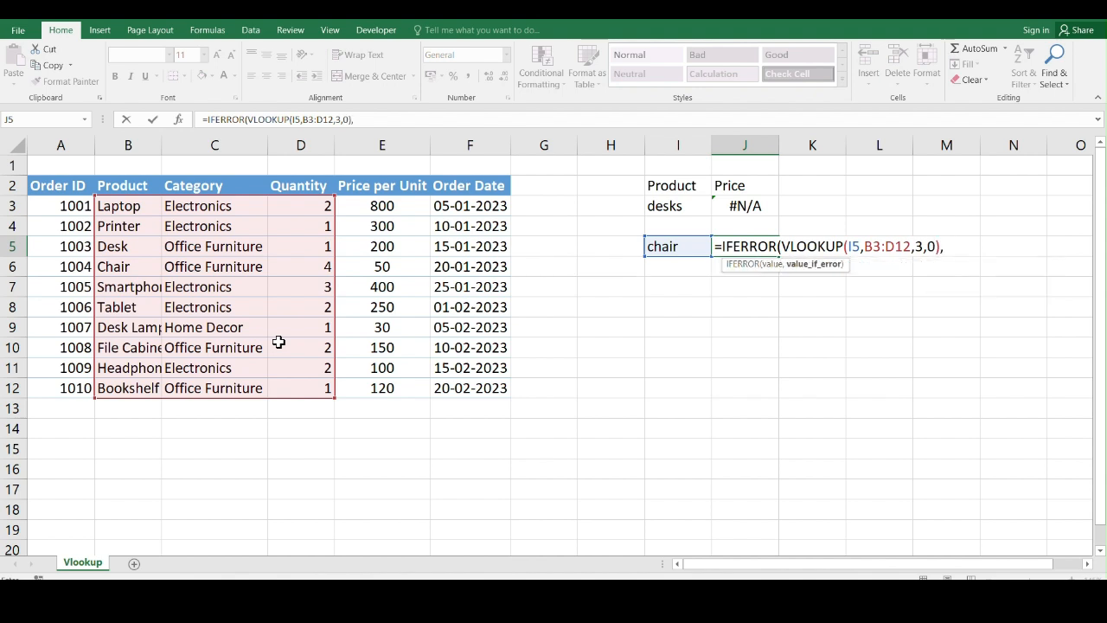
# Set the IFERROR fallback text to "not available" and enter the formula in J5.
pyautogui.write('"not aa')
pyautogui.press('BackSpace')
pyautogui.write('vai')
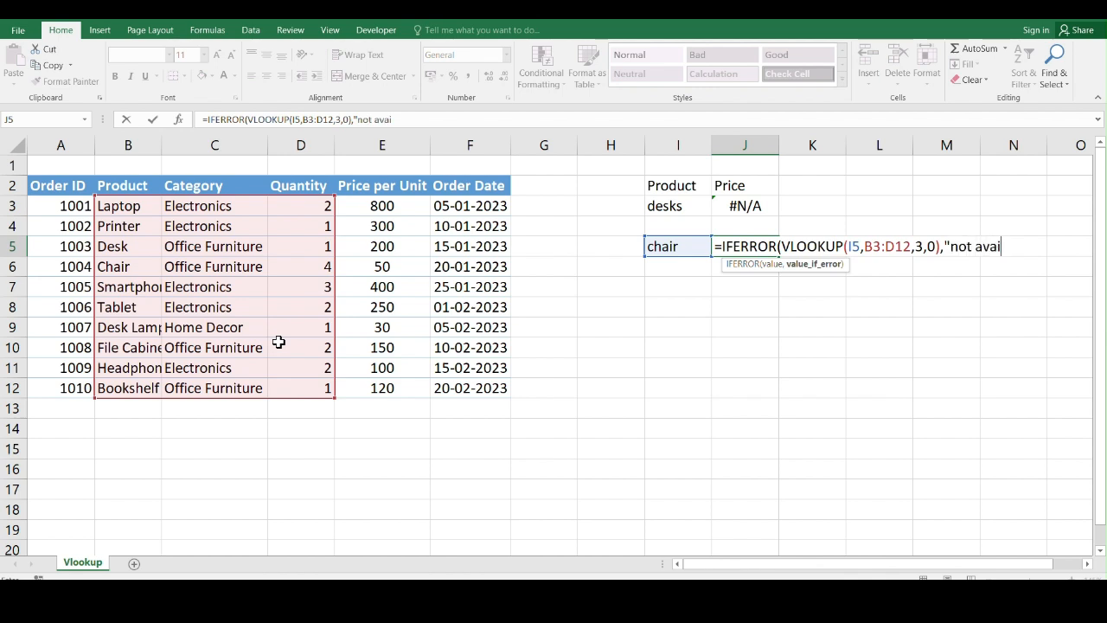
pyautogui.write('lable")')
pyautogui.press('Return')
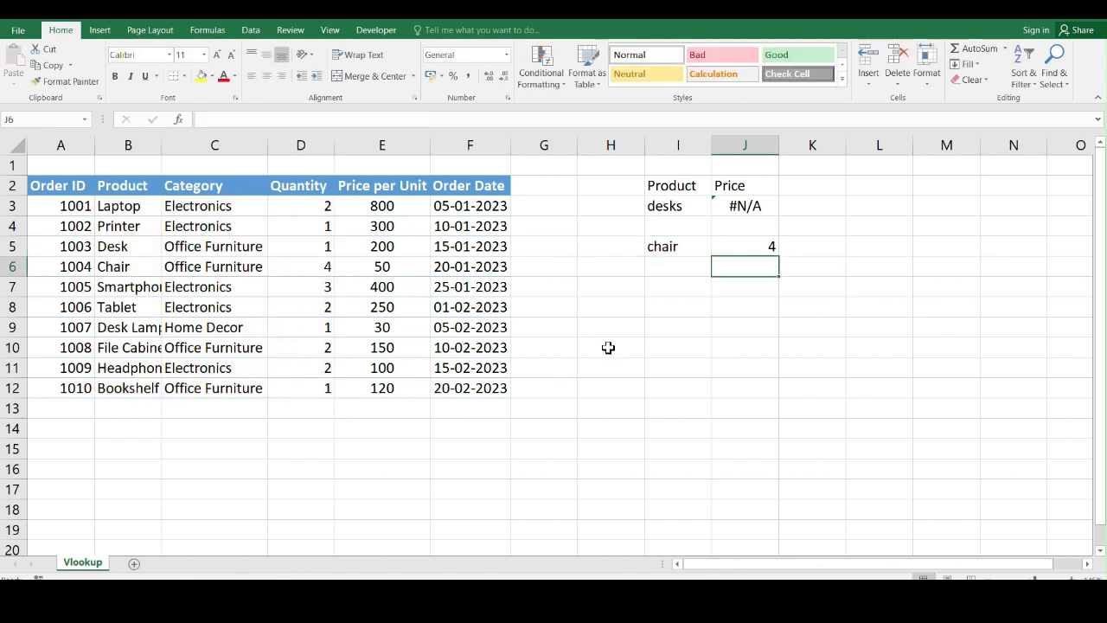
# Change the lookup product in cell I5 to chairs and widen column J to fit the lookup result.
pyautogui.doubleClick(683, 250)
pyautogui.write('s')
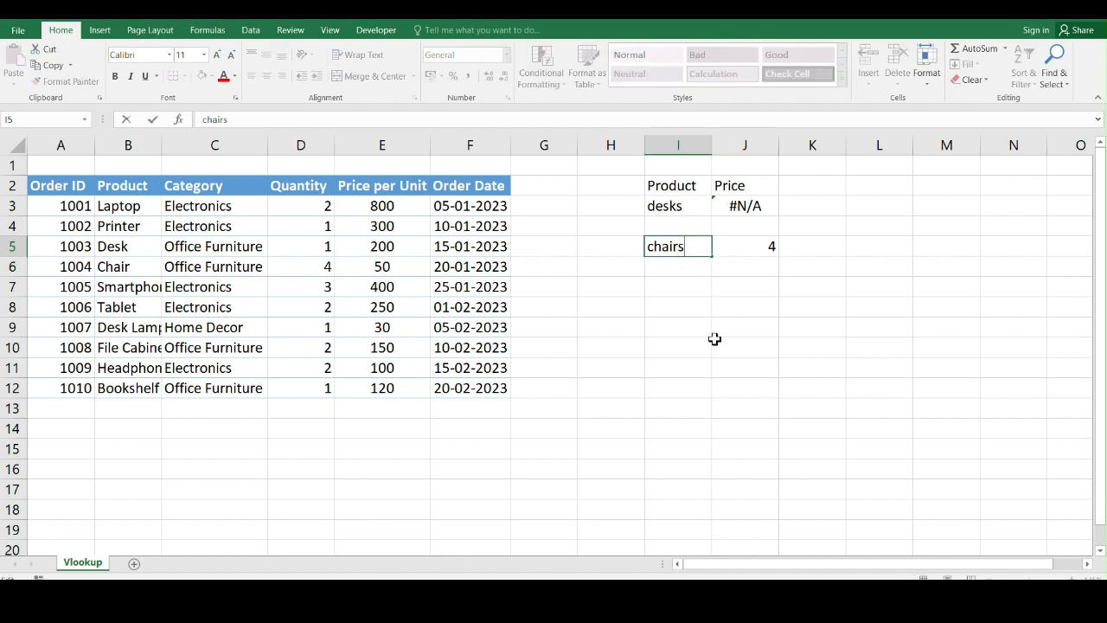
pyautogui.press('Return')
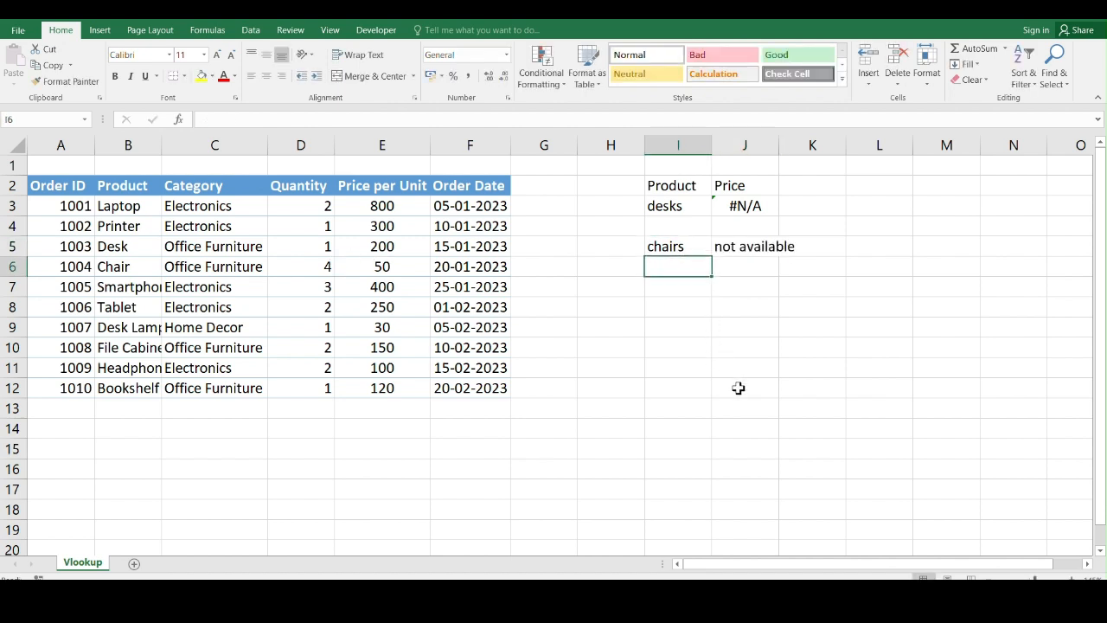
pyautogui.moveTo(780, 141); pyautogui.dragTo(867, 141)
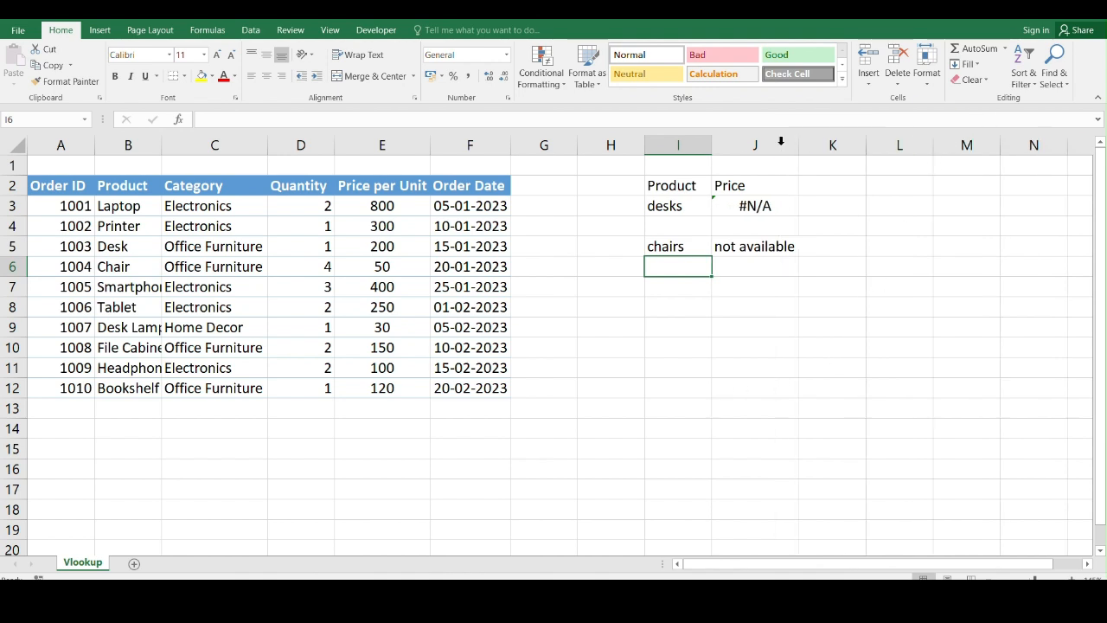
# Correct the lookup product in cell I3 to desk.
pyautogui.doubleClick(690, 207)
pyautogui.press('BackSpace')
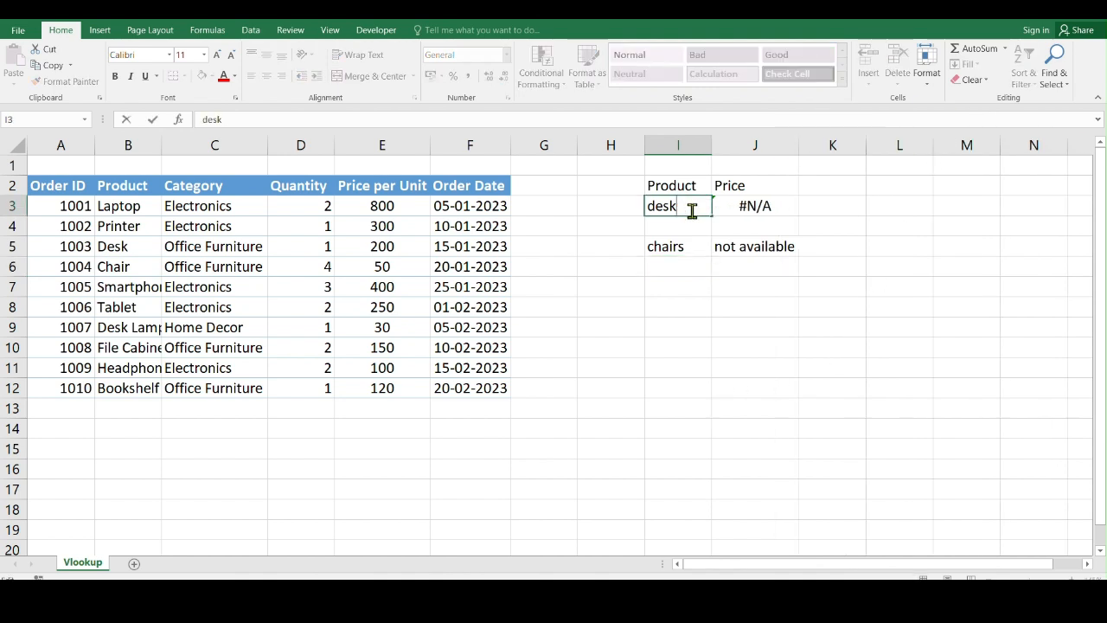
pyautogui.click(796, 329)
# Label the second lookup with the headings Quantity in cell J4 and Product in cell I4.
pyautogui.click(746, 224)
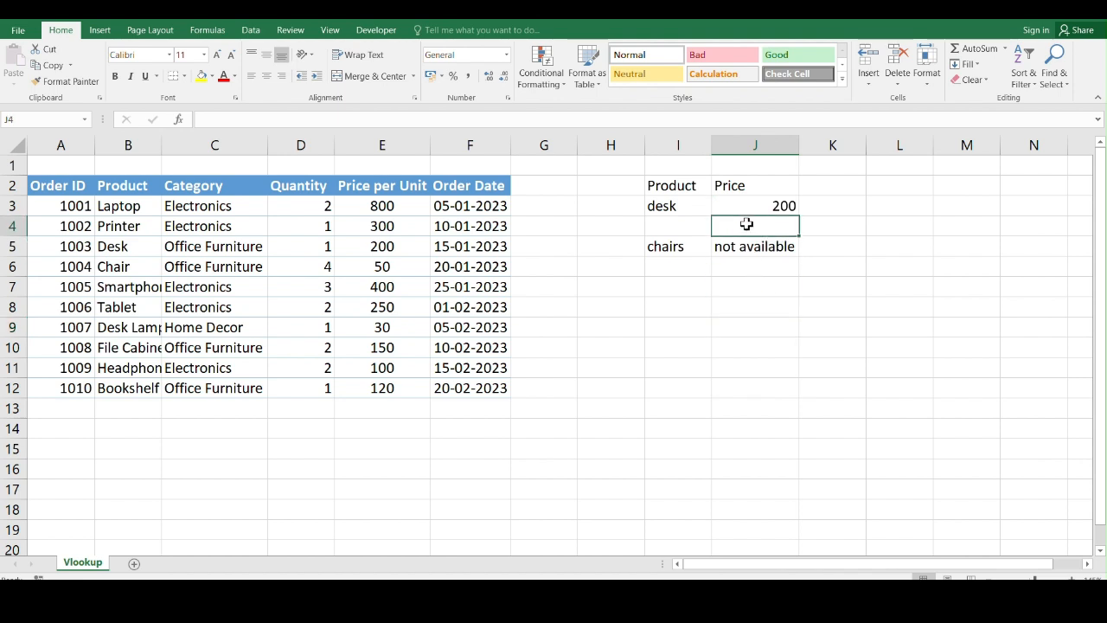
pyautogui.doubleClick(746, 225)
pyautogui.write('Quantity')
pyautogui.press('Return')
pyautogui.click(786, 281)
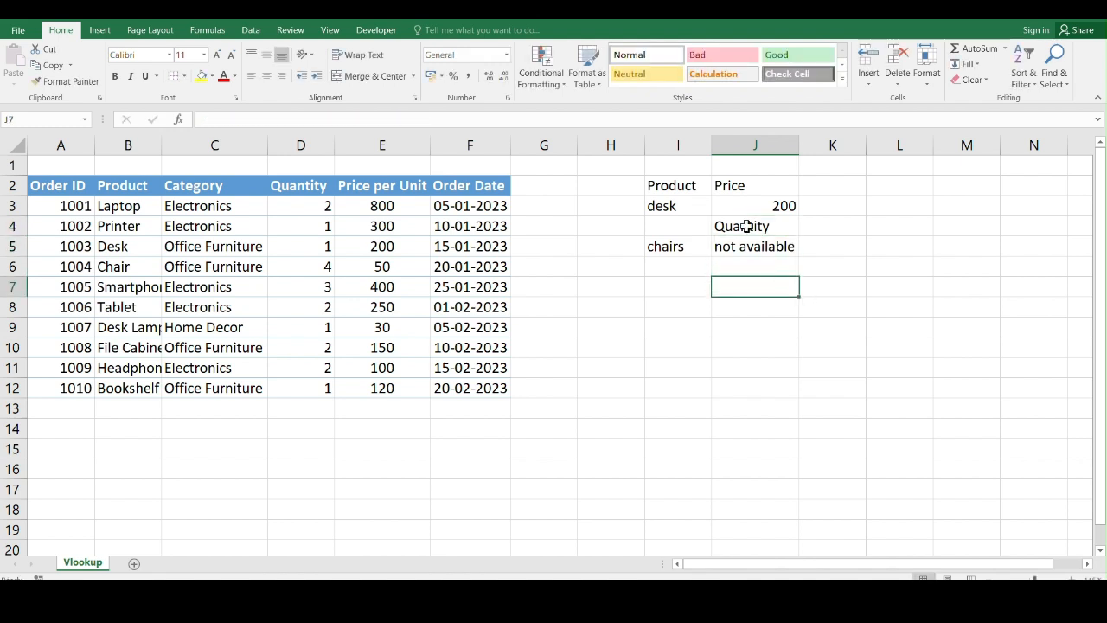
pyautogui.click(680, 225)
pyautogui.write('Pro')
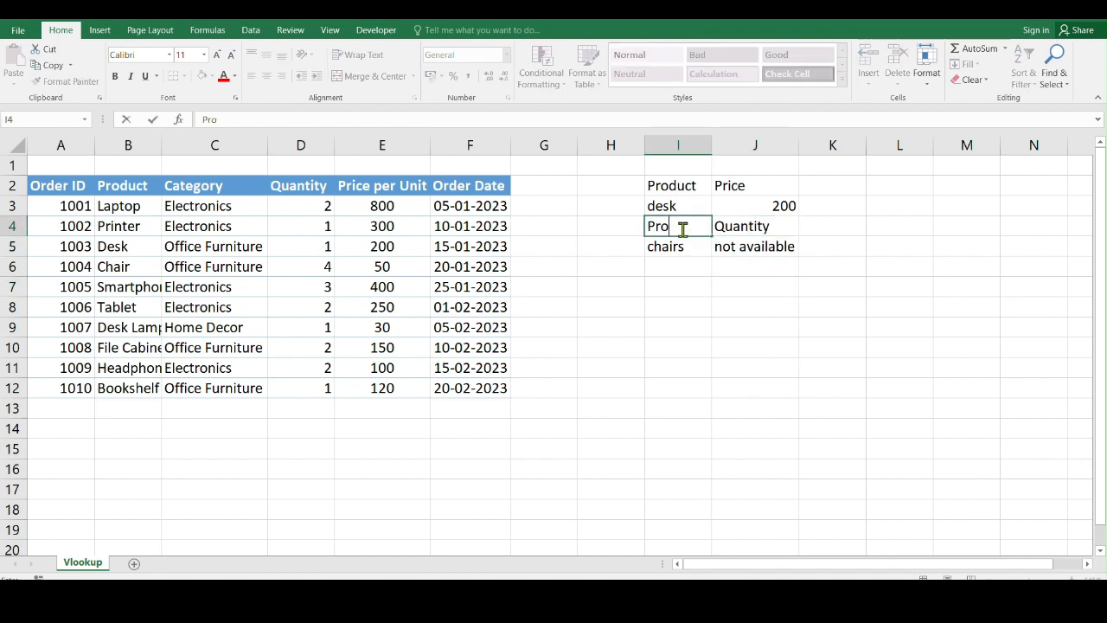
pyautogui.write('duct')
pyautogui.press('Return')
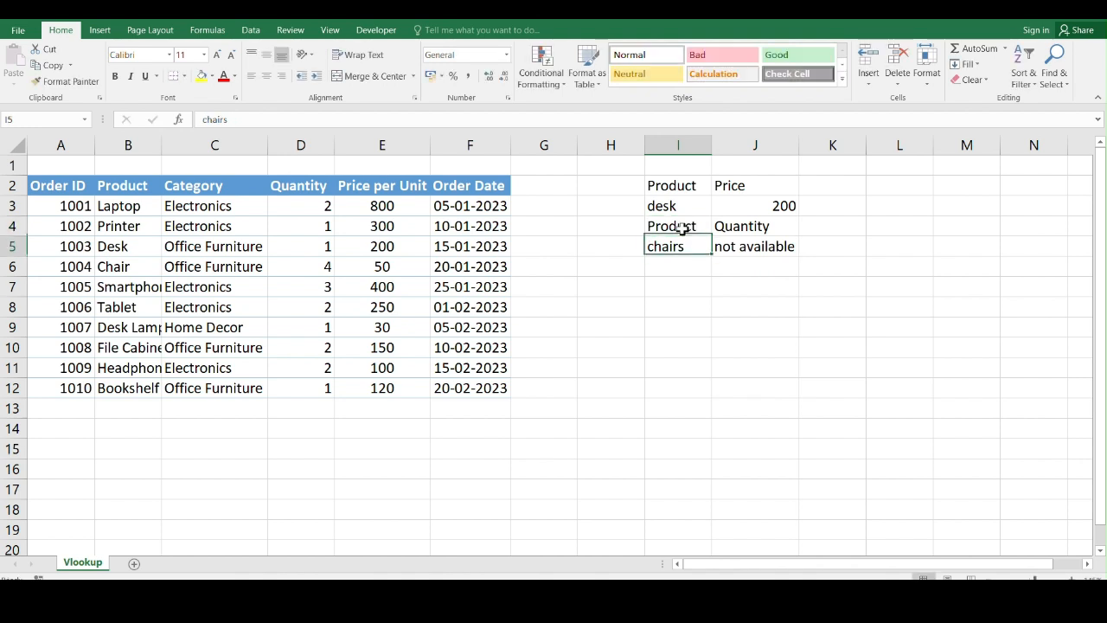
pyautogui.click(812, 302)
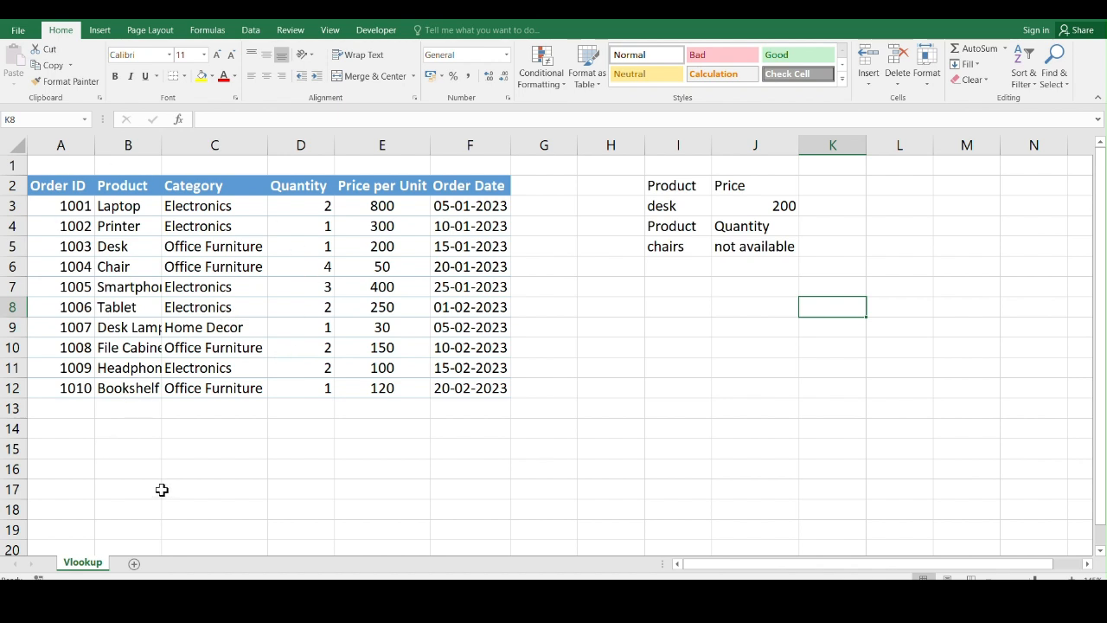
# Add a new worksheet and enter the headings orderid in B2 and price in C2.
pyautogui.click(134, 563)
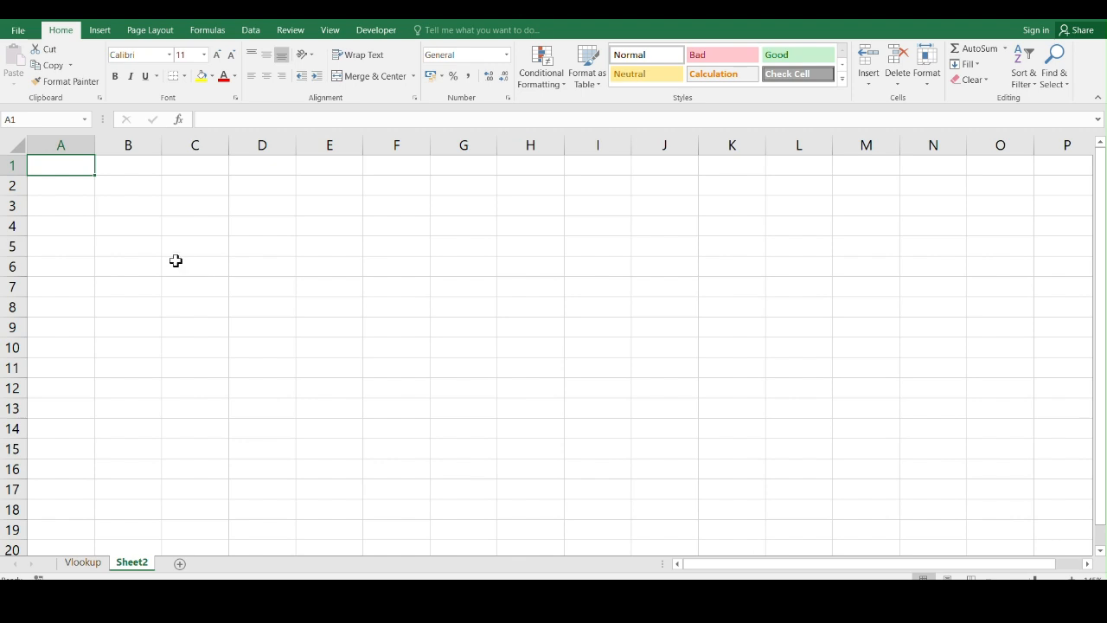
pyautogui.click(132, 187)
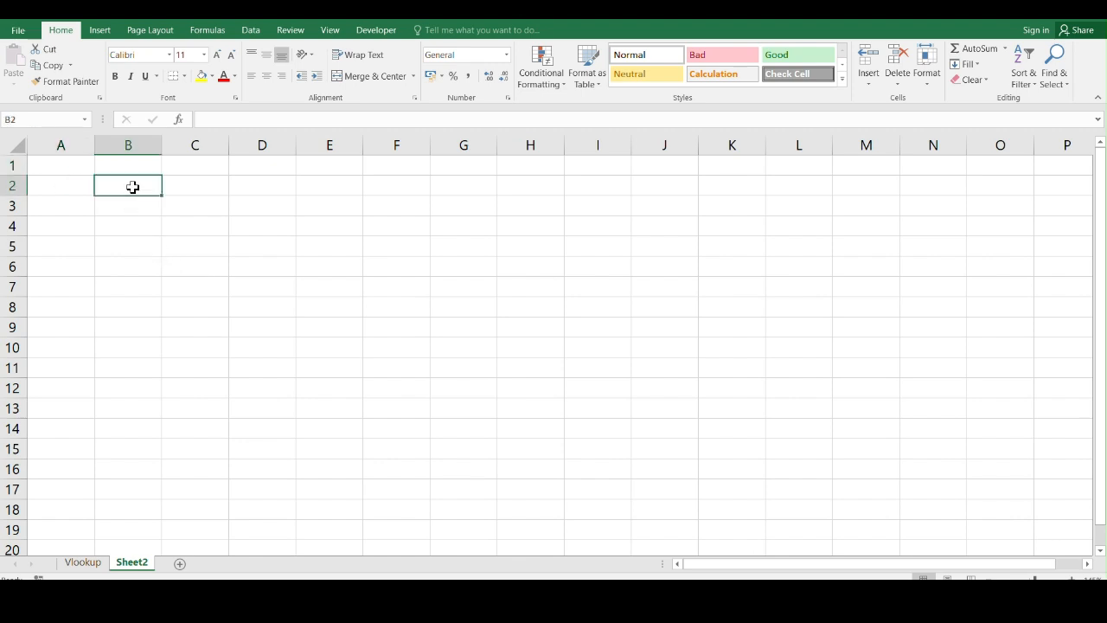
pyautogui.write('orderid')
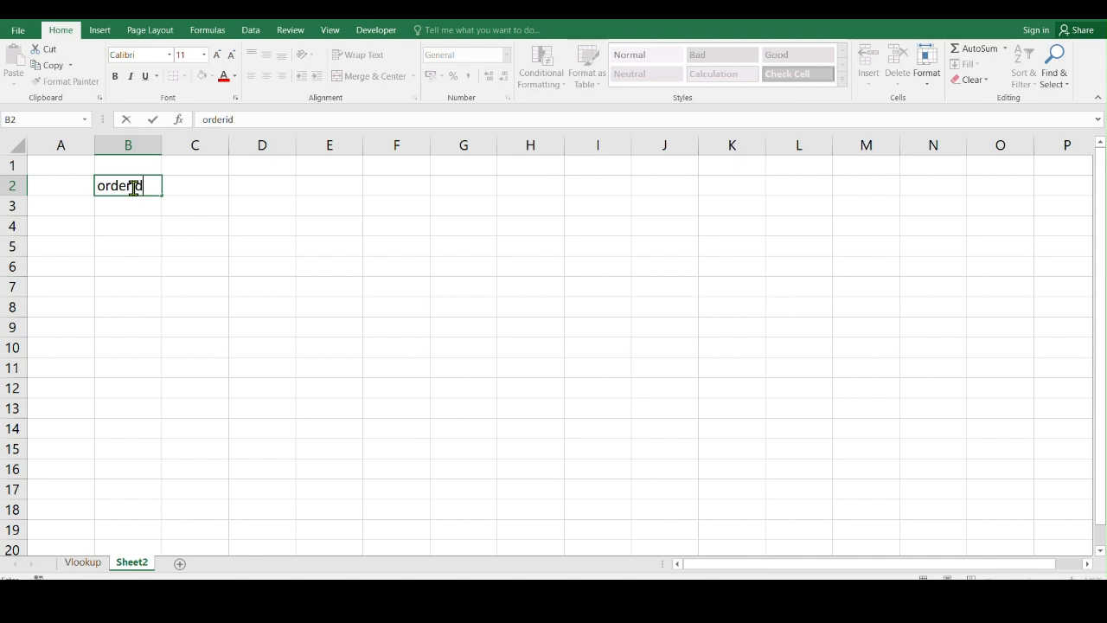
pyautogui.press('Tab')
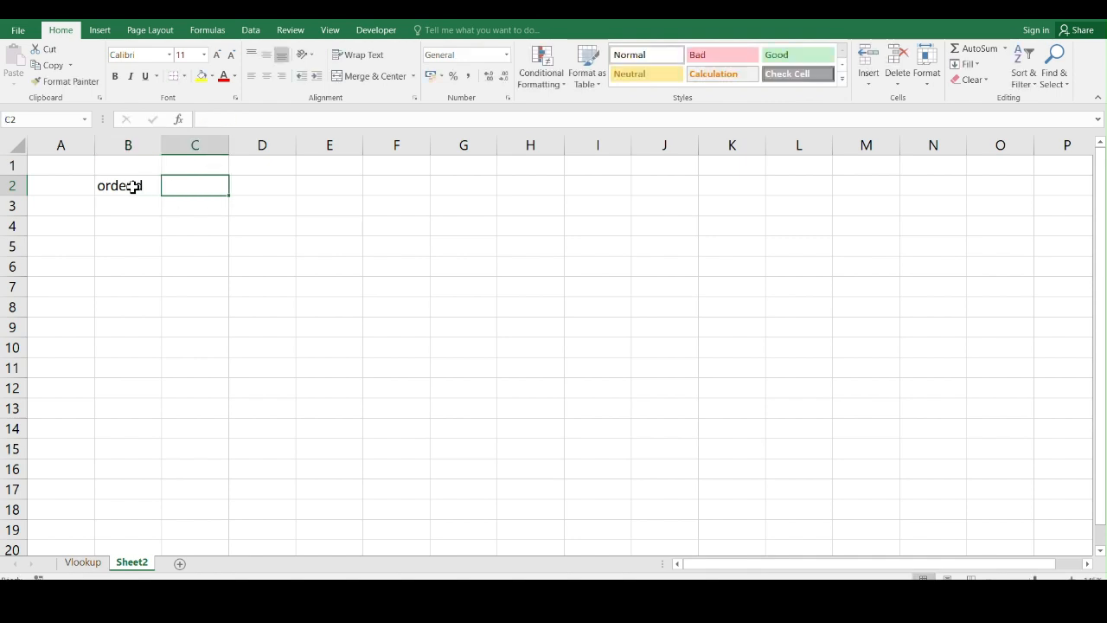
pyautogui.write('price')
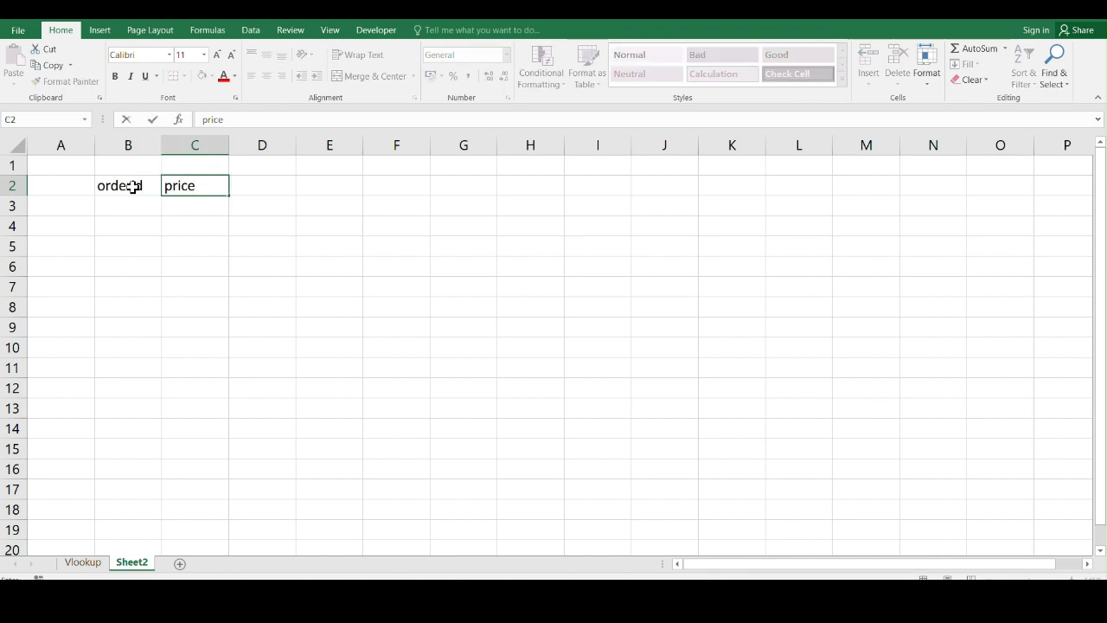
# Complete the heading row with quantity in D2 and total price in E2.
pyautogui.press('Tab')
pyautogui.write('total')
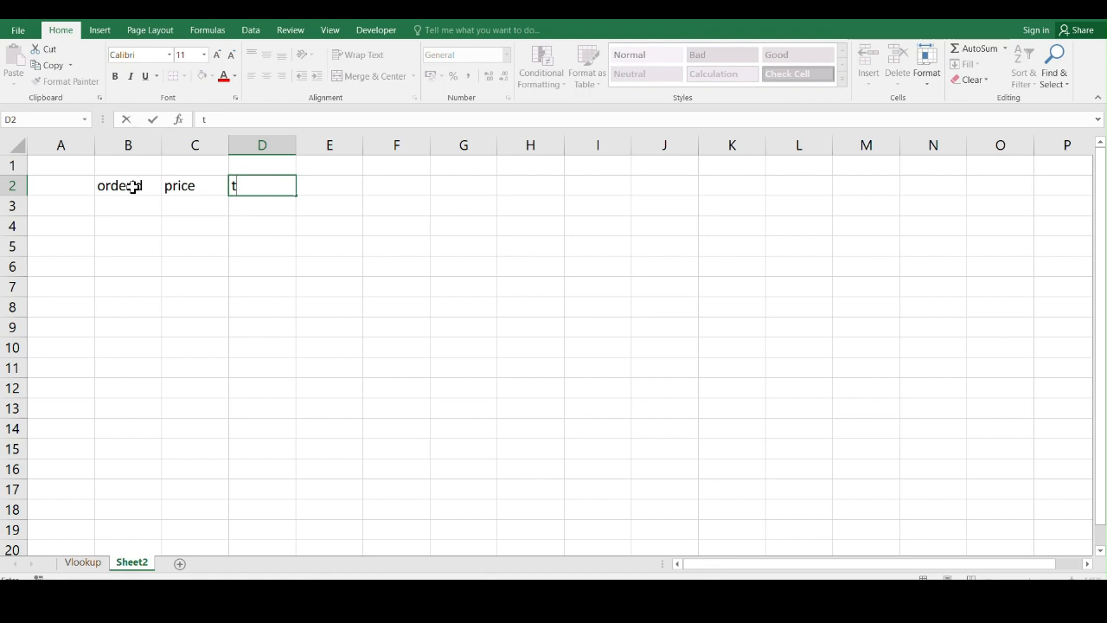
pyautogui.press('BackSpace')
pyautogui.press('BackSpace')
pyautogui.press('BackSpace')
pyautogui.press('BackSpace')
pyautogui.press('BackSpace')
pyautogui.write('quantit')
pyautogui.press('Tab')
pyautogui.write('to')
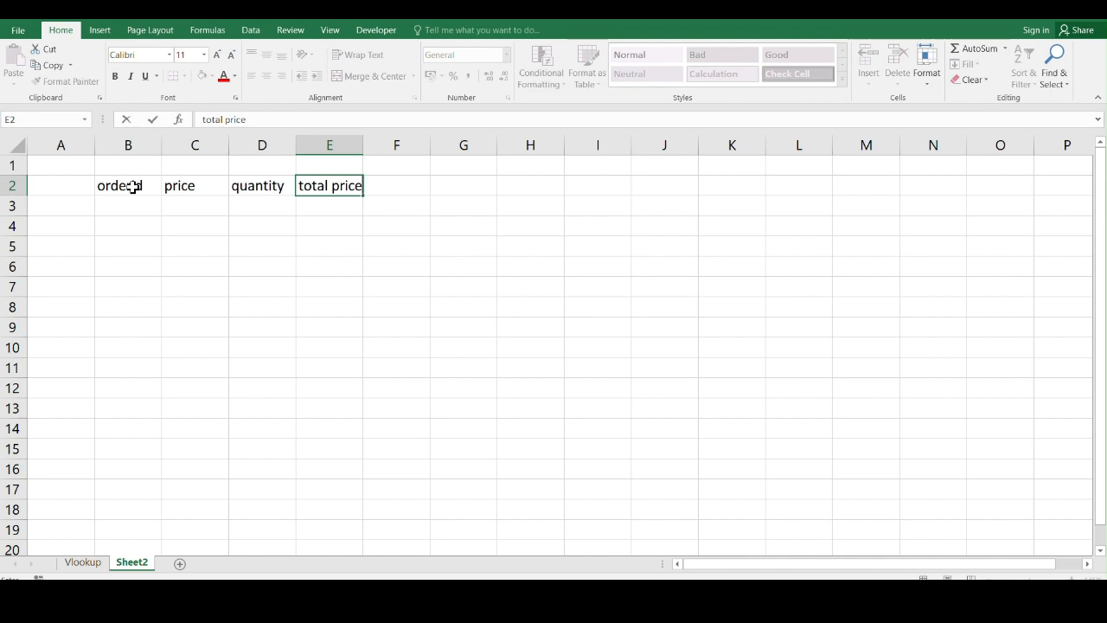
pyautogui.press('Return')
pyautogui.click(408, 232)
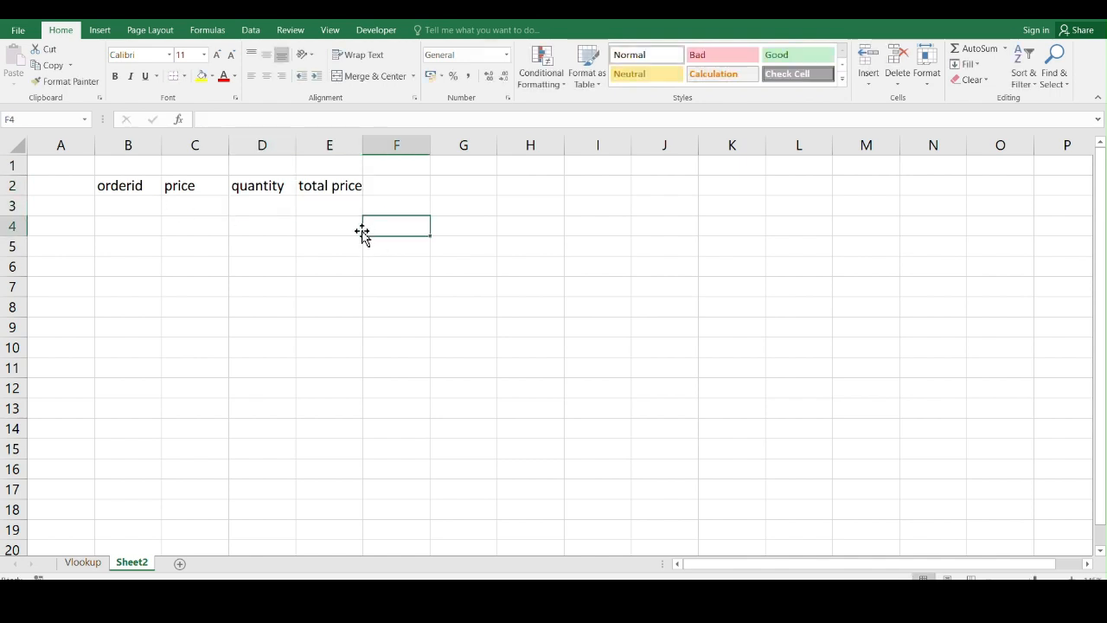
# Enter the Laptop order's ID in cell B3 of Sheet2, checking it against the order table on the Vlookup sheet.
pyautogui.click(114, 207)
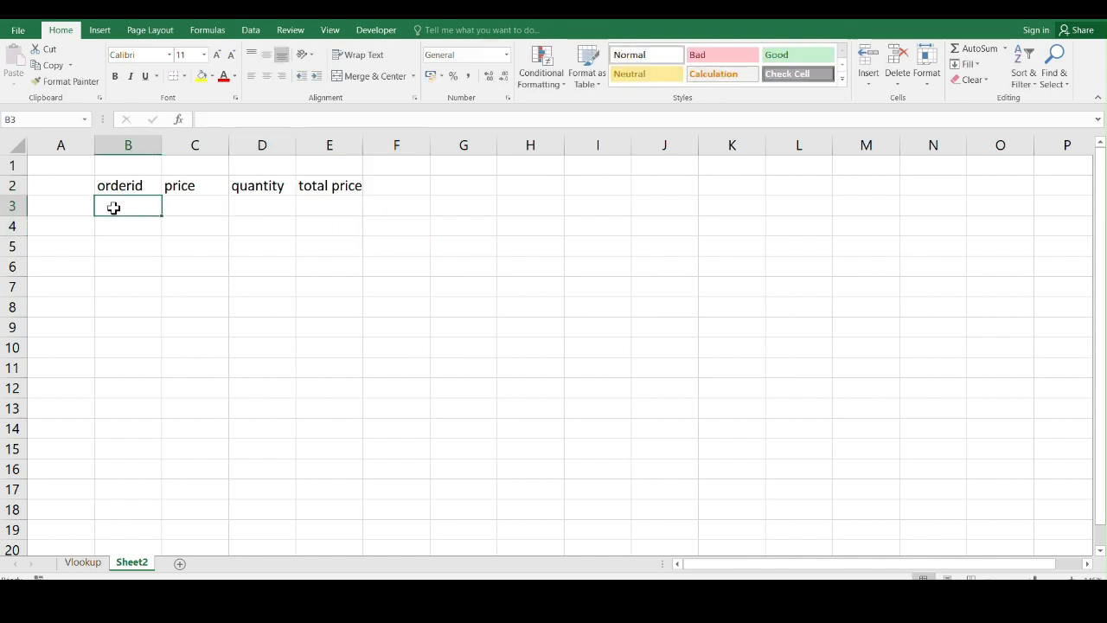
pyautogui.write('1001')
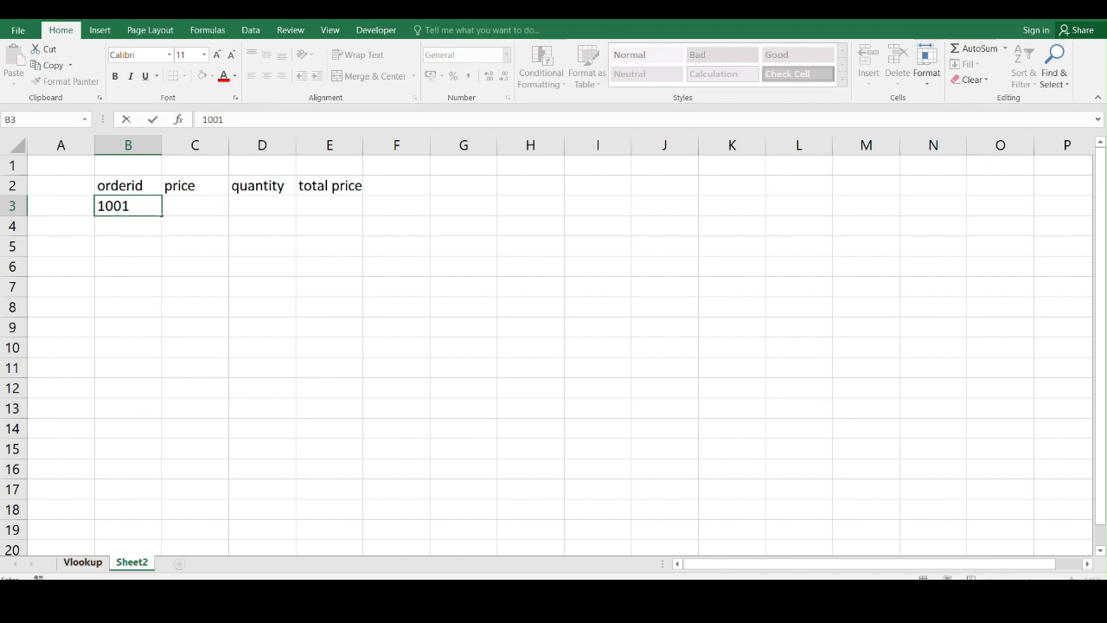
pyautogui.click(83, 562)
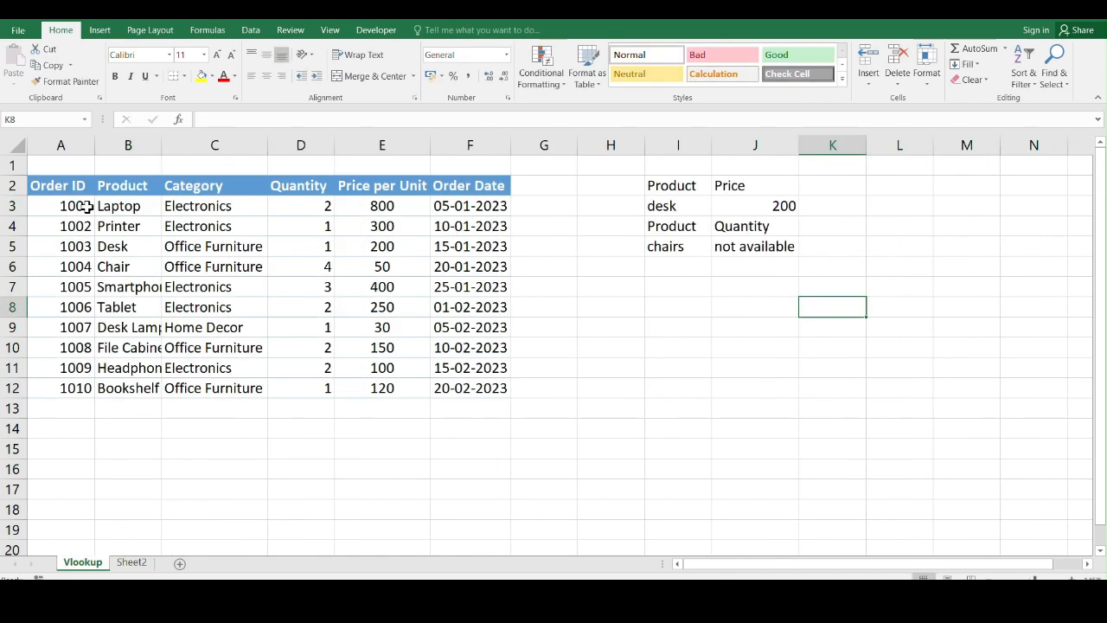
pyautogui.click(132, 563)
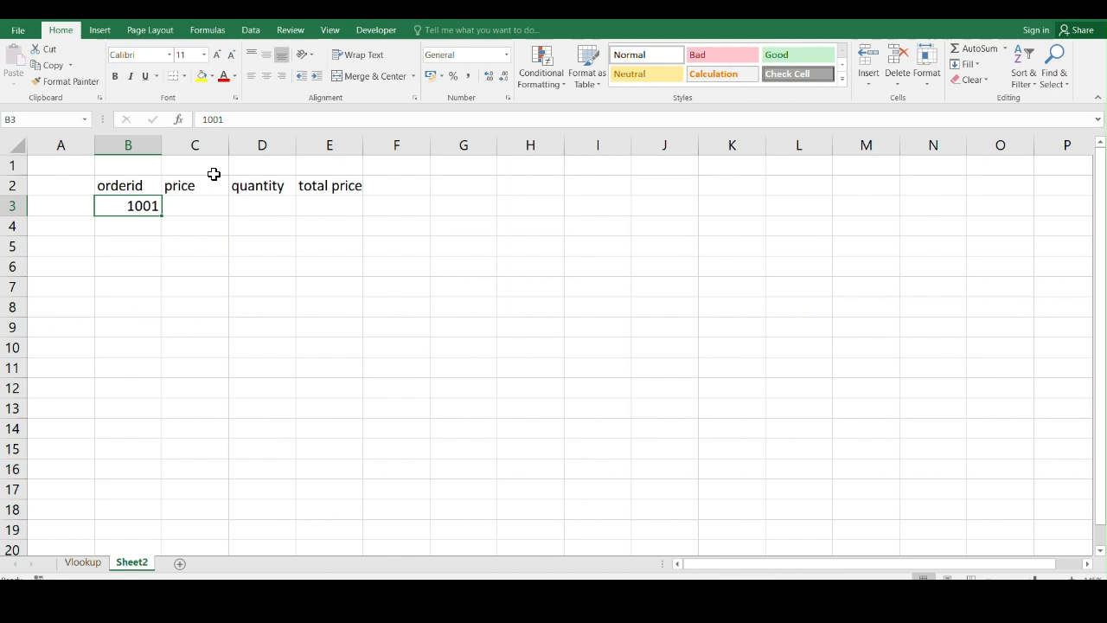
# Start a VLOOKUP formula in price cell C3 of Sheet2 with the order ID in B3 as the lookup value.
pyautogui.click(191, 205)
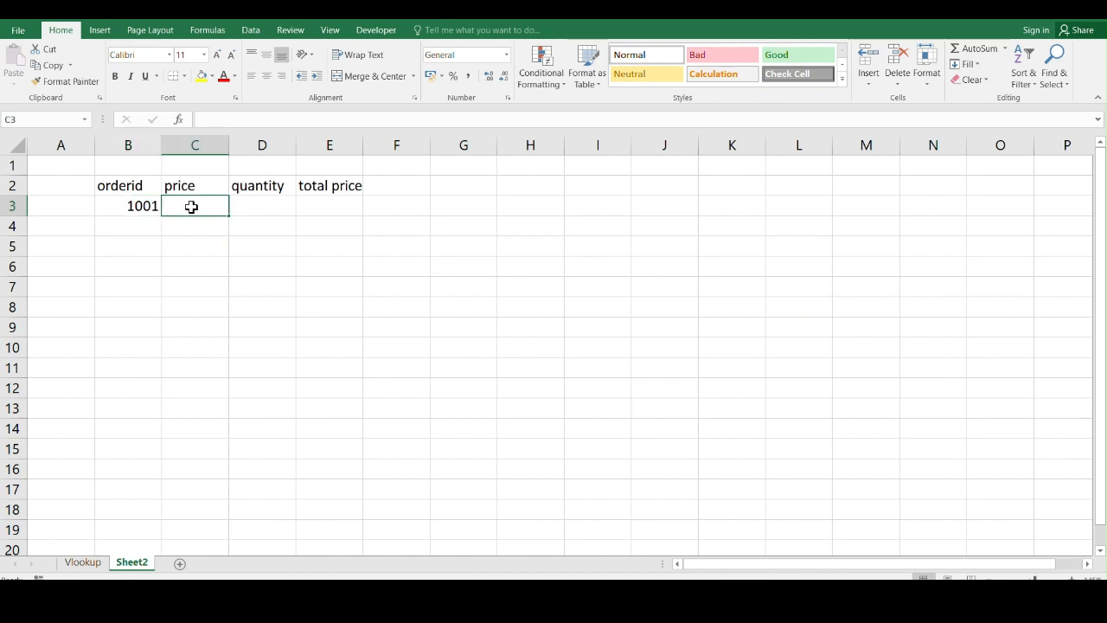
pyautogui.write('=')
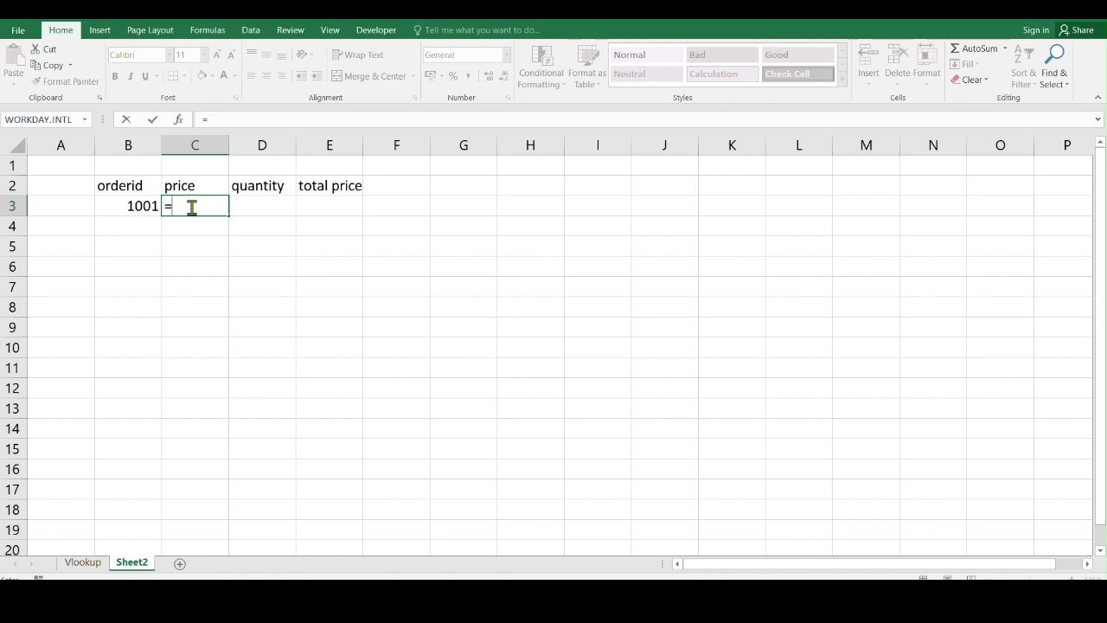
pyautogui.write('vl')
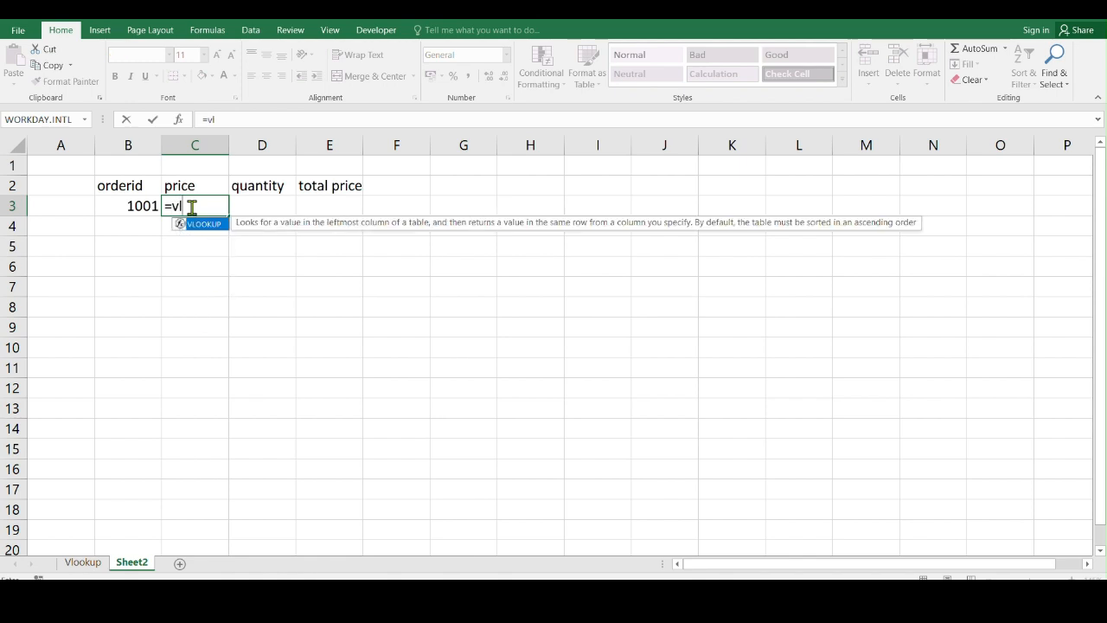
pyautogui.press('Tab')
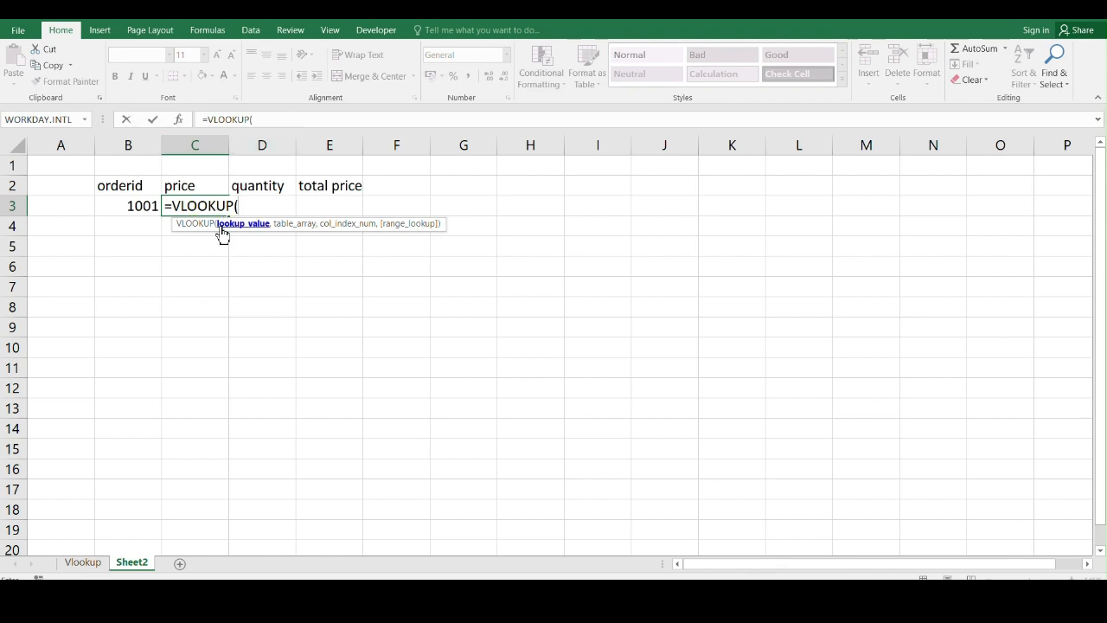
pyautogui.click(128, 205)
pyautogui.write(',')
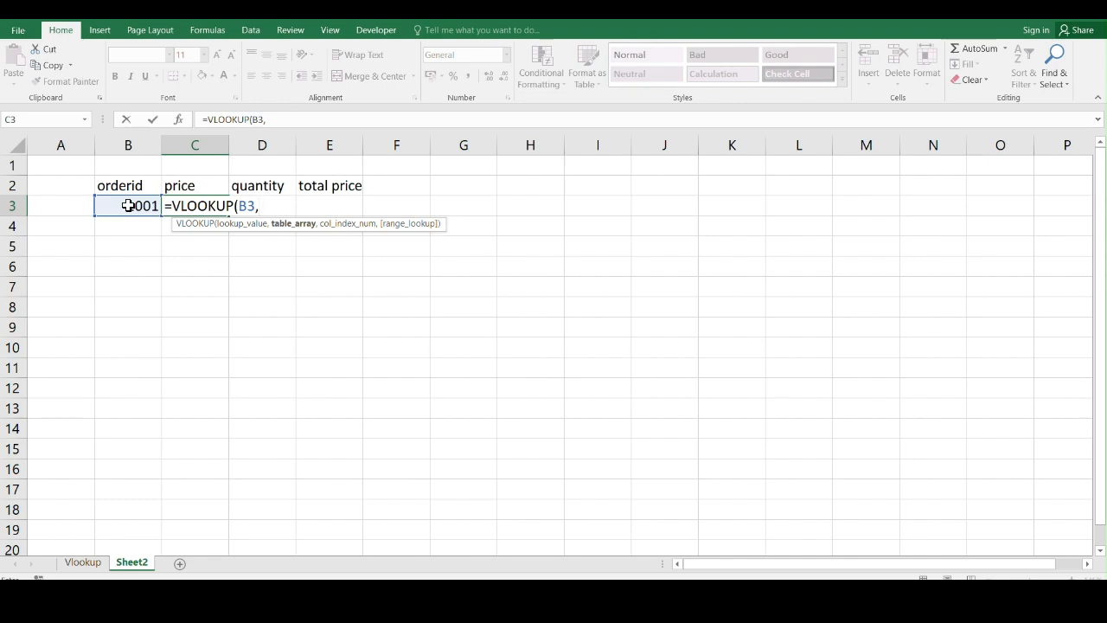
# Try to complete the C3 formula with the order range A3:E12 from the Vlookup sheet and column index 5.
pyautogui.click(82, 563)
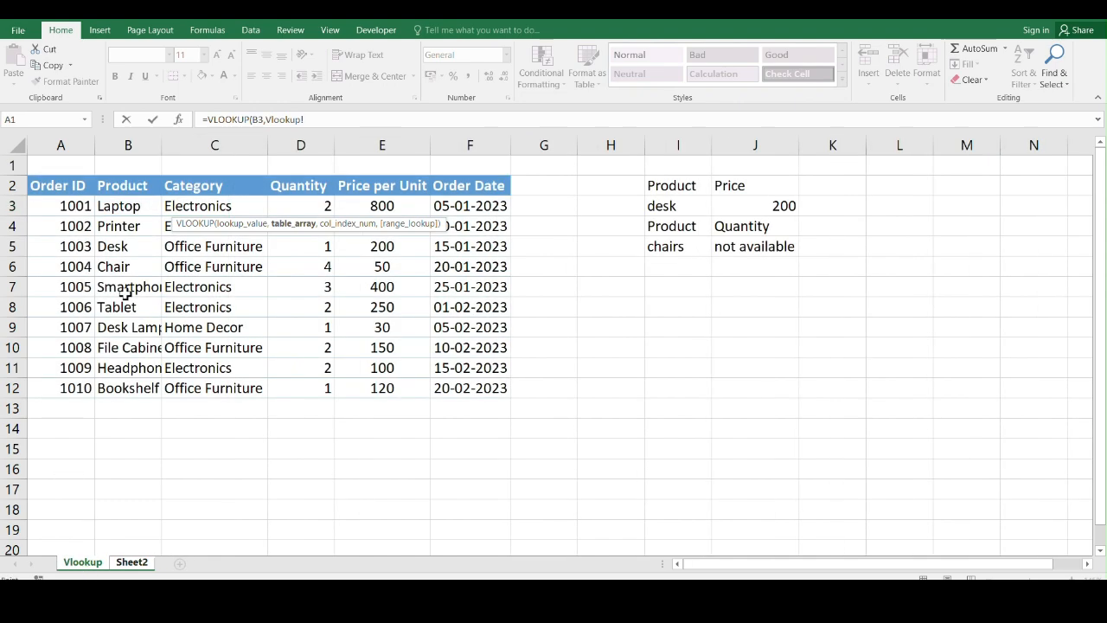
pyautogui.moveTo(77, 210); pyautogui.dragTo(391, 386)
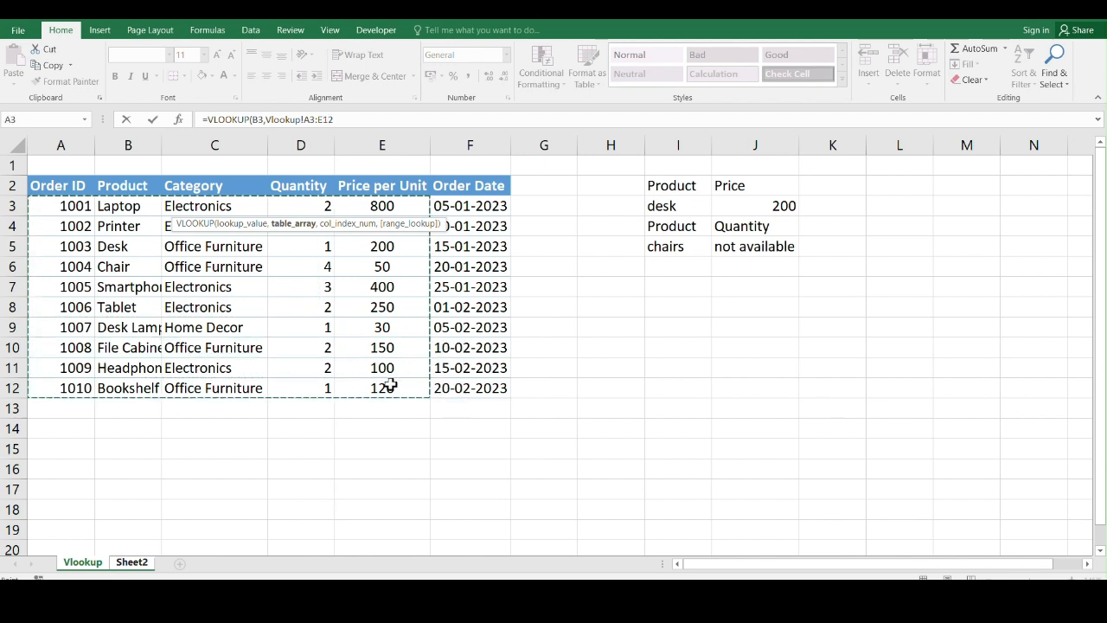
pyautogui.click(138, 566)
pyautogui.write(',5')
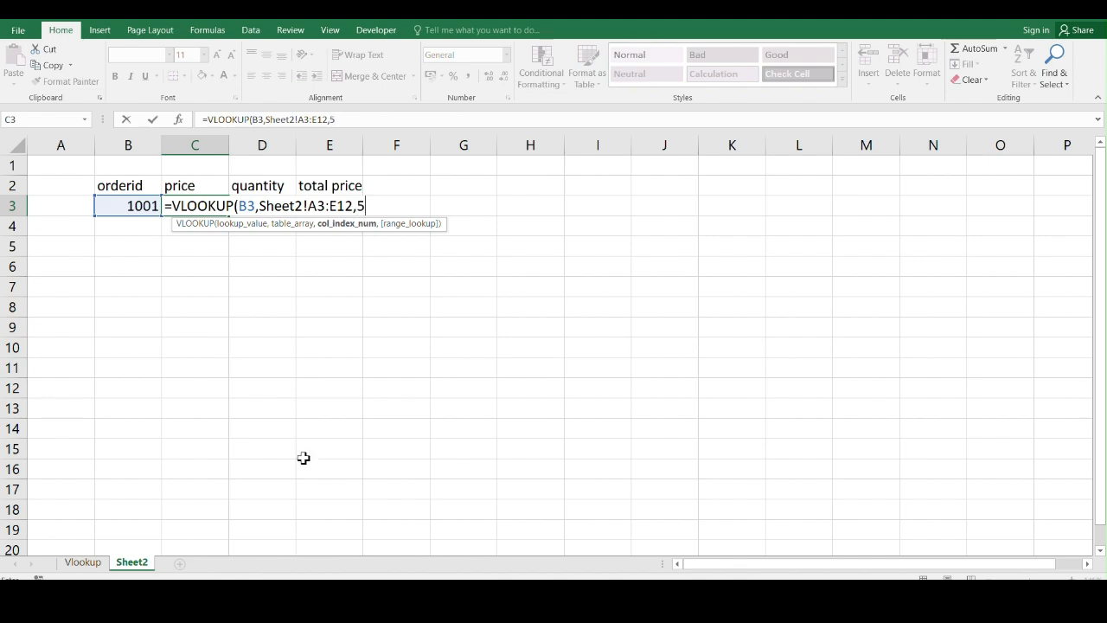
pyautogui.click(83, 563)
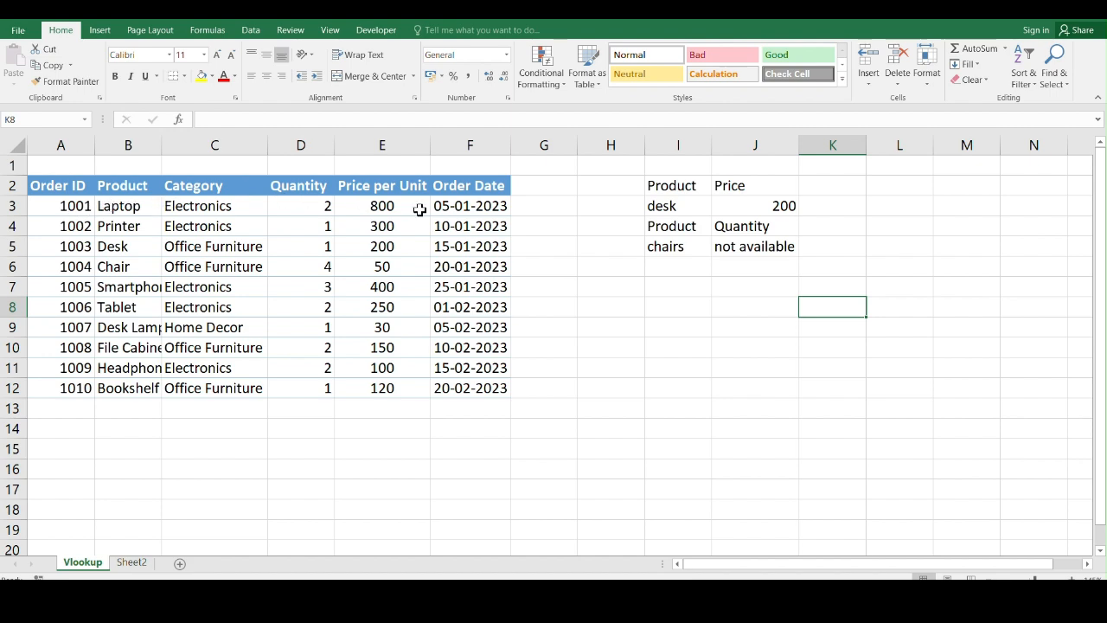
pyautogui.click(132, 563)
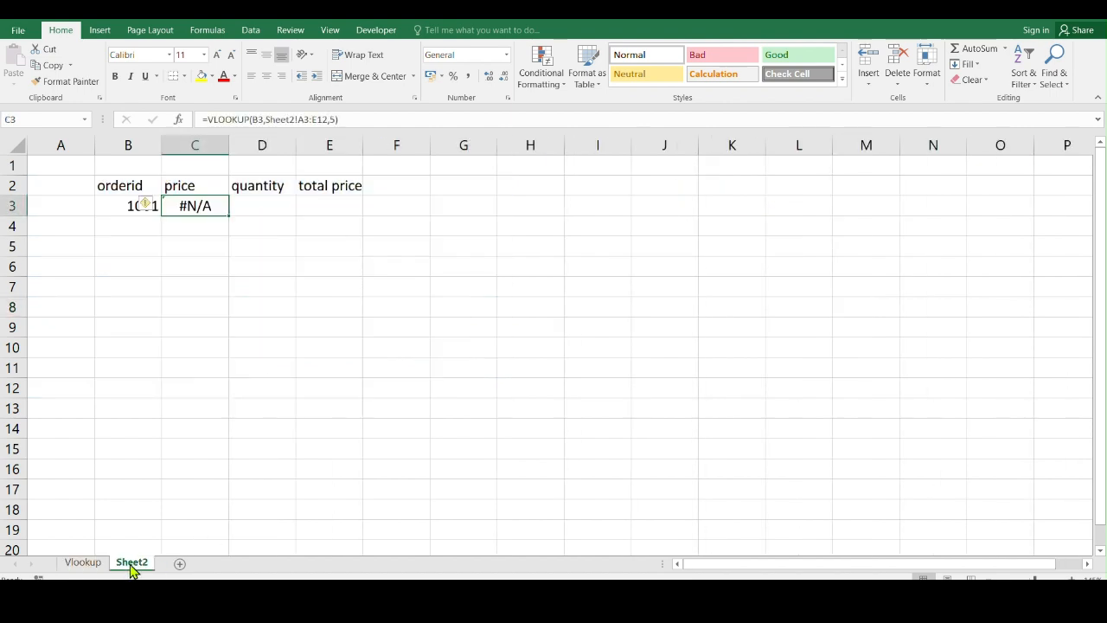
# Add 0 as the exact-match argument to the VLOOKUP formula in C3.
pyautogui.click(362, 121)
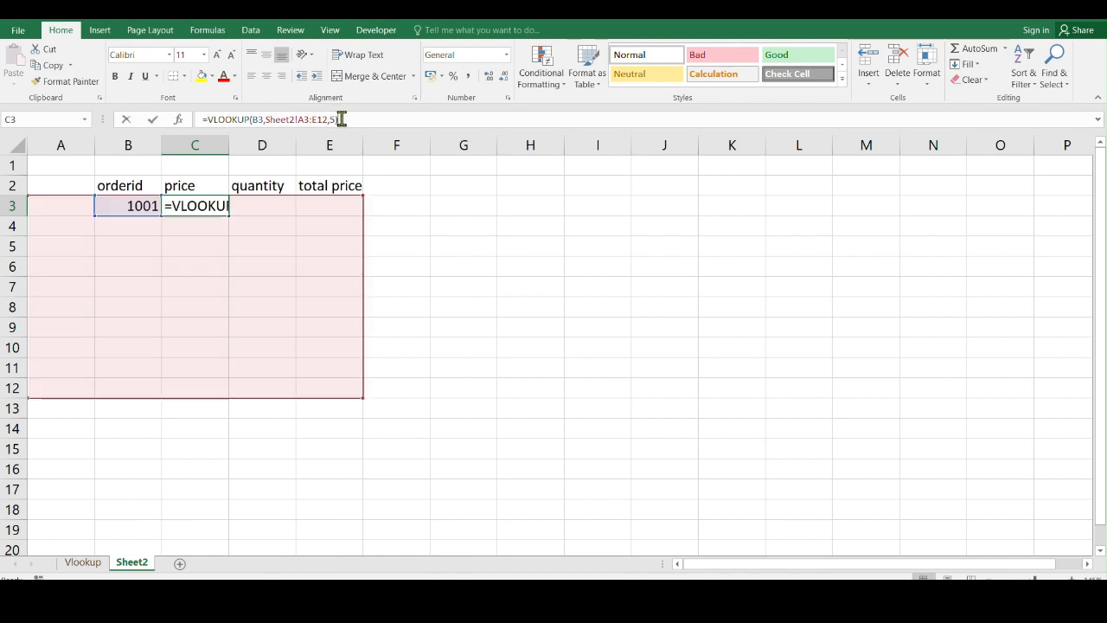
pyautogui.press('BackSpace')
pyautogui.write(',')
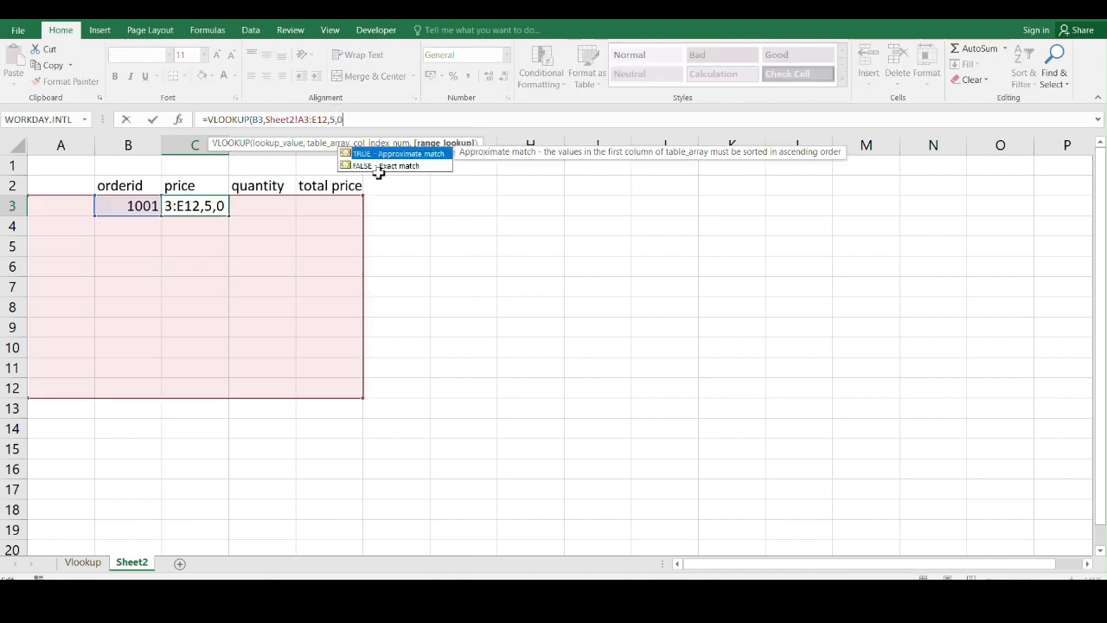
pyautogui.write('0')
pyautogui.press('Return')
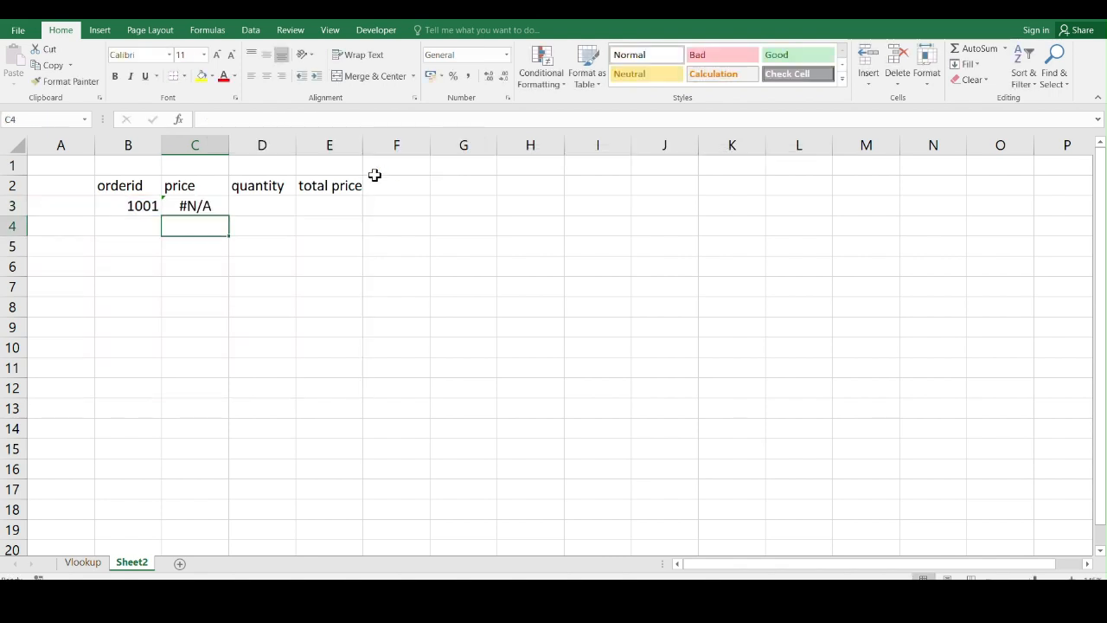
# Remove the Sheet2 table range, column index and match arguments from the VLOOKUP formula in C3.
pyautogui.doubleClick(198, 205)
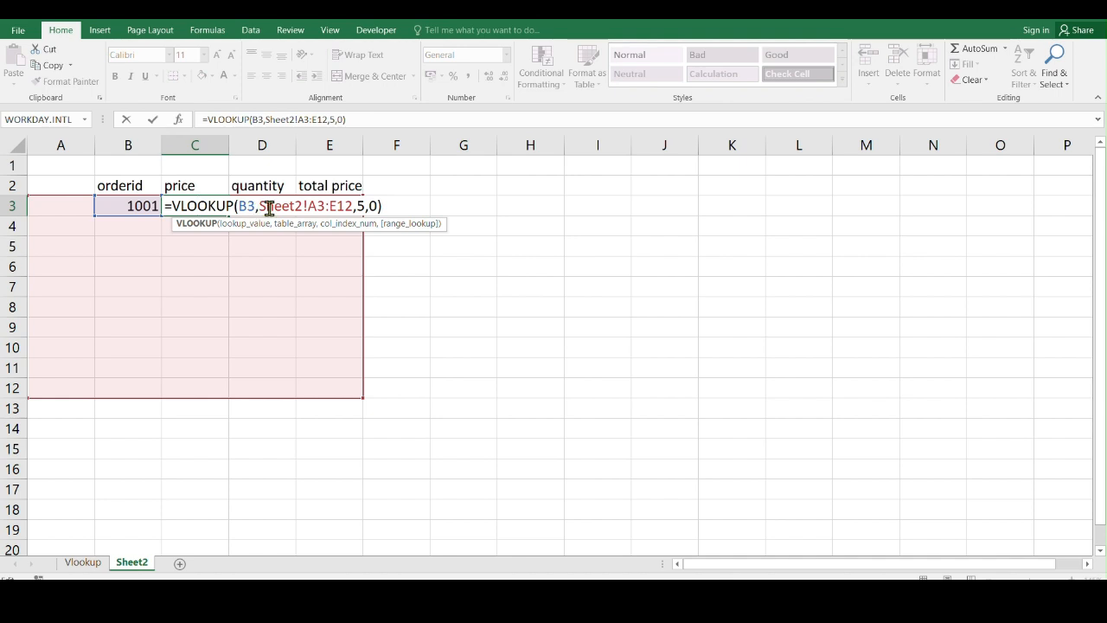
pyautogui.click(373, 209)
pyautogui.click(388, 207)
pyautogui.press('BackSpace')
pyautogui.press('BackSpace')
pyautogui.press('BackSpace')
pyautogui.press('BackSpace')
pyautogui.press('BackSpace')
pyautogui.press('BackSpace')
pyautogui.press('BackSpace')
pyautogui.press('BackSpace')
pyautogui.press('BackSpace')
pyautogui.press('BackSpace')
pyautogui.press('BackSpace')
pyautogui.press('BackSpace')
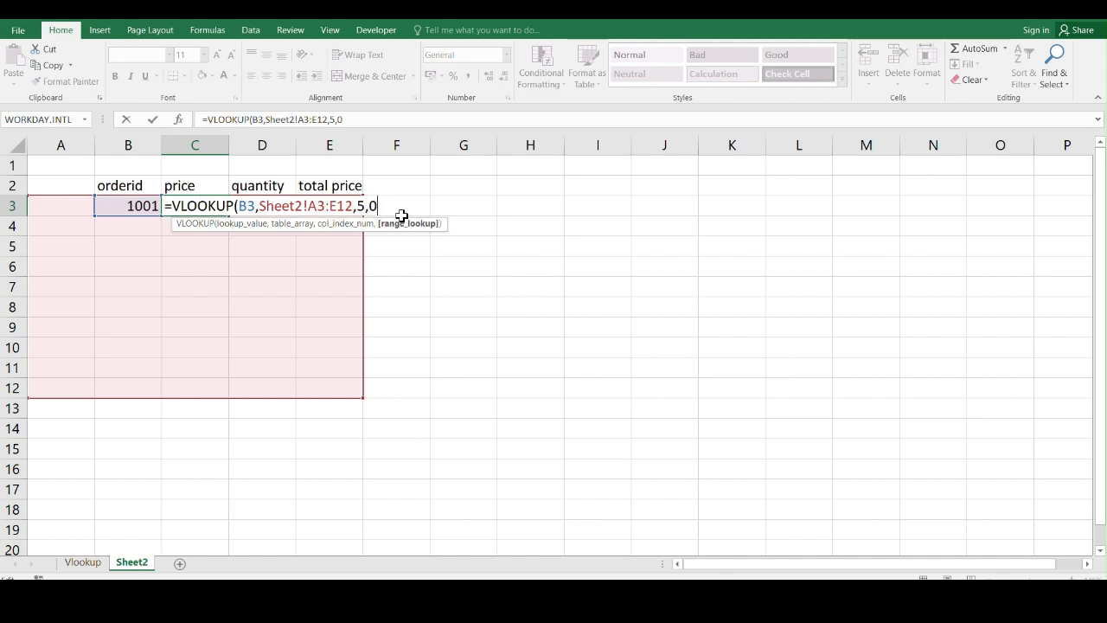
pyautogui.press('BackSpace')
pyautogui.press('BackSpace')
pyautogui.press('BackSpace')
pyautogui.press('BackSpace')
pyautogui.press('BackSpace')
pyautogui.press('BackSpace')
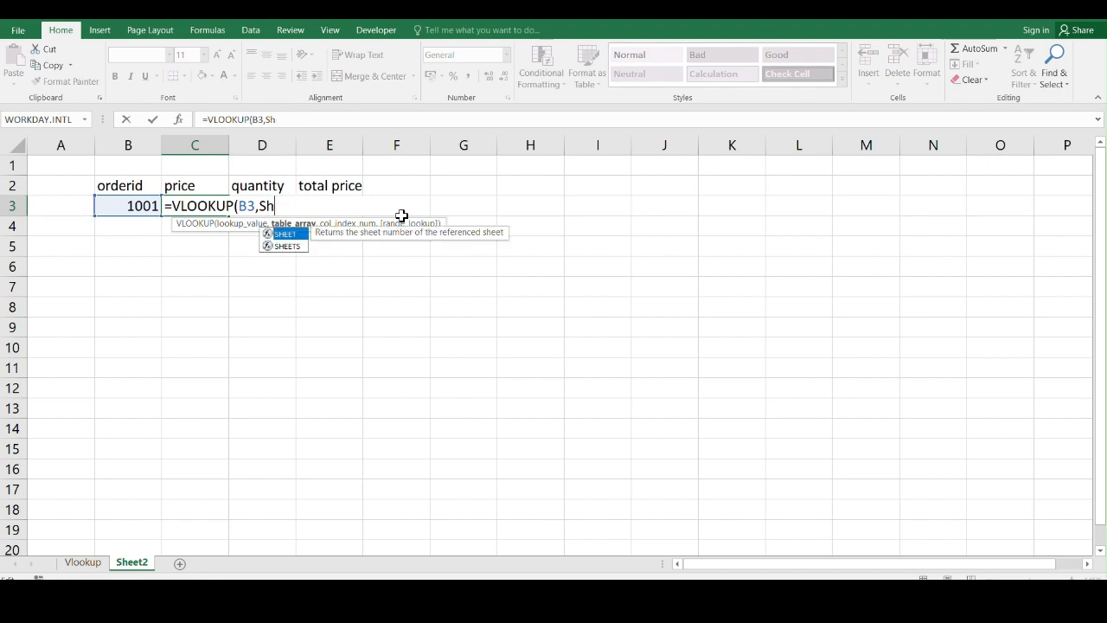
# Try to complete the C3 formula with range Vlookup!A3:E12, column index Sheet2!5 and exact match 0.
pyautogui.click(83, 562)
pyautogui.moveTo(66, 208); pyautogui.dragTo(376, 386)
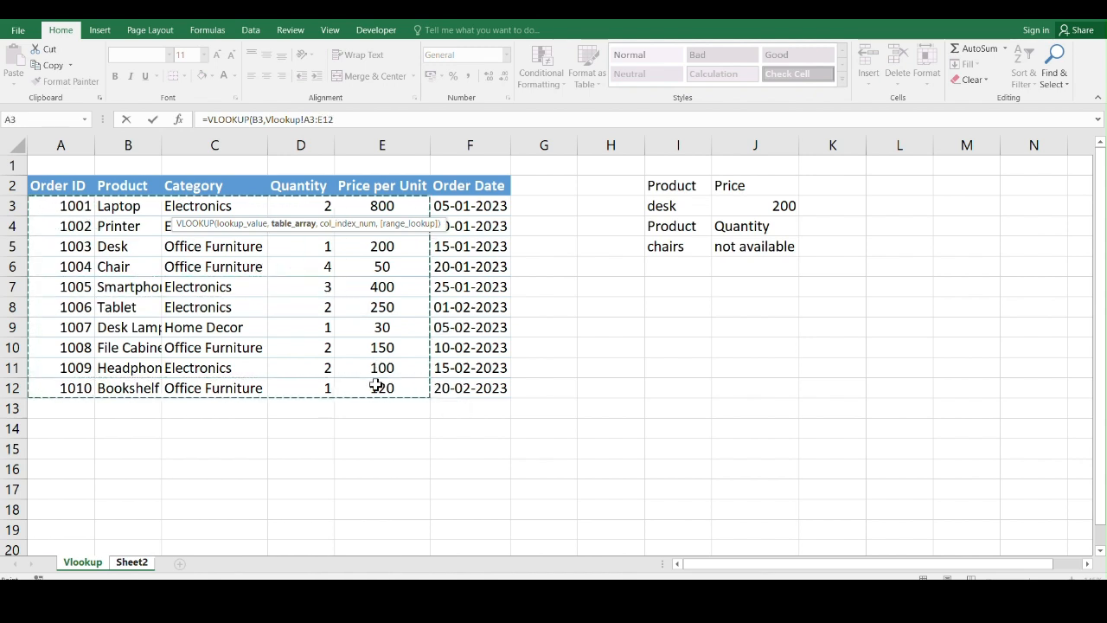
pyautogui.write(',')
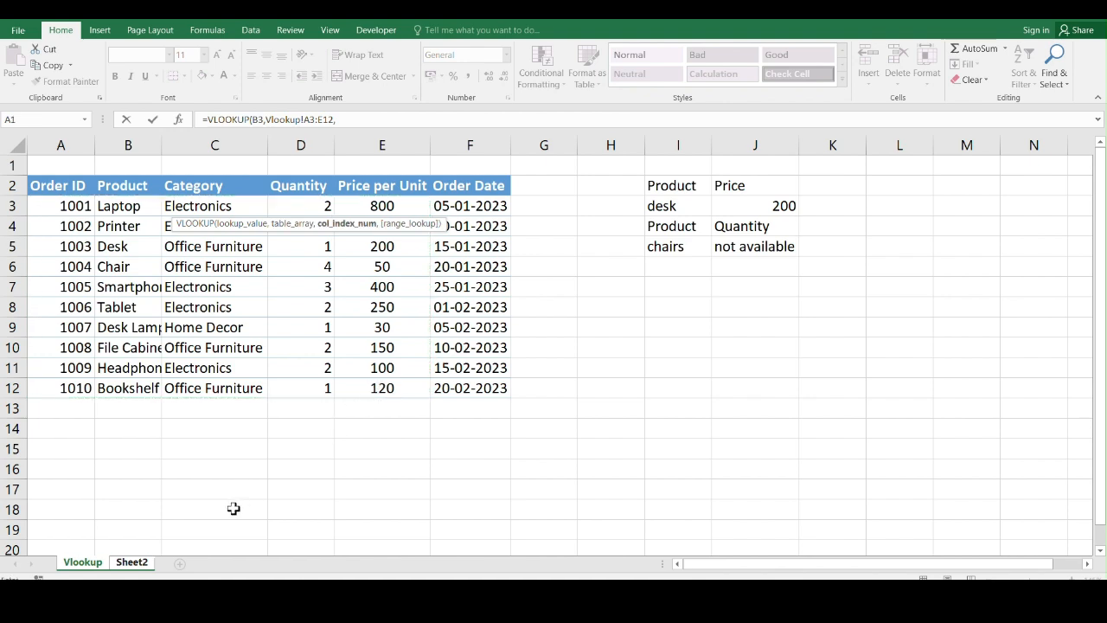
pyautogui.click(131, 565)
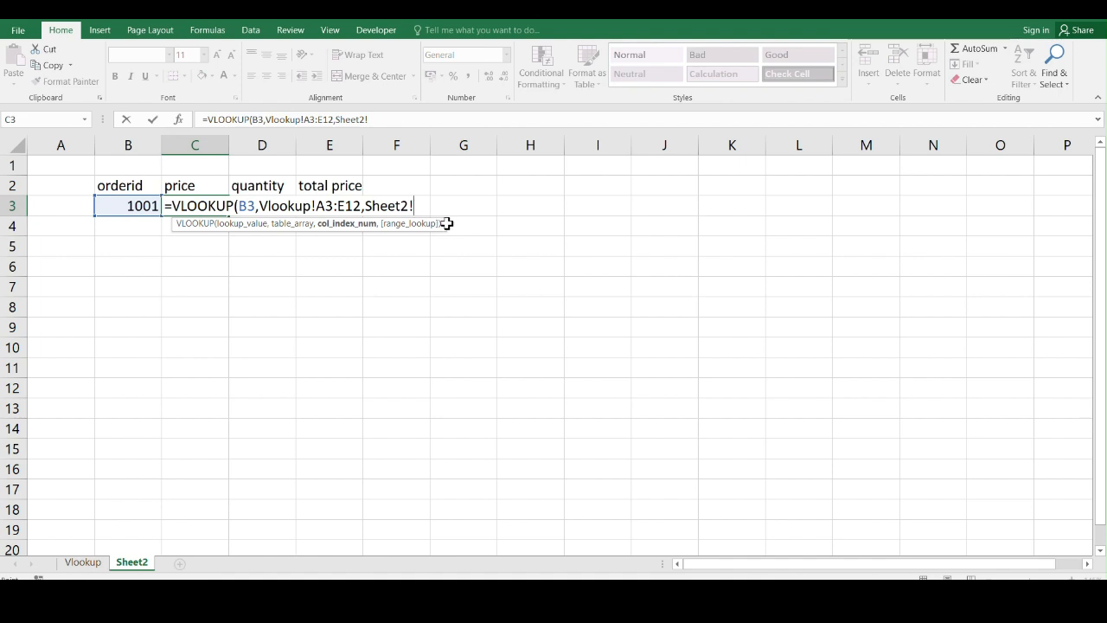
pyautogui.write(',')
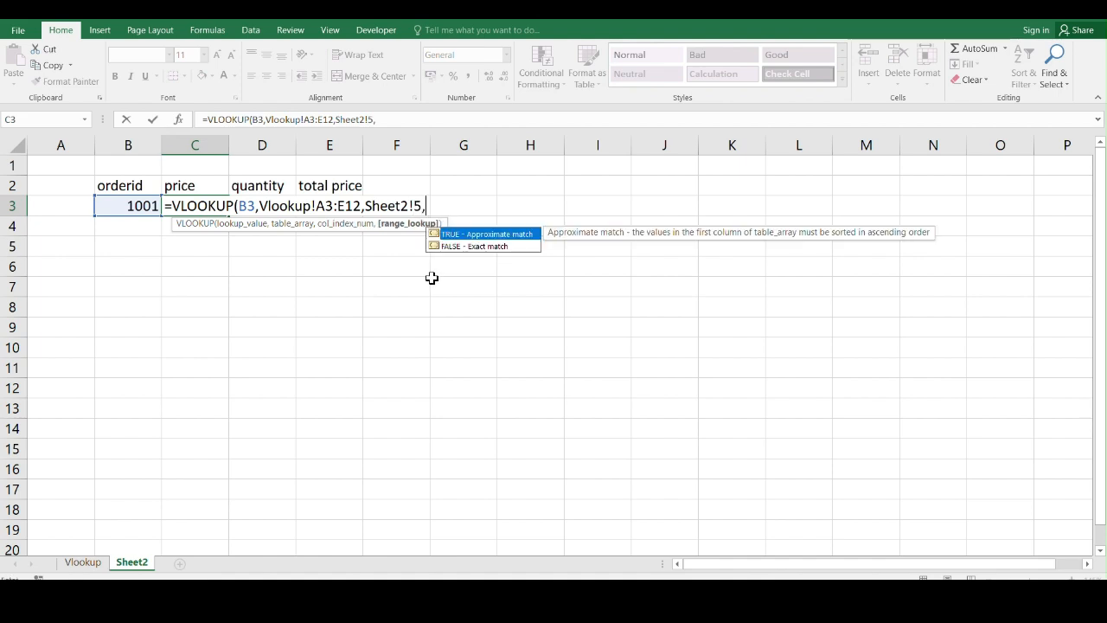
pyautogui.write('0')
pyautogui.press('Return')
# Remove the Sheet2 reference in front of the column index 5 in the C3 formula.
pyautogui.click(533, 379)
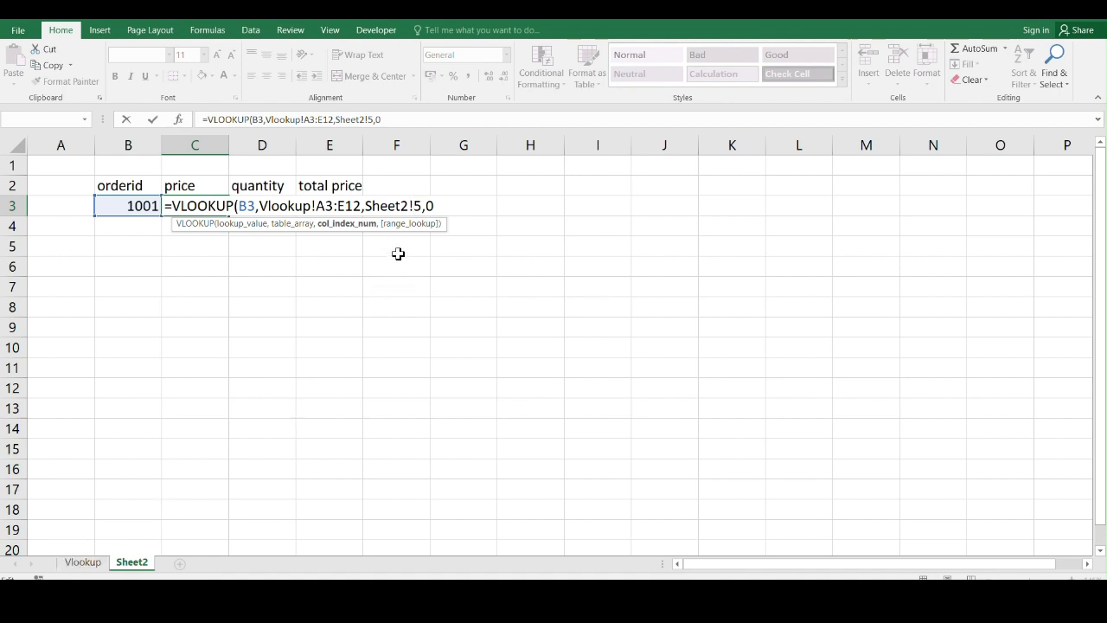
pyautogui.press('BackSpace')
pyautogui.press('BackSpace')
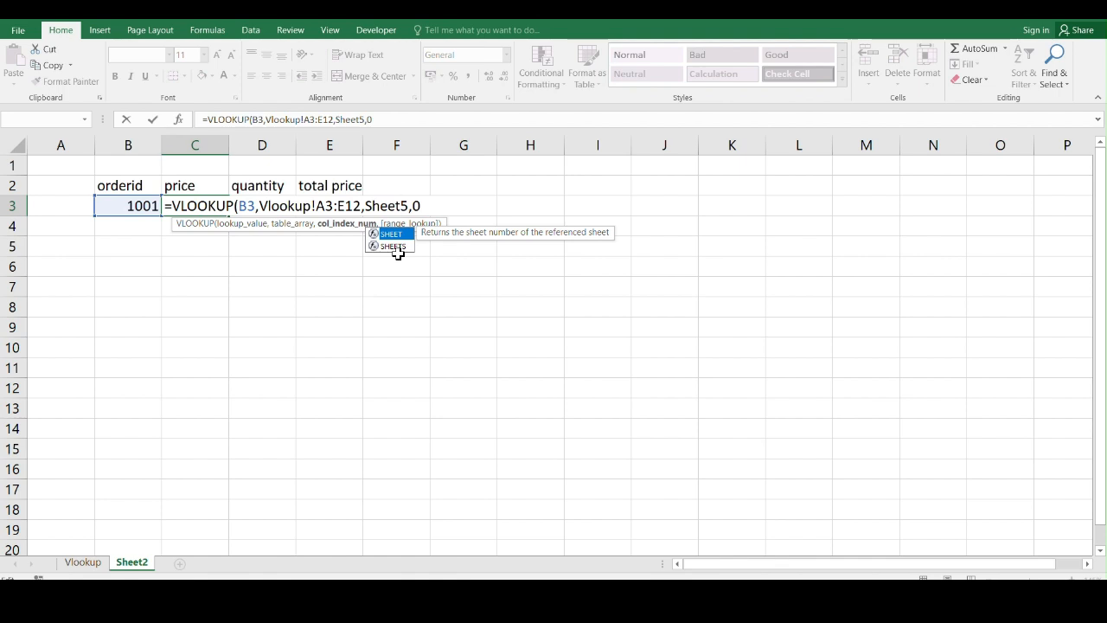
pyautogui.write('VLoo')
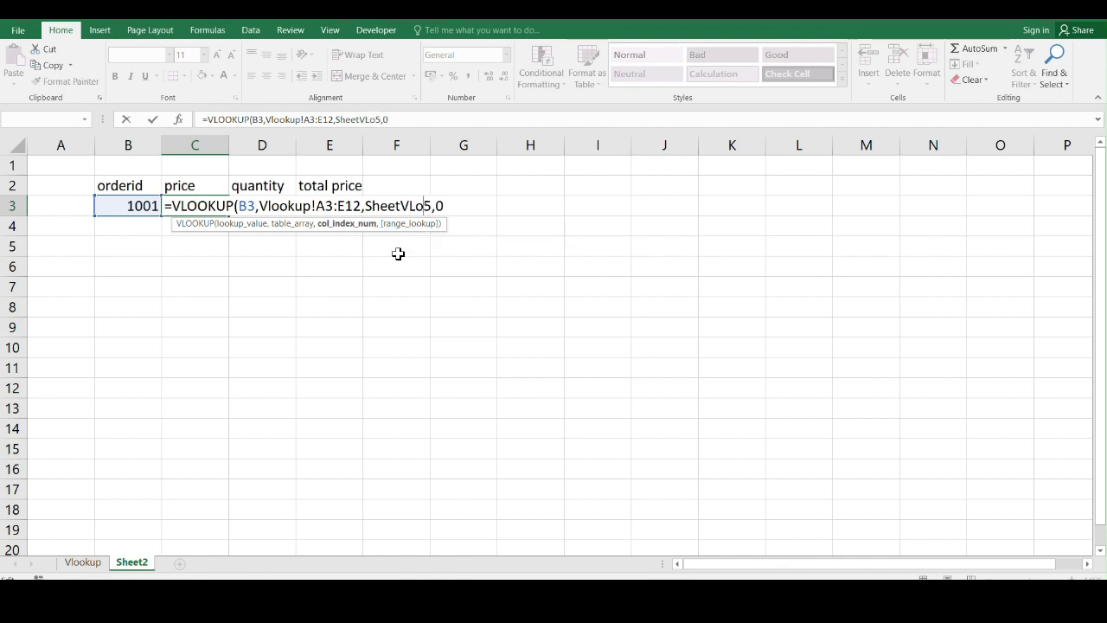
pyautogui.press('BackSpace')
pyautogui.press('BackSpace')
pyautogui.press('BackSpace')
pyautogui.press('BackSpace')
pyautogui.press('BackSpace')
pyautogui.press('BackSpace')
pyautogui.press('BackSpace')
pyautogui.press('BackSpace')
pyautogui.press('BackSpace')
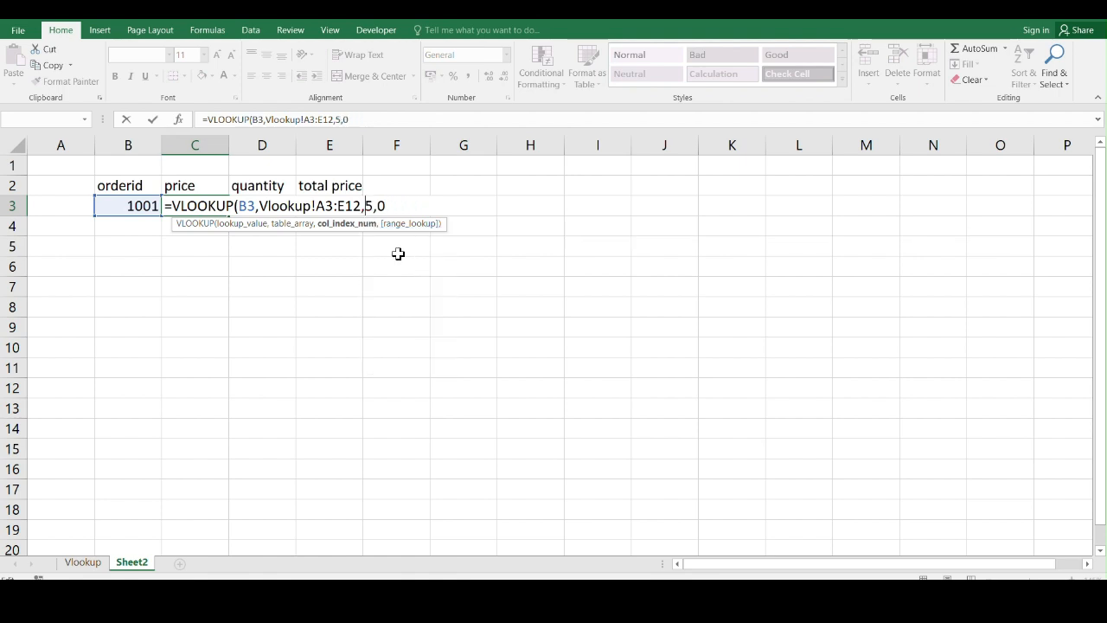
# Try vlookup5 as the column index in the C3 formula and recheck that argument.
pyautogui.write('vlook')
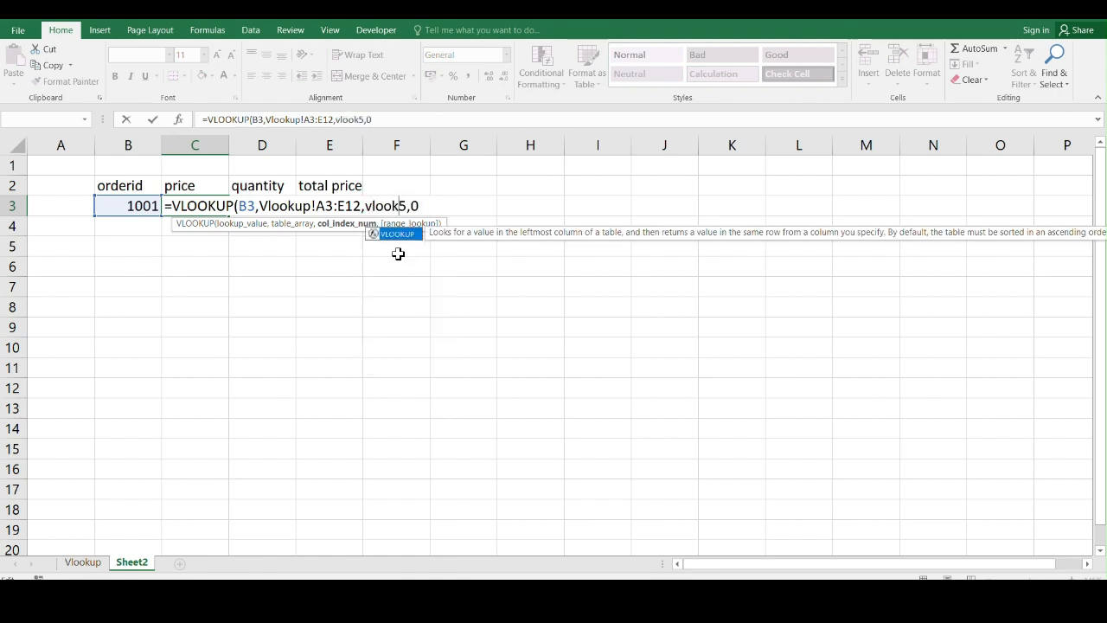
pyautogui.write('up')
pyautogui.click(413, 282)
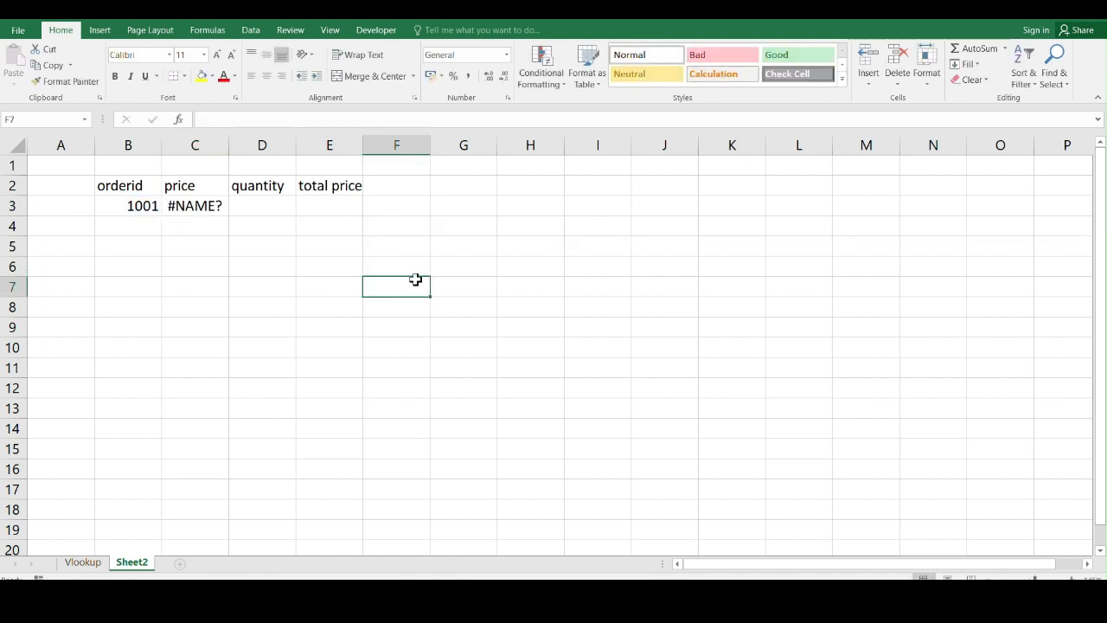
pyautogui.doubleClick(202, 211)
pyautogui.click(416, 207)
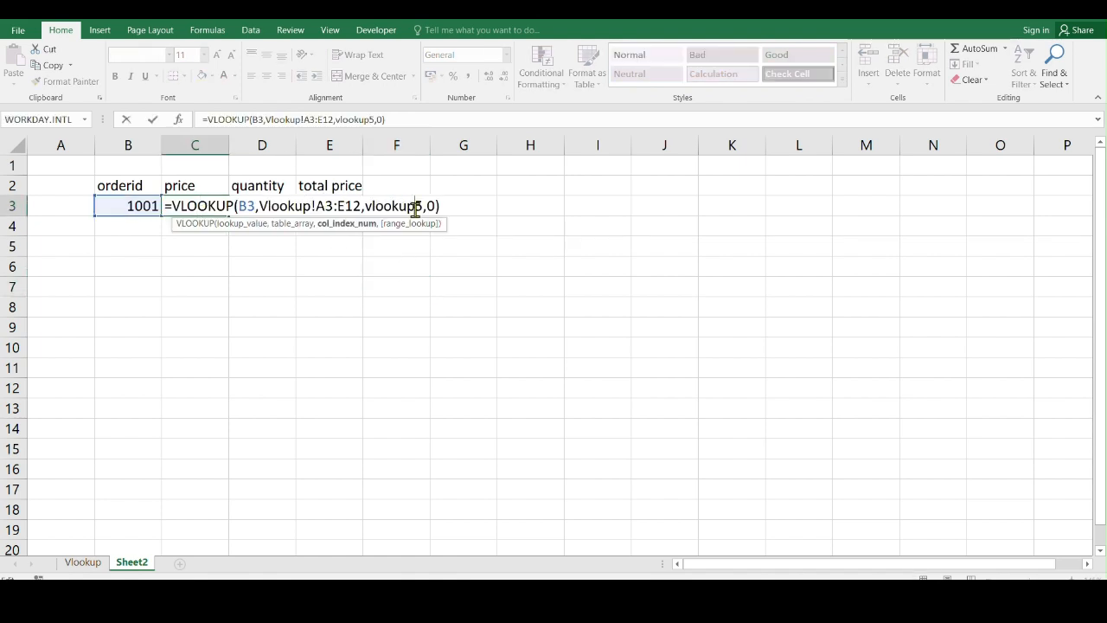
pyautogui.click(464, 285)
# Convert the order data A2:F12 on the Vlookup sheet into a table with headers and check its table name.
pyautogui.click(82, 563)
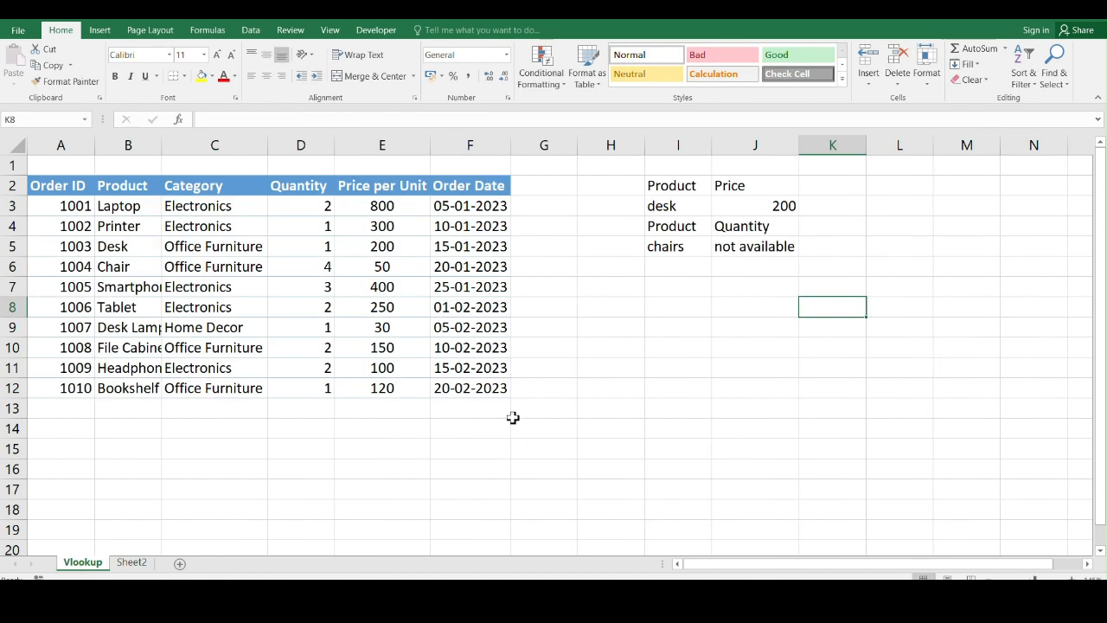
pyautogui.click(284, 266)
pyautogui.hotkey('ctrl', 't')
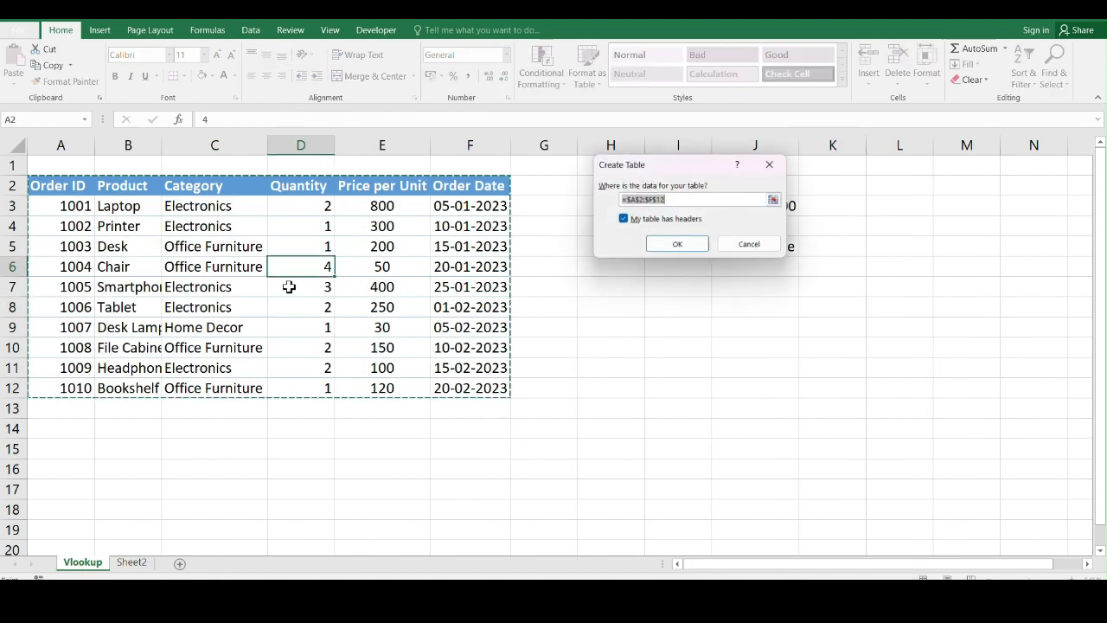
pyautogui.click(680, 245)
pyautogui.click(35, 64)
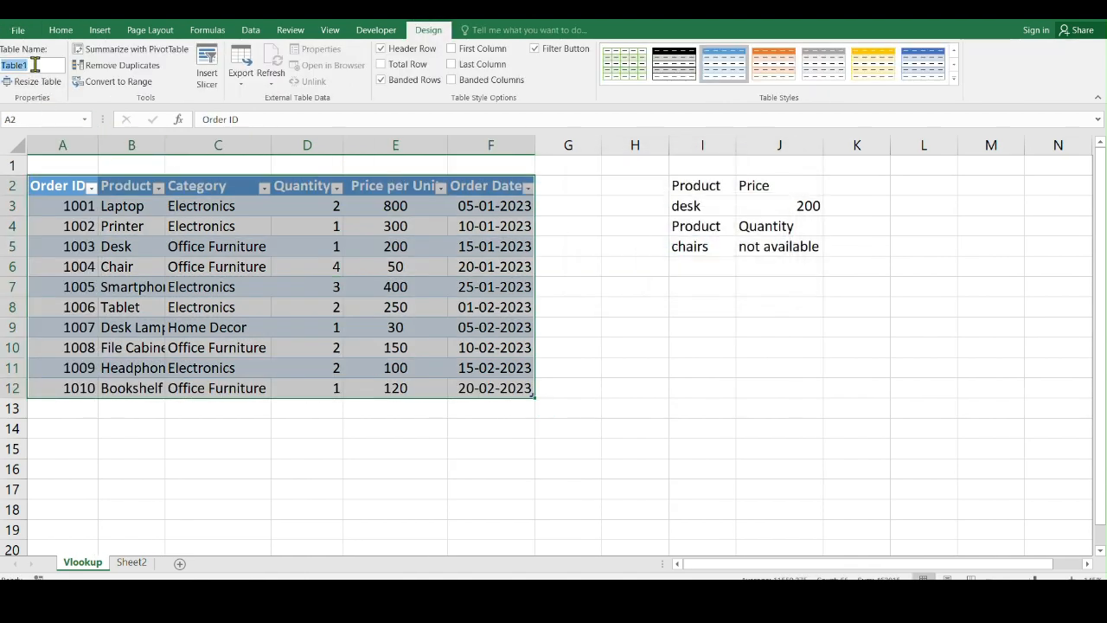
pyautogui.click(421, 448)
# Clear all arguments after the opening parenthesis of the VLOOKUP formula in cell C3 on Sheet2.
pyautogui.click(131, 563)
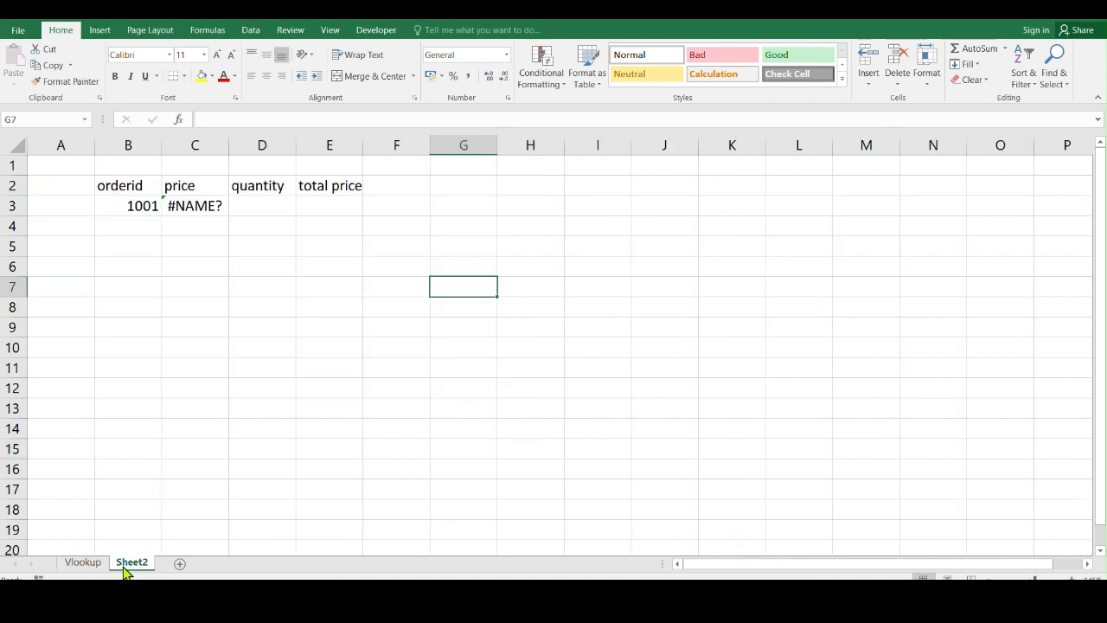
pyautogui.doubleClick(214, 209)
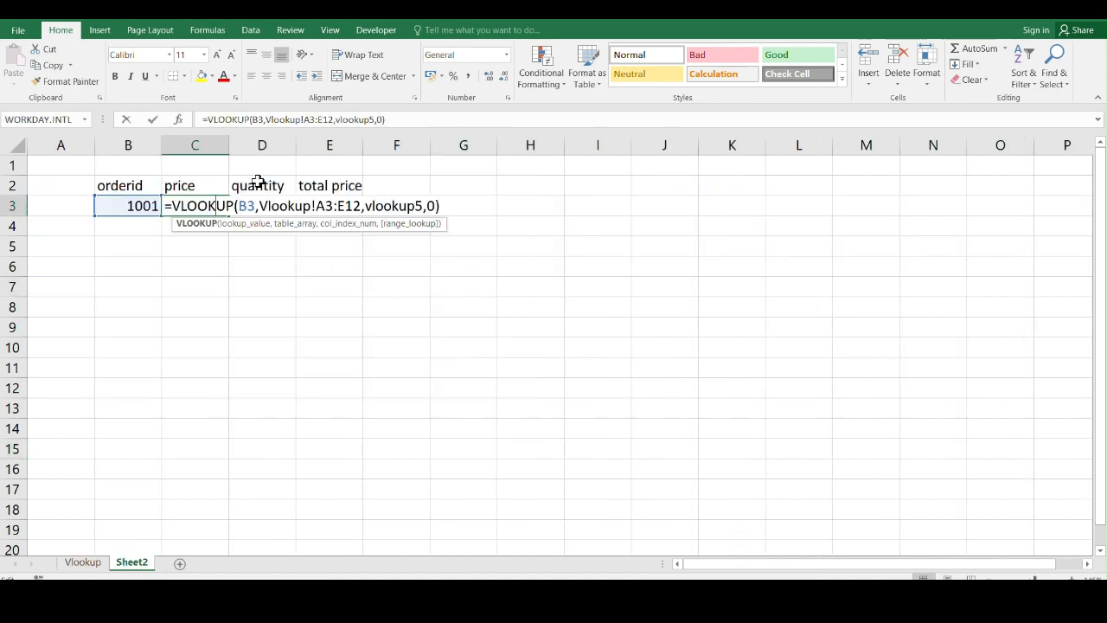
pyautogui.click(427, 120)
pyautogui.press('BackSpace')
pyautogui.press('BackSpace')
pyautogui.press('BackSpace')
pyautogui.press('BackSpace')
pyautogui.press('BackSpace')
pyautogui.press('BackSpace')
pyautogui.press('BackSpace')
pyautogui.press('BackSpace')
pyautogui.press('BackSpace')
pyautogui.press('BackSpace')
pyautogui.press('BackSpace')
pyautogui.press('BackSpace')
pyautogui.press('BackSpace')
pyautogui.press('BackSpace')
pyautogui.press('BackSpace')
pyautogui.press('BackSpace')
pyautogui.press('BackSpace')
pyautogui.press('BackSpace')
pyautogui.press('BackSpace')
pyautogui.press('BackSpace')
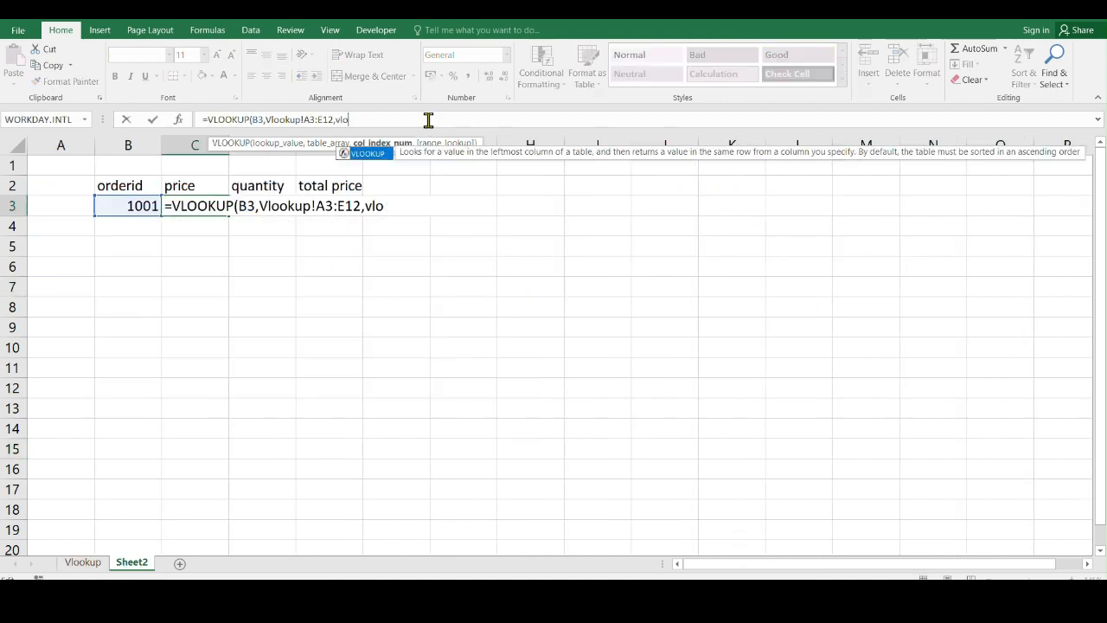
pyautogui.press('BackSpace')
pyautogui.press('BackSpace')
pyautogui.press('BackSpace')
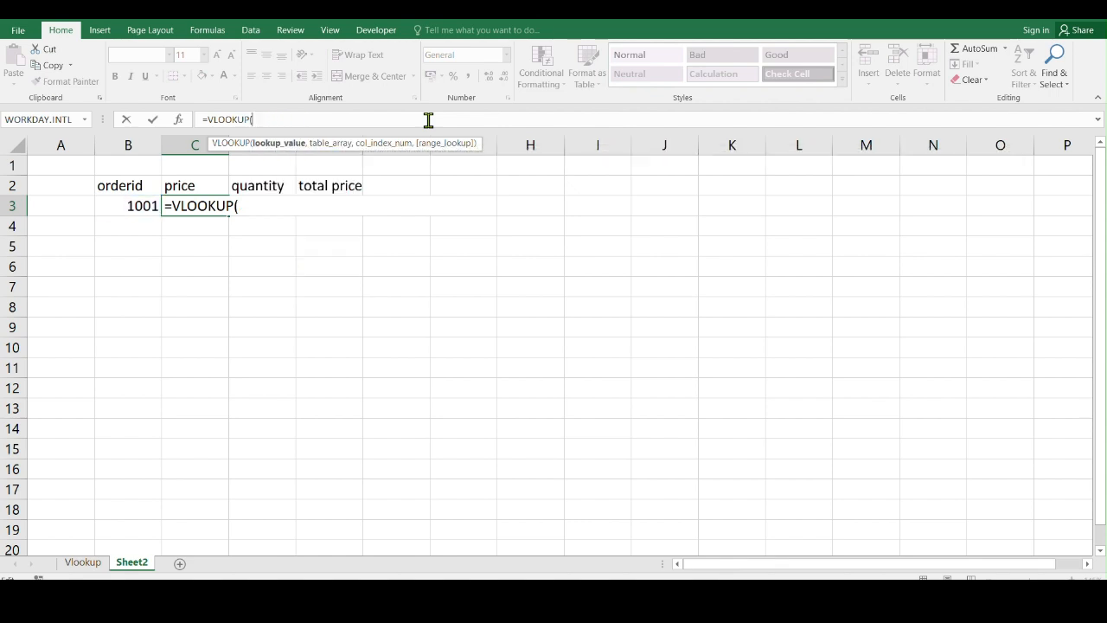
# Complete the C3 VLOOKUP with lookup value B3, table range Table1[[Order ID]:[Price per Unit]], column index 5 and exact match 0.
pyautogui.click(138, 205)
pyautogui.write(',')
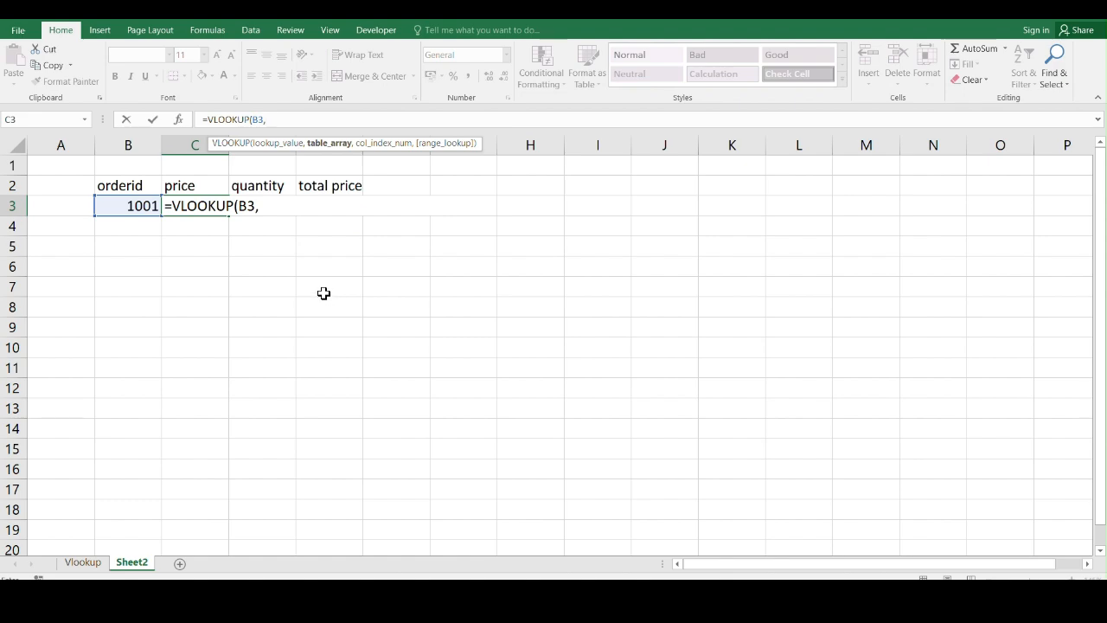
pyautogui.click(82, 563)
pyautogui.moveTo(67, 208); pyautogui.dragTo(391, 389)
pyautogui.write(',')
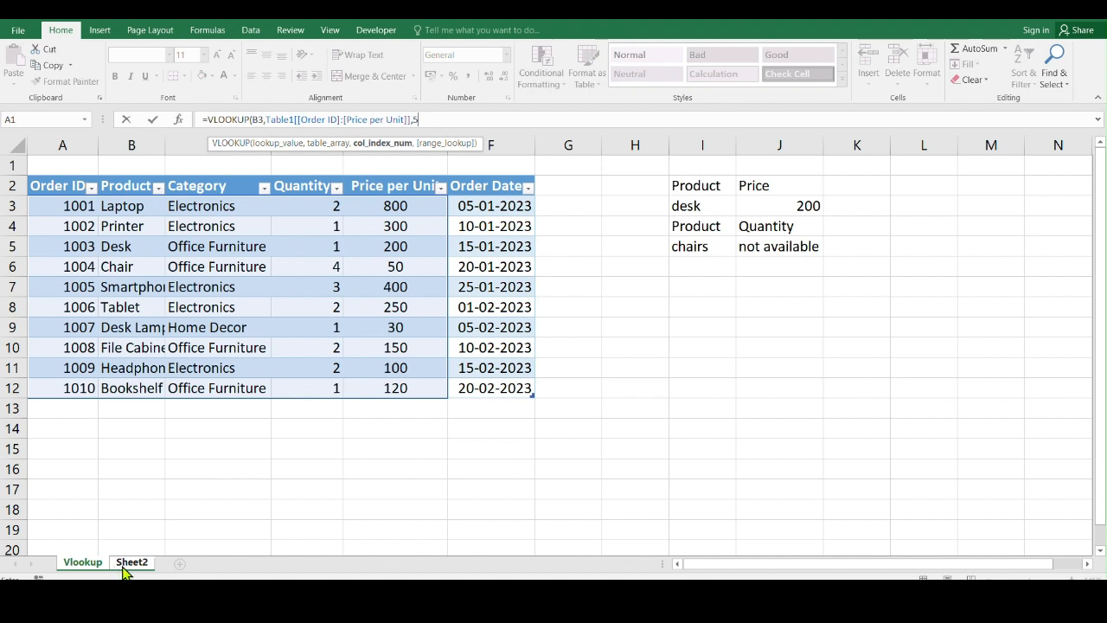
pyautogui.write('5,0')
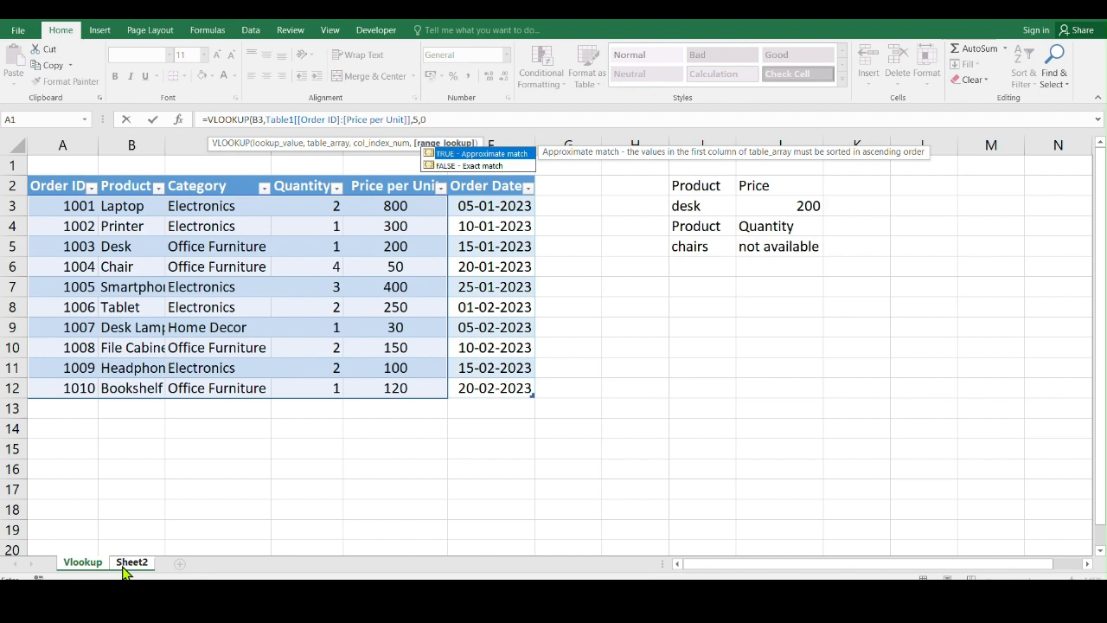
pyautogui.click(130, 564)
pyautogui.press('Return')
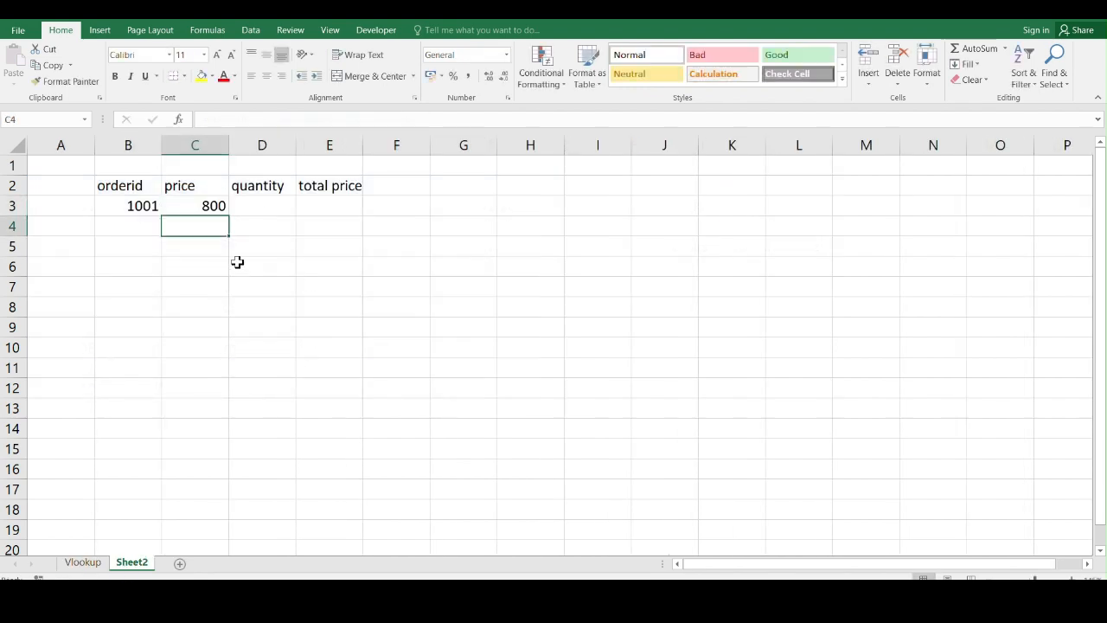
# Enter quantity 1 in D3 on Sheet2 and calculate the total price in E3 with the formula =D3*C3.
pyautogui.click(79, 563)
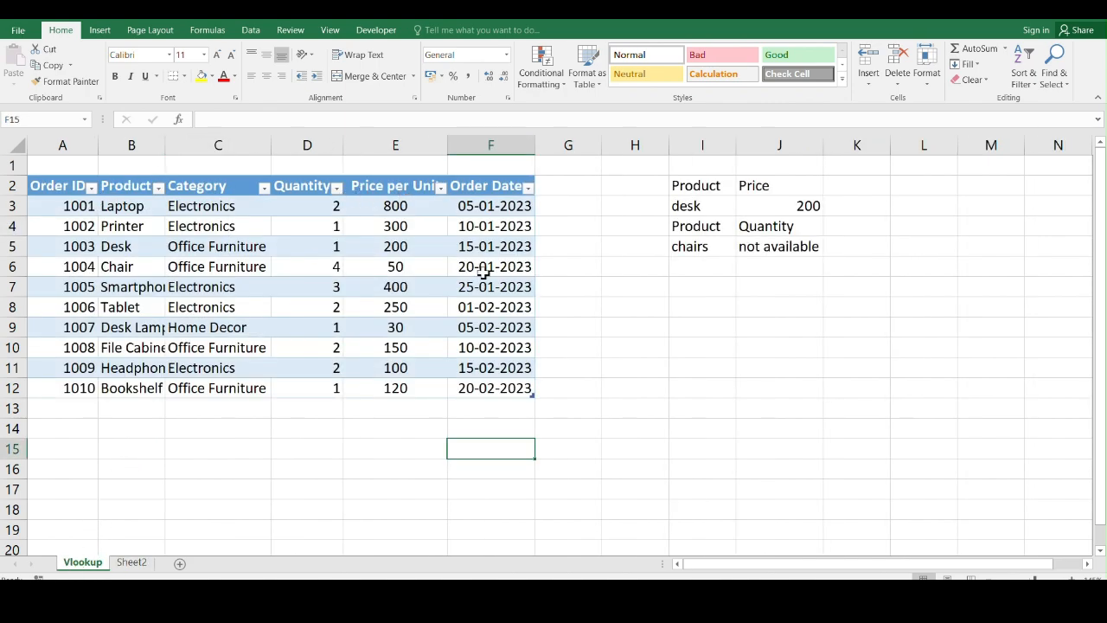
pyautogui.click(131, 563)
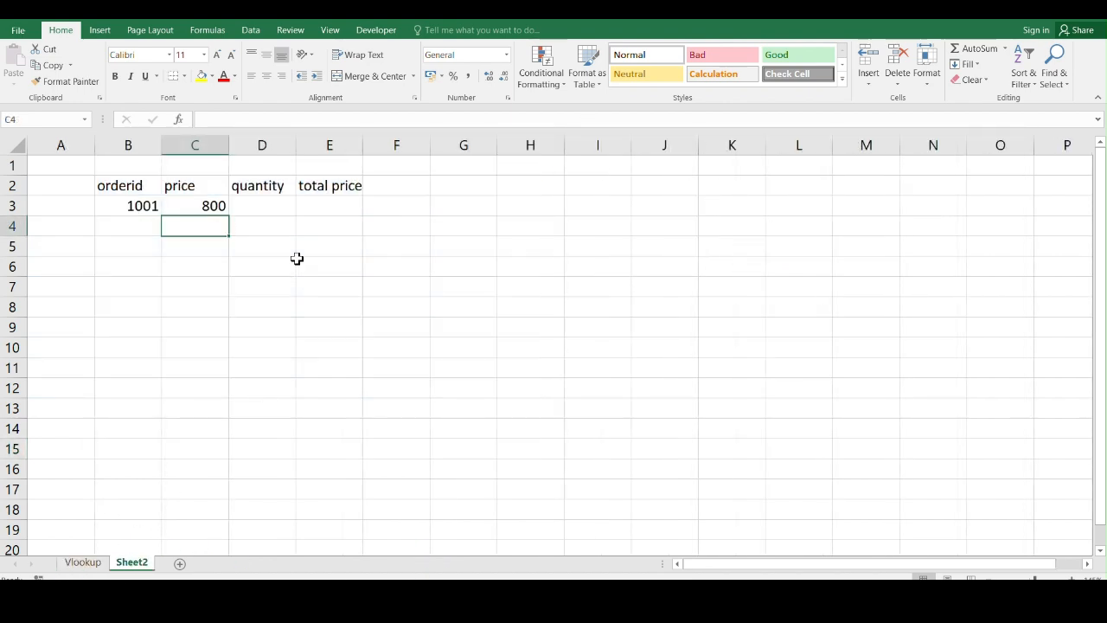
pyautogui.click(258, 209)
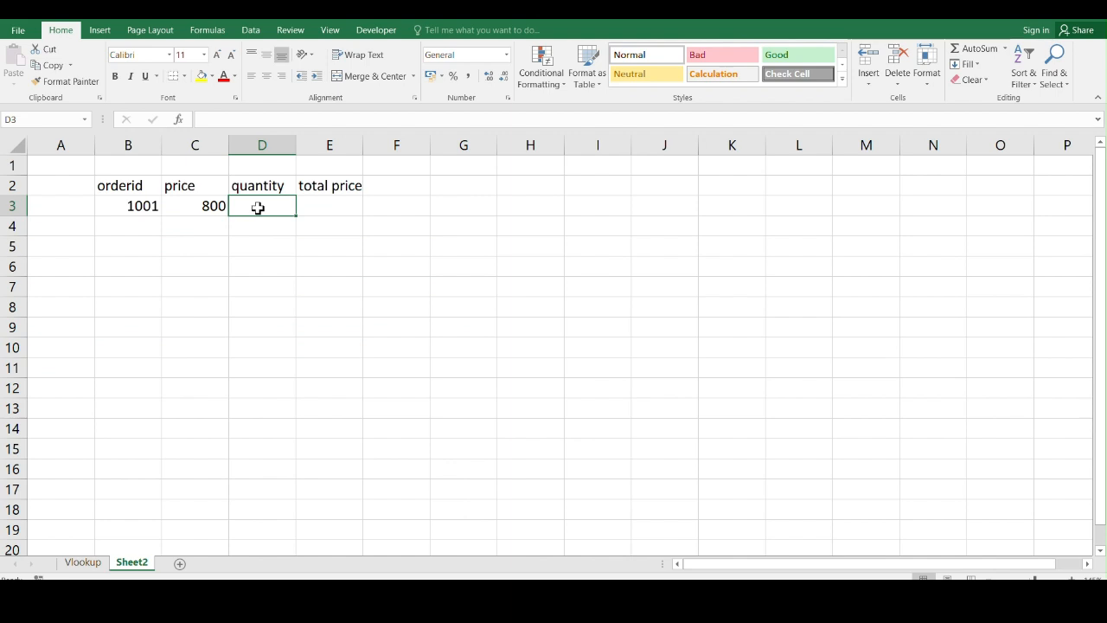
pyautogui.write('1')
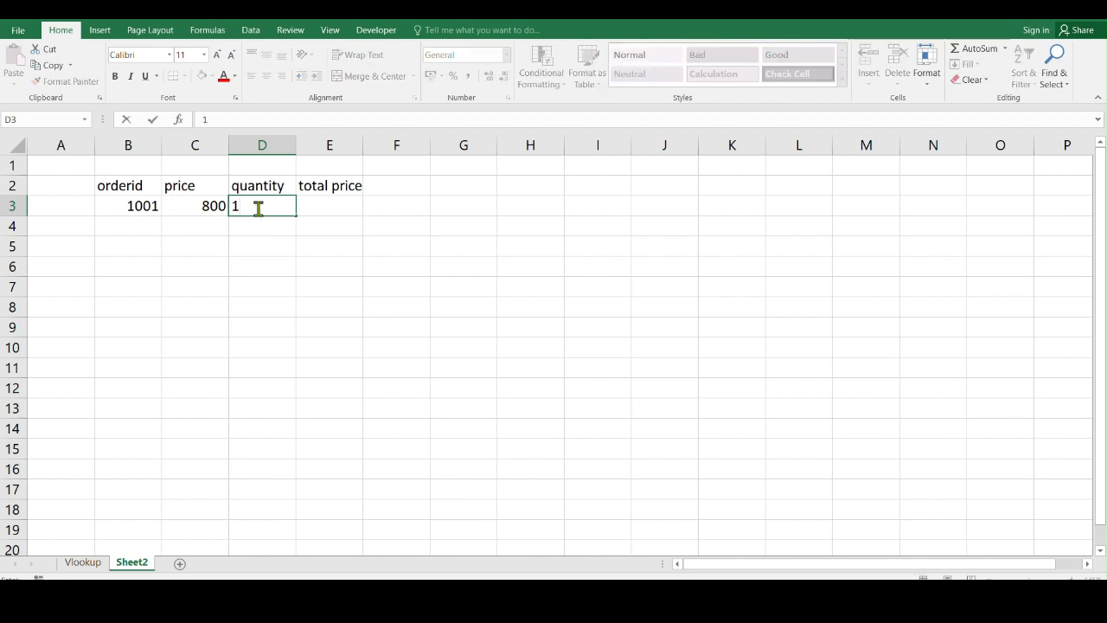
pyautogui.click(328, 207)
pyautogui.write('=')
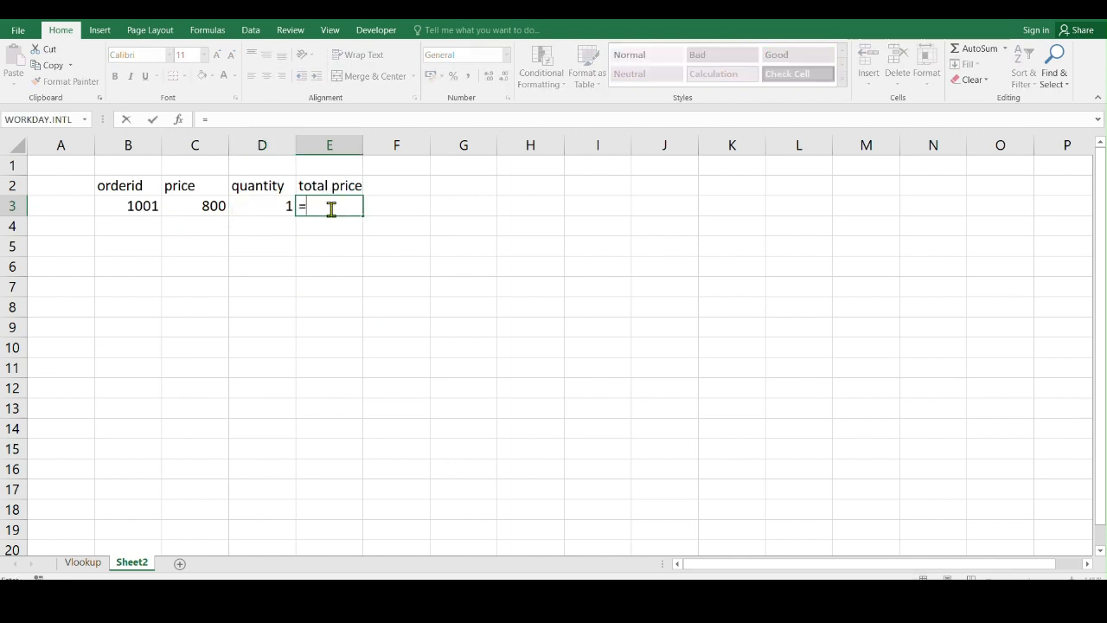
pyautogui.click(281, 206)
pyautogui.write('*')
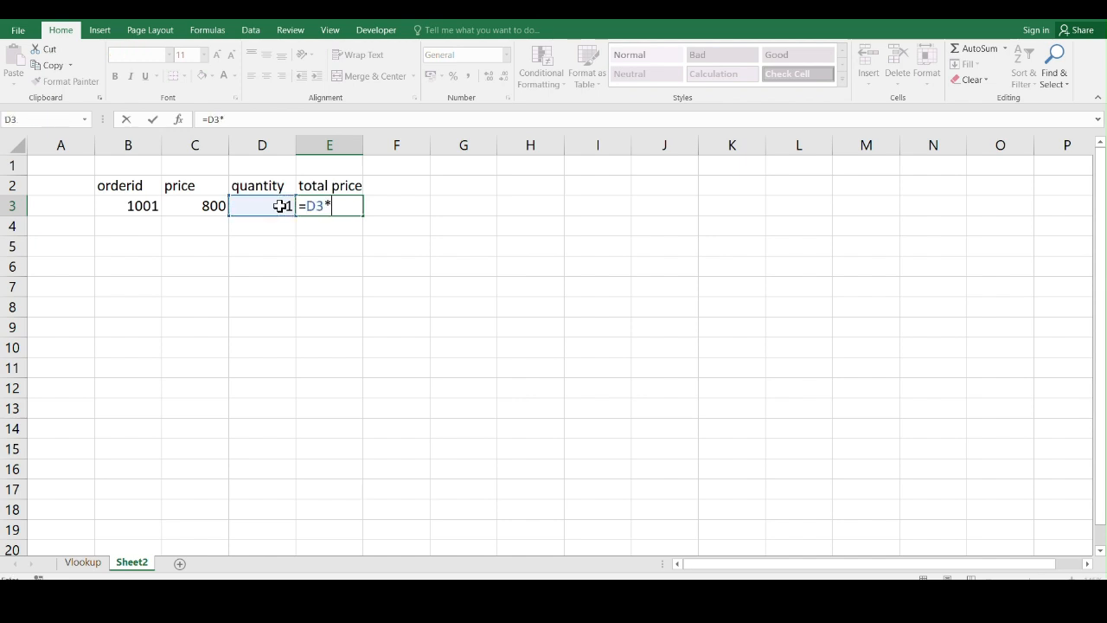
pyautogui.click(204, 205)
pyautogui.press('Return')
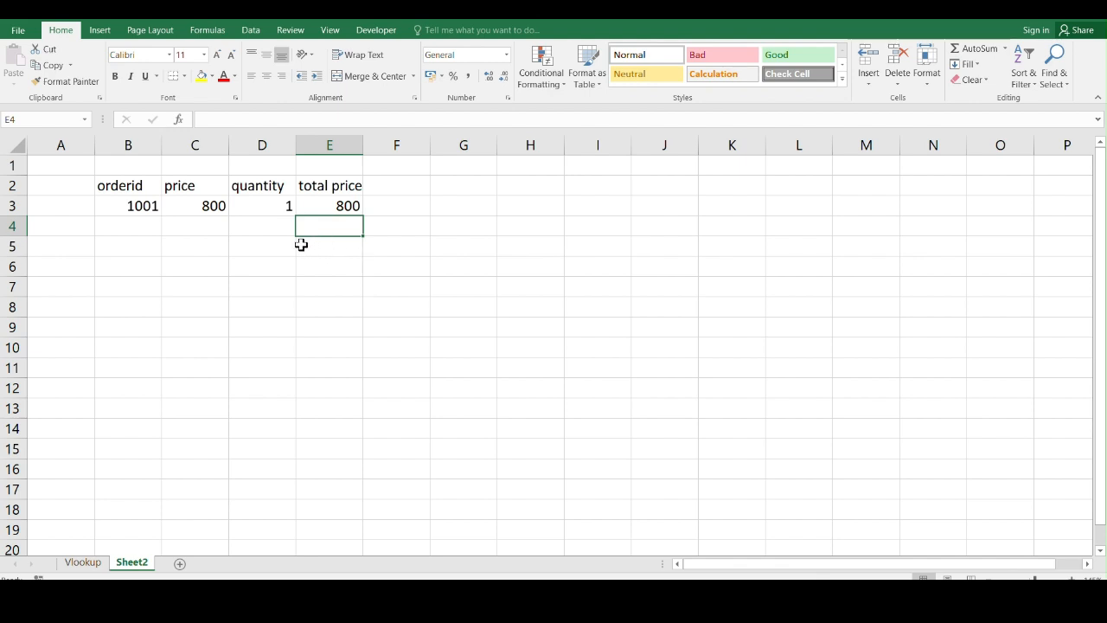
# Change the order ID in B3 to 1005 and the quantity in D3 to 5.
pyautogui.doubleClick(136, 205)
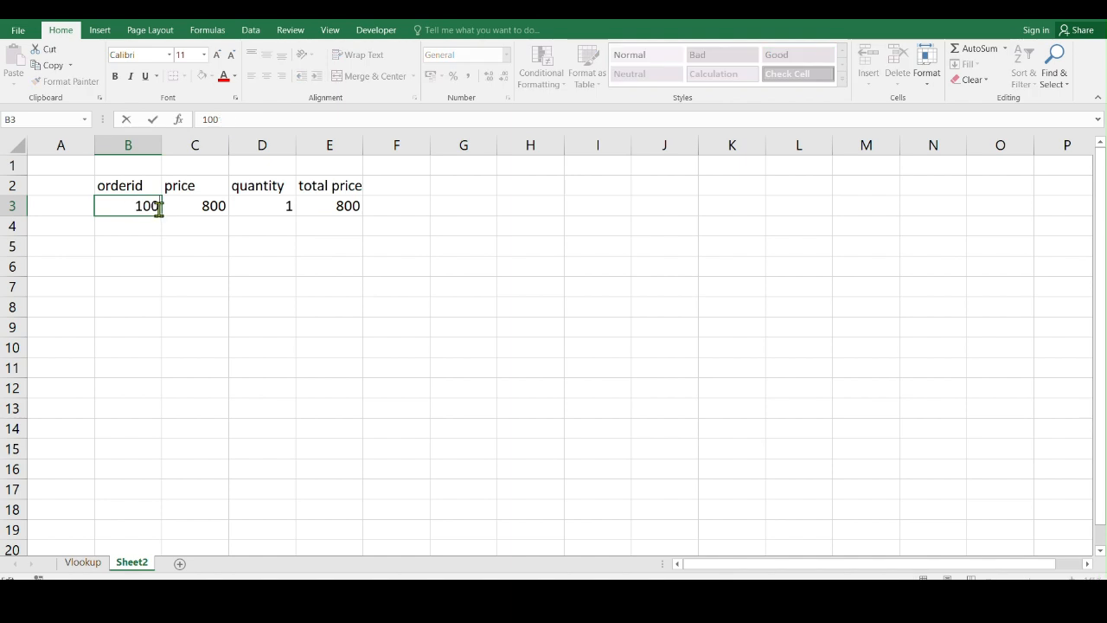
pyautogui.click(290, 205)
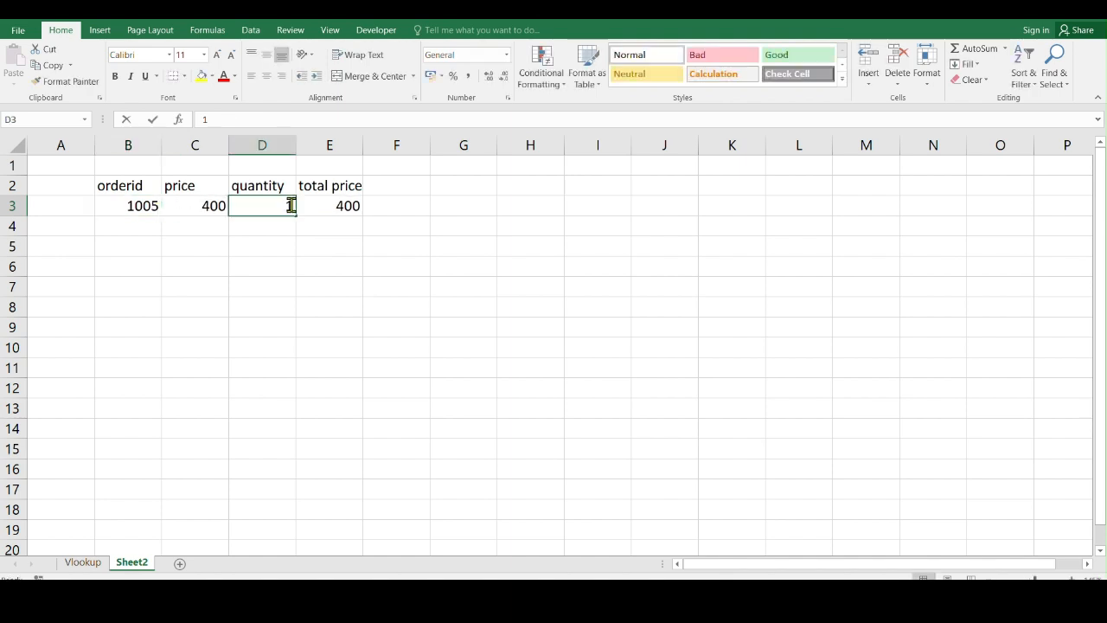
pyautogui.press('Return')
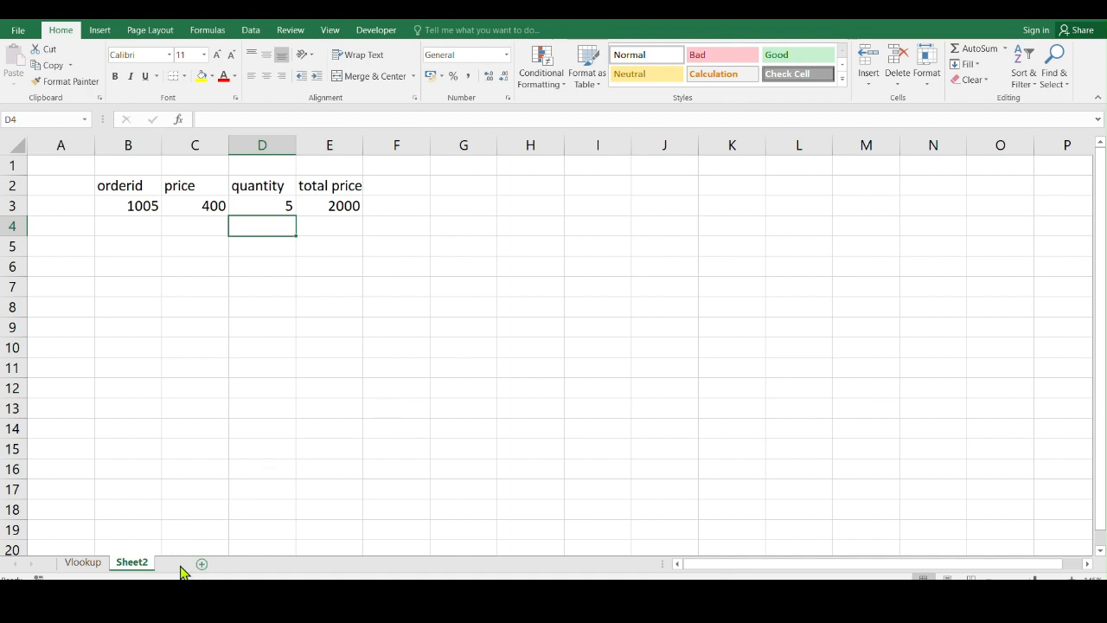
# Add a new sheet and paste the product data A1:L4 from the other workbook's Hlookup sheet at cell A1.
pyautogui.click(180, 563)
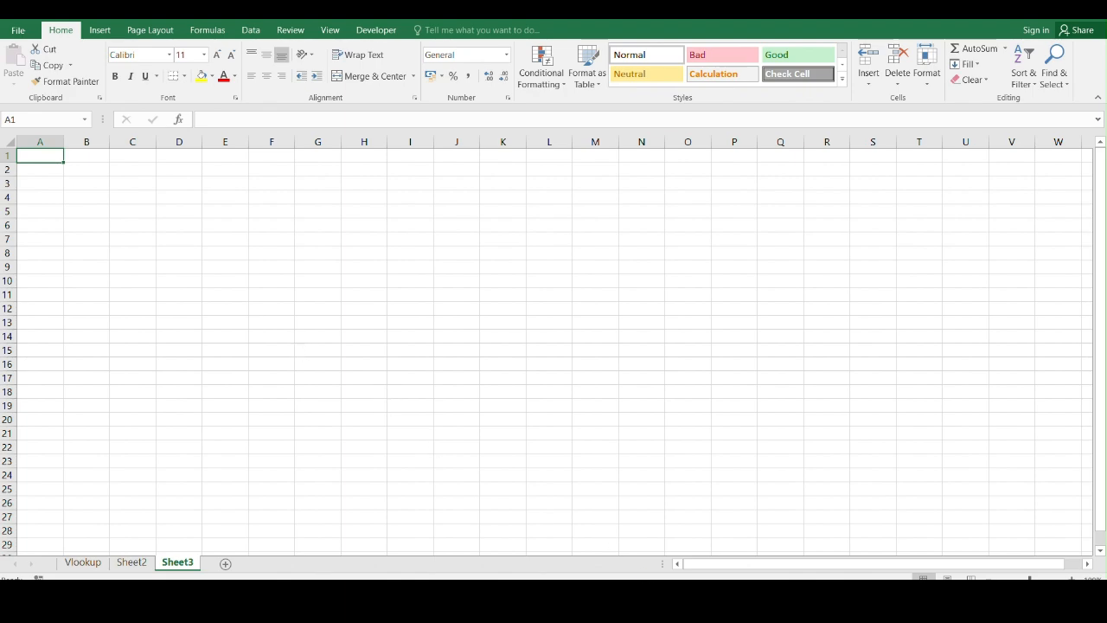
pyautogui.click(538, 520)
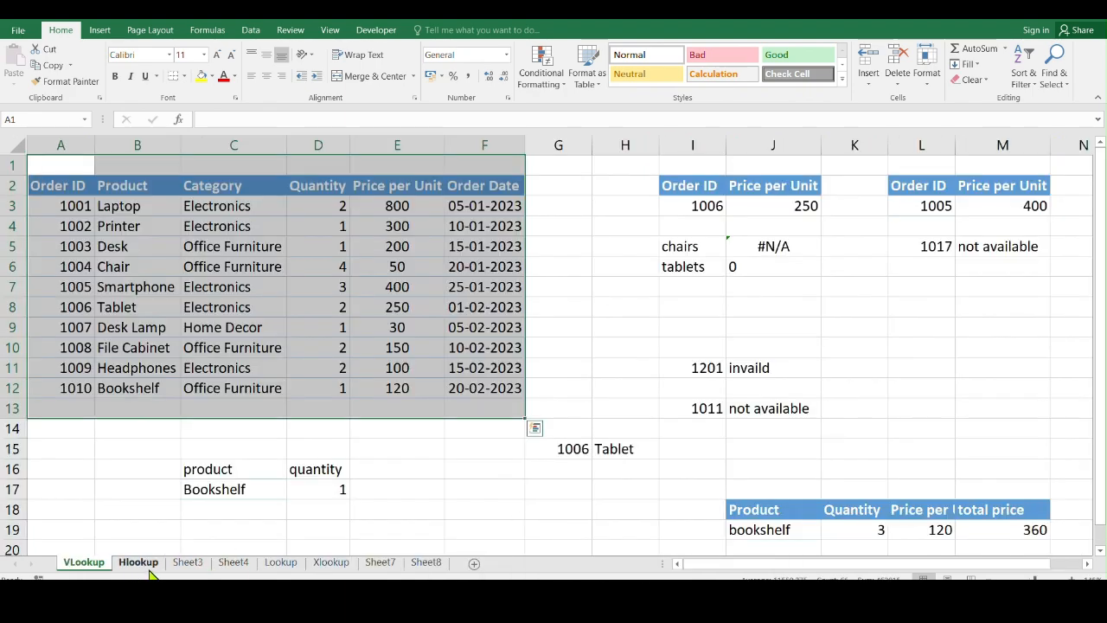
pyautogui.click(139, 563)
pyautogui.moveTo(968, 170); pyautogui.dragTo(19, 221)
pyautogui.hotkey('ctrl', 'c')
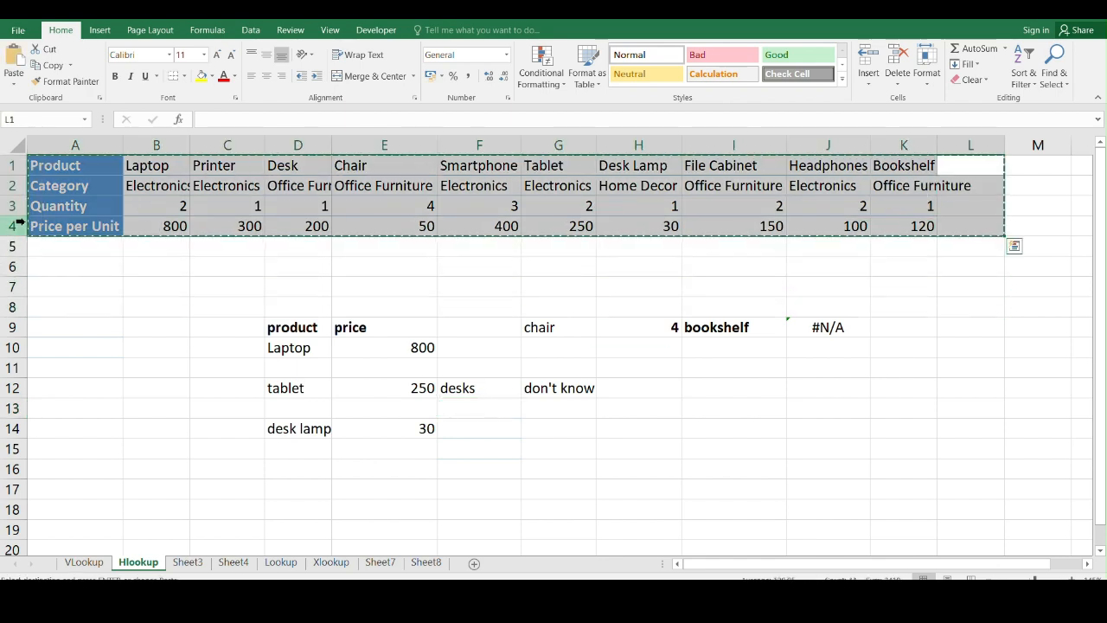
pyautogui.hotkey('alt', 'Tab')
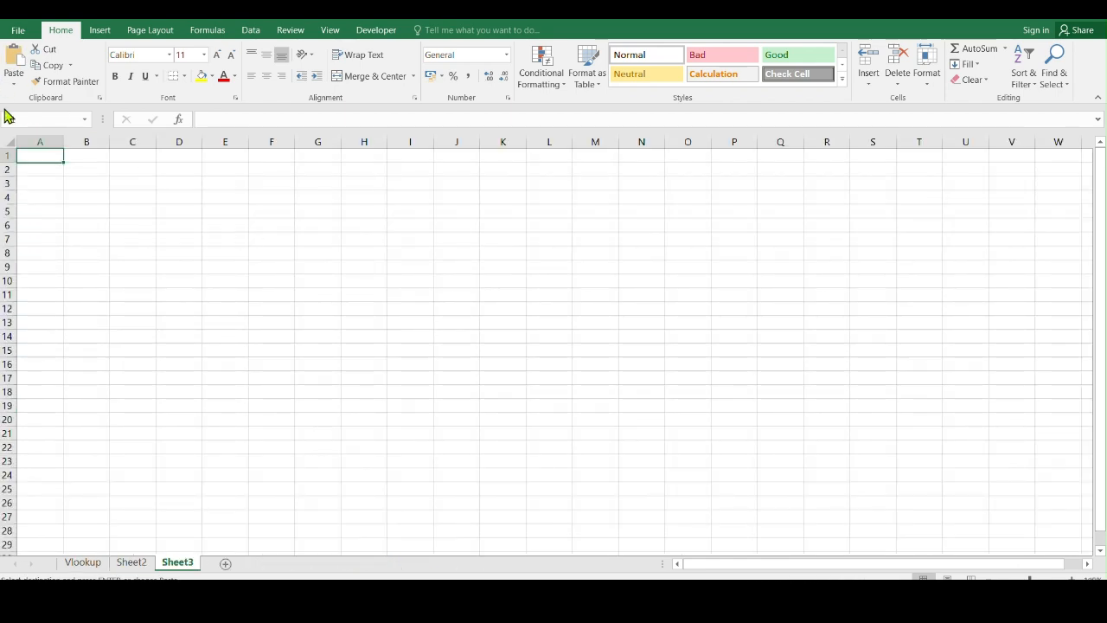
pyautogui.hotkey('ctrl', 'v')
pyautogui.scroll(5, 406, 343)
pyautogui.click(478, 394)
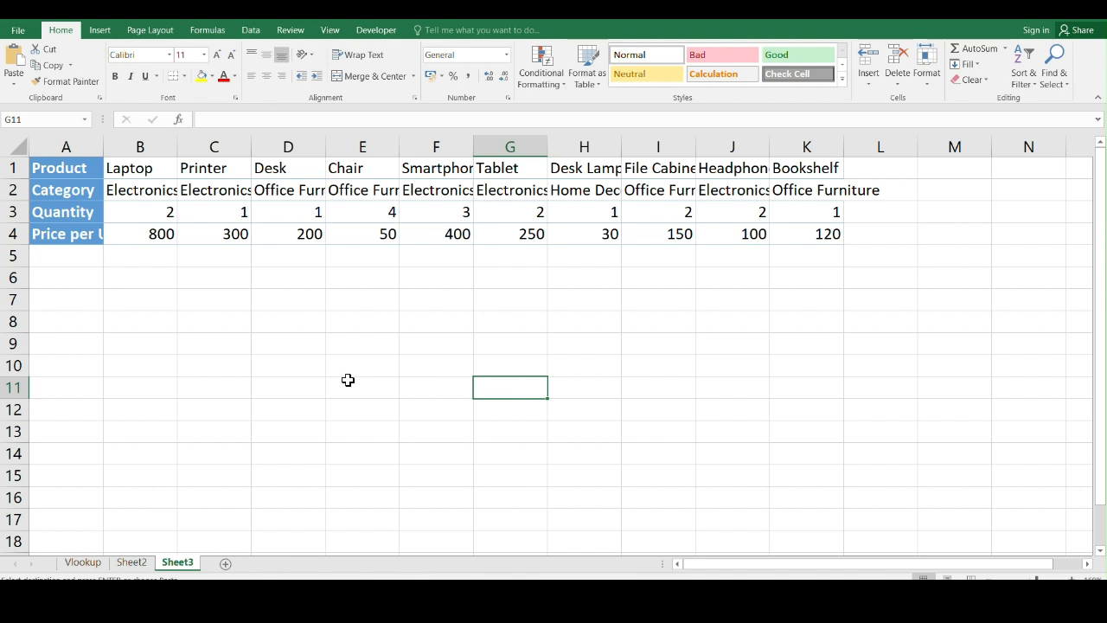
# Enter the headers product and price in D8 and E8, with desk as the lookup product in D9.
pyautogui.click(279, 332)
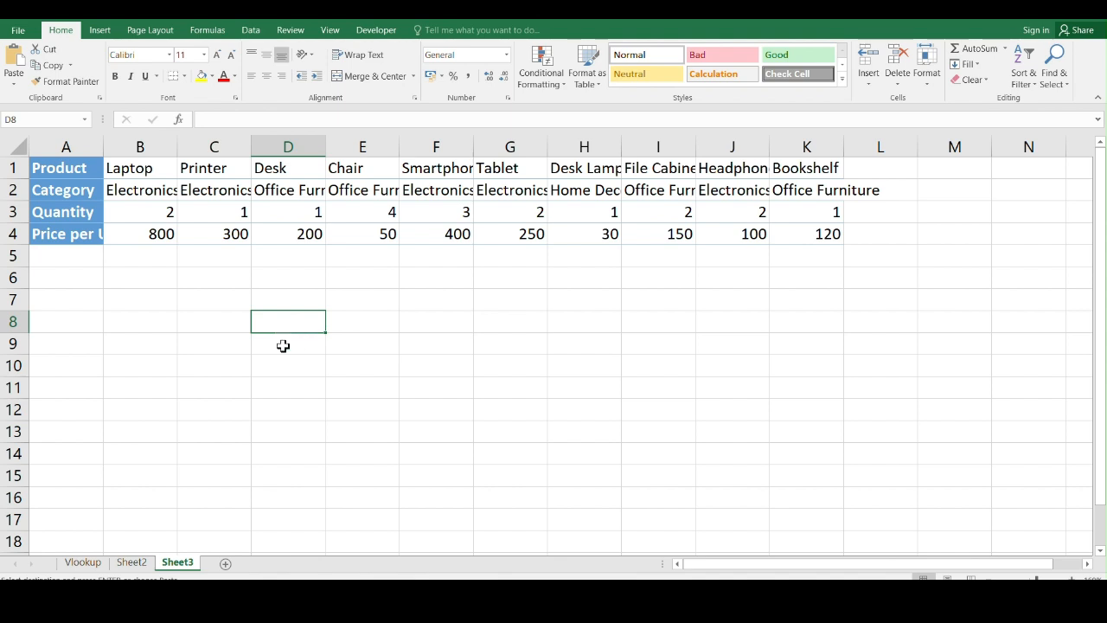
pyautogui.write('product')
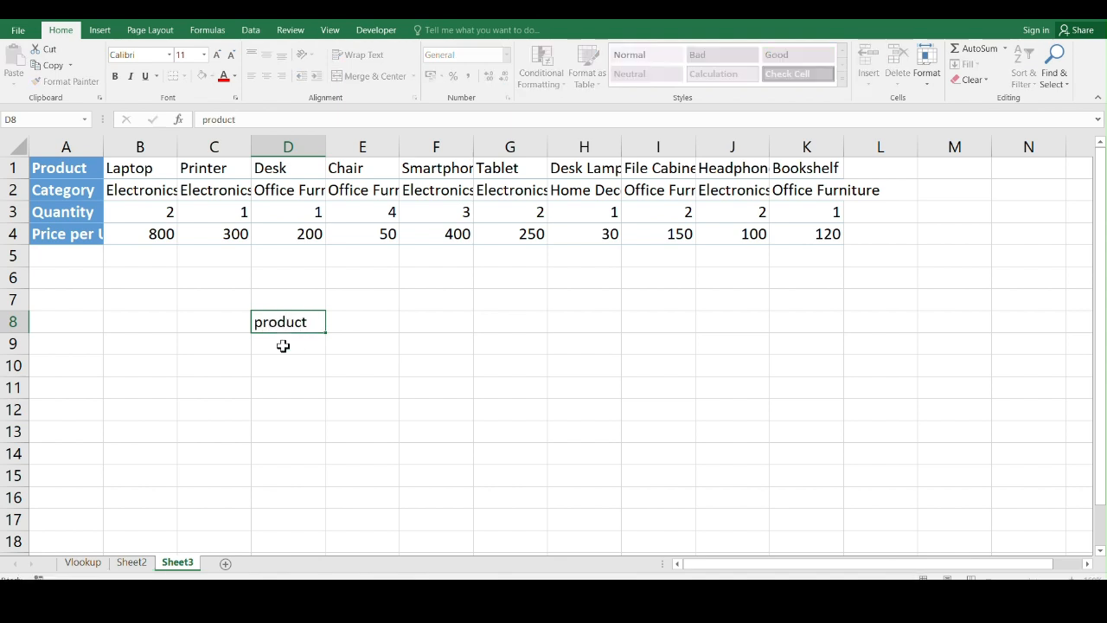
pyautogui.press('Tab')
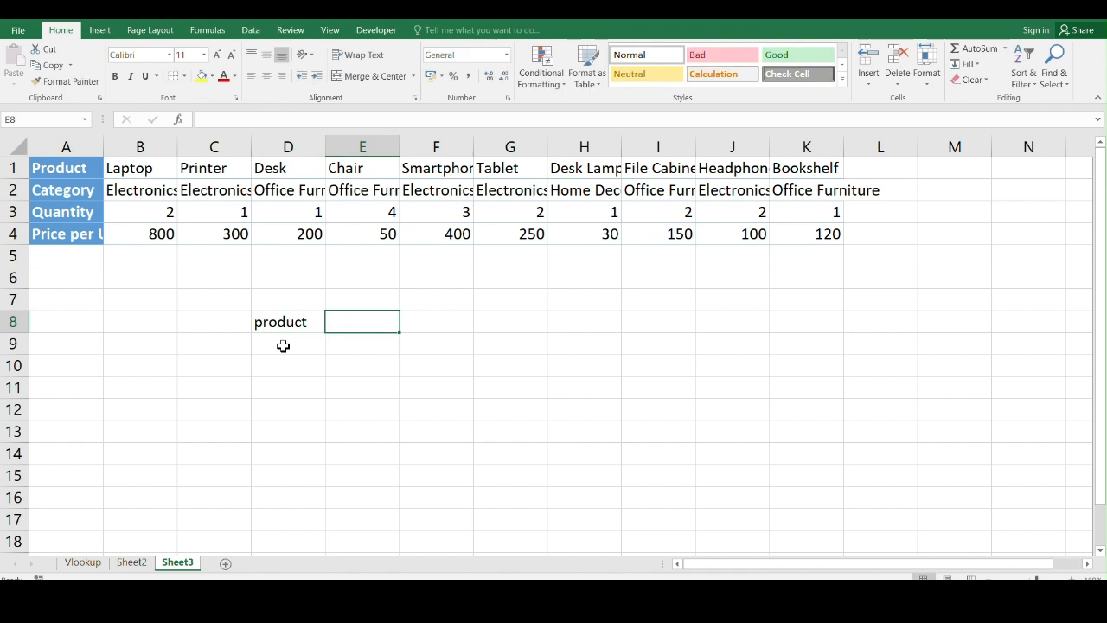
pyautogui.write('price')
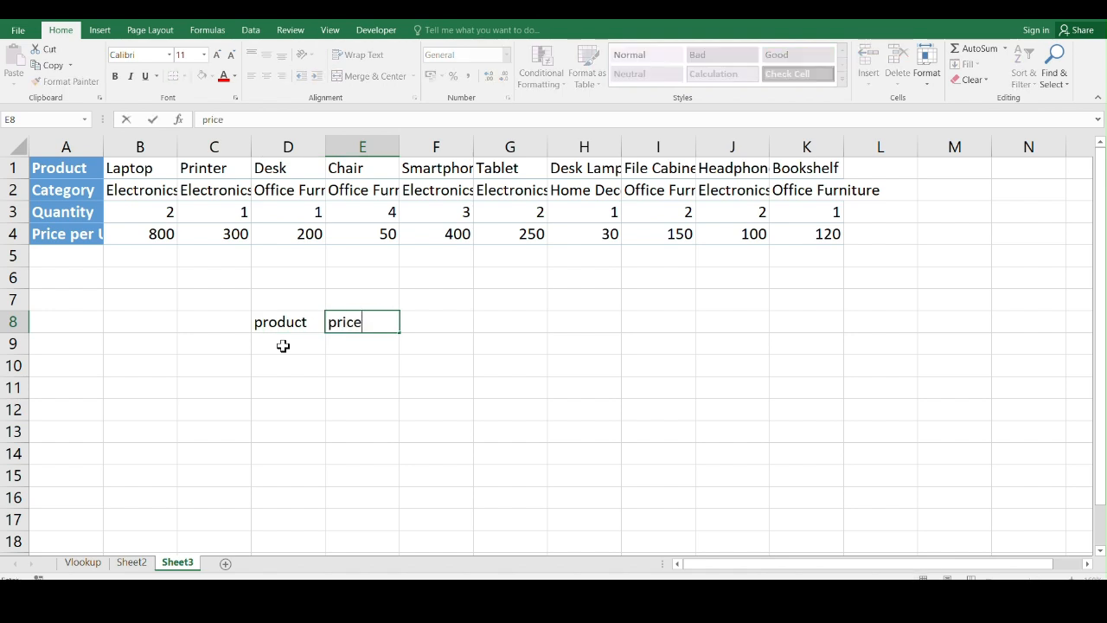
pyautogui.click(452, 351)
pyautogui.click(294, 346)
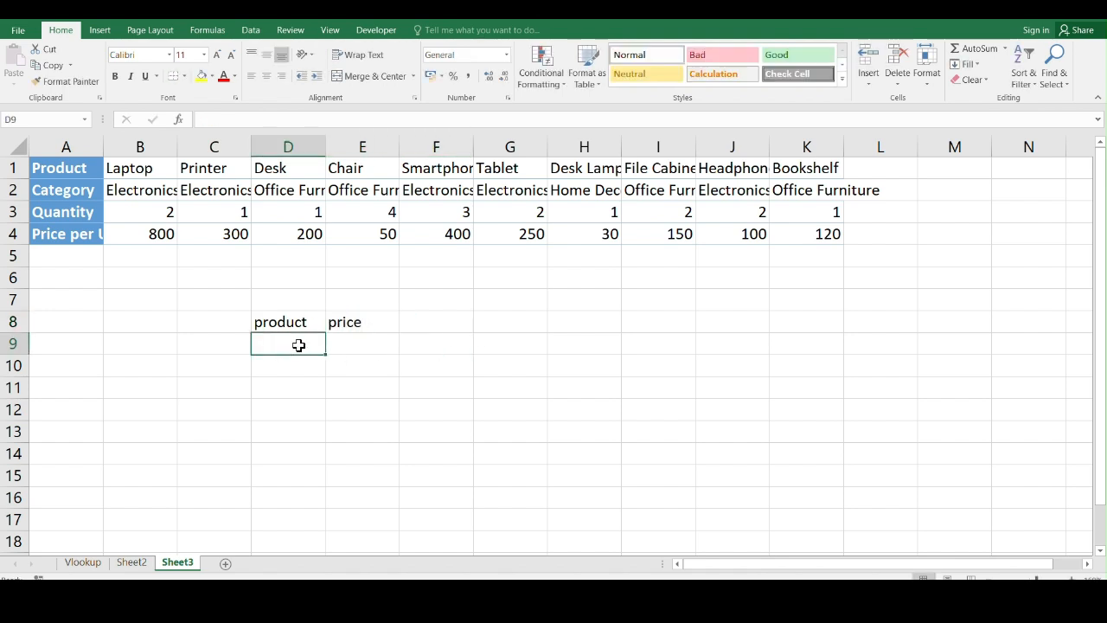
pyautogui.write('desk')
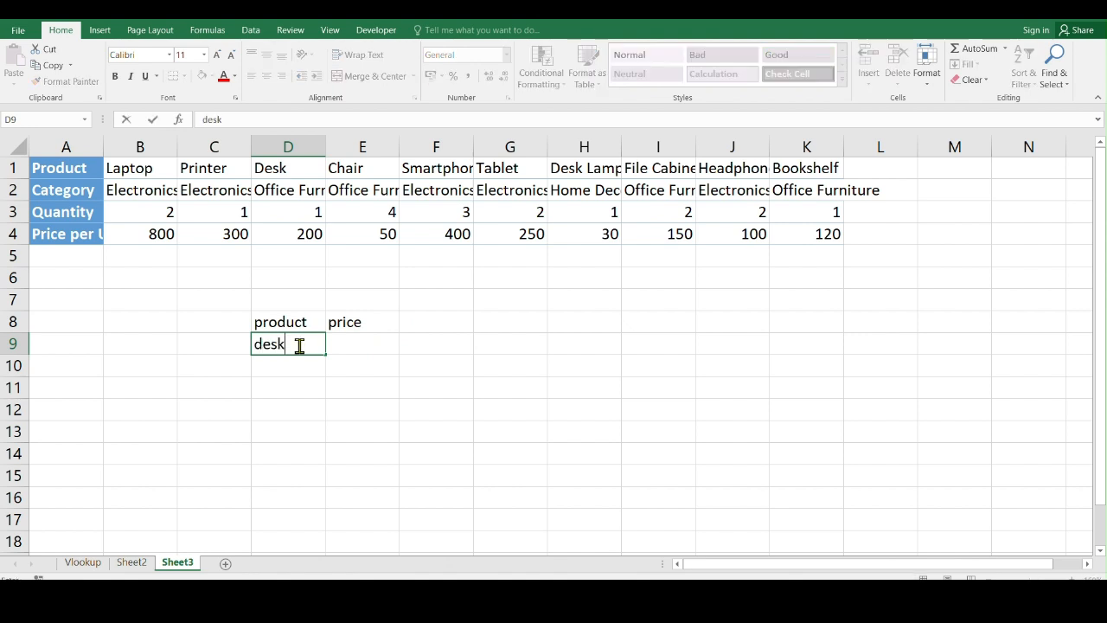
pyautogui.press('Tab')
# Look up the desk's price in E9 with HLOOKUP, using D9, range B1:K4, row index 4 and exact match 0.
pyautogui.write('=hlo')
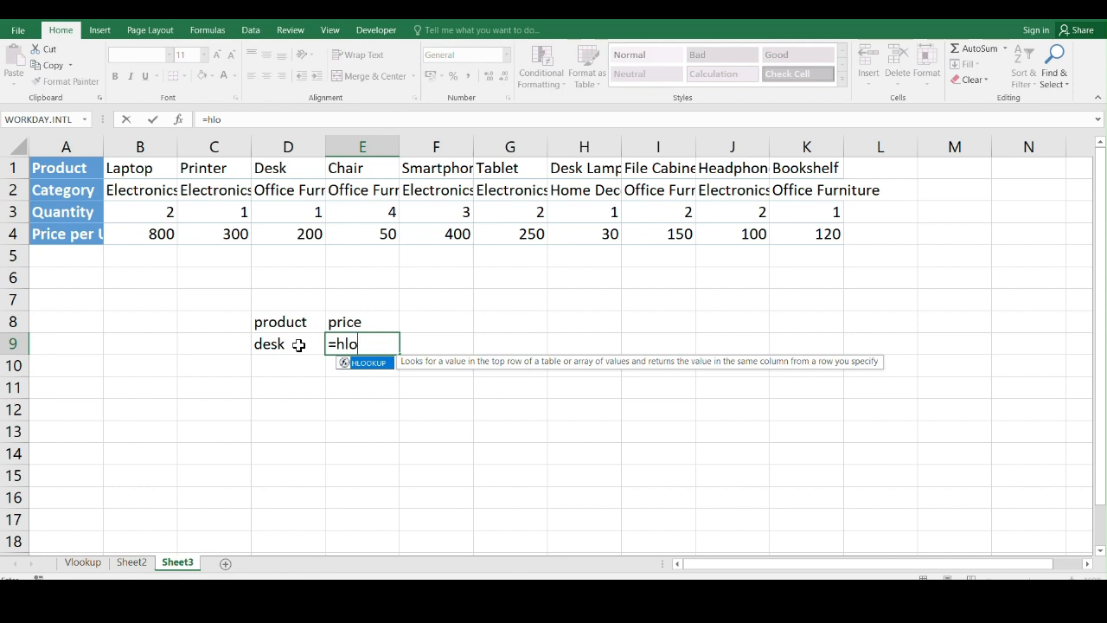
pyautogui.press('Tab')
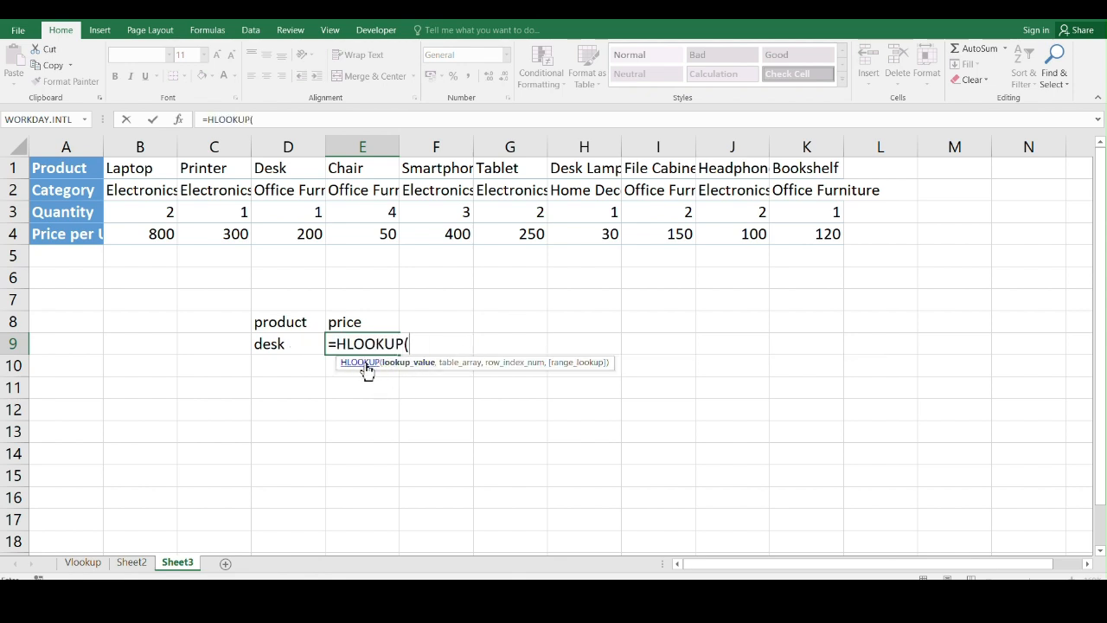
pyautogui.click(283, 346)
pyautogui.write(',')
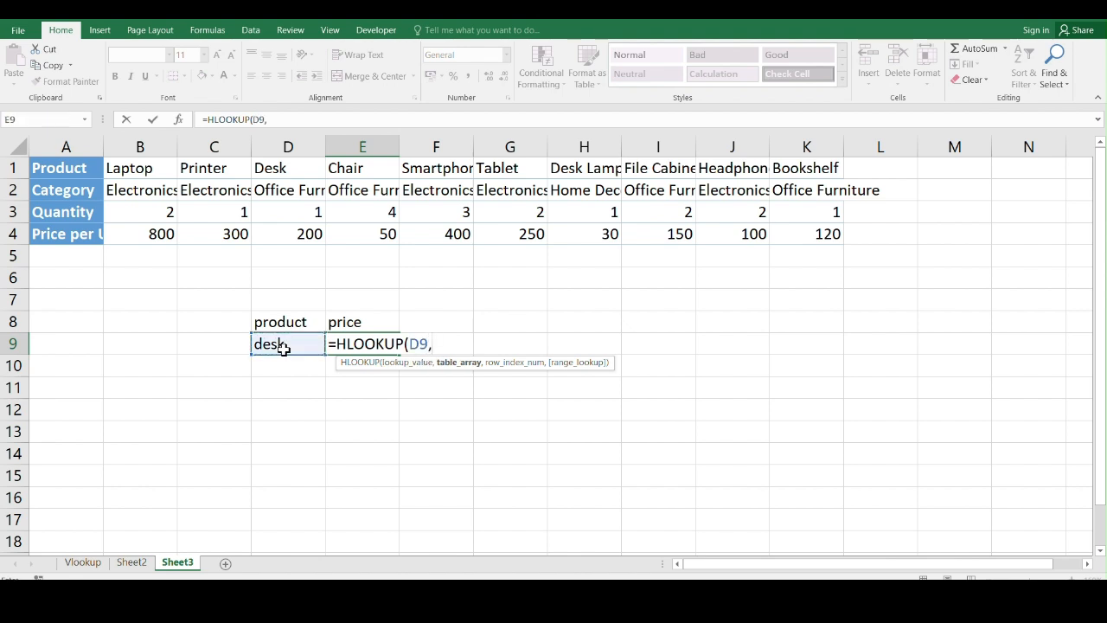
pyautogui.moveTo(126, 163); pyautogui.dragTo(836, 249)
pyautogui.write(',')
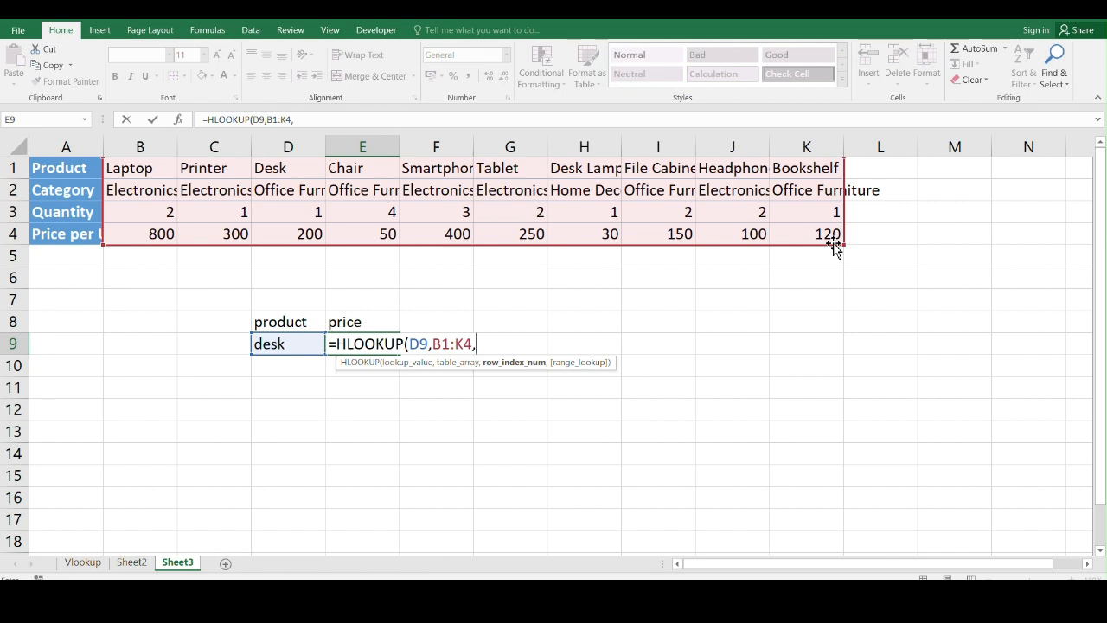
pyautogui.write('4,')
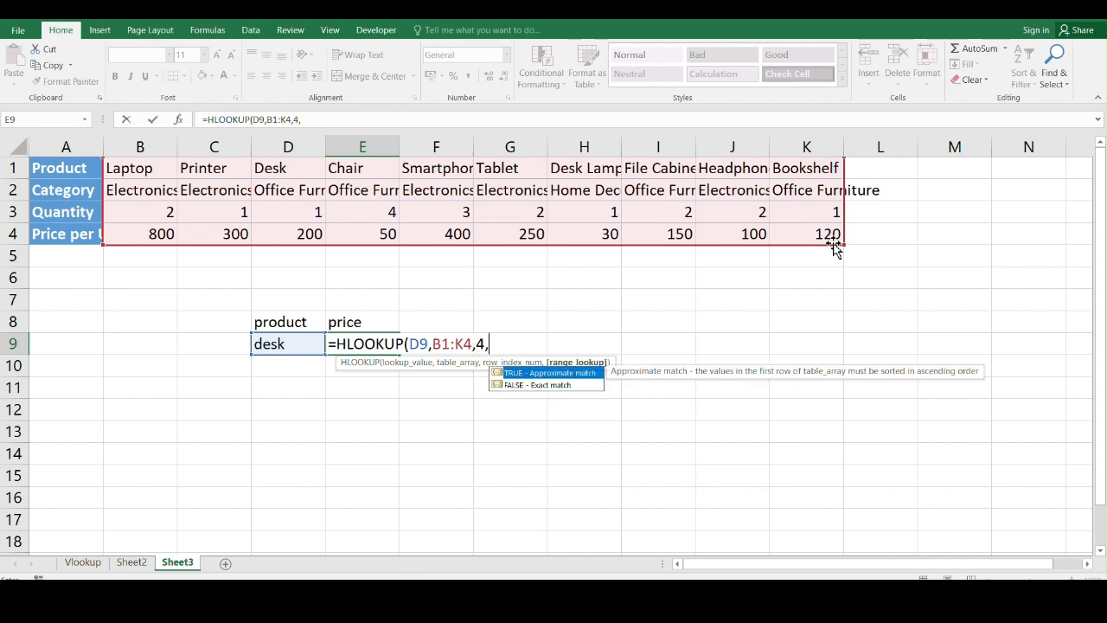
pyautogui.write('0')
pyautogui.press('Return')
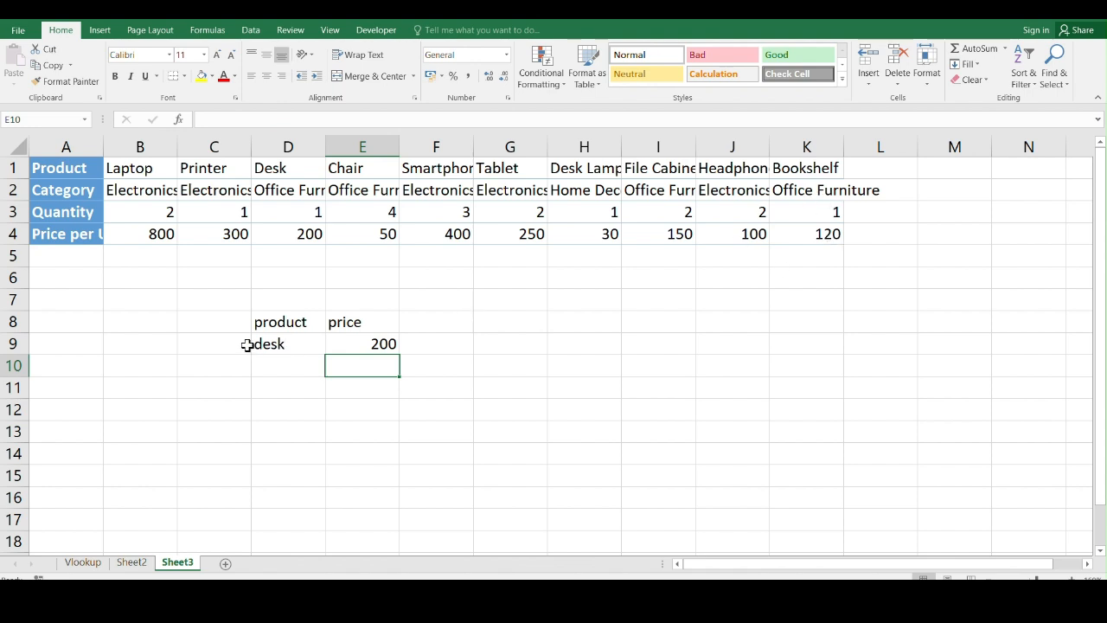
# Change the lookup product in D9 to tablet.
pyautogui.click(294, 343)
pyautogui.doubleClick(298, 344)
pyautogui.press('BackSpace')
pyautogui.press('BackSpace')
pyautogui.press('BackSpace')
pyautogui.press('BackSpace')
pyautogui.write('tablet')
pyautogui.press('Return')
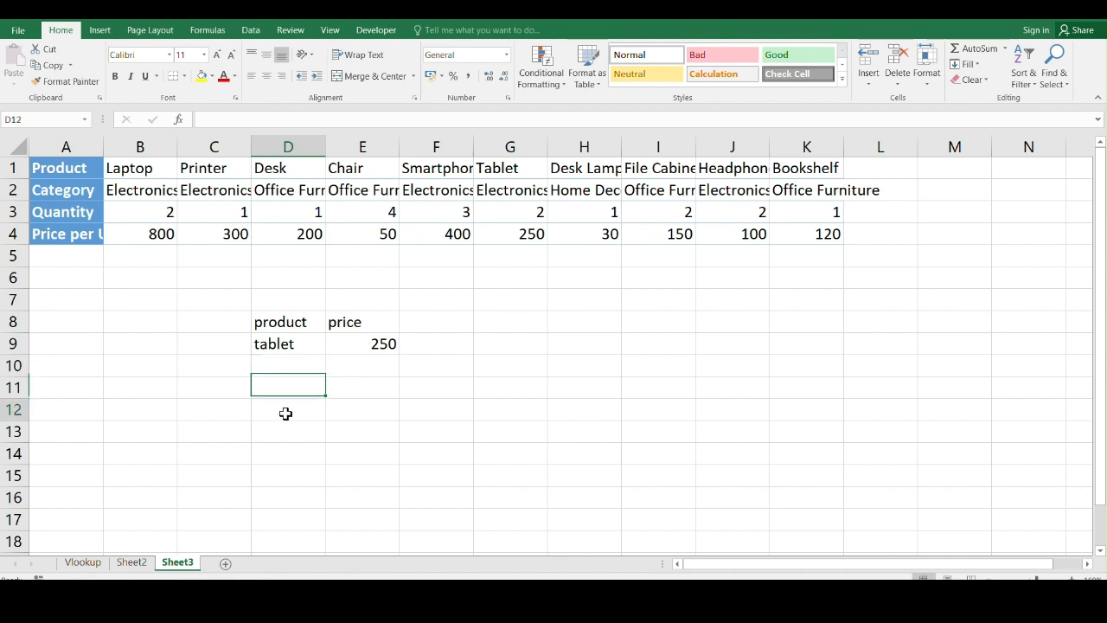
# Copy the product and price headers from D8:E8 to H8:I8 and enter tablet as the lookup product in H9.
pyautogui.moveTo(289, 323); pyautogui.dragTo(334, 320)
pyautogui.hotkey('ctrl', 'c')
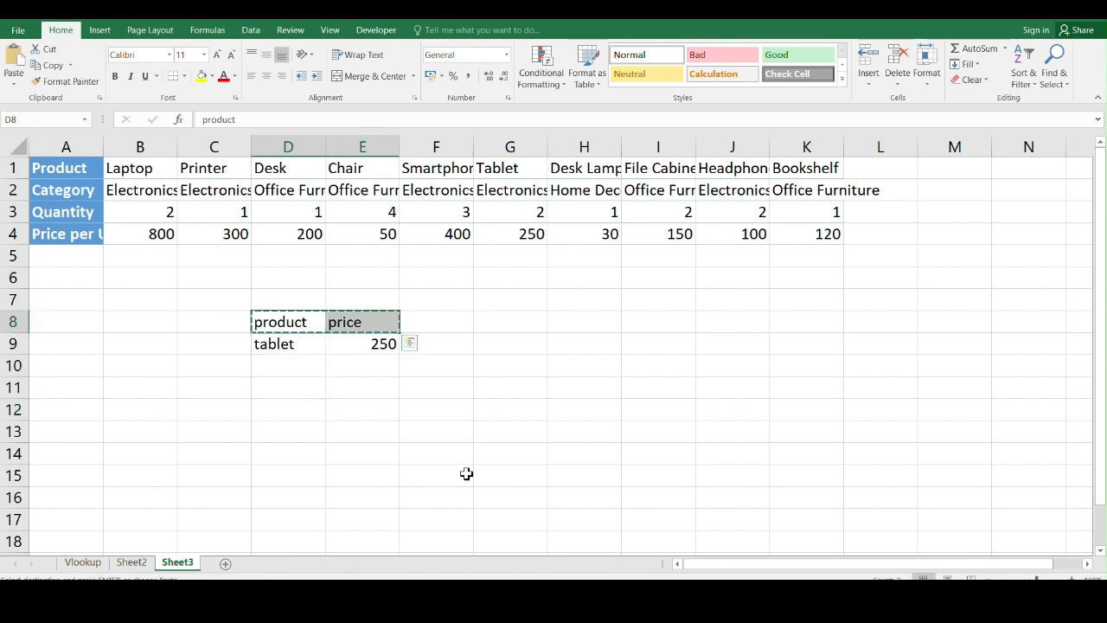
pyautogui.click(563, 323)
pyautogui.hotkey('ctrl', 'v')
pyautogui.moveTo(591, 430); pyautogui.dragTo(586, 365)
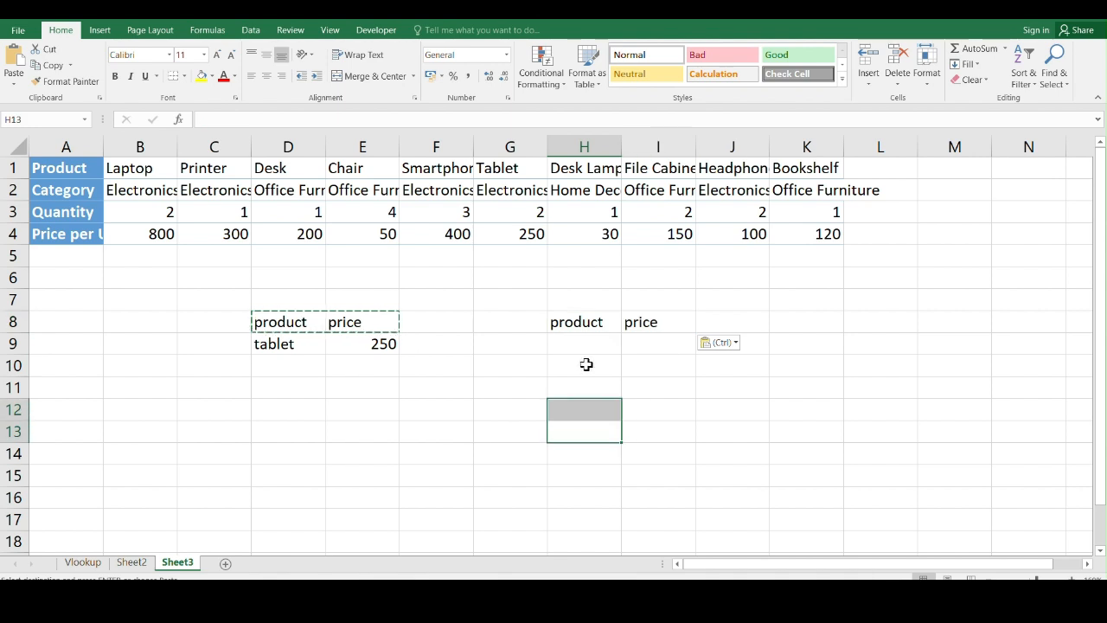
pyautogui.click(588, 347)
pyautogui.press('Escape')
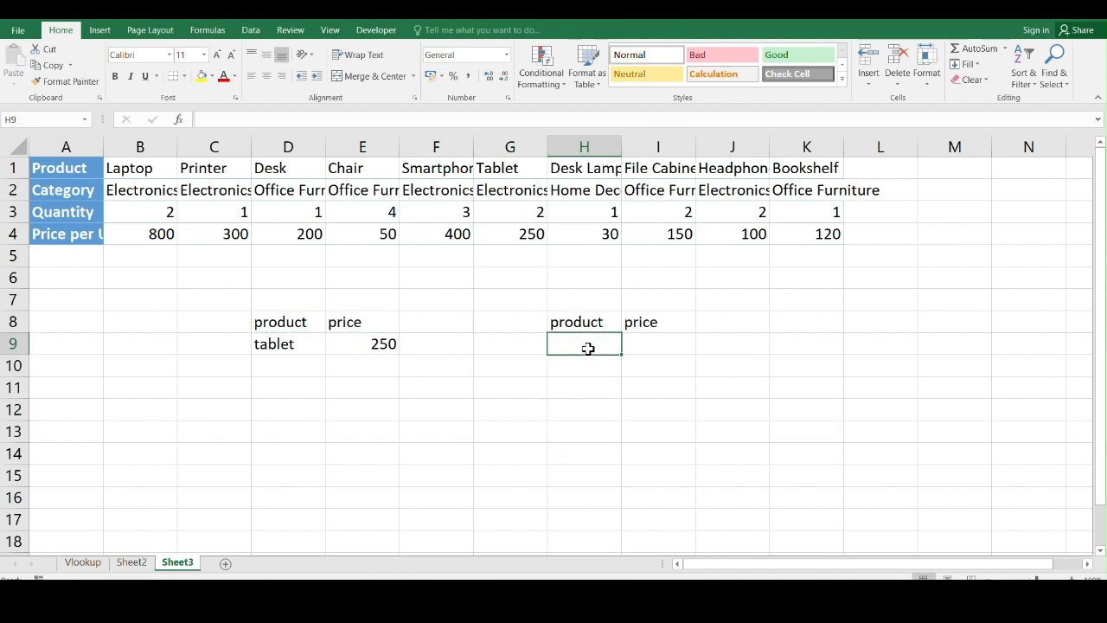
pyautogui.write('tablet')
pyautogui.press('Tab')
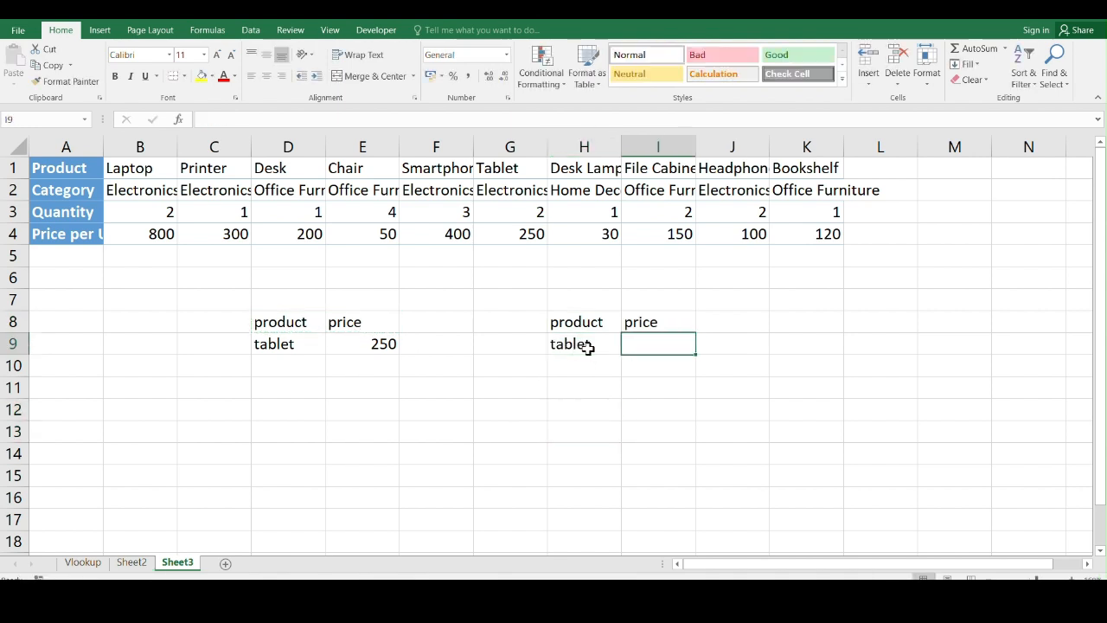
# Start an IFERROR formula in I9 around an HLOOKUP of H9 in B1:K4, with row index 4 and exact match 0.
pyautogui.write('=h')
pyautogui.press('BackSpace')
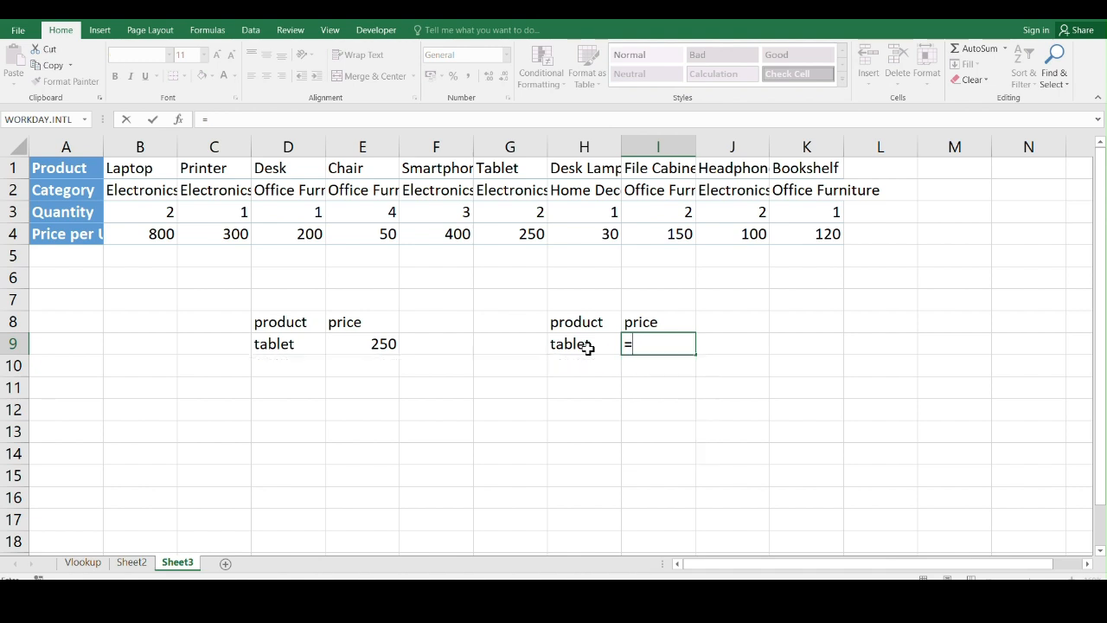
pyautogui.write('if')
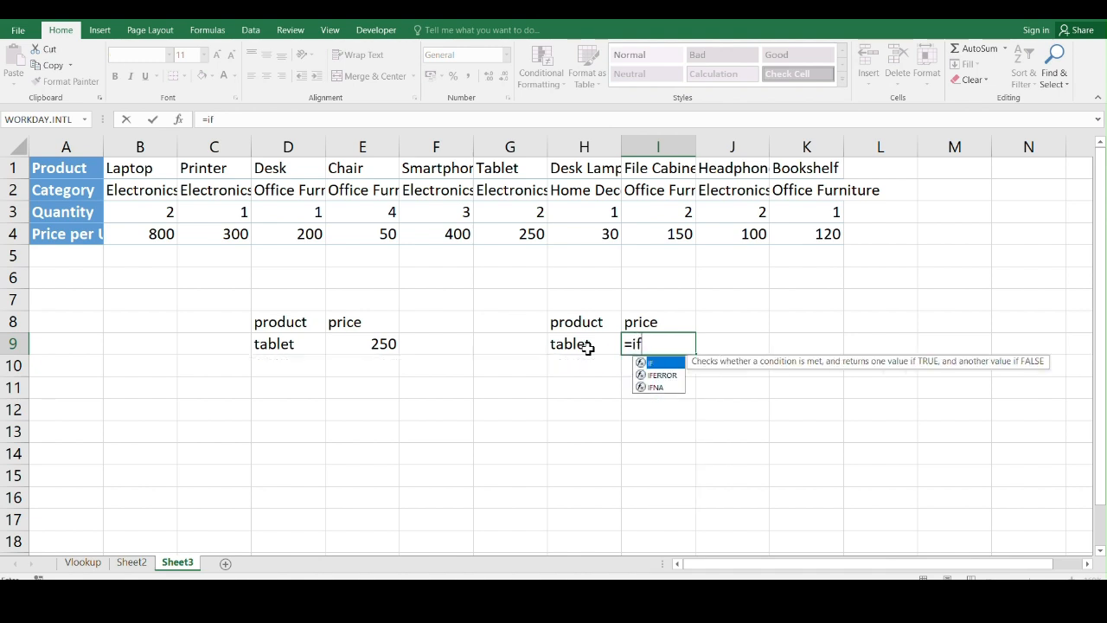
pyautogui.press('Down')
pyautogui.press('Tab')
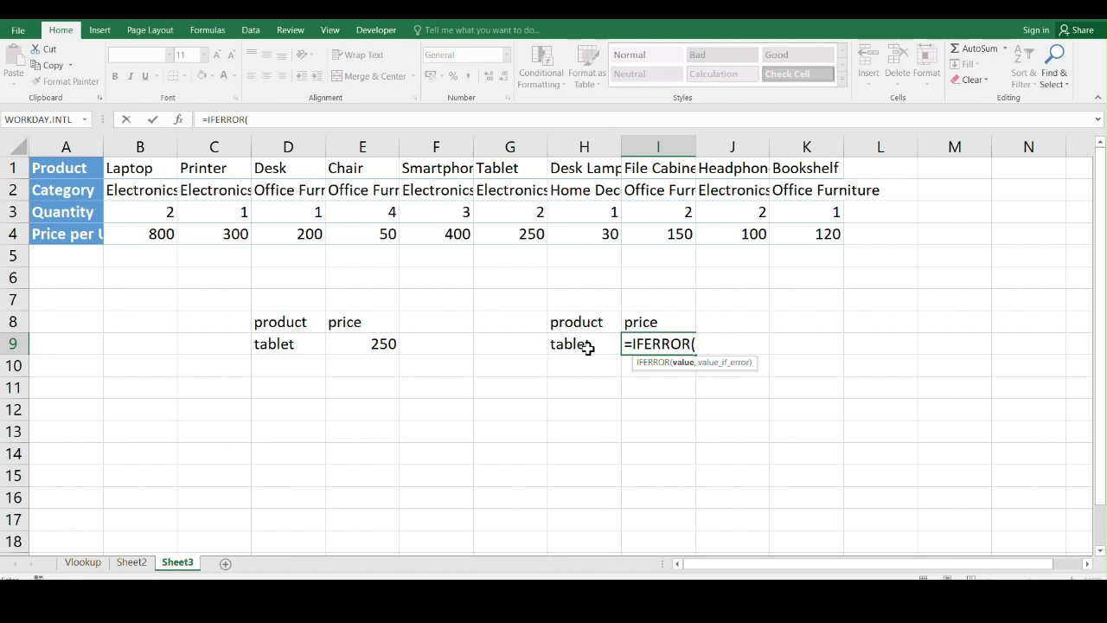
pyautogui.write('hl')
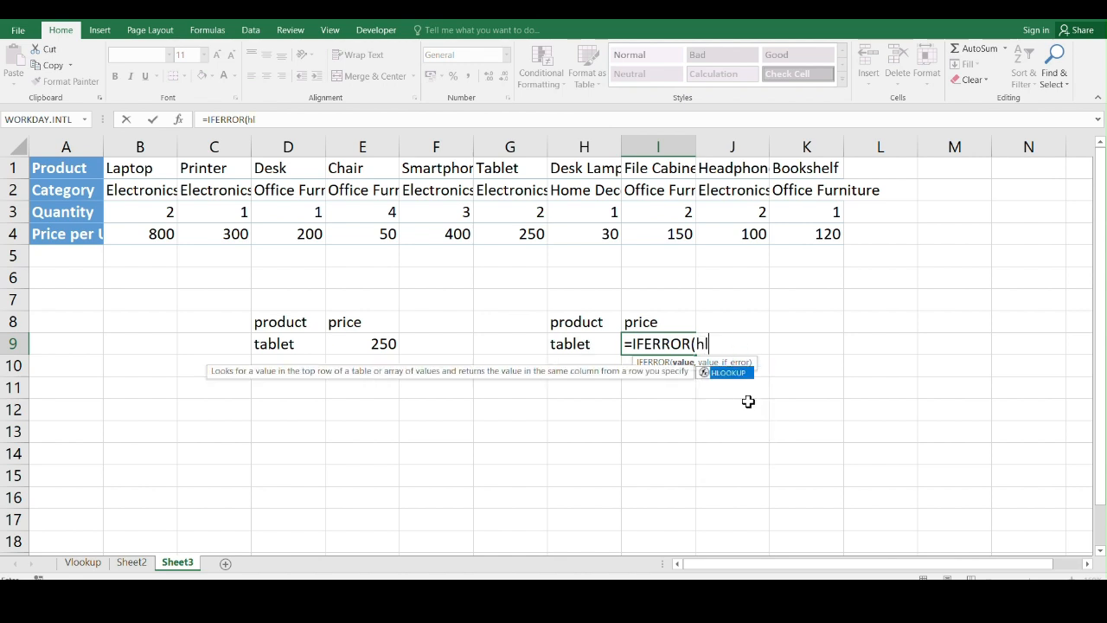
pyautogui.press('Tab')
pyautogui.click(570, 343)
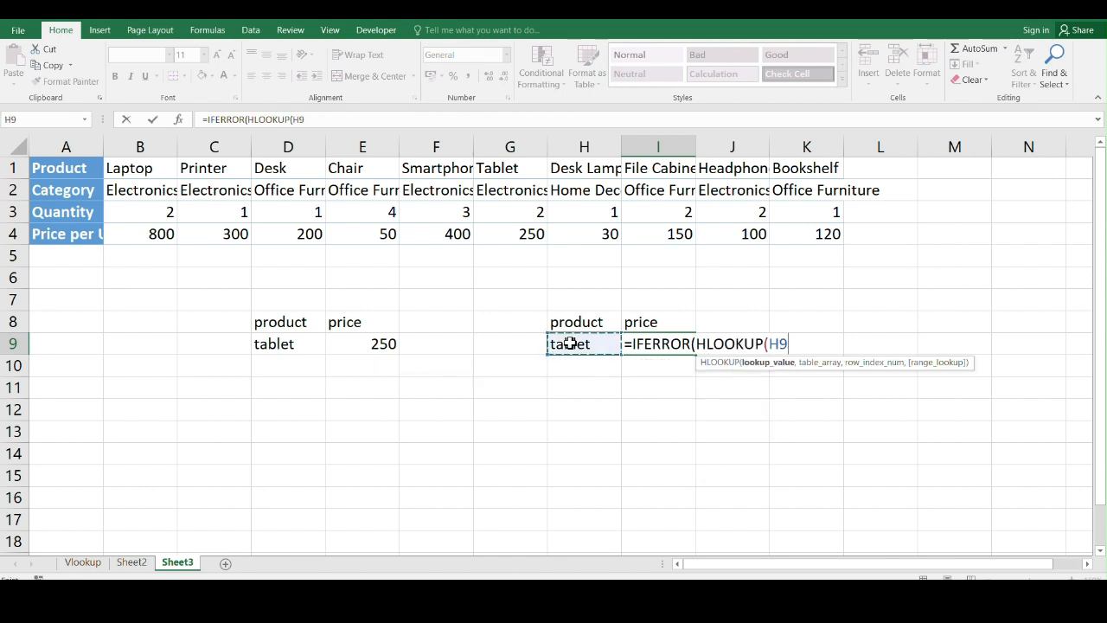
pyautogui.write(',')
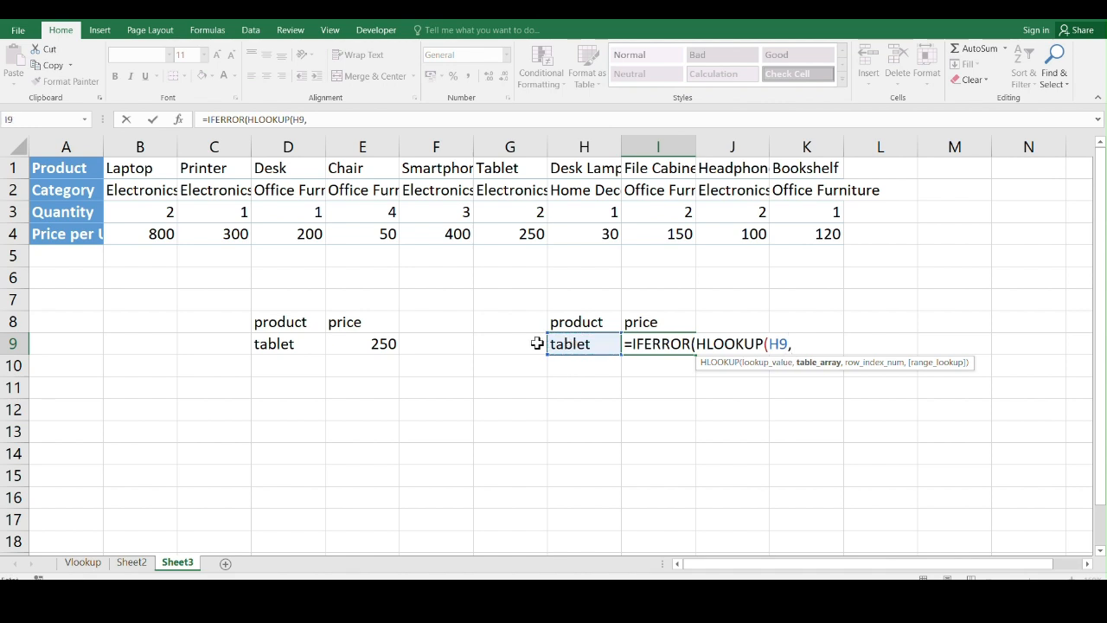
pyautogui.moveTo(132, 168); pyautogui.dragTo(833, 237)
pyautogui.write(',')
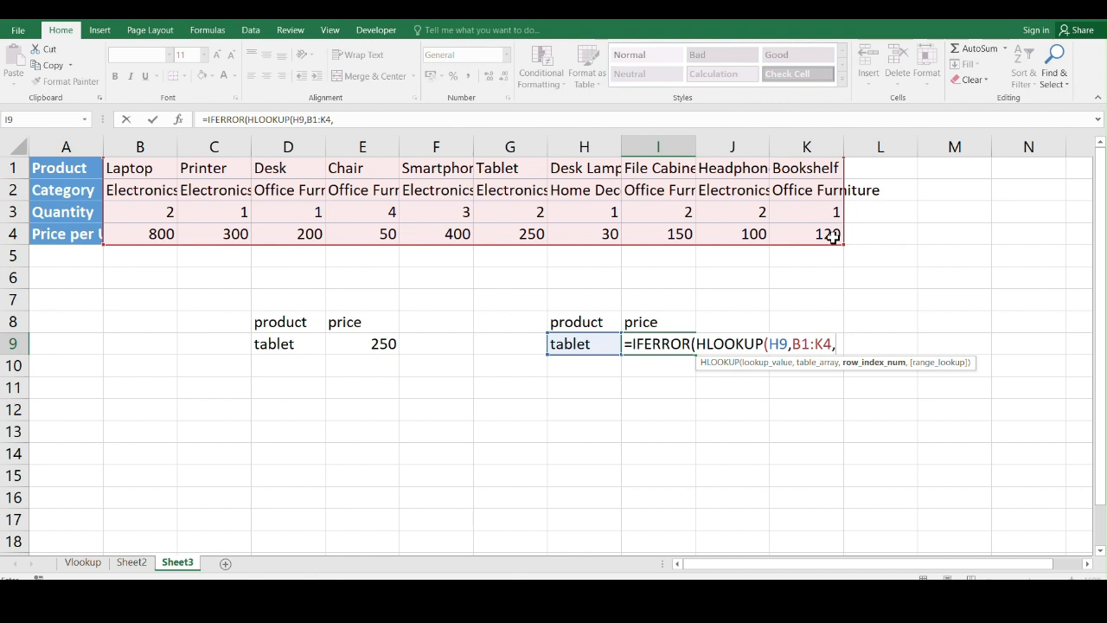
pyautogui.write('4,0')
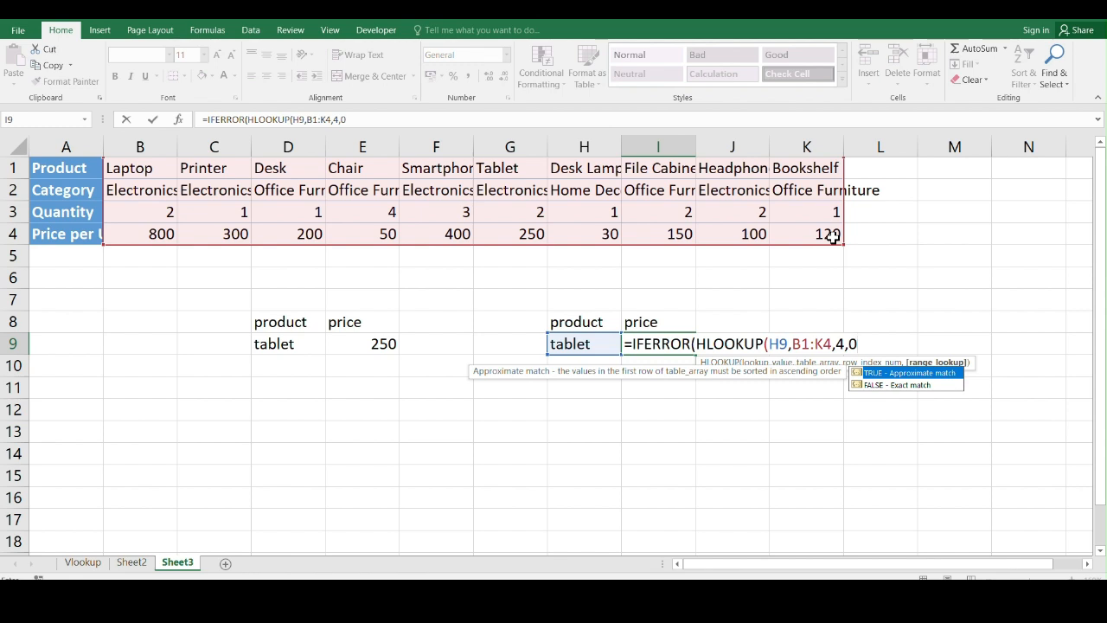
# Complete the IFERROR formula in I9 with "unknown" as the value returned on error.
pyautogui.write('),"unkon')
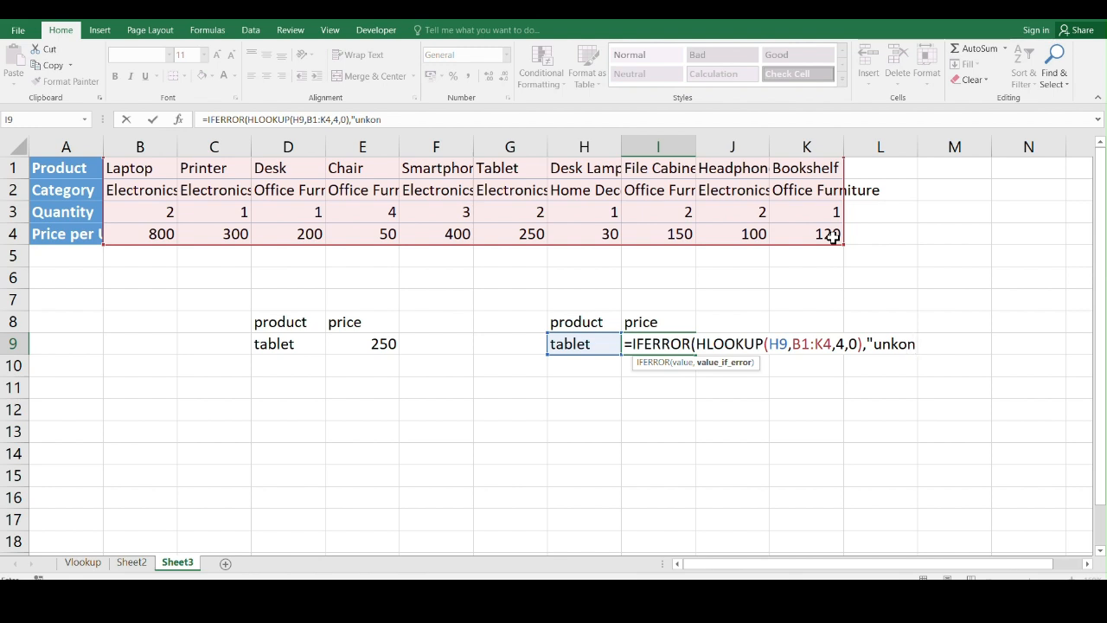
pyautogui.press('BackSpace')
pyautogui.write('wno')
pyautogui.press('BackSpace')
pyautogui.press('BackSpace')
pyautogui.press('BackSpace')
pyautogui.press('BackSpace')
pyautogui.write('nown")')
pyautogui.press('Return')
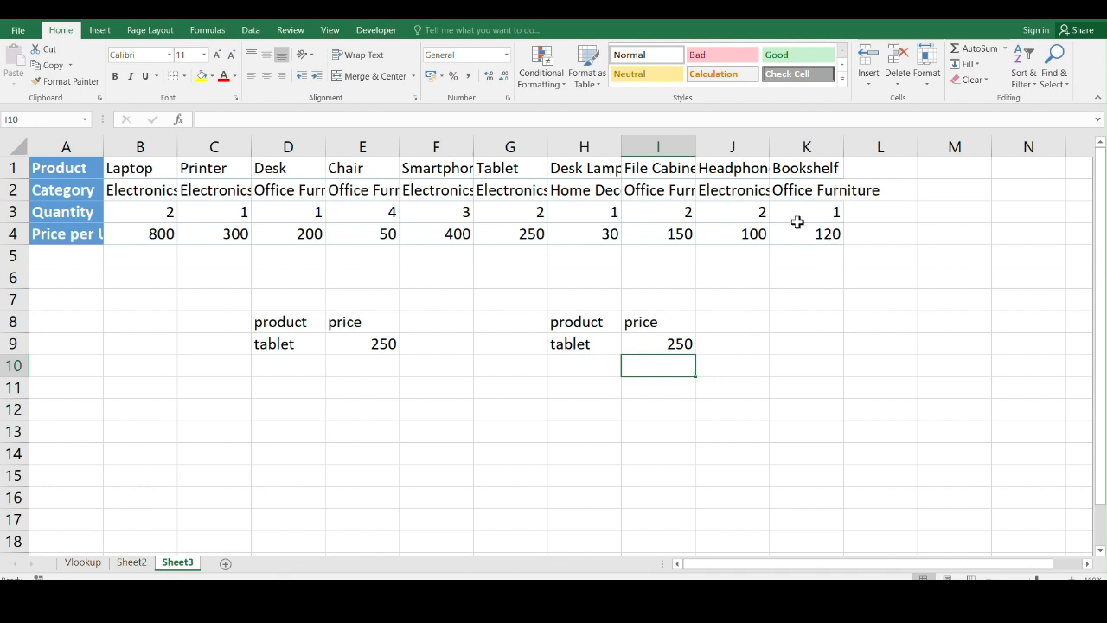
# Change the lookup product in H9 to tablets to test the error fallback.
pyautogui.doubleClick(591, 347)
pyautogui.write('s')
pyautogui.press('Return')
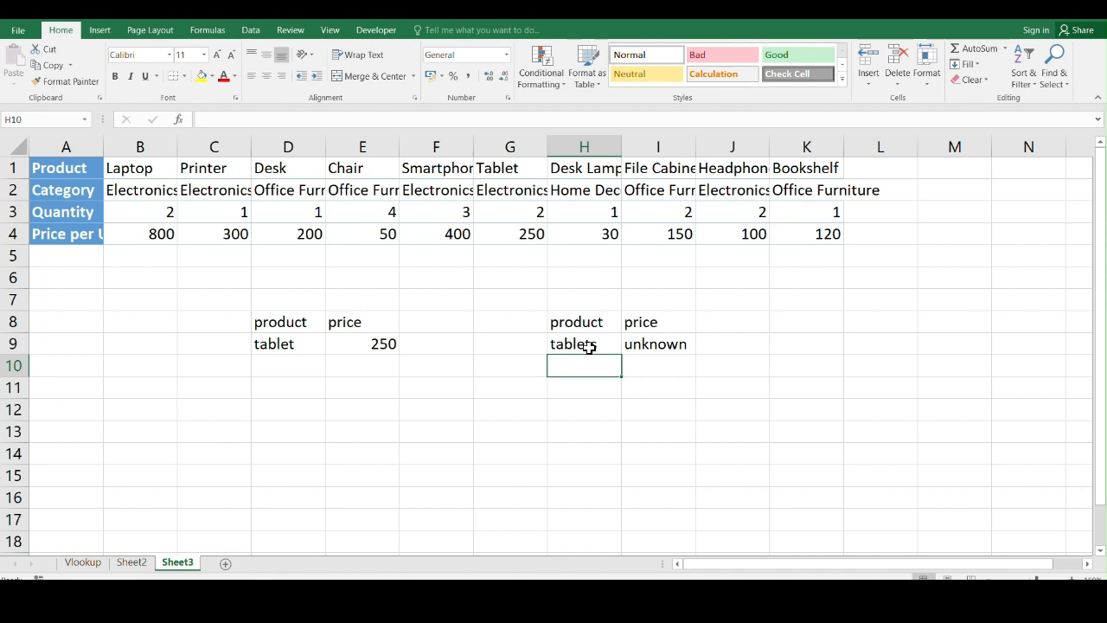
# Rename Sheet3 as Hlookup.
pyautogui.rightClick(185, 564)
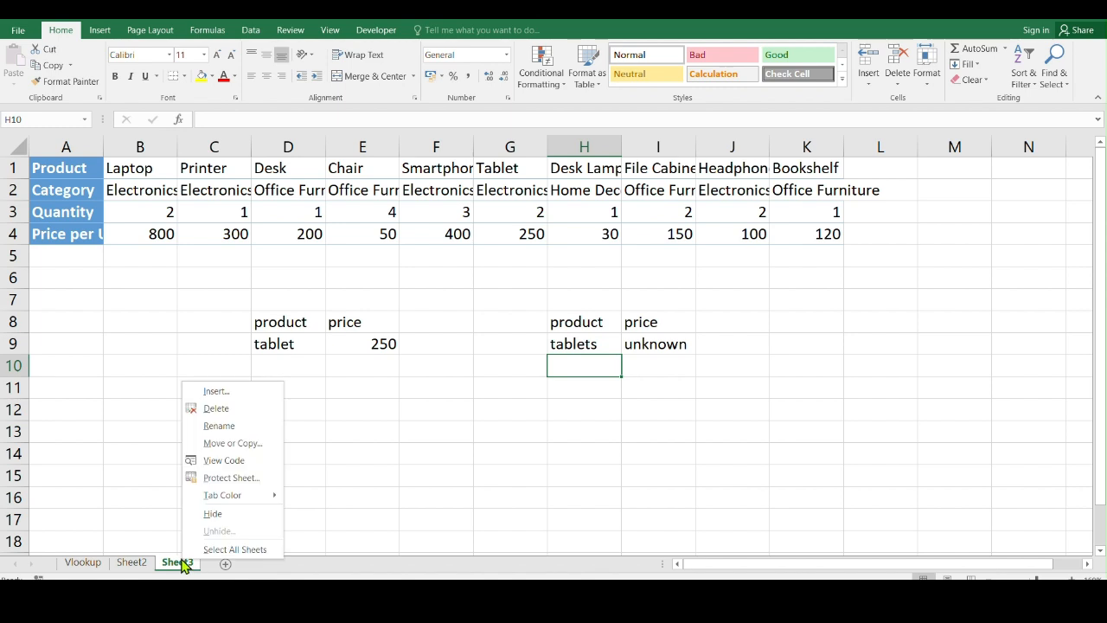
pyautogui.click(218, 426)
pyautogui.write('H')
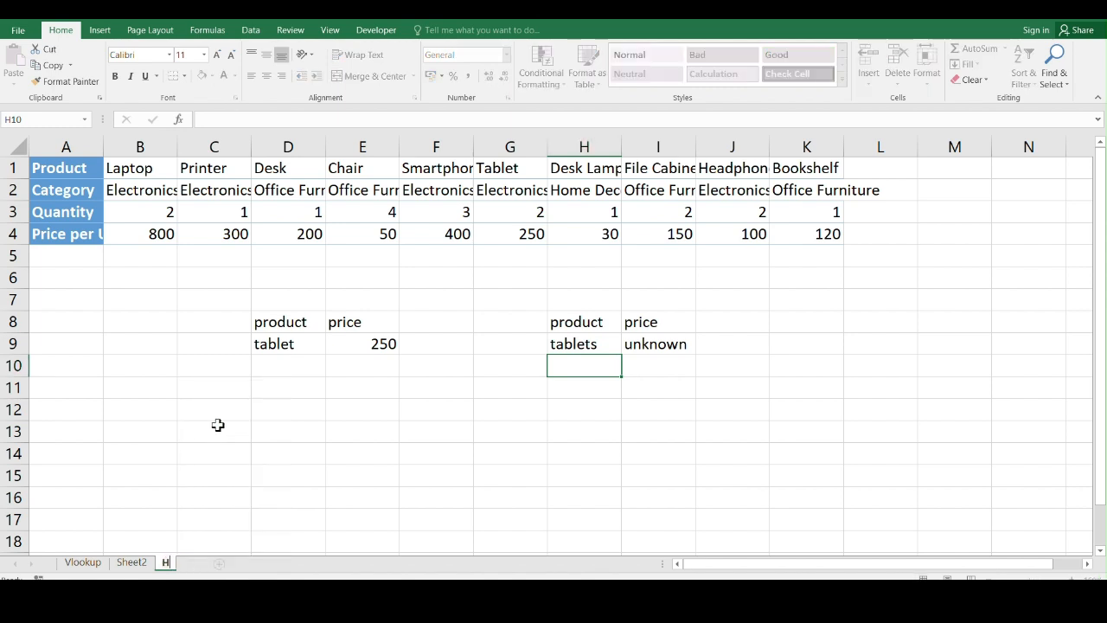
pyautogui.write('lookup')
pyautogui.press('Return')
# Add a new sheet with the headers product and price in C2 and D2, and enter chair in C3.
pyautogui.click(234, 564)
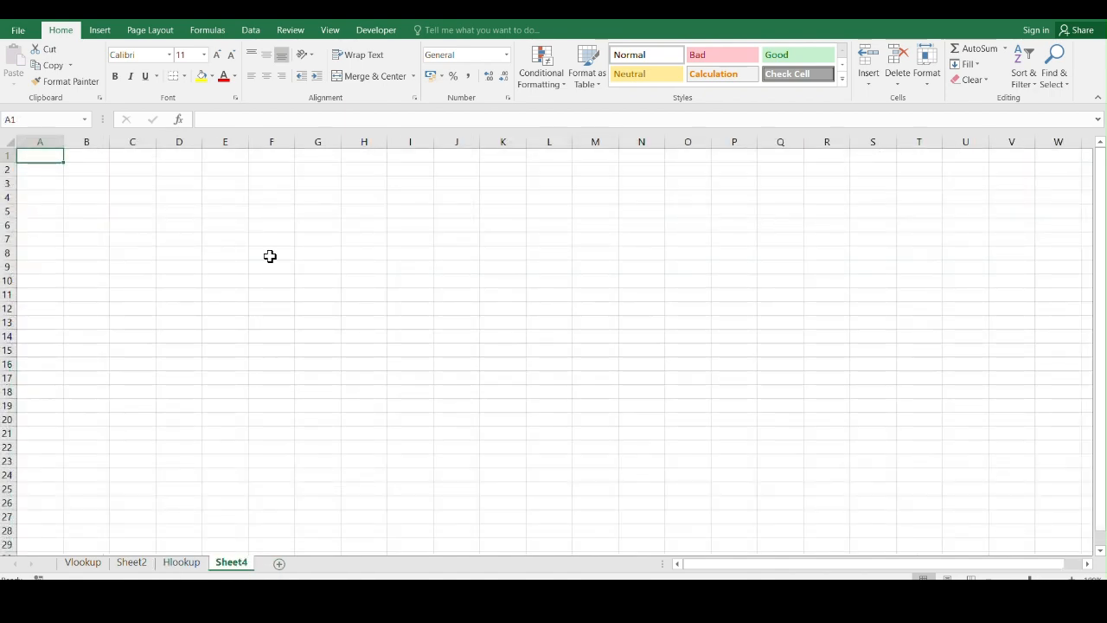
pyautogui.keyDown('ctrl'); pyautogui.scroll(2, 173, 216); pyautogui.keyUp('ctrl')
pyautogui.click(191, 181)
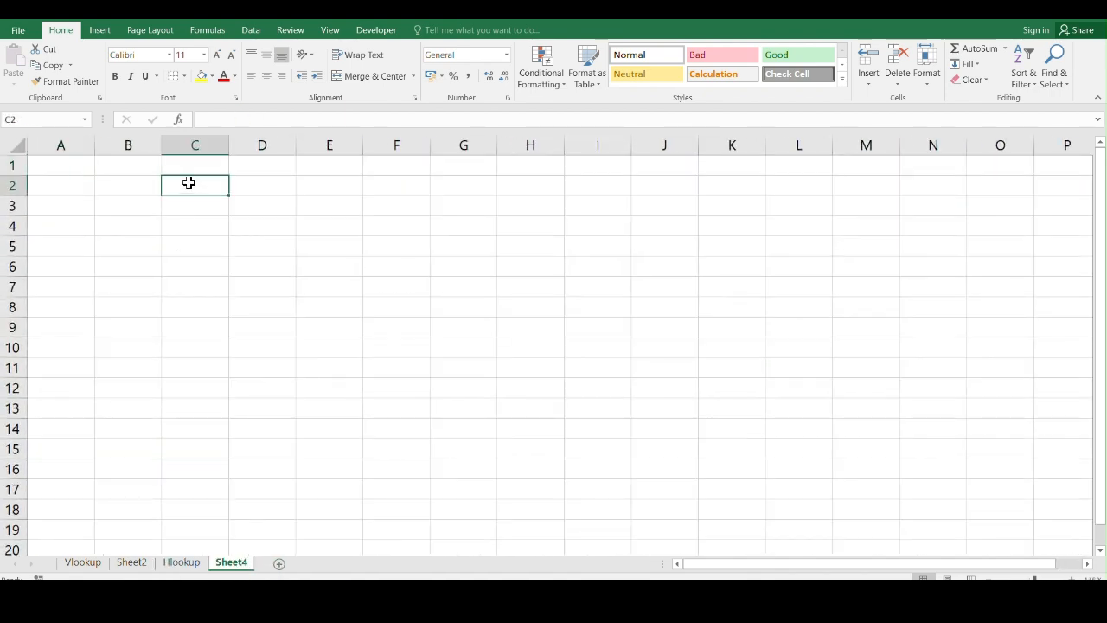
pyautogui.write('pro')
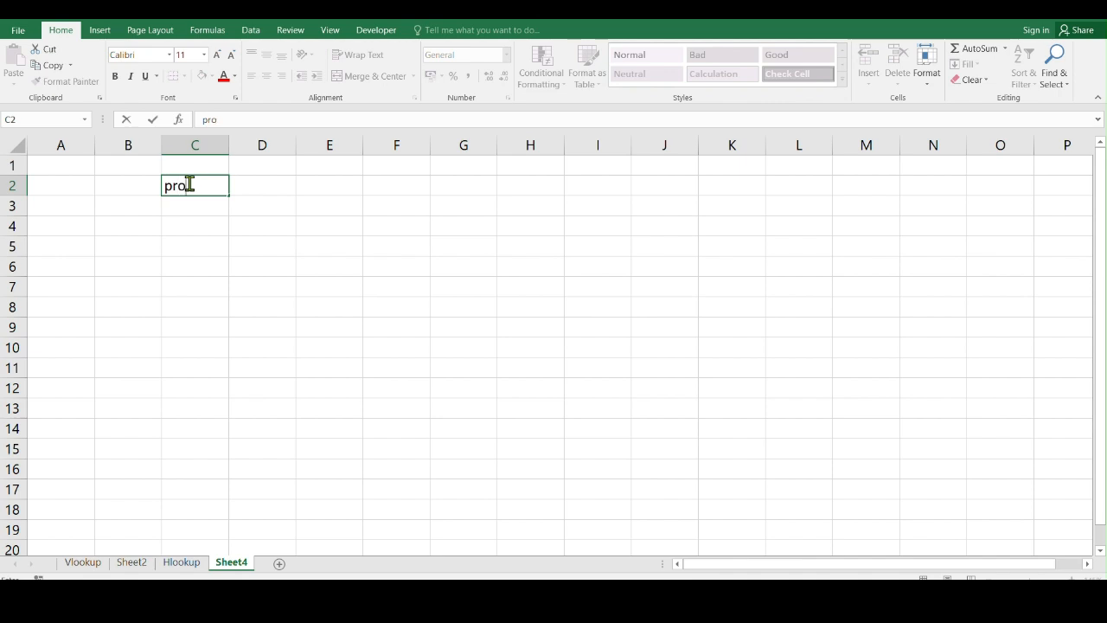
pyautogui.write('duct')
pyautogui.press('Tab')
pyautogui.write('price')
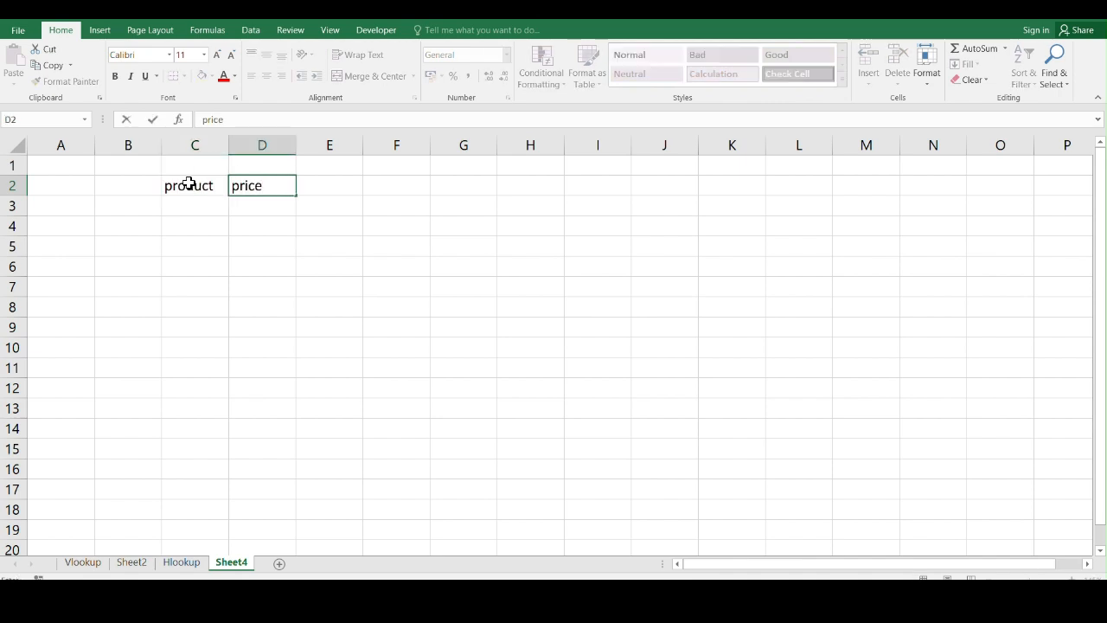
pyautogui.press('Return')
pyautogui.click(214, 206)
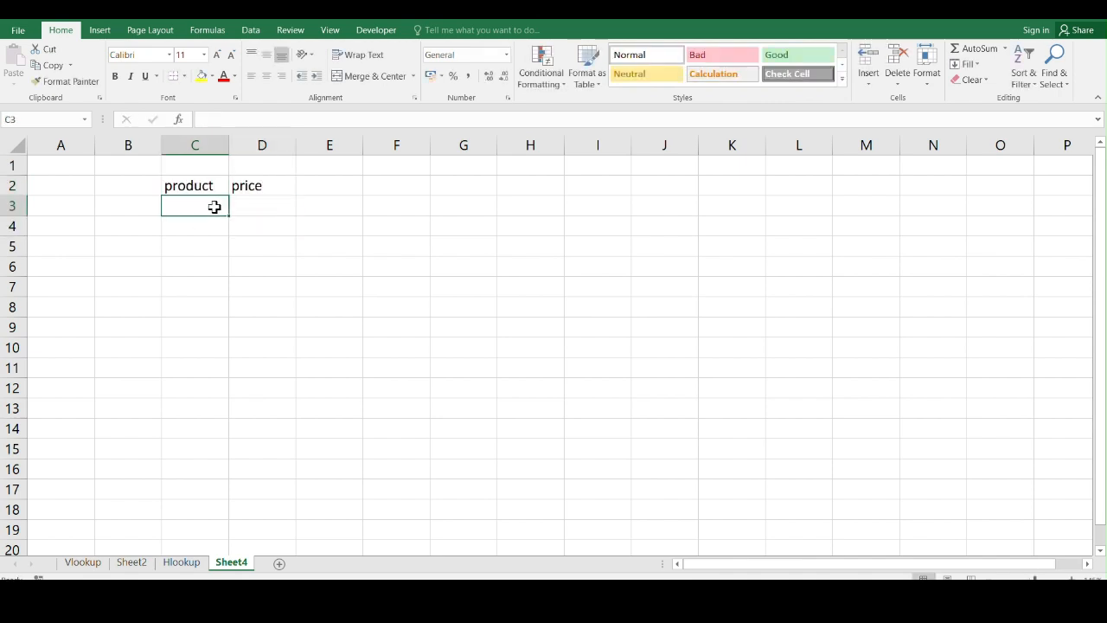
pyautogui.write('chair')
pyautogui.press('Tab')
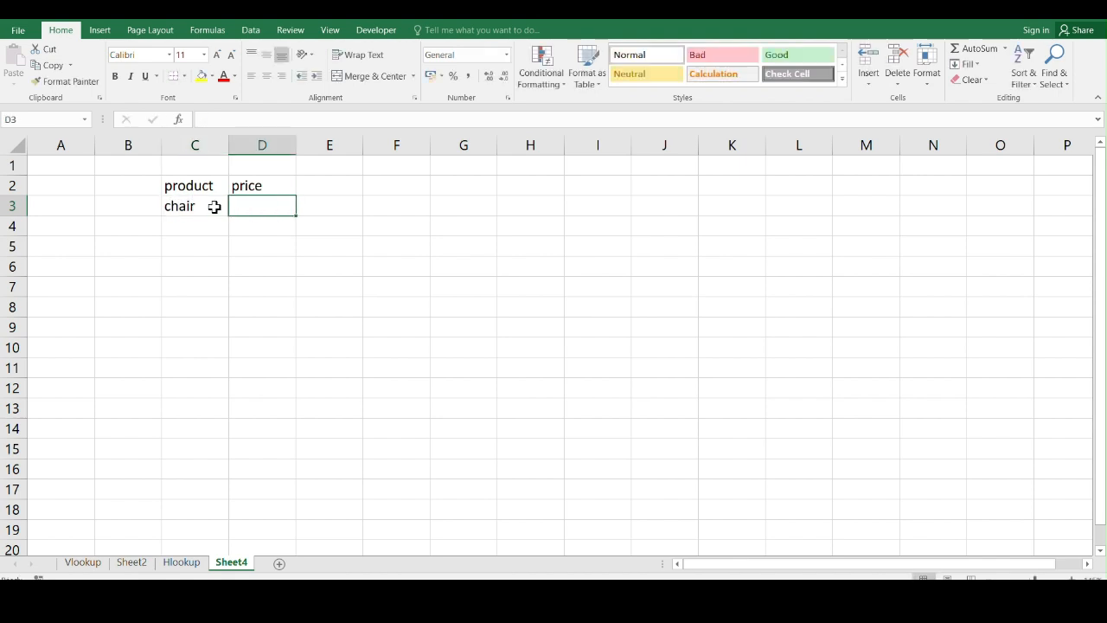
# Look up the chair's price in D3 with HLOOKUP, using C3, range B1:K4 on the Hlookup sheet, row index 4 and exact match 0.
pyautogui.write('=hl')
pyautogui.press('Tab')
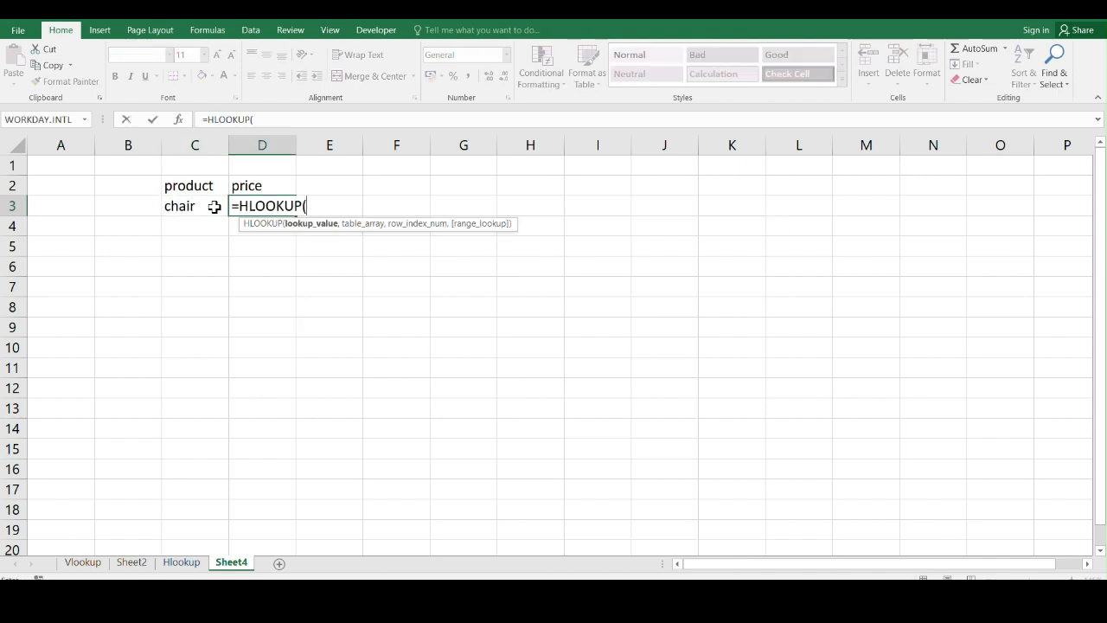
pyautogui.click(175, 208)
pyautogui.write(',')
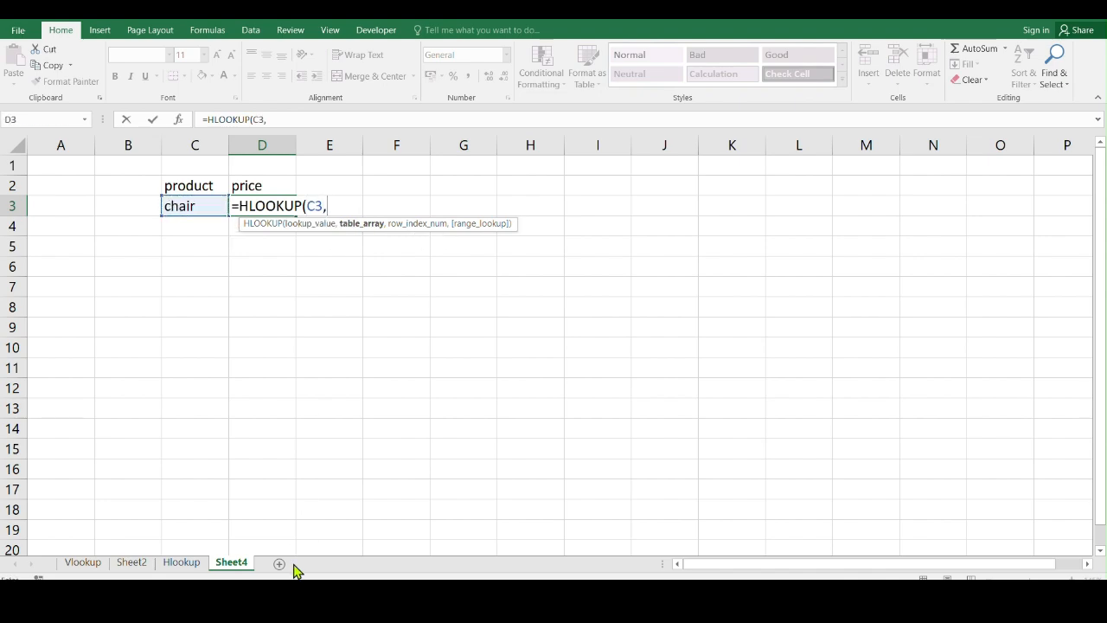
pyautogui.click(184, 564)
pyautogui.moveTo(134, 169); pyautogui.dragTo(837, 226)
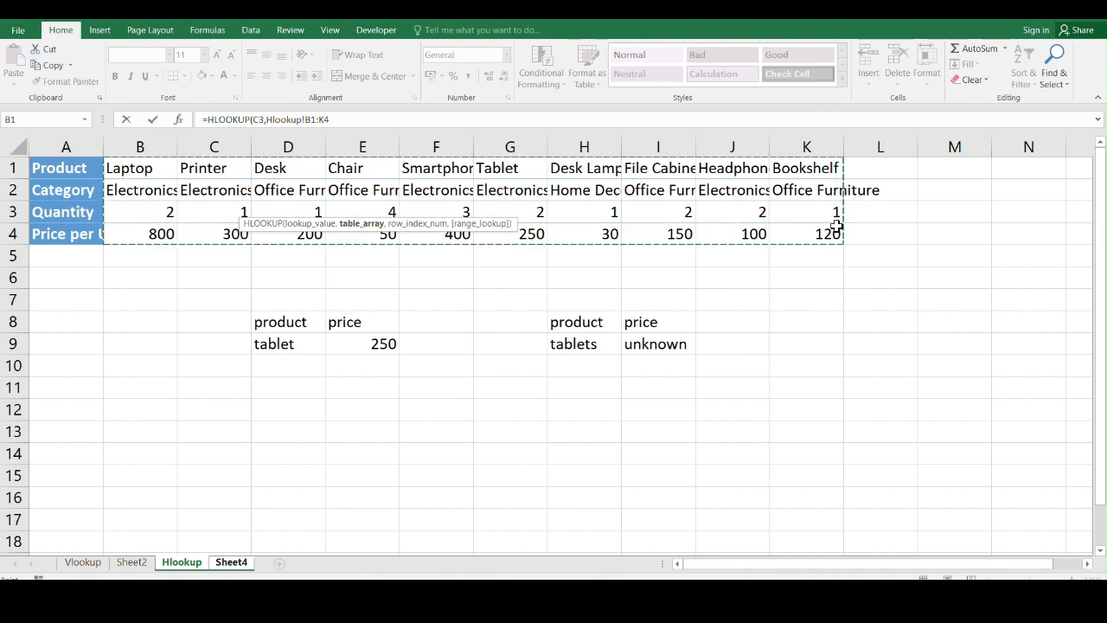
pyautogui.write(',')
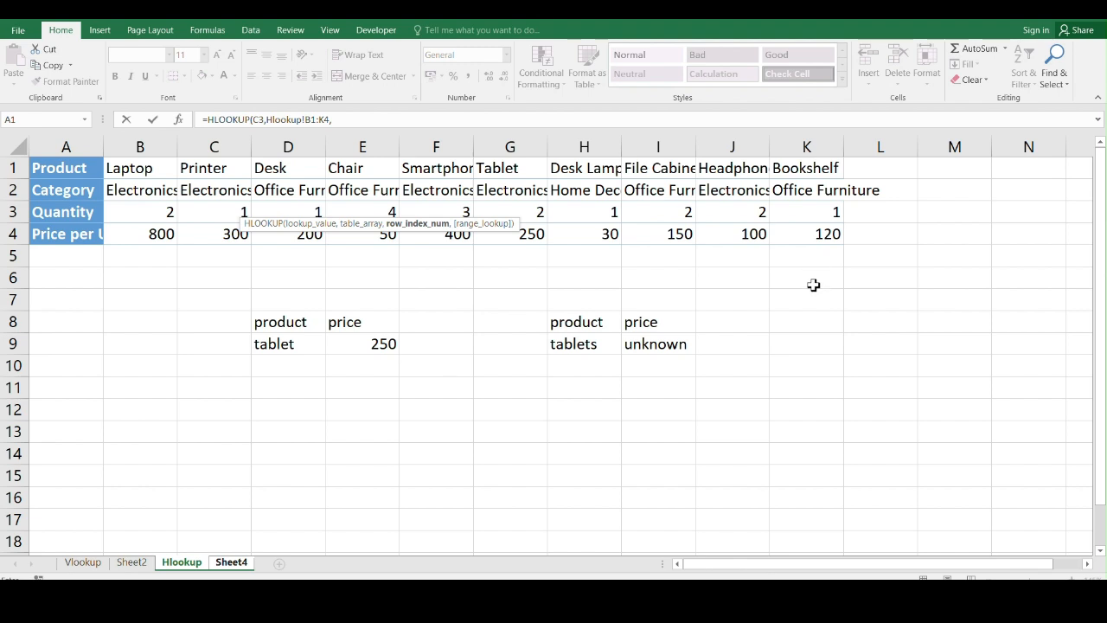
pyautogui.write('4,0')
pyautogui.press('Return')
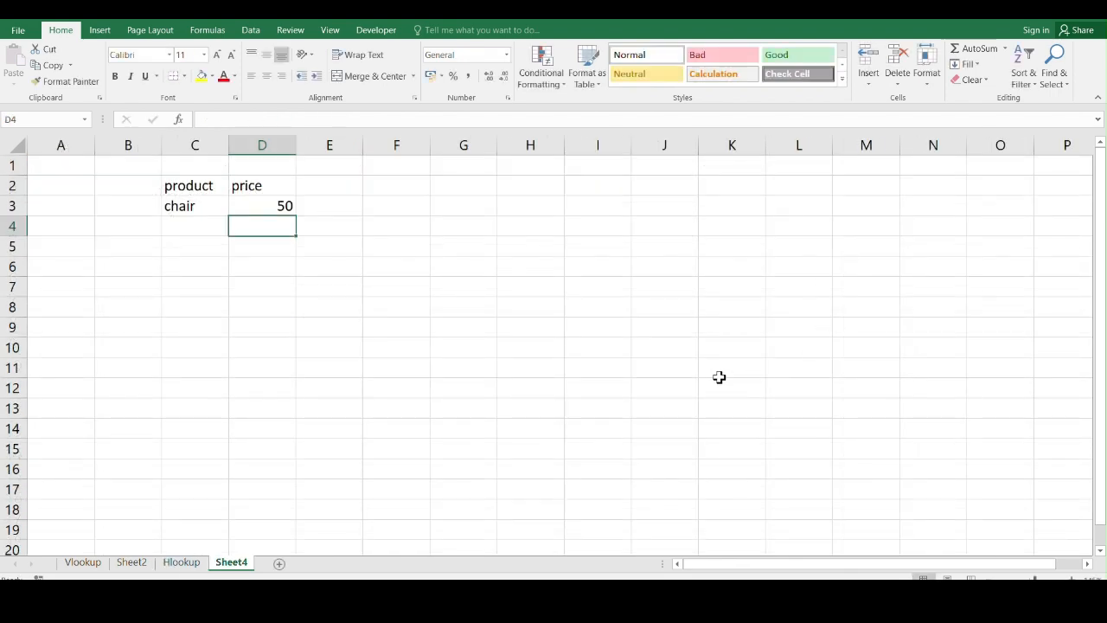
# Rename the Hlookup sheet as HL and check the sheet reference in the formula in D3 of Sheet4.
pyautogui.click(271, 211)
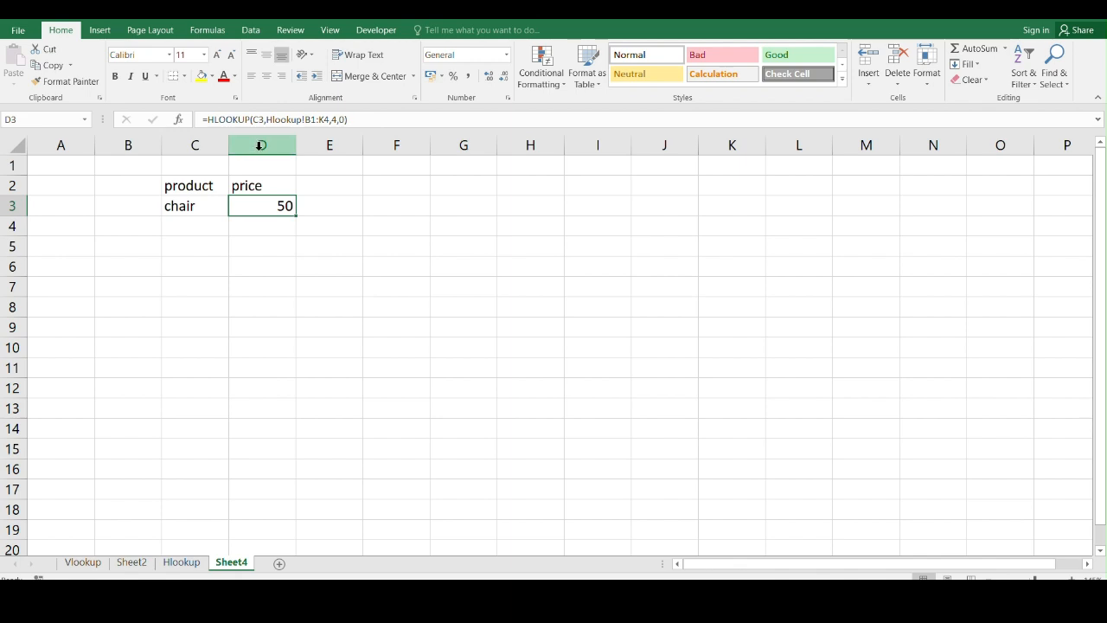
pyautogui.rightClick(181, 564)
pyautogui.click(219, 435)
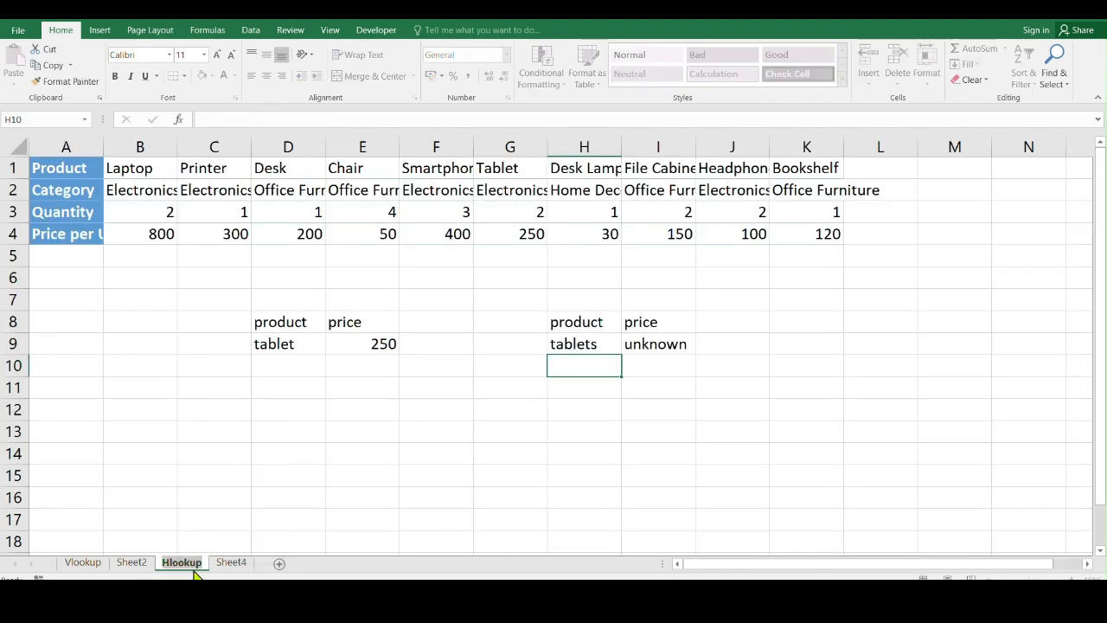
pyautogui.press('BackSpace')
pyautogui.write('HL')
pyautogui.press('Return')
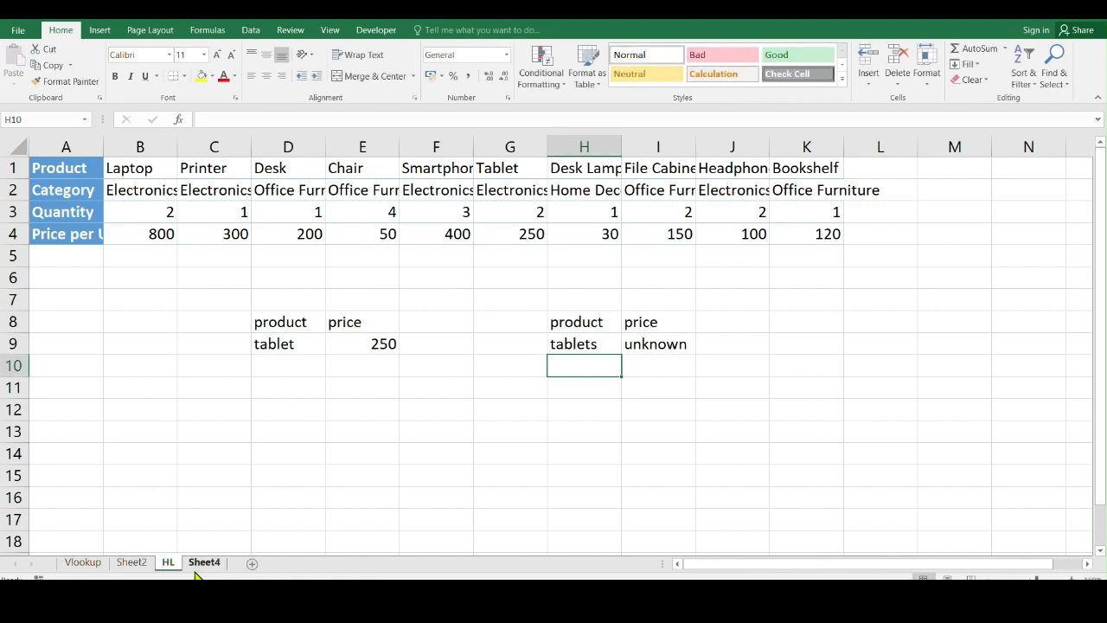
pyautogui.click(206, 567)
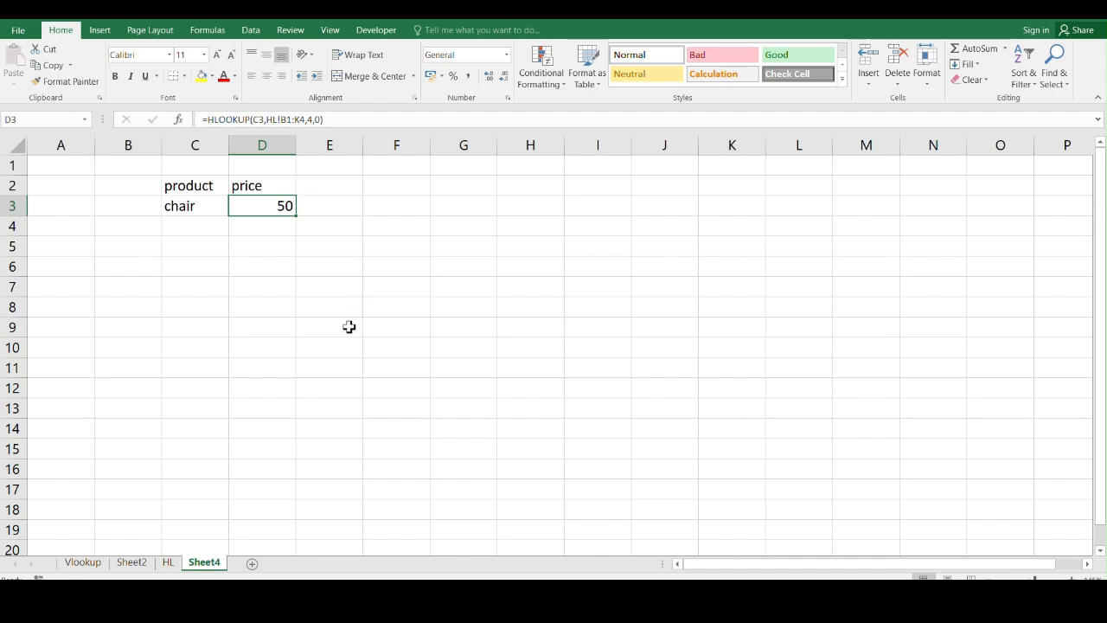
# Rename the HL sheet back to Hlookup and recheck the sheet reference in D3 of Sheet4.
pyautogui.rightClick(169, 563)
pyautogui.click(205, 468)
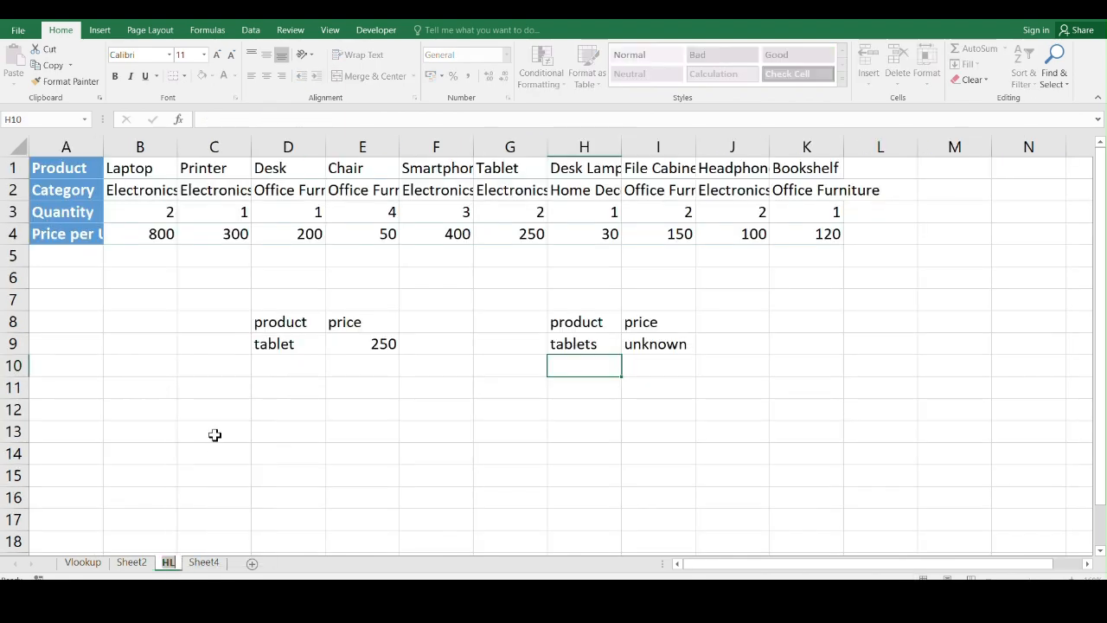
pyautogui.write('Hlookup')
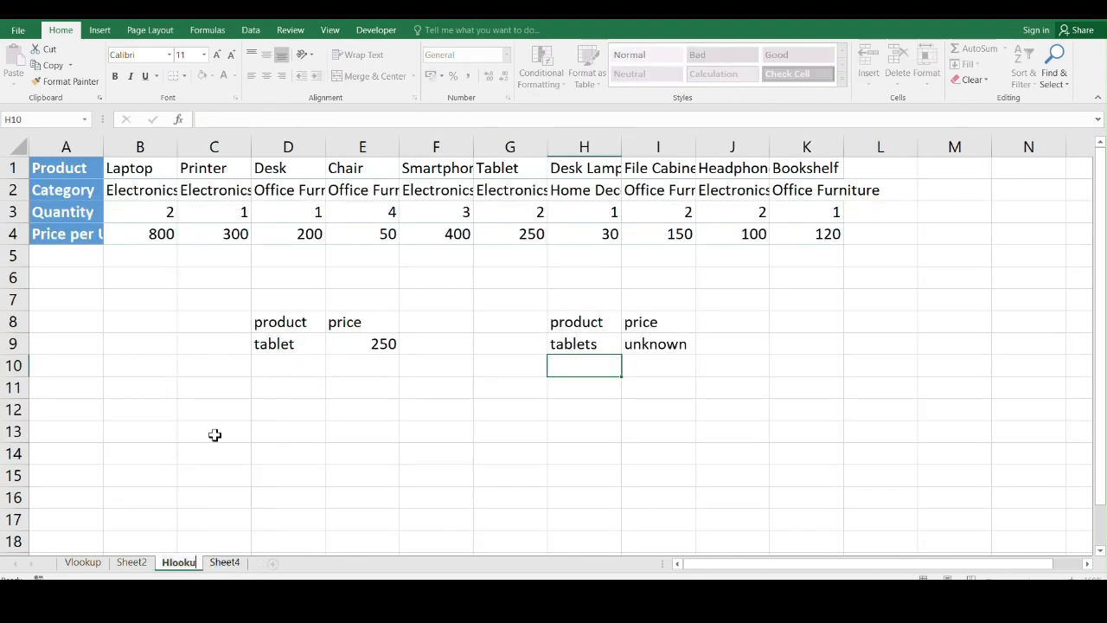
pyautogui.press('Return')
pyautogui.click(231, 563)
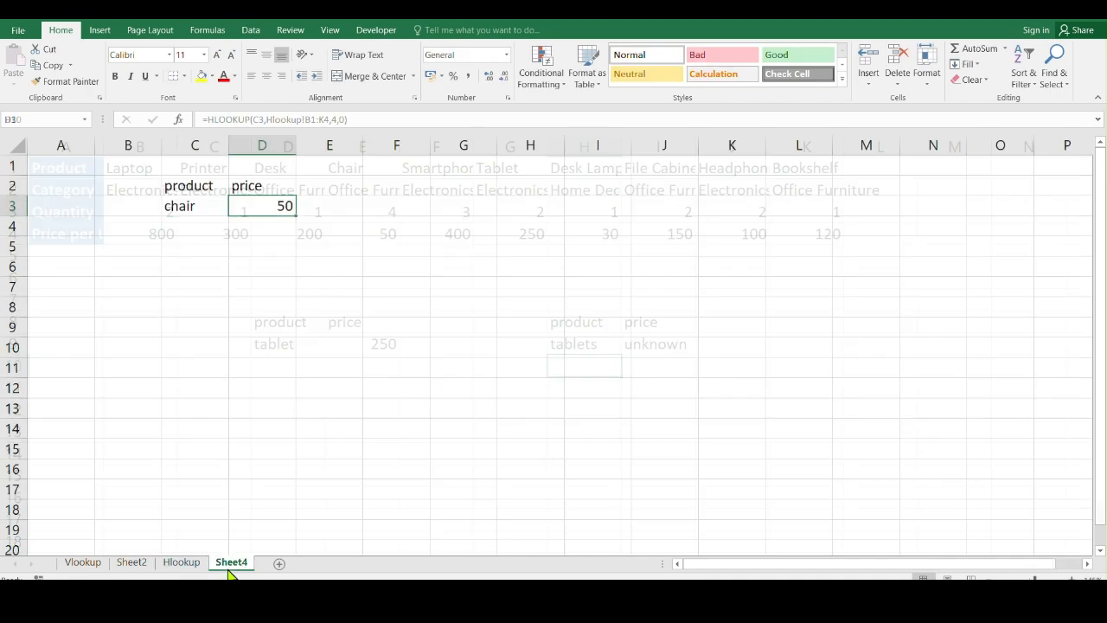
# Add a new sheet after Sheet4 and rename it Lookup.
pyautogui.click(278, 564)
pyautogui.scroll(2, 180, 297)
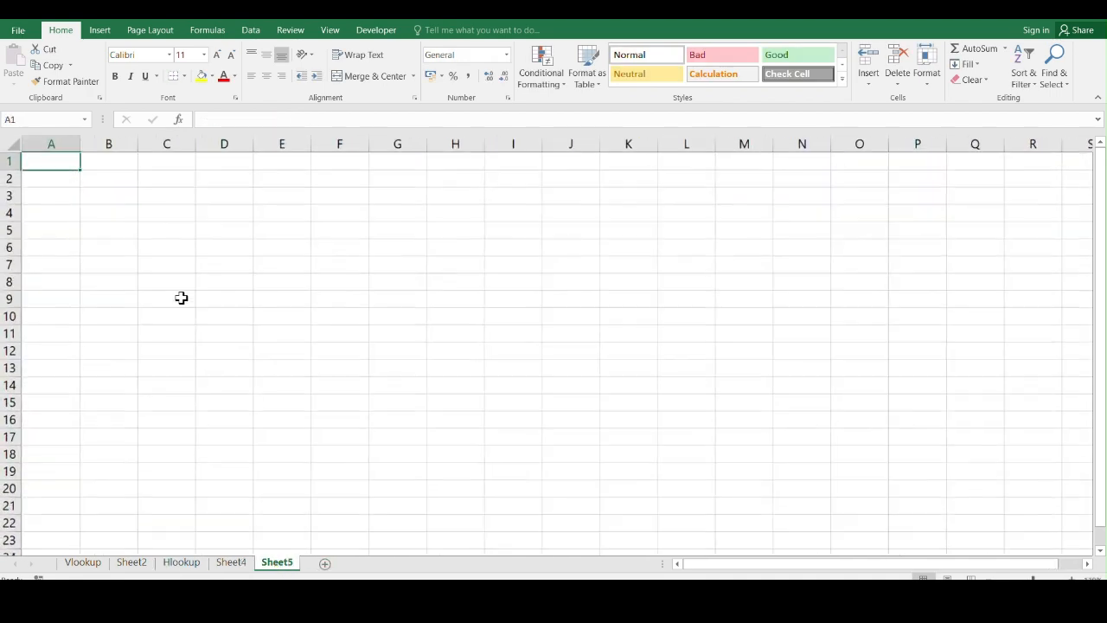
pyautogui.rightClick(289, 563)
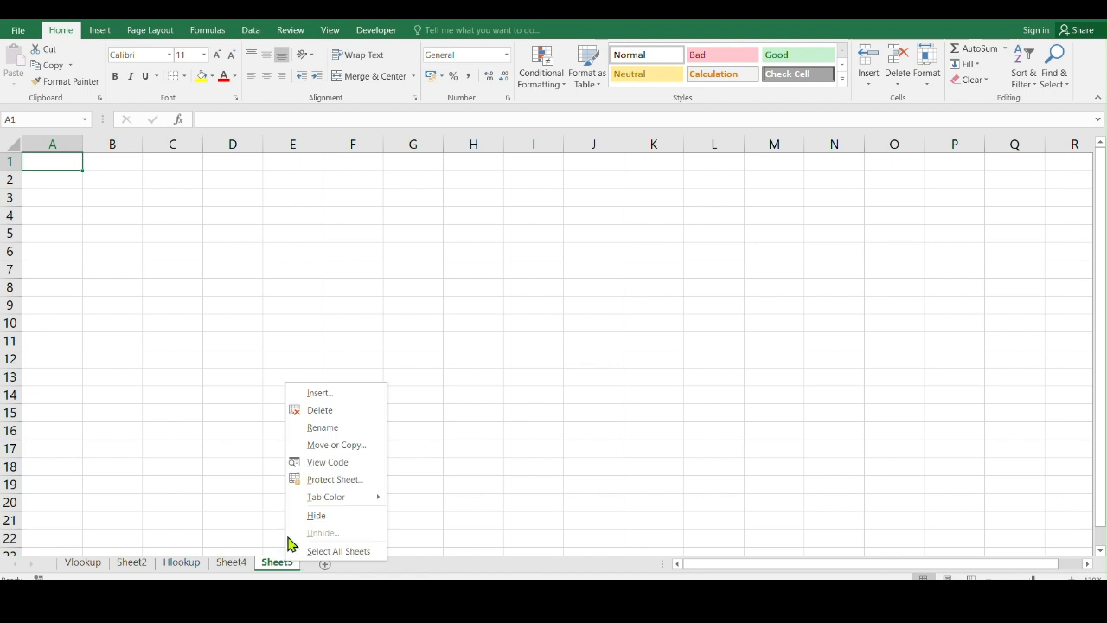
pyautogui.click(325, 428)
pyautogui.write('Look')
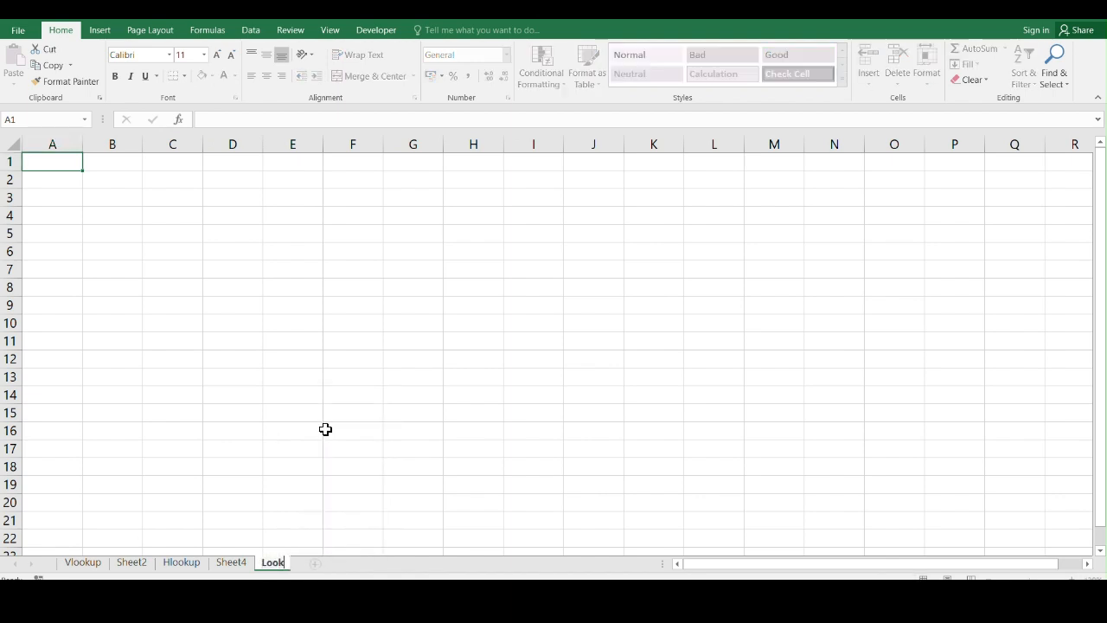
pyautogui.write('up')
pyautogui.press('Return')
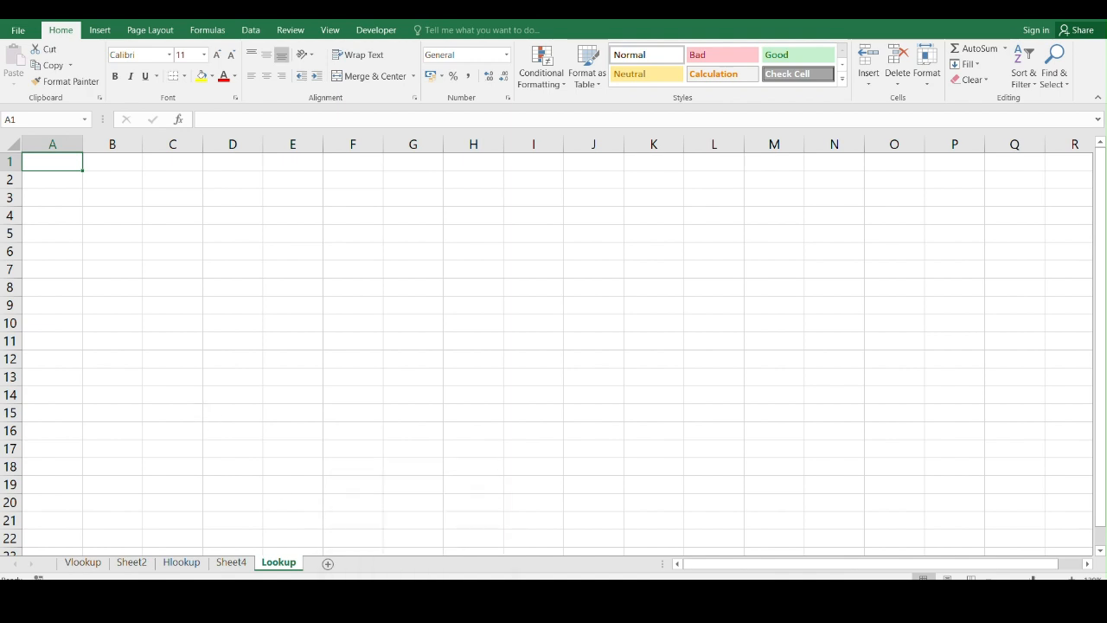
# Copy A1:F12 from the Lookup sheet of the other workbook and paste it at A1 of Book1's Lookup sheet.
pyautogui.moveTo(605, 597)
pyautogui.click(596, 554)
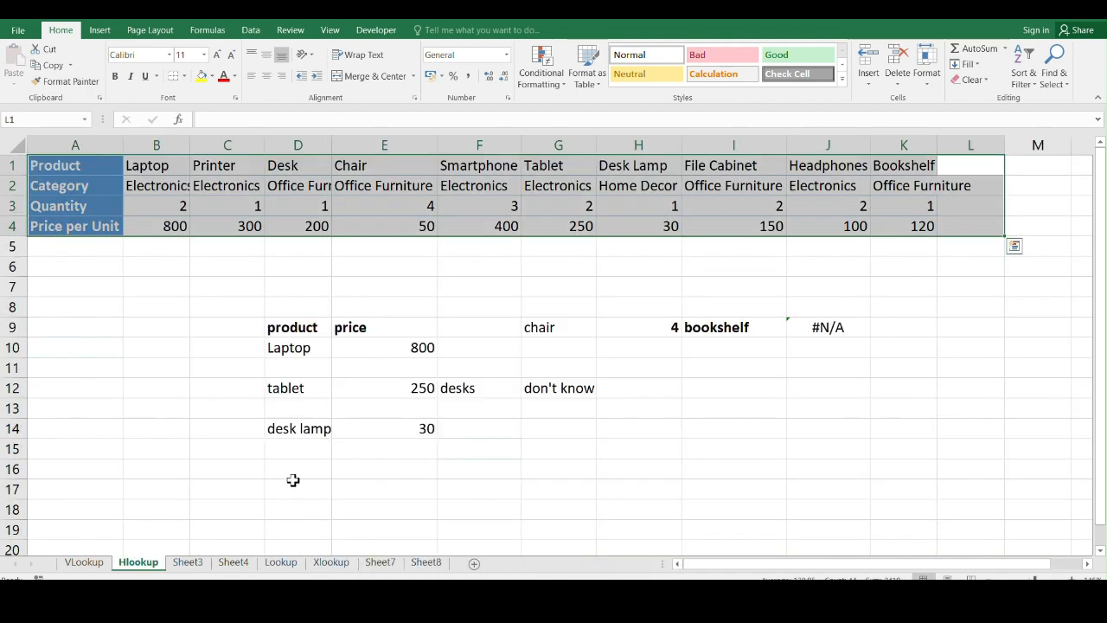
pyautogui.click(281, 562)
pyautogui.scroll(5, 480, 319)
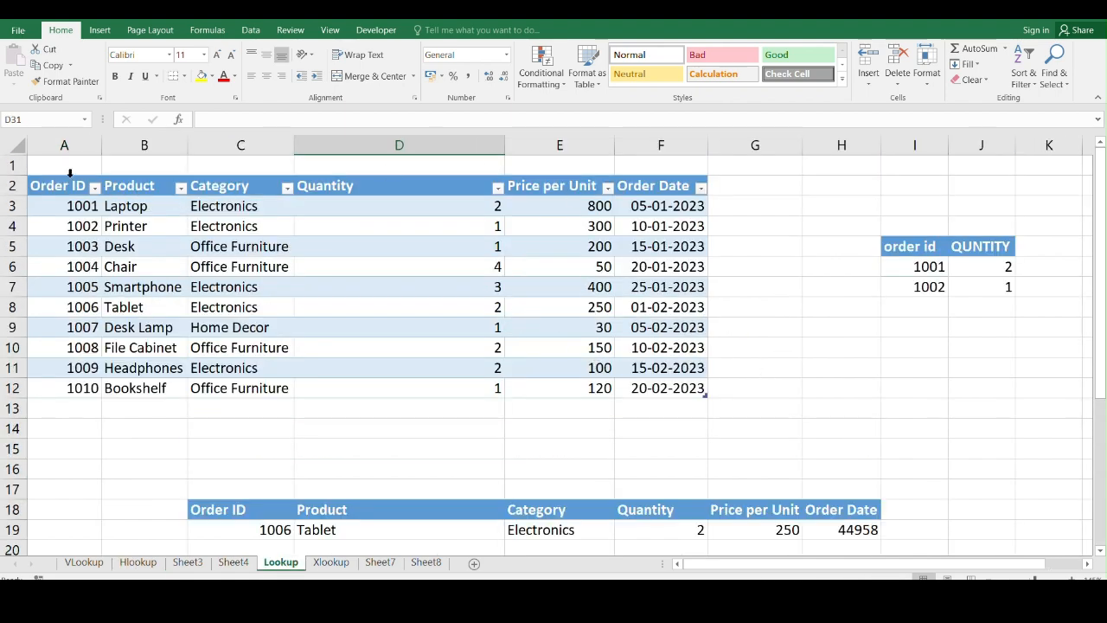
pyautogui.moveTo(49, 164); pyautogui.dragTo(671, 390)
pyautogui.hotkey('ctrl', 'c')
pyautogui.hotkey('alt', 'Tab')
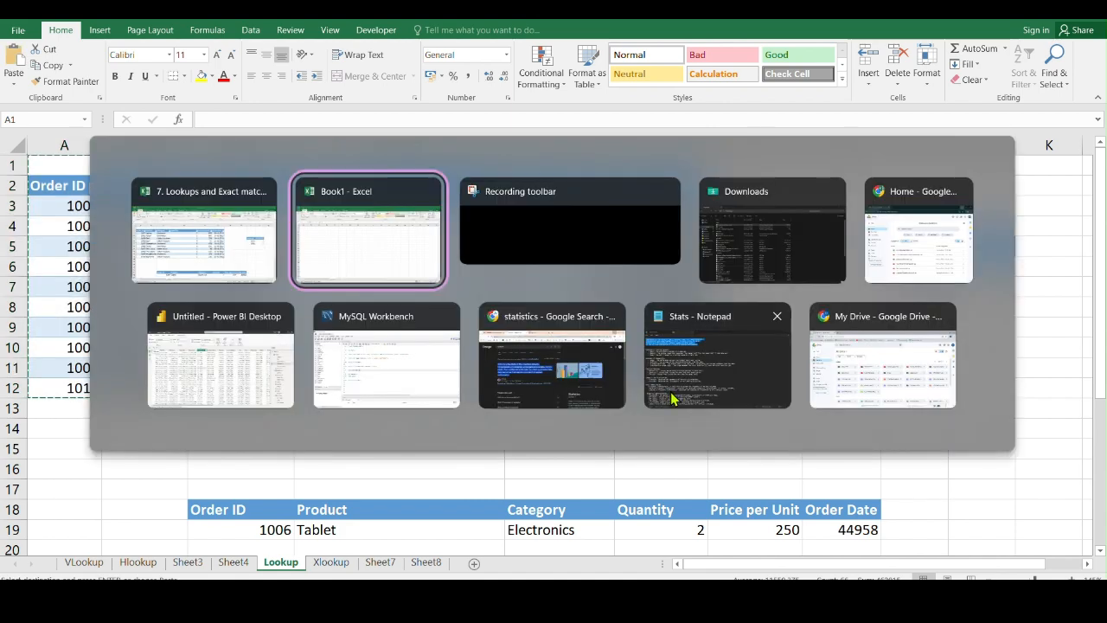
pyautogui.hotkey('ctrl', 'v')
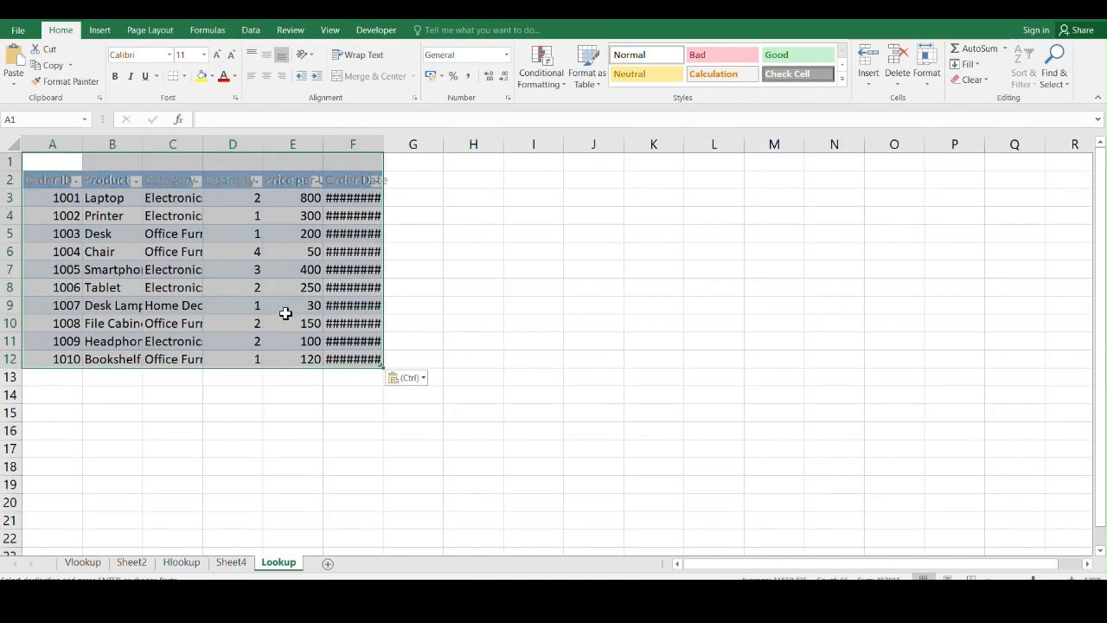
# Autofit the Order Date and Category columns of the pasted table to their contents.
pyautogui.doubleClick(383, 144)
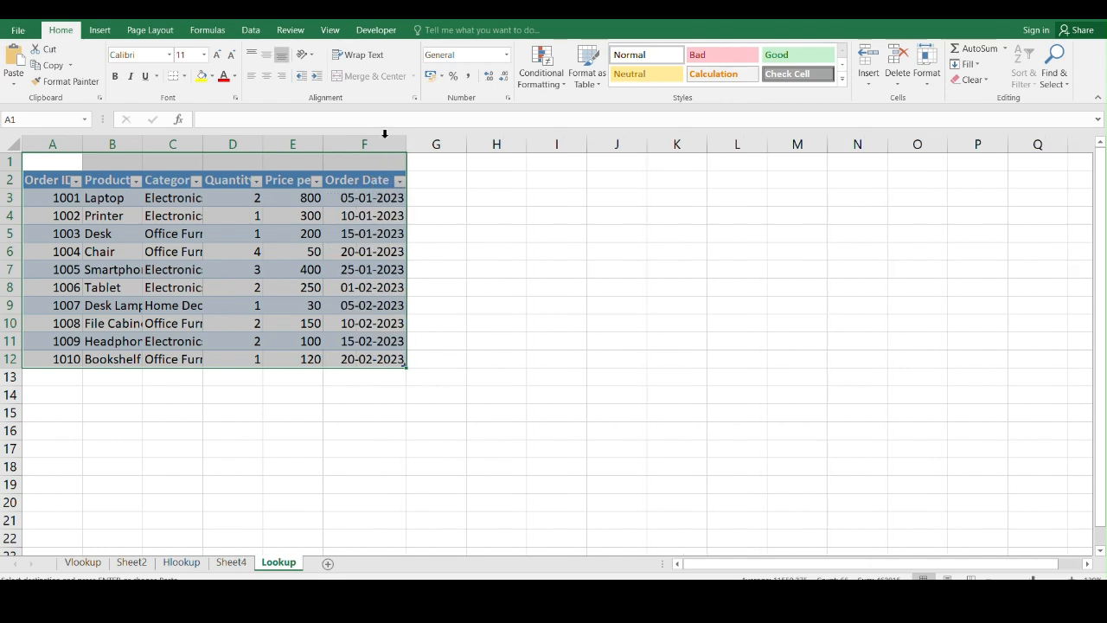
pyautogui.scroll(2, 268, 422)
pyautogui.doubleClick(250, 148)
pyautogui.scroll(-1, 358, 338)
pyautogui.scroll(1, 359, 338)
pyautogui.click(653, 342)
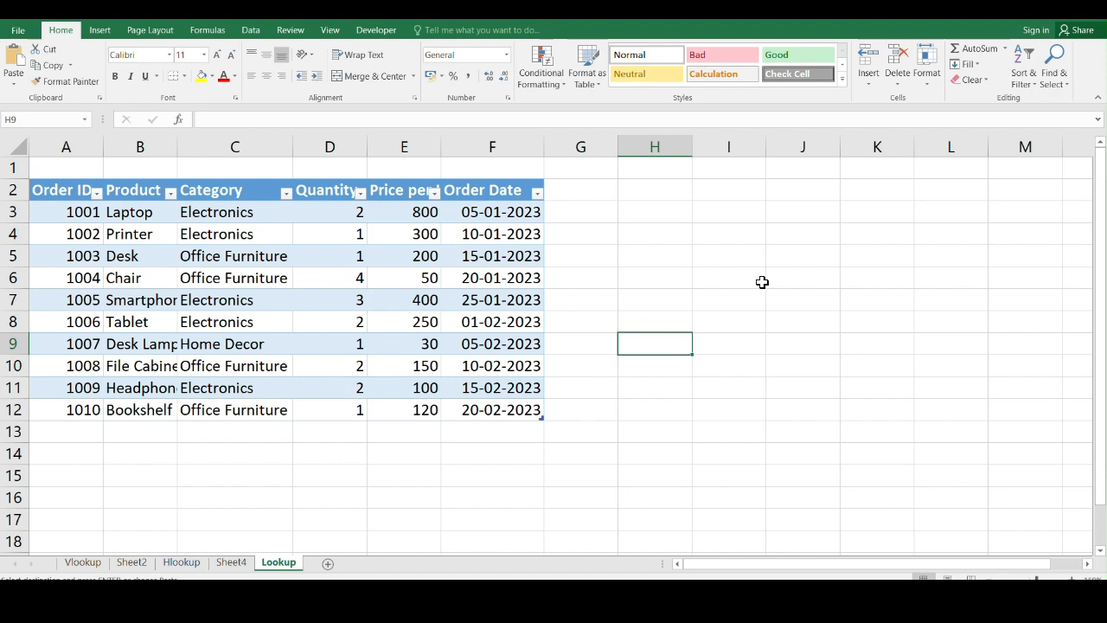
# Check the name of the pasted order table in its table design settings.
pyautogui.click(286, 298)
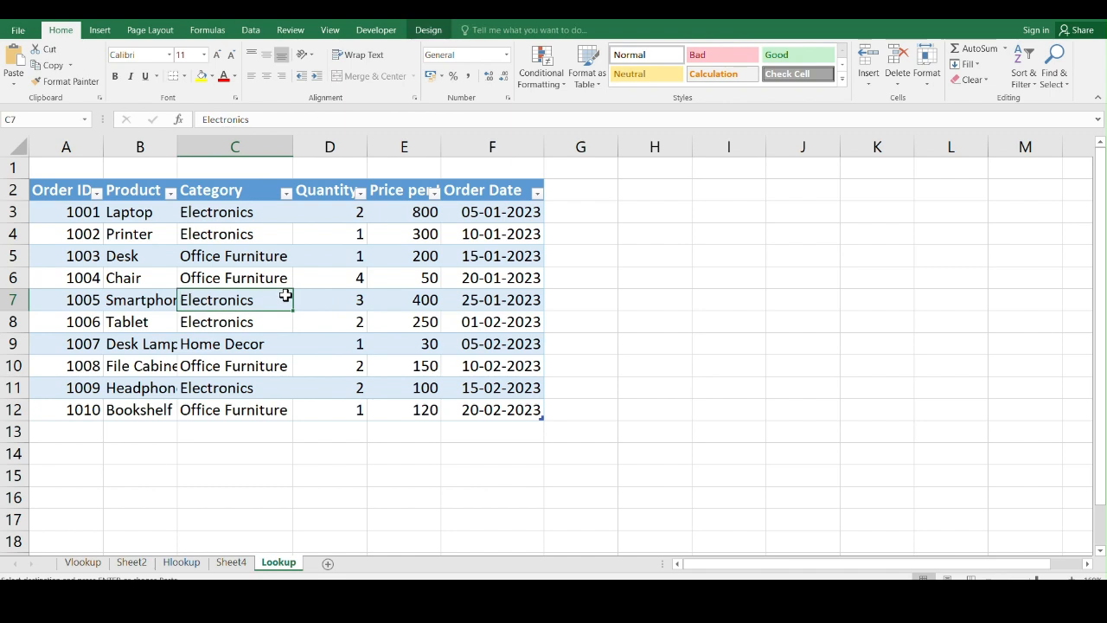
pyautogui.click(430, 31)
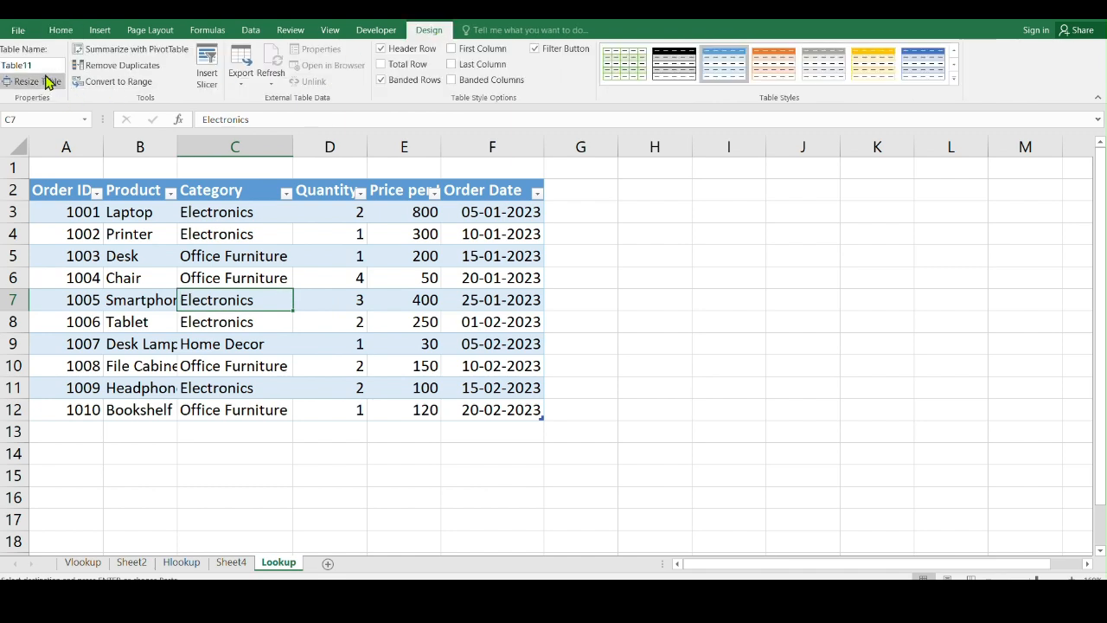
pyautogui.click(702, 284)
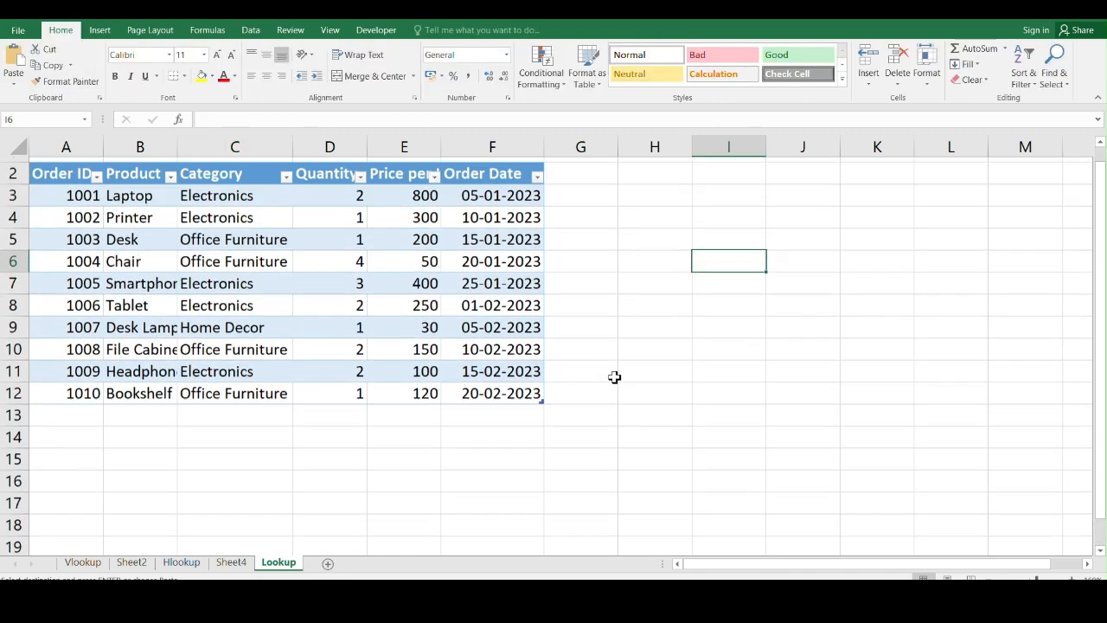
# Enter the headers orderid in I3 and quantity in J3.
pyautogui.click(704, 218)
pyautogui.write('oe')
pyautogui.write('der ')
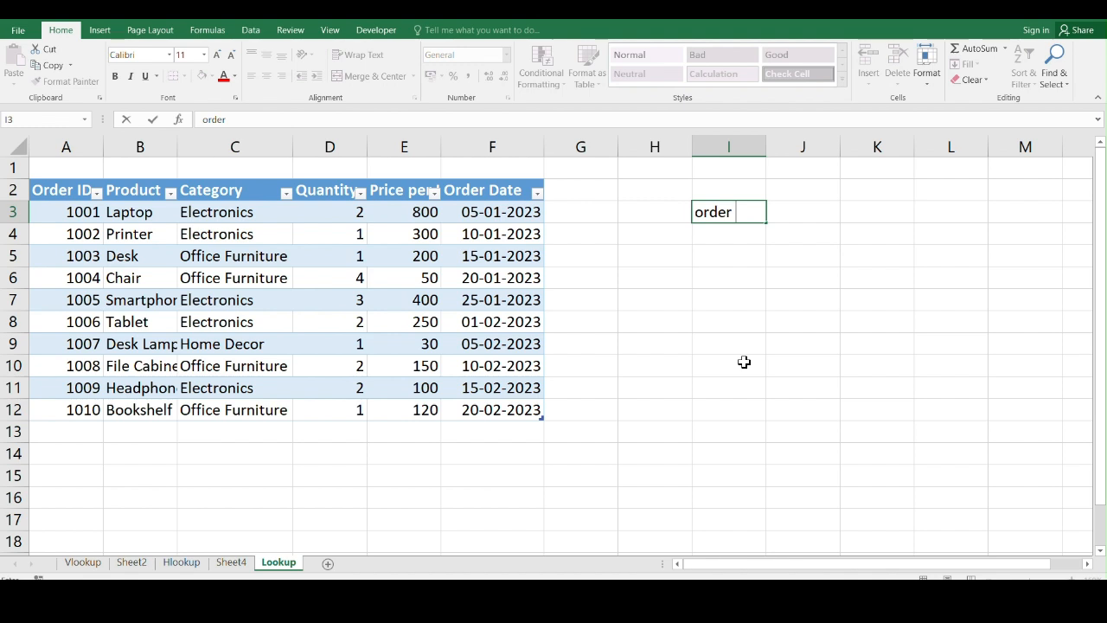
pyautogui.write('id')
pyautogui.press('Tab')
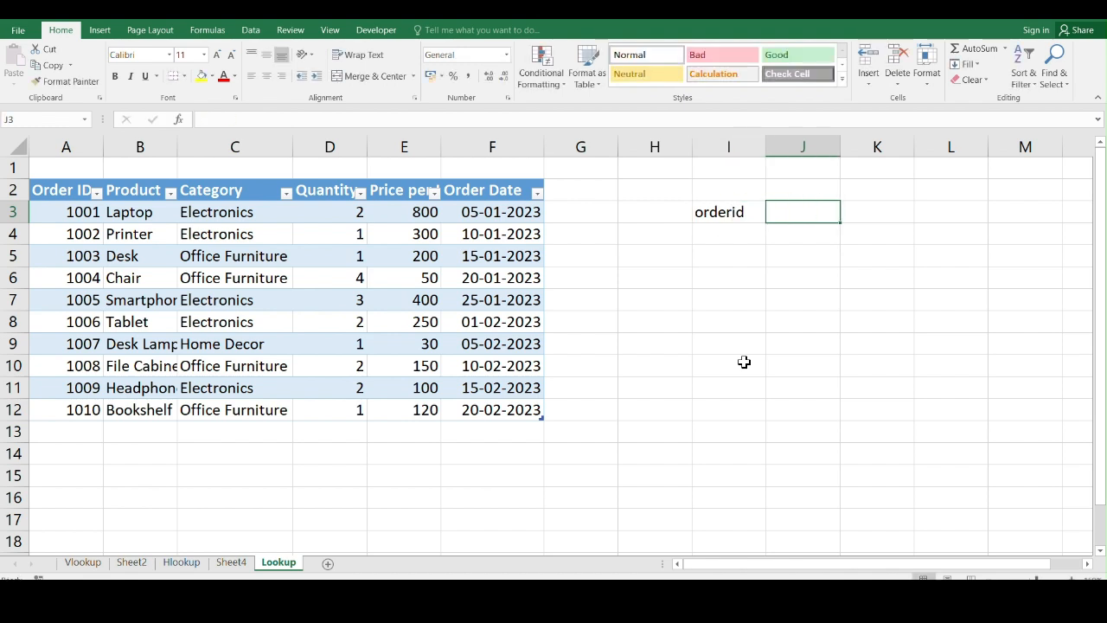
pyautogui.write('quantity')
pyautogui.press('Return')
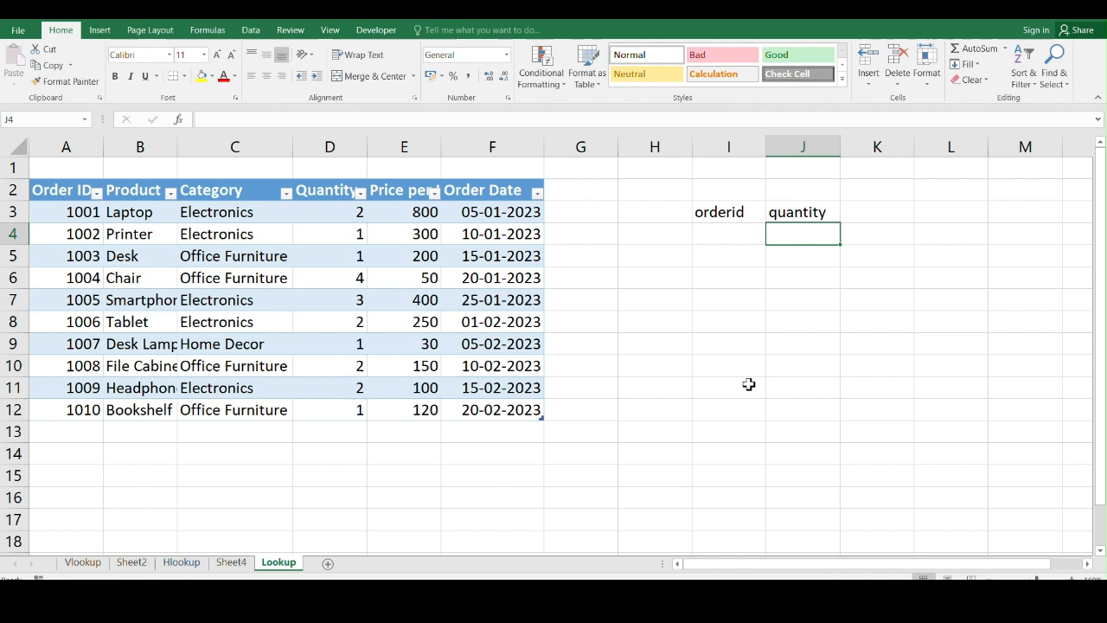
# Change the quantities in the table to 7 for Printer and 10 for Bookshelf.
pyautogui.doubleClick(358, 234)
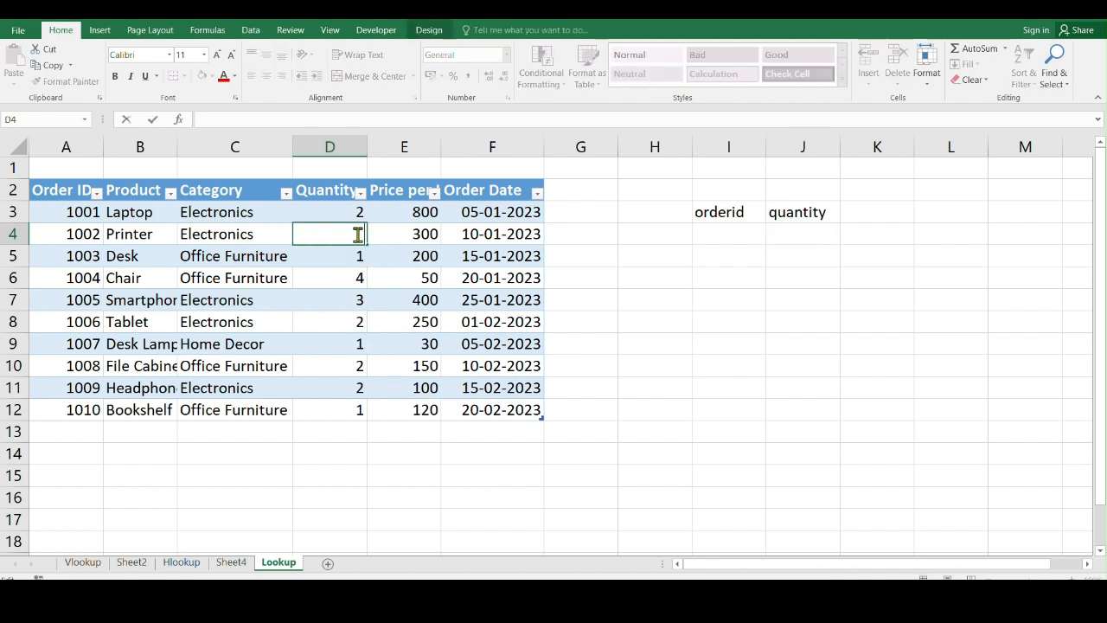
pyautogui.write('7')
pyautogui.press('Return')
pyautogui.click(361, 411)
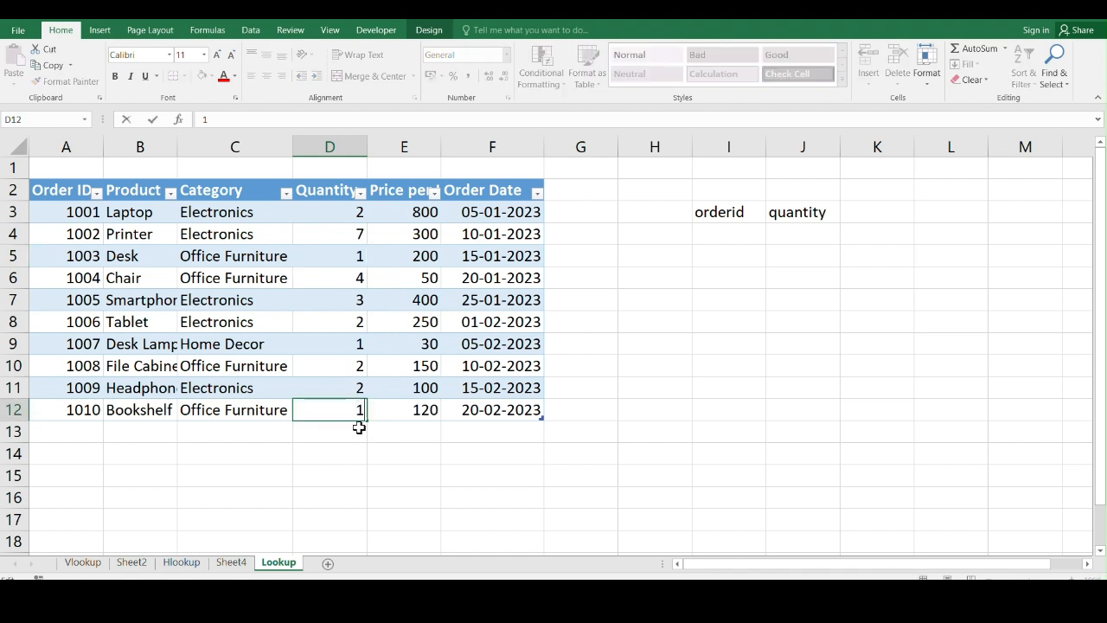
pyautogui.write('0')
pyautogui.press('Return')
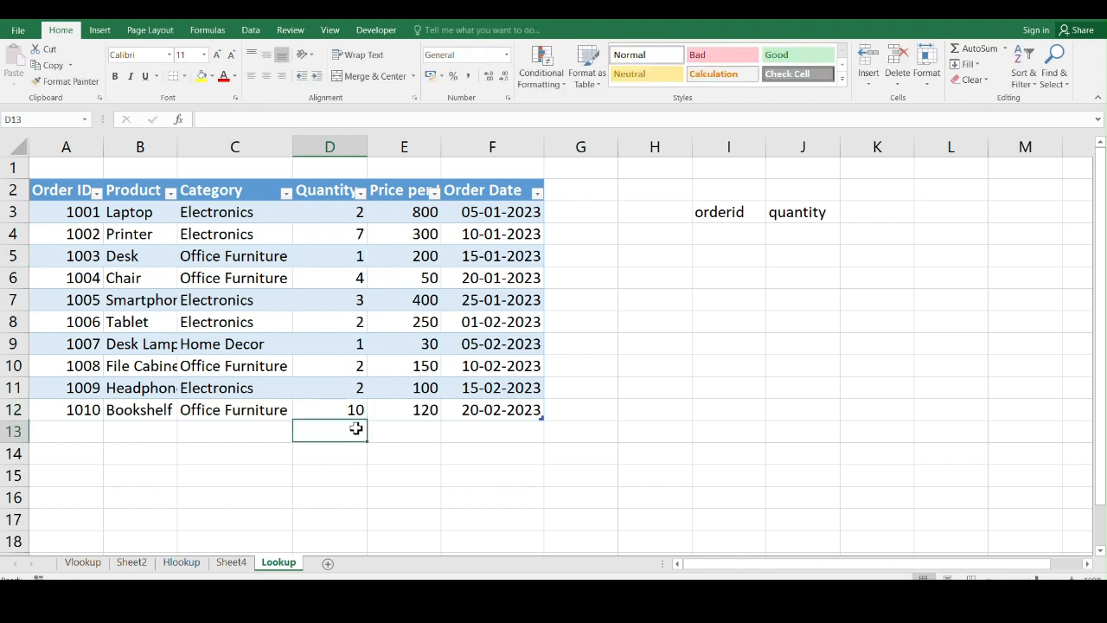
pyautogui.click(784, 369)
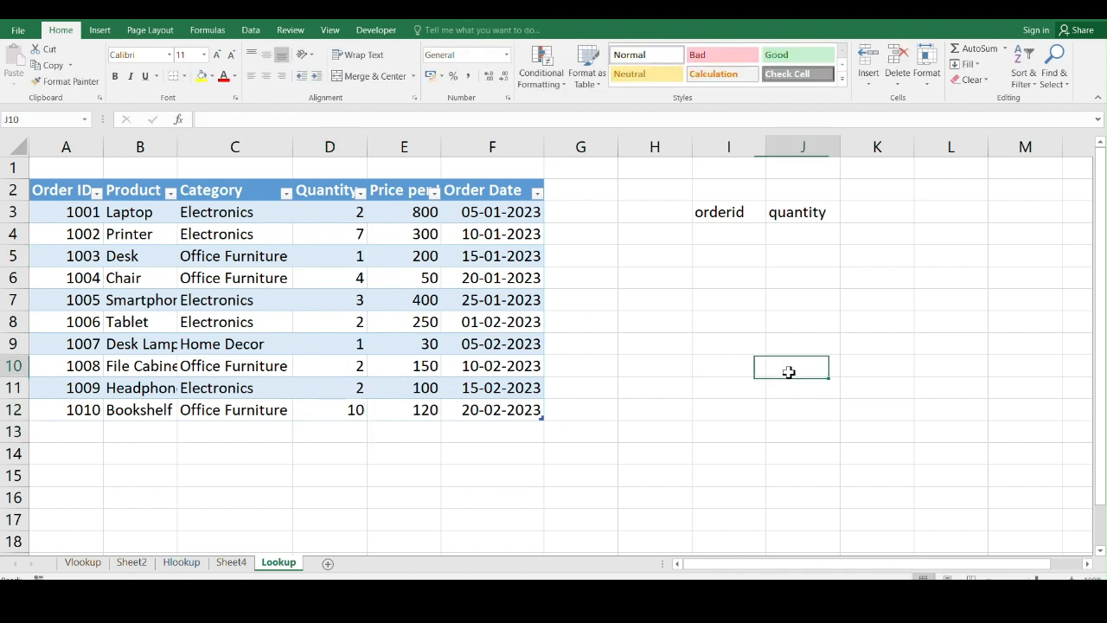
# Enter the Laptop's order ID in I4 and look up its quantity in J4 with LOOKUP, using I4 and the Order ID to Quantity columns.
pyautogui.click(733, 233)
pyautogui.write('1001')
pyautogui.press('Tab')
pyautogui.write('=loo')
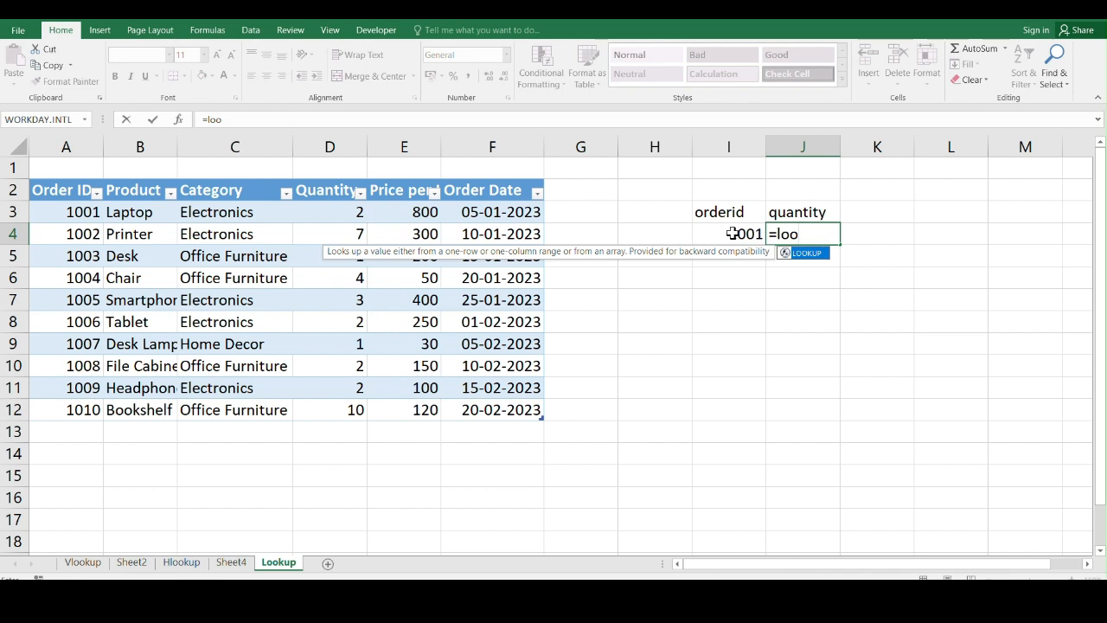
pyautogui.press('Tab')
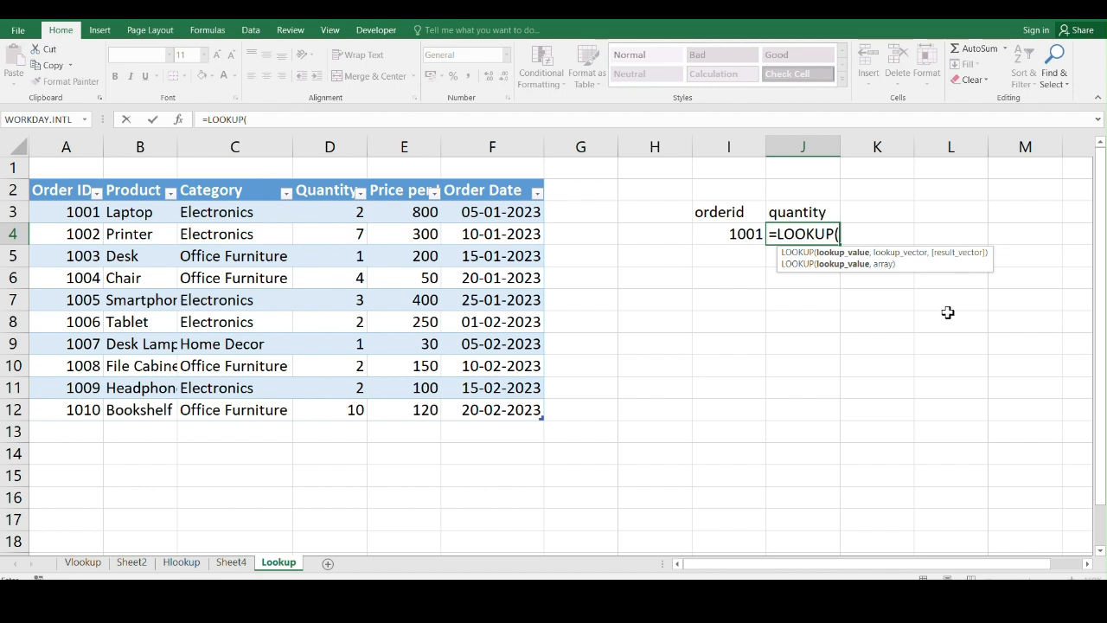
pyautogui.click(751, 234)
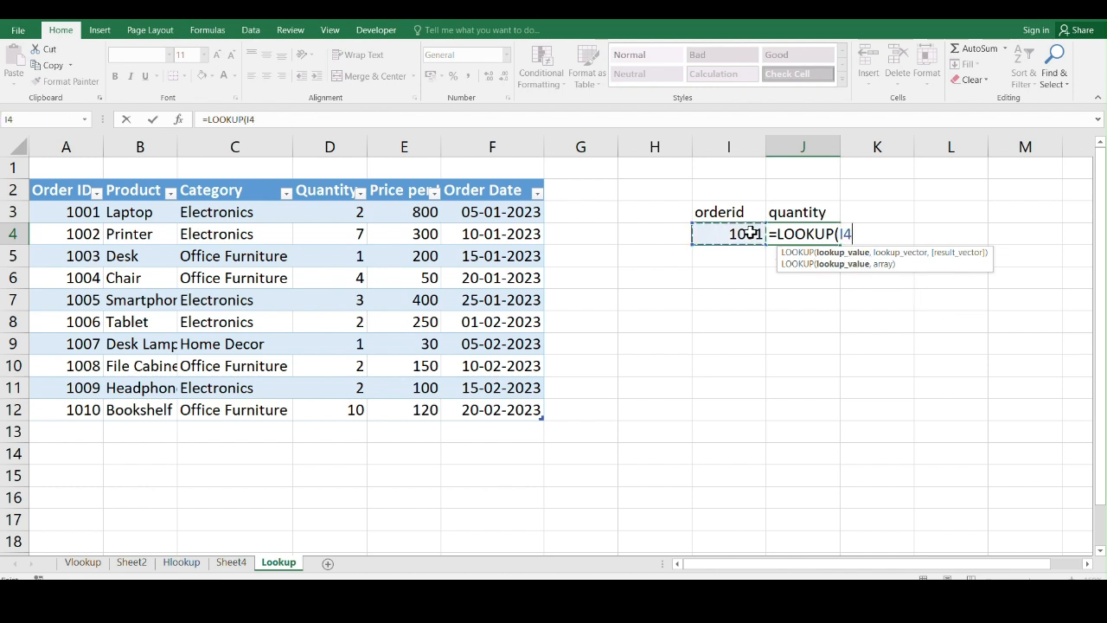
pyautogui.write(',')
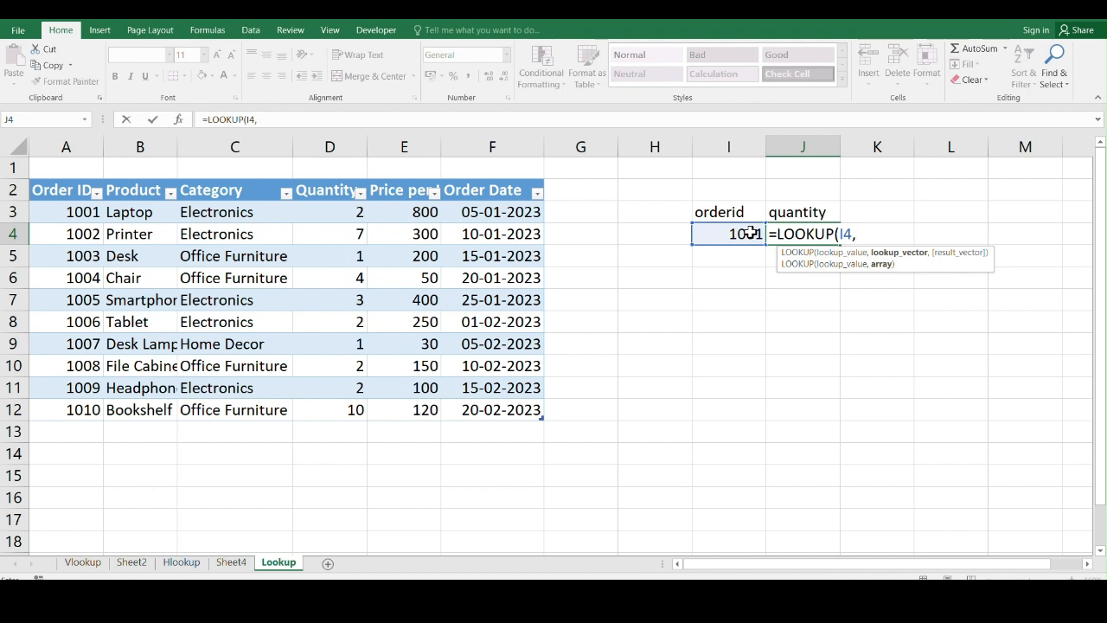
pyautogui.moveTo(55, 213); pyautogui.dragTo(316, 401)
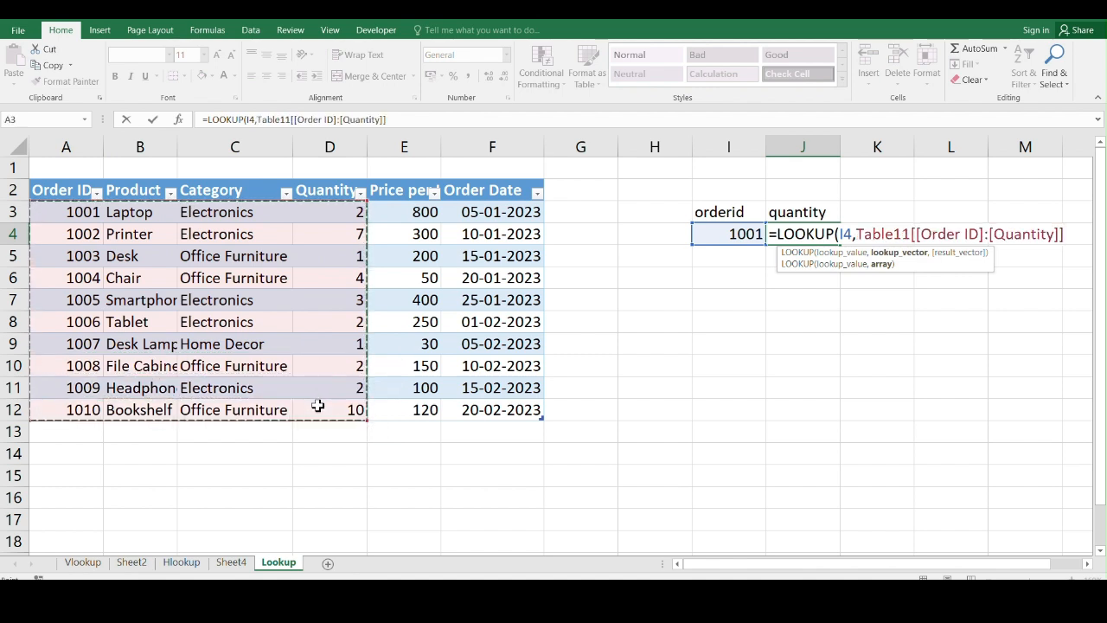
pyautogui.press('Return')
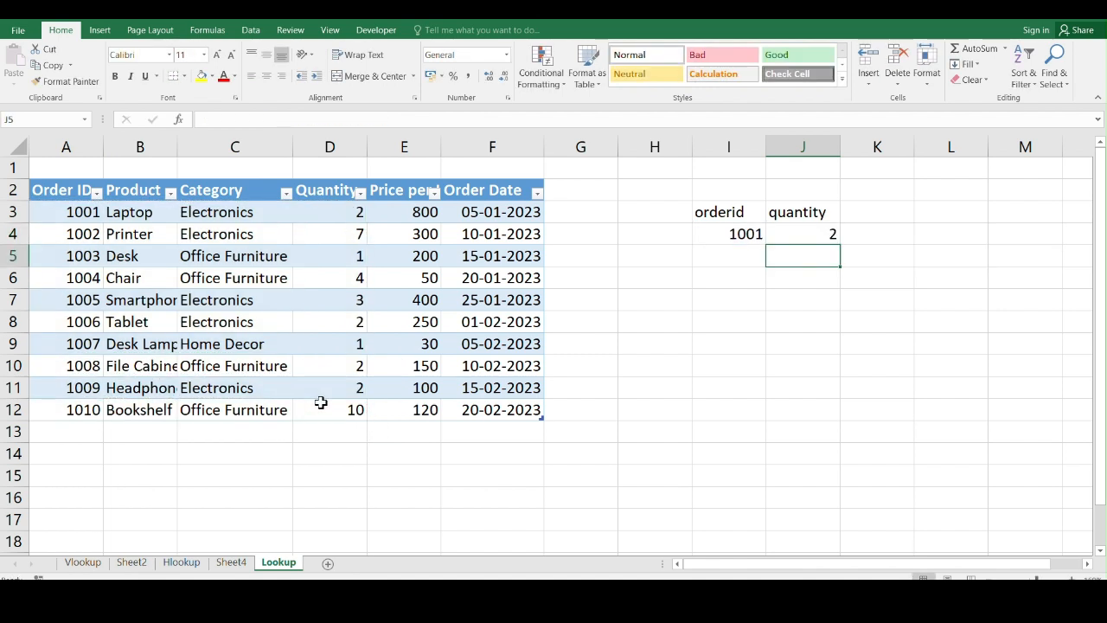
# Change the order ID in I4 to that of the Bookshelf order.
pyautogui.doubleClick(760, 233)
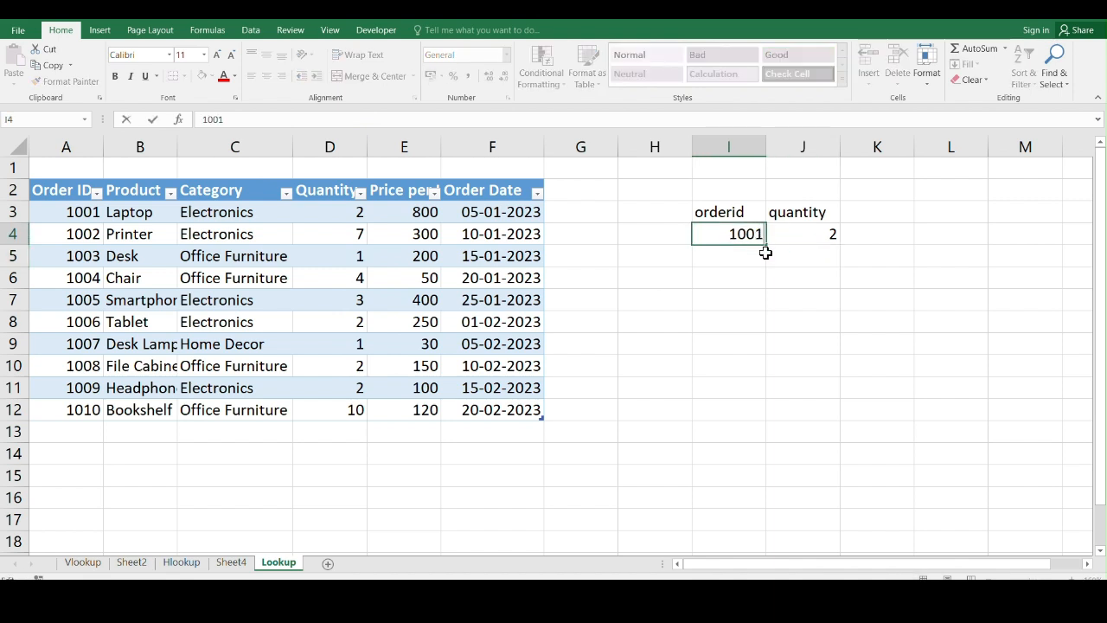
pyautogui.press('BackSpace')
pyautogui.press('BackSpace')
pyautogui.write('10')
pyautogui.press('Return')
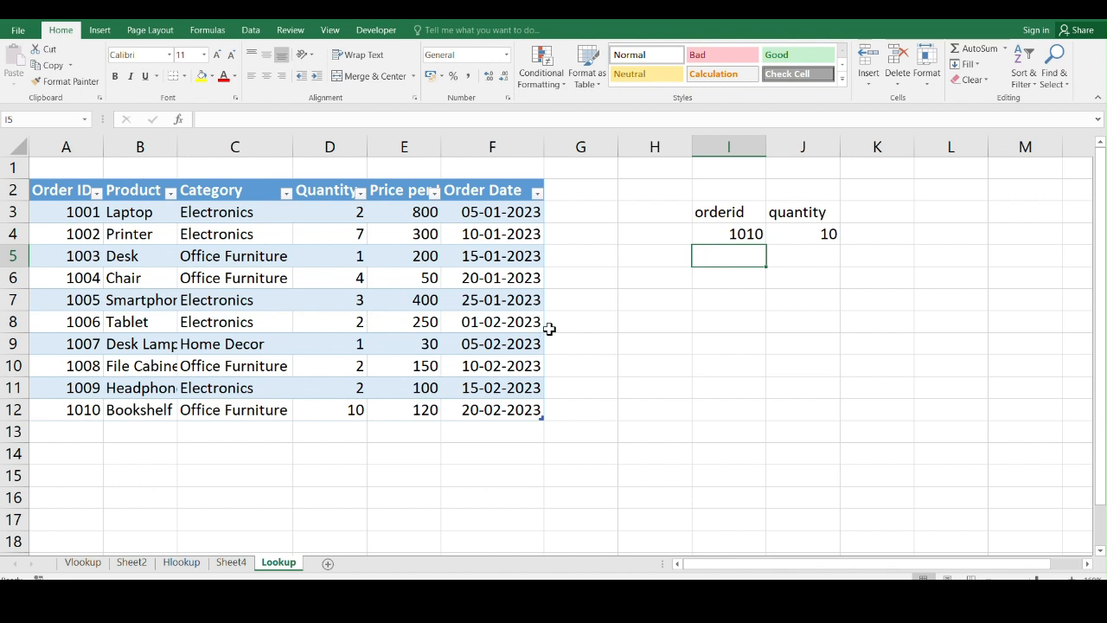
# Review the lookup examples on the Vlookup sheet and return to the Lookup sheet.
pyautogui.scroll(-1, 522, 317)
pyautogui.scroll(1, 521, 316)
pyautogui.click(83, 563)
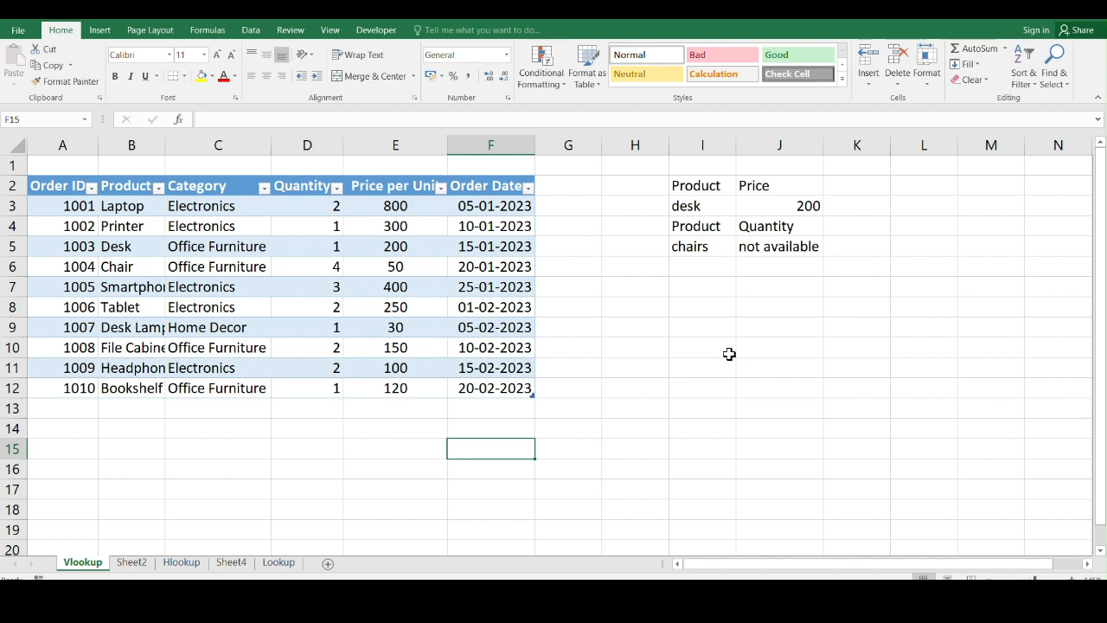
pyautogui.click(279, 563)
# Copy the order table's header row on the Lookup sheet and paste it below the table starting at D15.
pyautogui.scroll(-1, 374, 419)
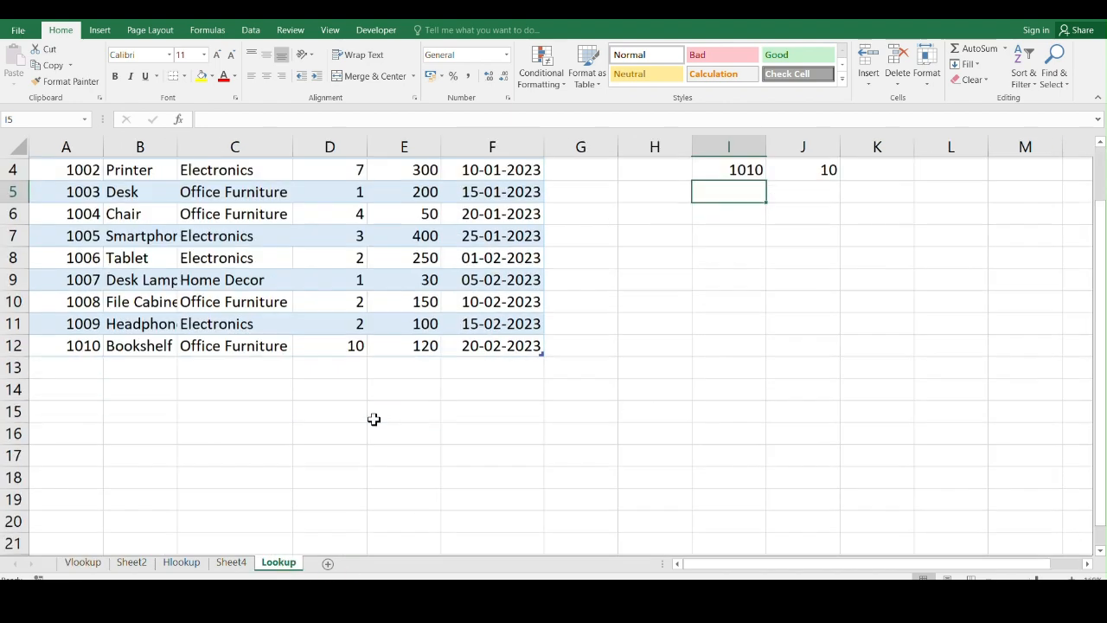
pyautogui.scroll(1, 380, 423)
pyautogui.click(38, 189)
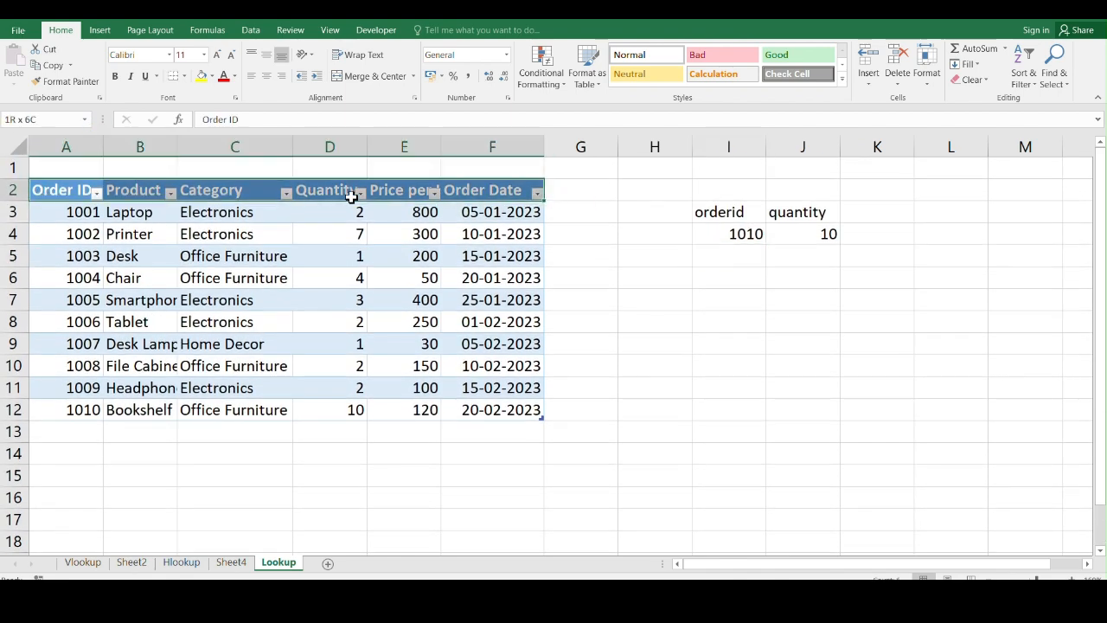
pyautogui.hotkey('ctrl', 'c')
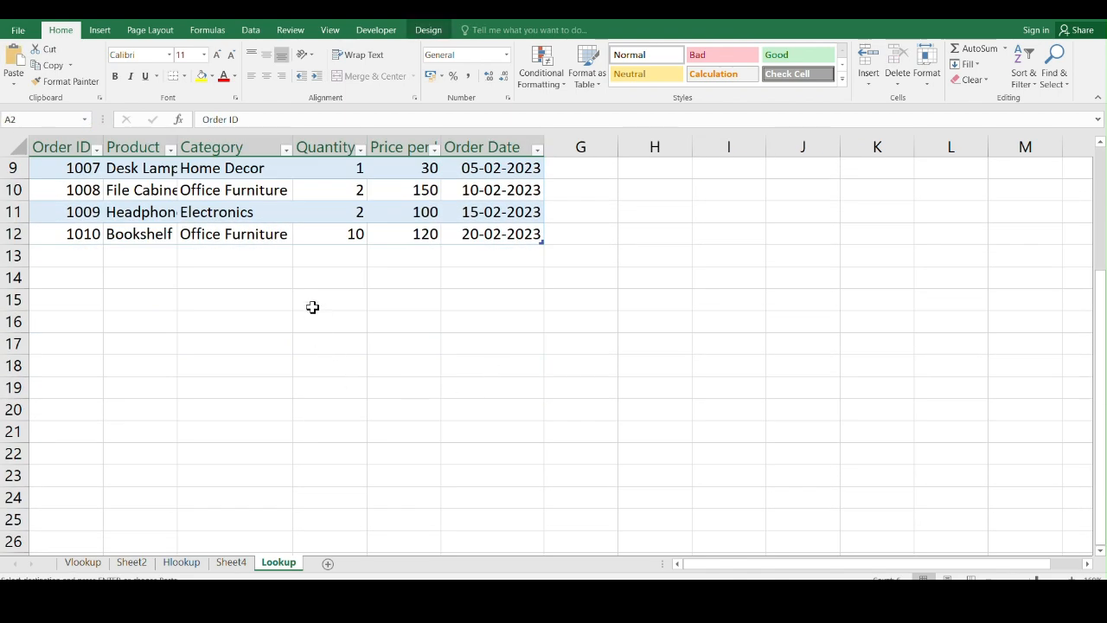
pyautogui.click(313, 302)
pyautogui.hotkey('ctrl', 'v')
pyautogui.click(519, 366)
pyautogui.scroll(2, 388, 438)
pyautogui.click(778, 445)
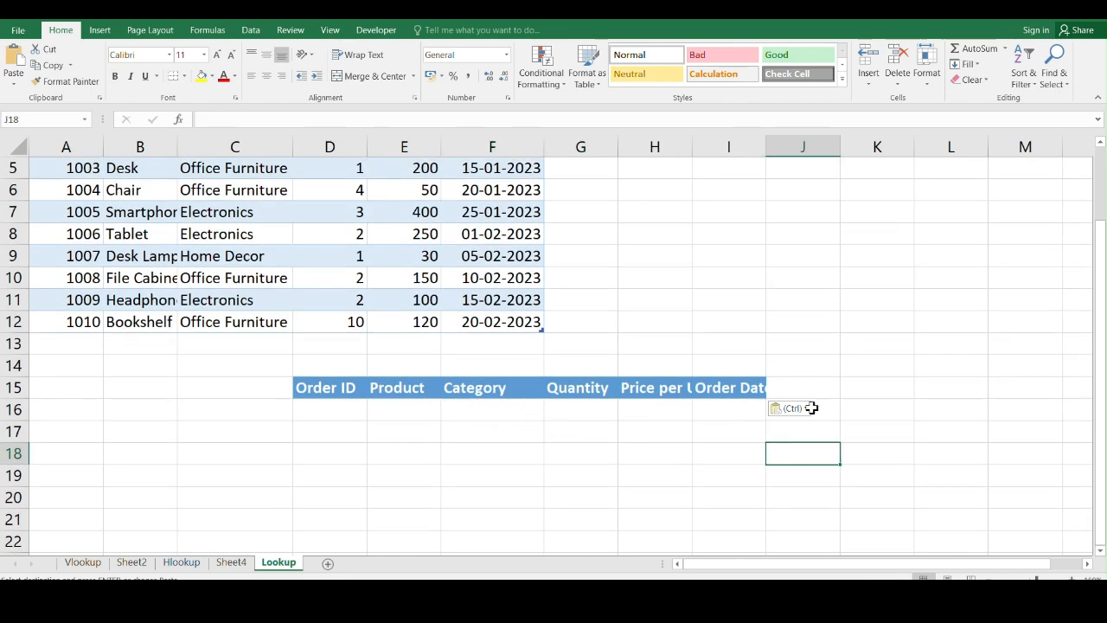
# Move the pasted header row from D15:I15 so that it starts at A15.
pyautogui.moveTo(331, 391); pyautogui.dragTo(717, 390)
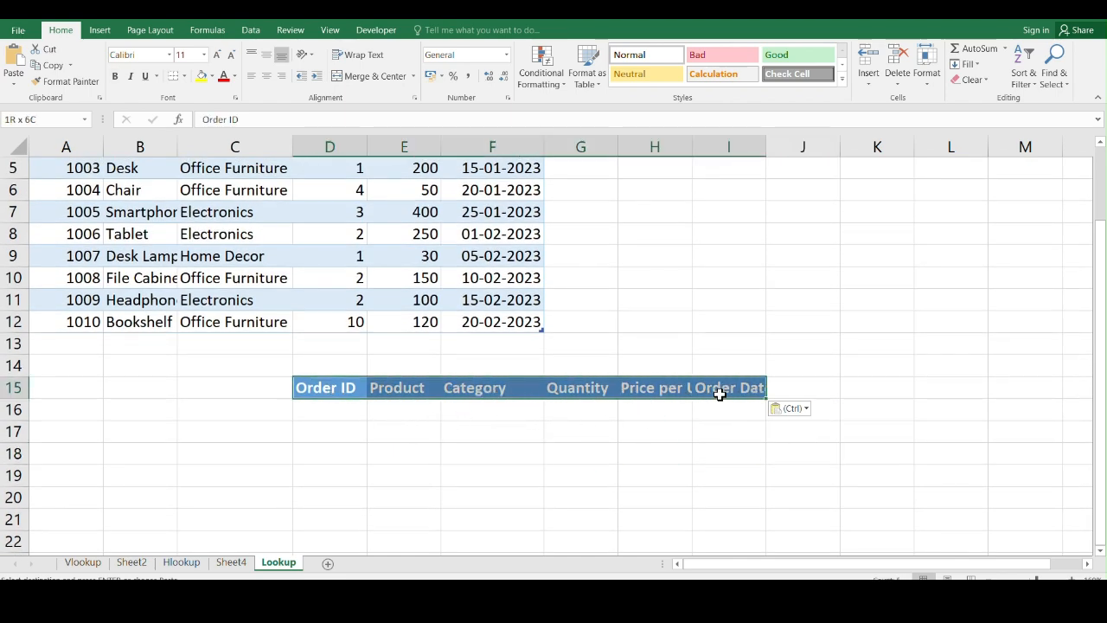
pyautogui.hotkey('ctrl', 'c')
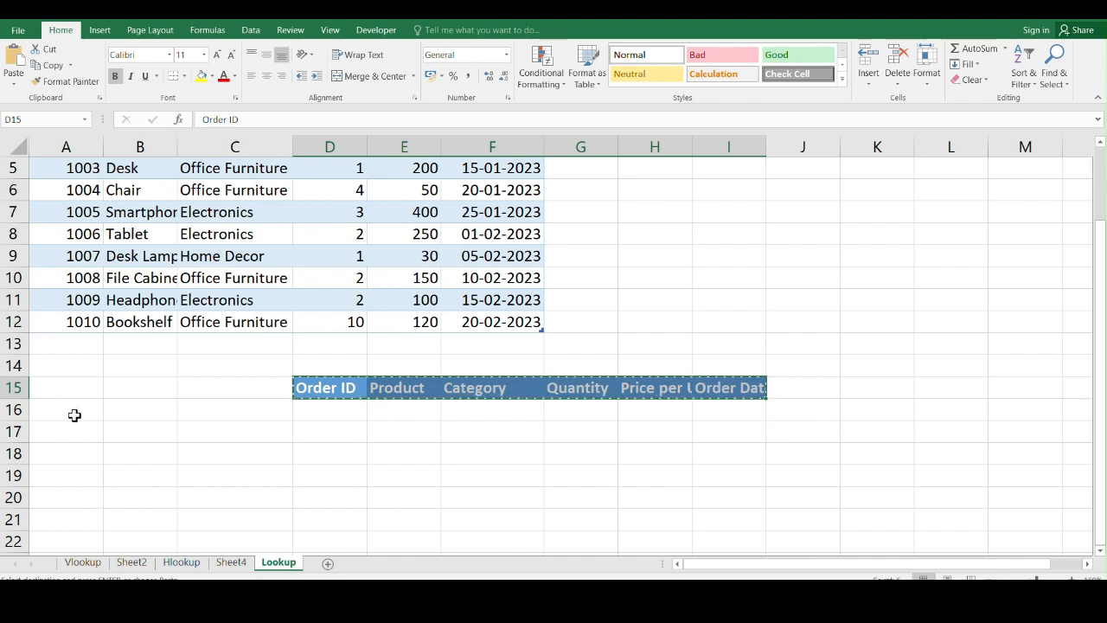
pyautogui.click(68, 389)
pyautogui.hotkey('ctrl', 'v')
pyautogui.click(452, 485)
pyautogui.scroll(2, 354, 462)
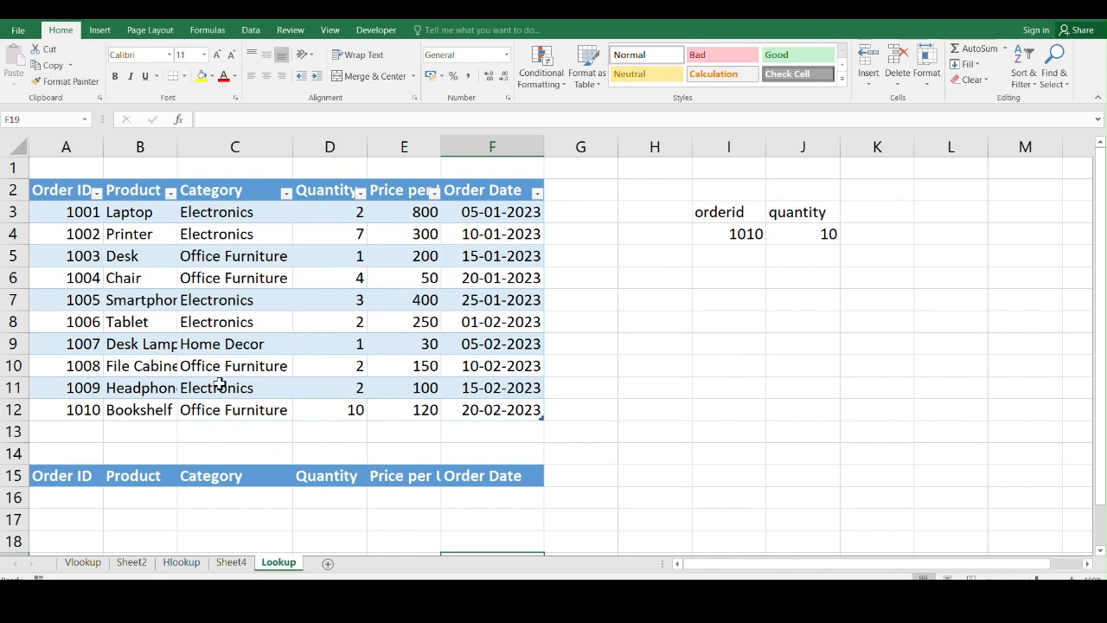
# Copy the Chair's order ID from the order table into A17 below the new header row.
pyautogui.scroll(-2, 118, 366)
pyautogui.click(63, 415)
pyautogui.scroll(2, 60, 363)
pyautogui.click(81, 277)
pyautogui.hotkey('ctrl', 'c')
pyautogui.scroll(-4, 104, 396)
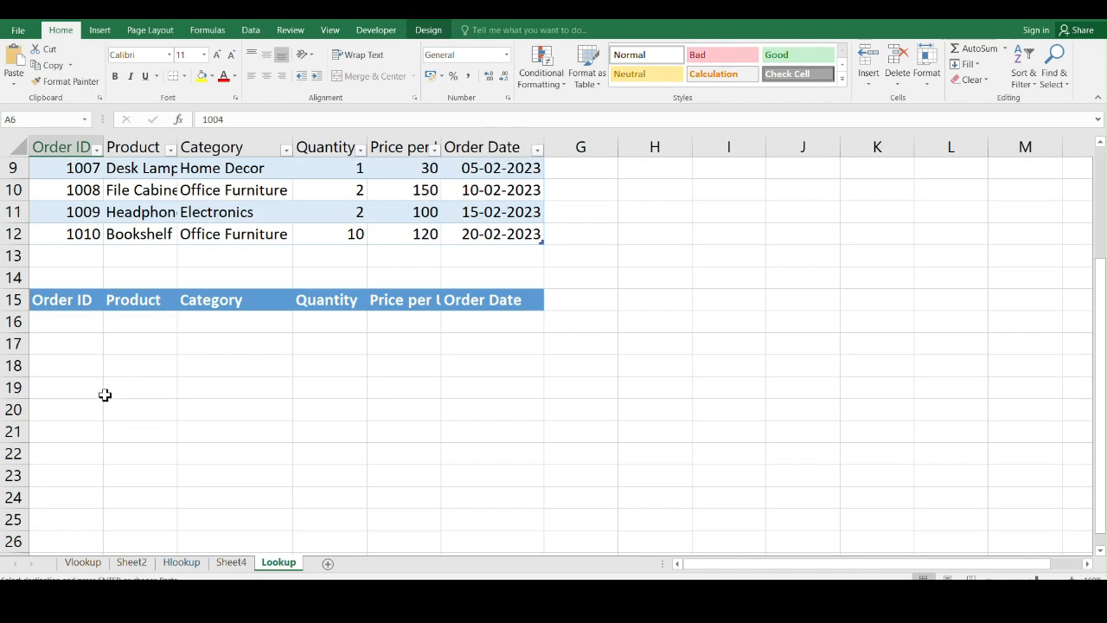
pyautogui.click(57, 343)
pyautogui.hotkey('ctrl', 'v')
pyautogui.click(178, 393)
# Start a LOOKUP formula in B17 with A17 as the lookup value and the table's Order ID column as the lookup vector.
pyautogui.doubleClick(144, 344)
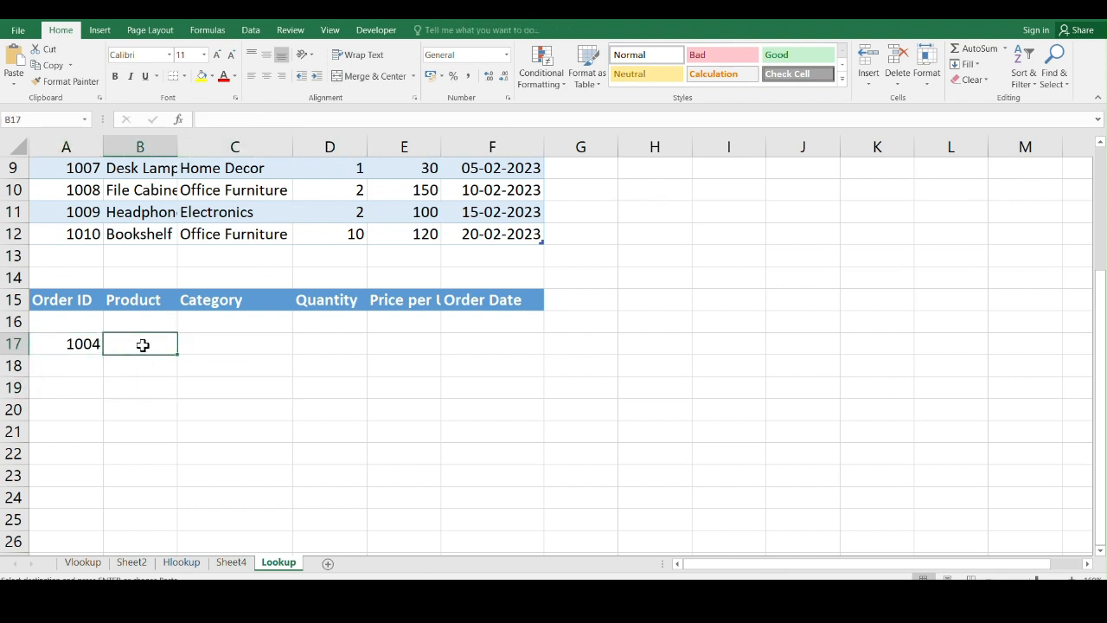
pyautogui.write('=l')
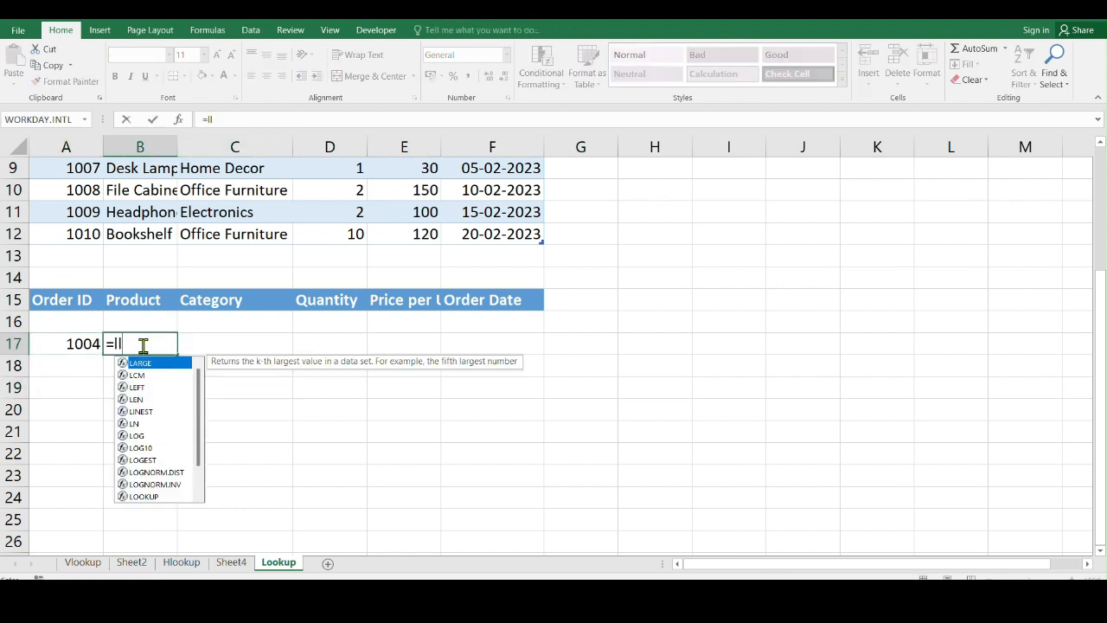
pyautogui.write('oo')
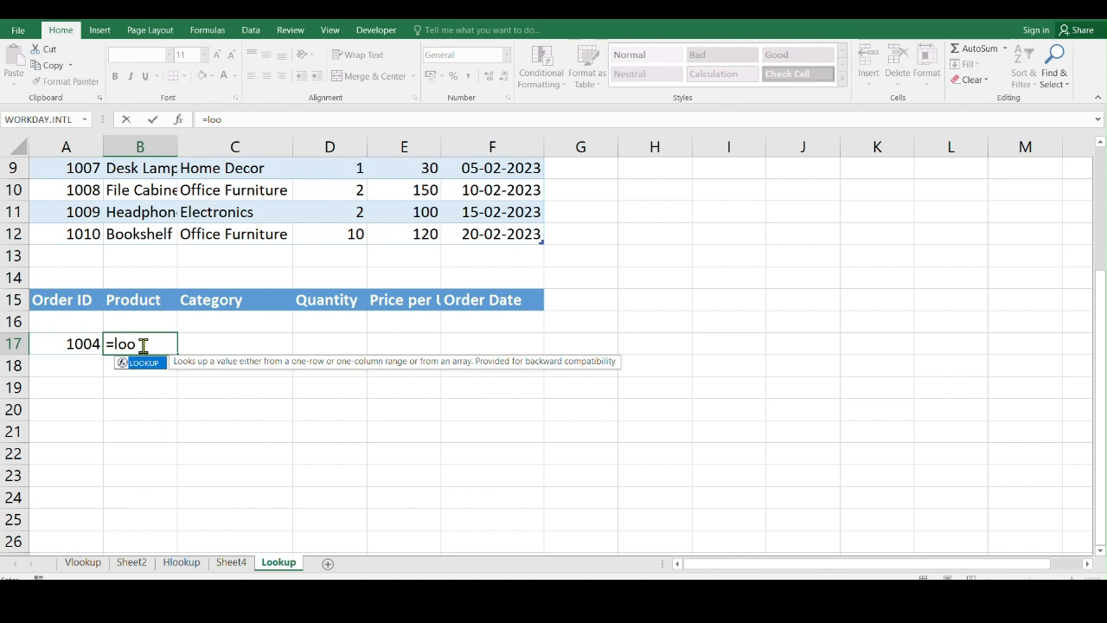
pyautogui.press('Tab')
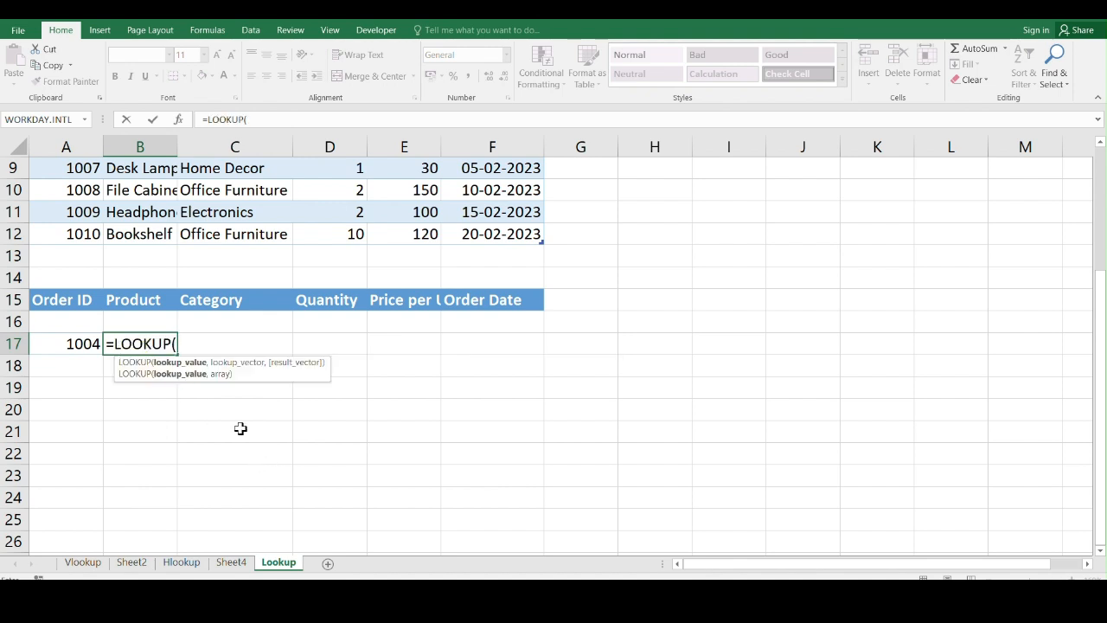
pyautogui.click(76, 343)
pyautogui.write(',')
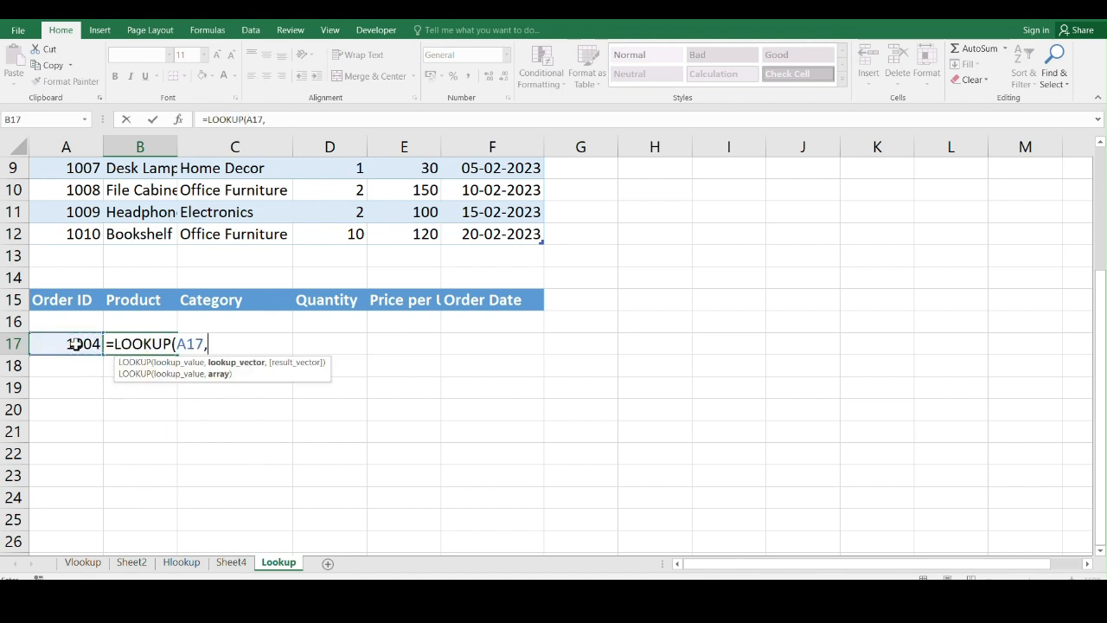
pyautogui.scroll(3, 49, 354)
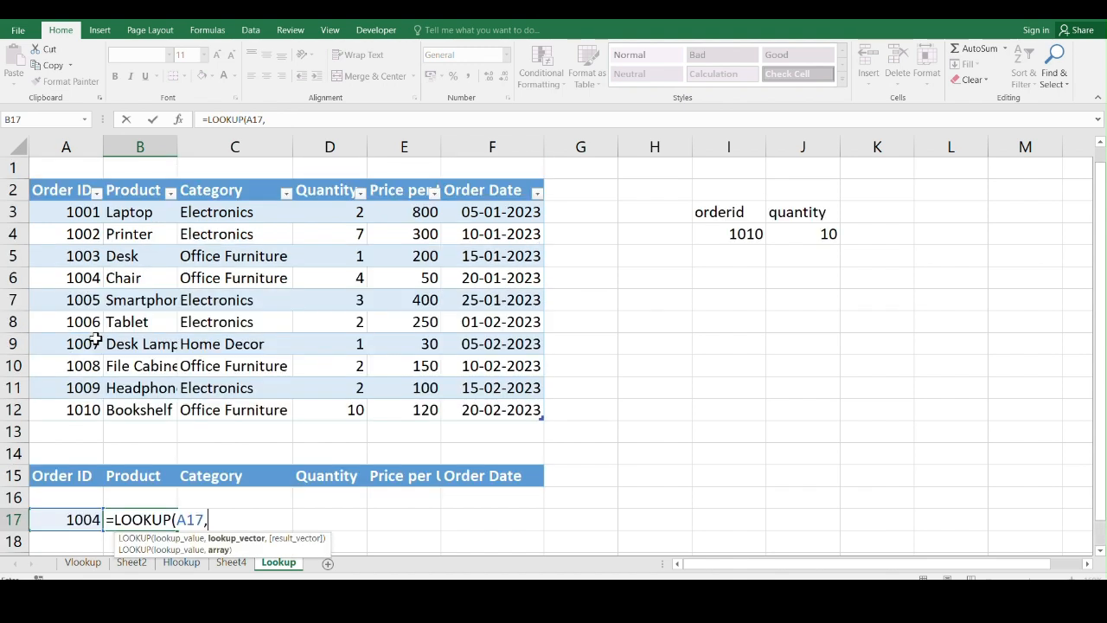
pyautogui.moveTo(77, 214); pyautogui.dragTo(55, 406)
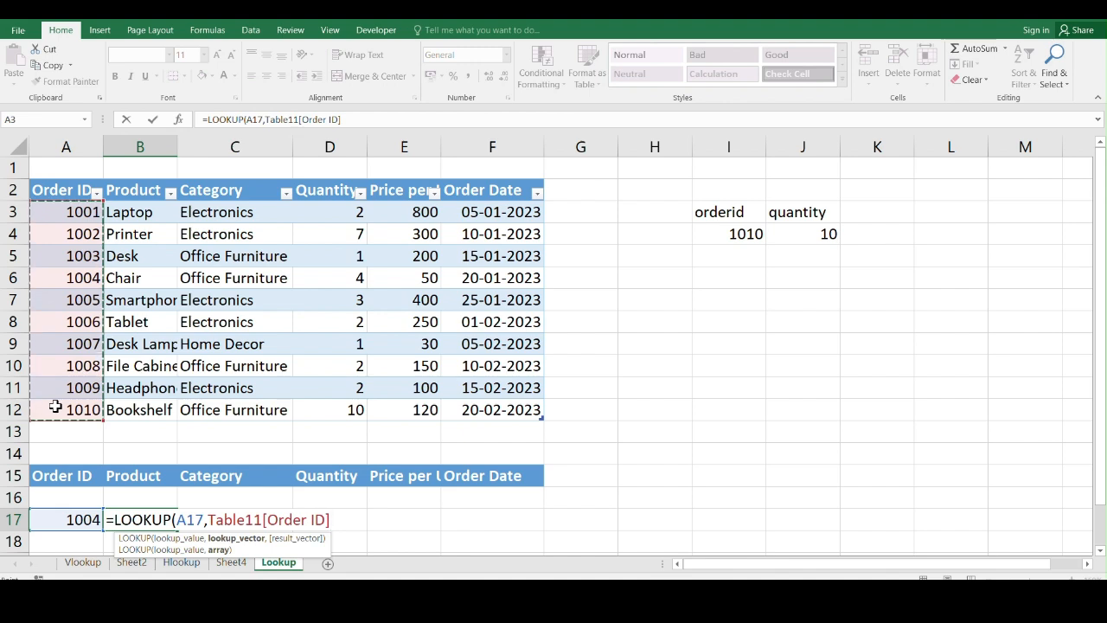
pyautogui.write(',')
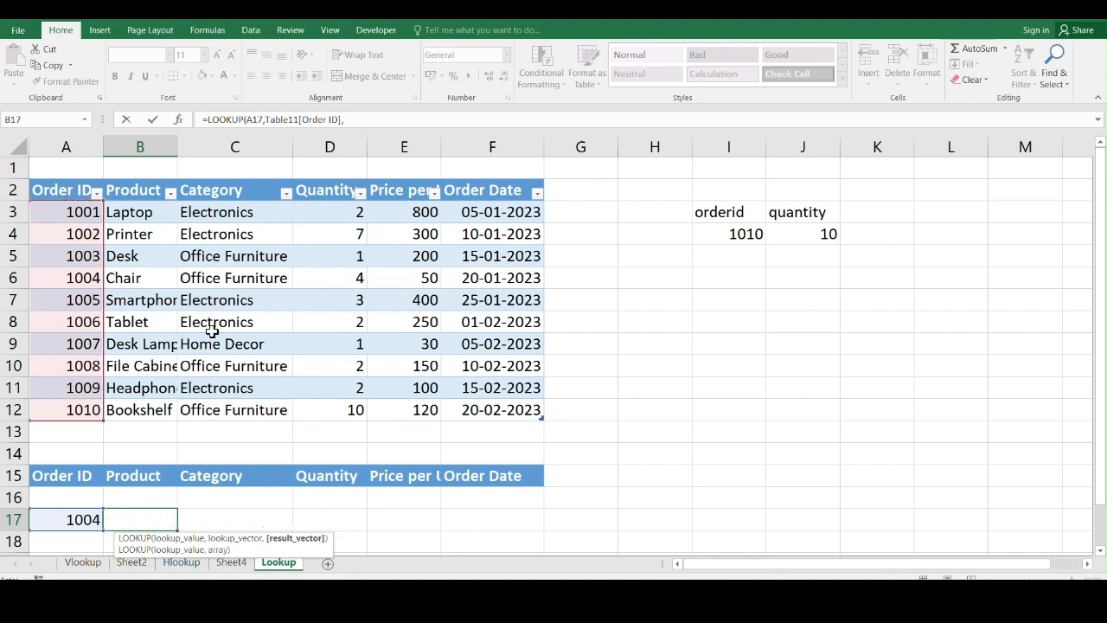
# Complete the LOOKUP formula in B17 with the table's Product column, B3:B12, as the result vector.
pyautogui.scroll(-1, 212, 329)
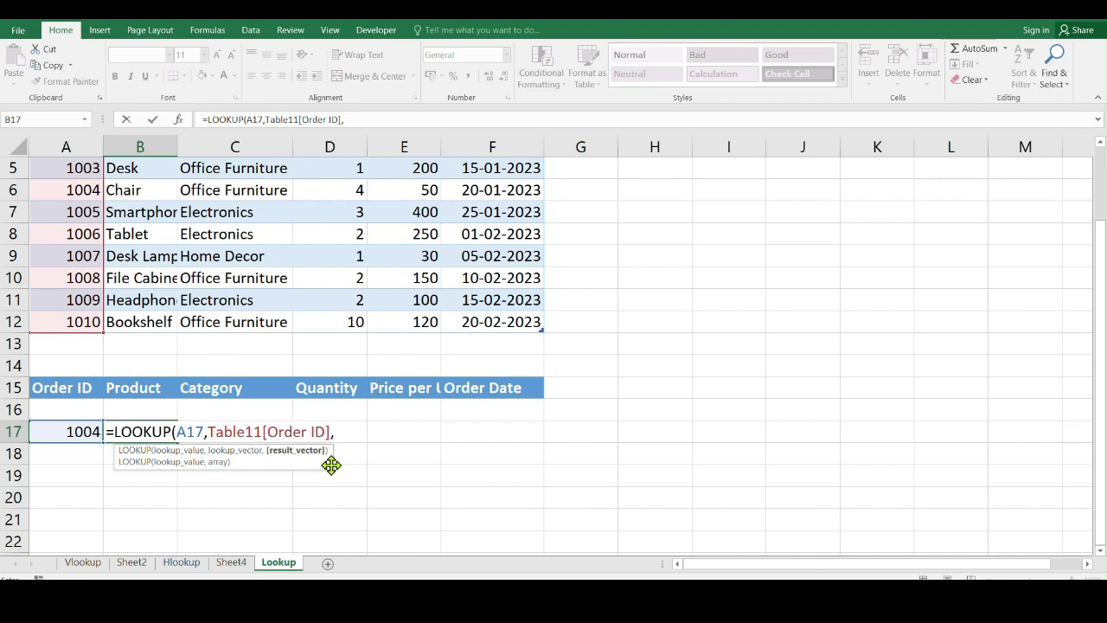
pyautogui.scroll(1, 300, 467)
pyautogui.scroll(1, 300, 467)
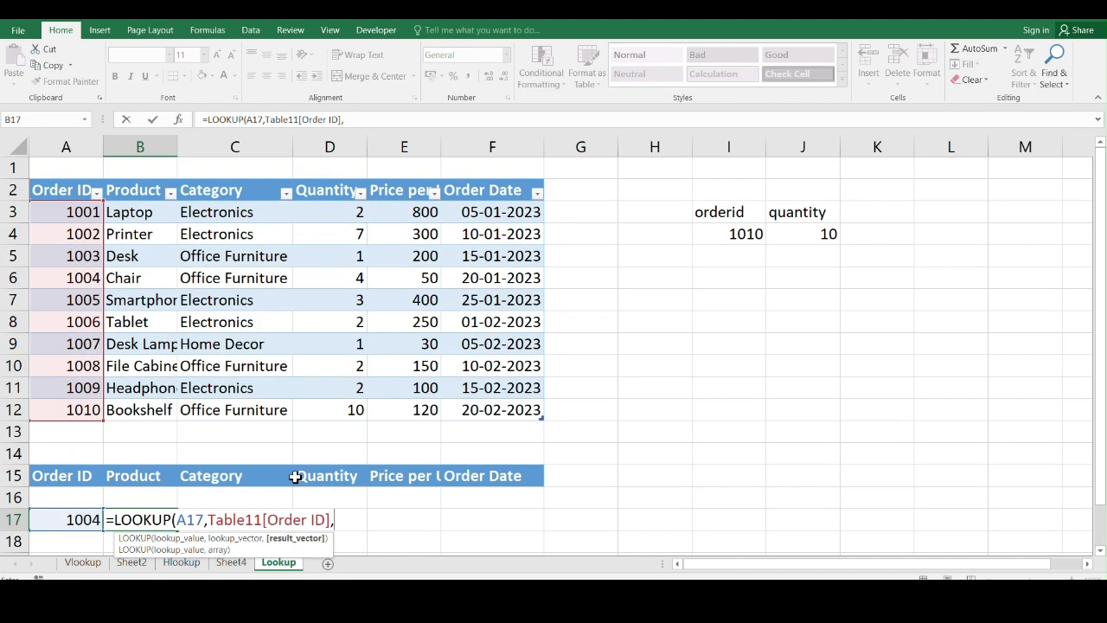
pyautogui.scroll(-1, 343, 420)
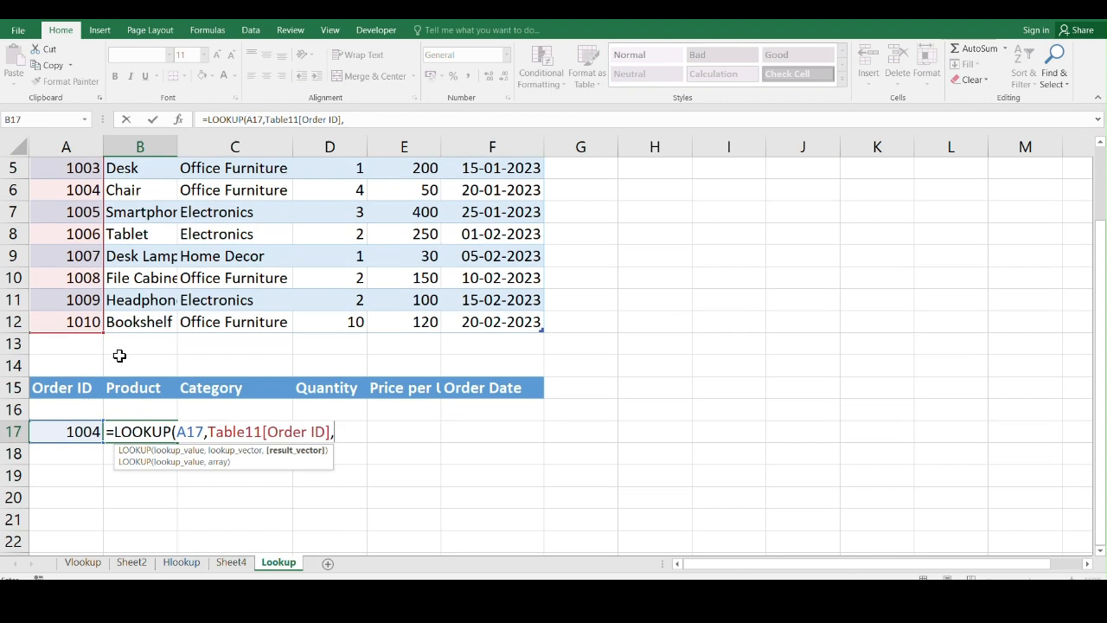
pyautogui.scroll(-1, 130, 403)
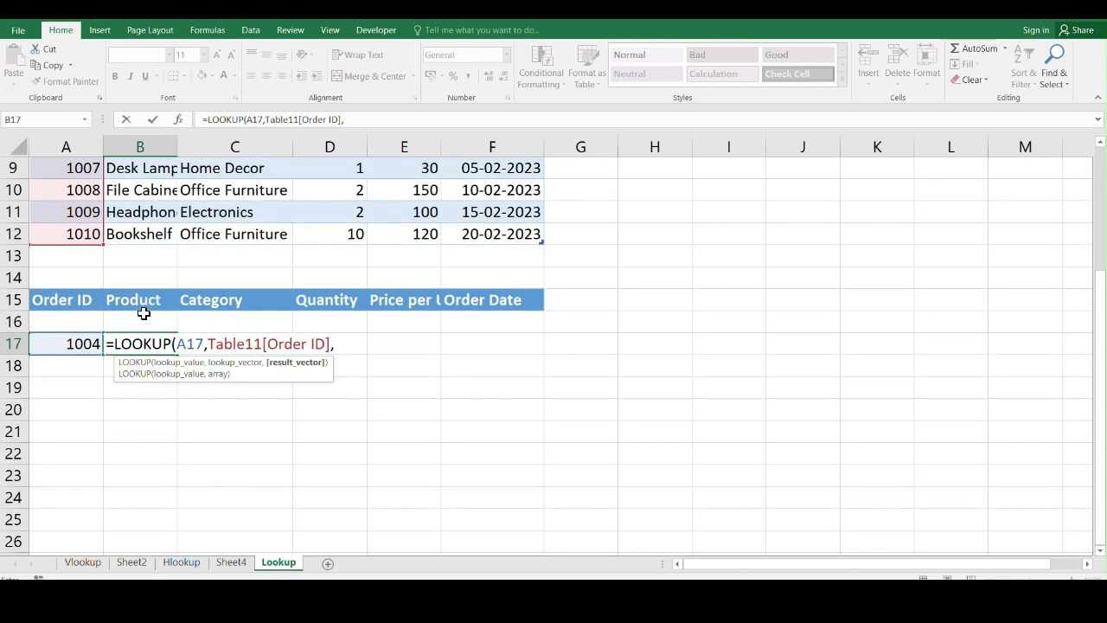
pyautogui.scroll(2, 144, 346)
pyautogui.moveTo(141, 211); pyautogui.dragTo(151, 406)
pyautogui.write(',')
pyautogui.press('BackSpace')
pyautogui.write(')')
pyautogui.press('Return')
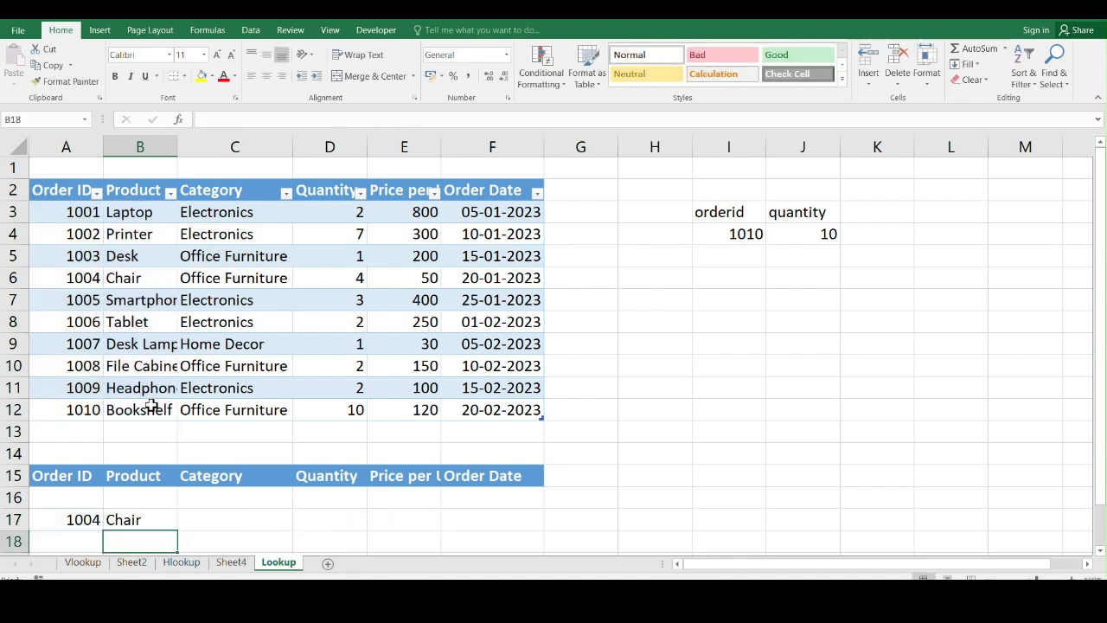
pyautogui.scroll(-1, 140, 388)
pyautogui.scroll(-1, 139, 389)
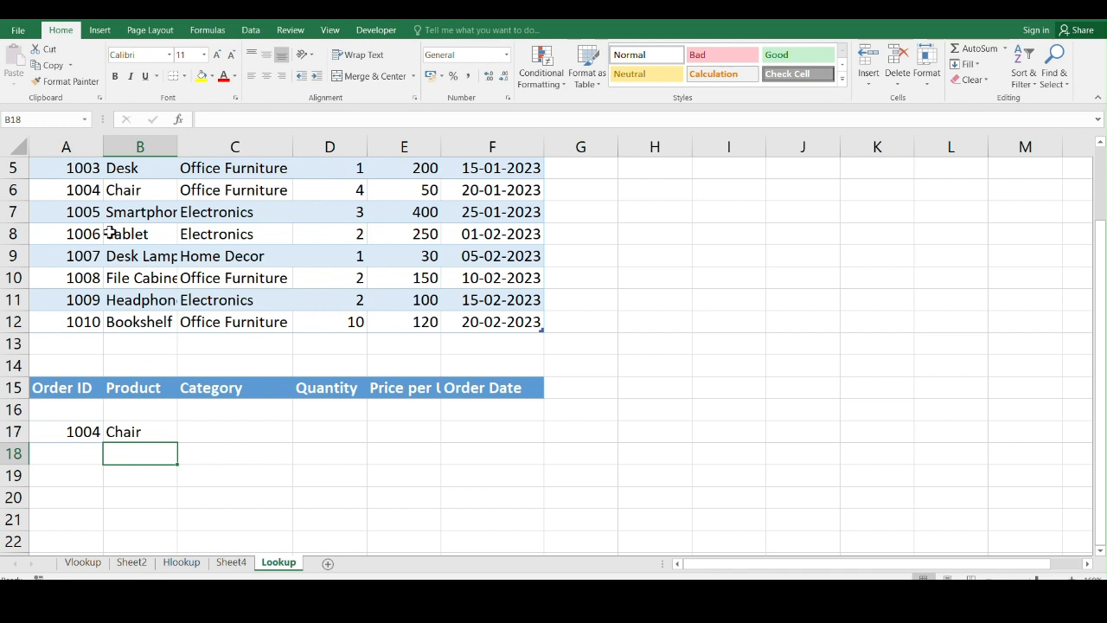
# Fill the LOOKUP formula from B17 across the row through F17.
pyautogui.click(141, 435)
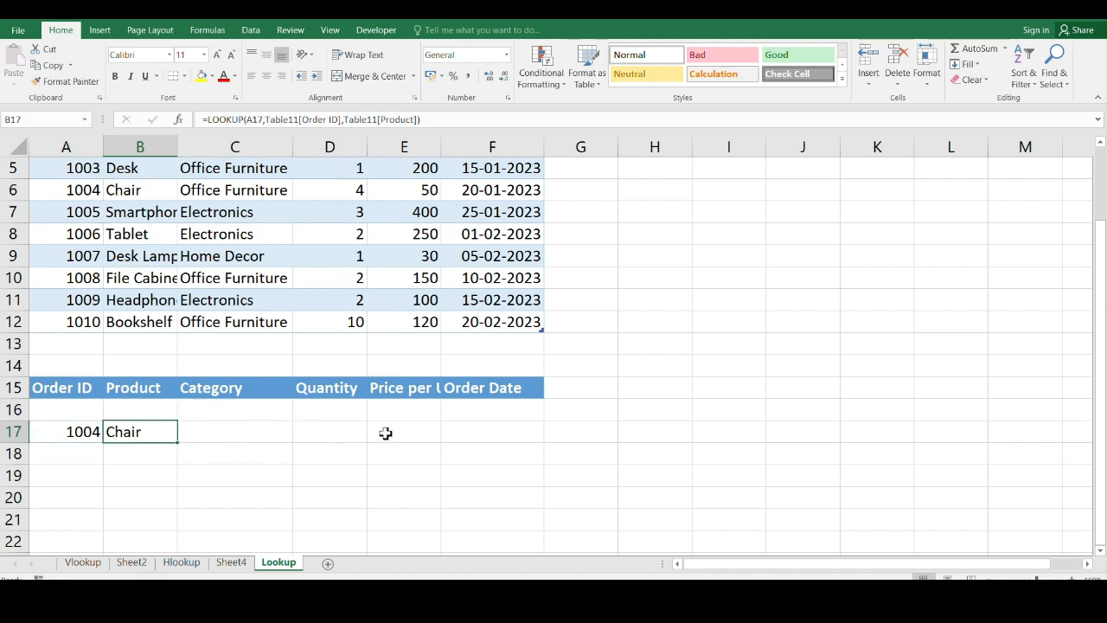
pyautogui.click(196, 435)
pyautogui.click(151, 433)
pyautogui.moveTo(177, 442); pyautogui.dragTo(523, 448)
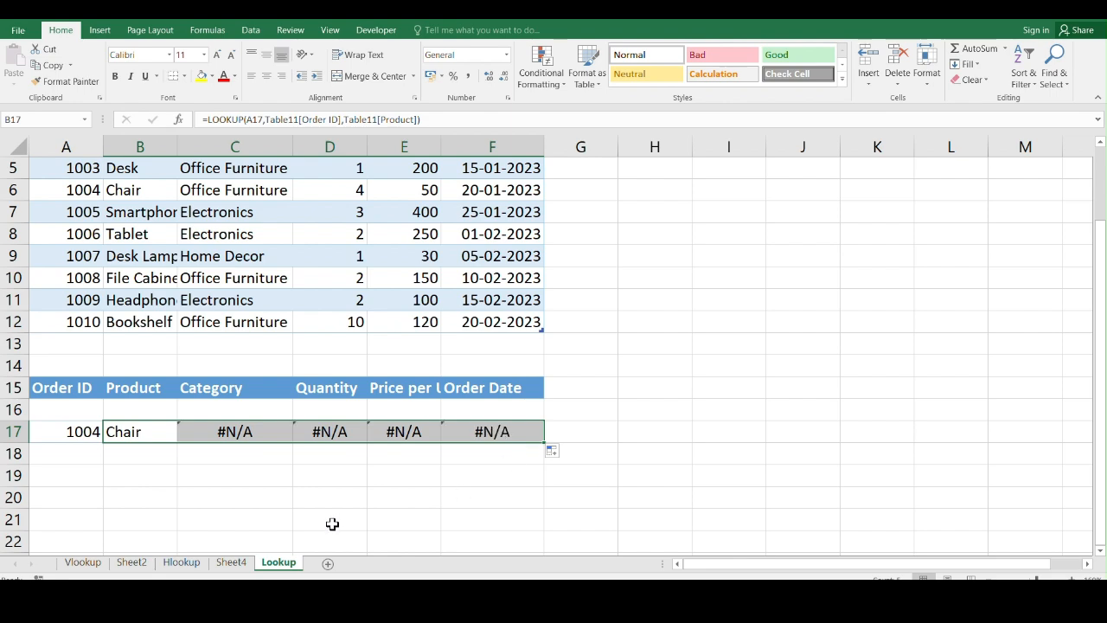
pyautogui.scroll(2, 354, 524)
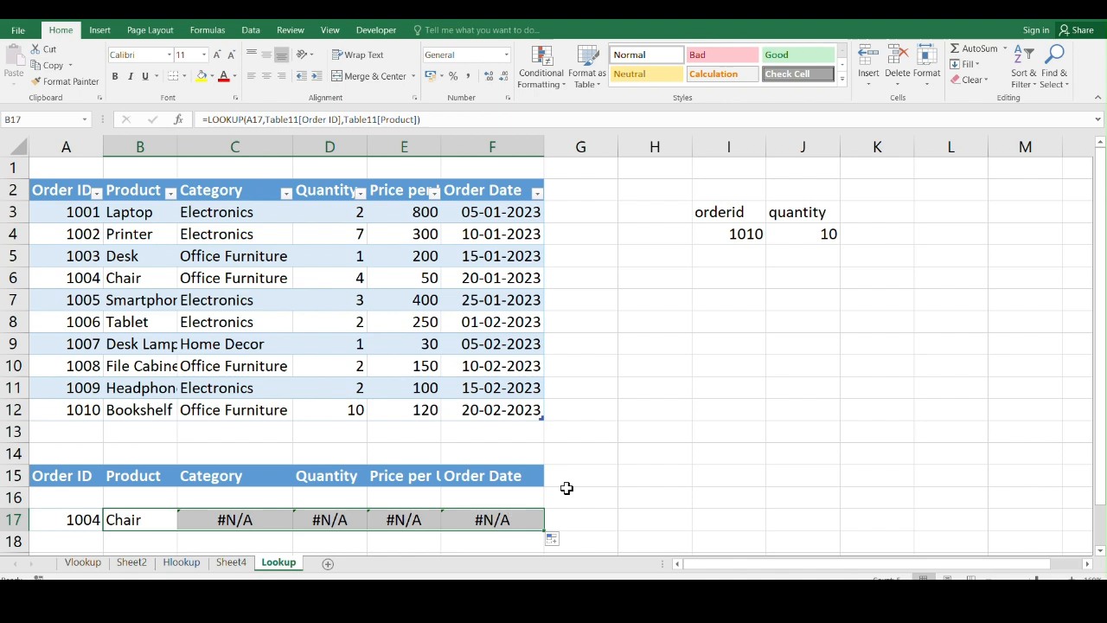
# Enter the chair's order ID in A19 and start a LOOKUP formula in B19 with A19 as the lookup value.
pyautogui.scroll(-4, 341, 507)
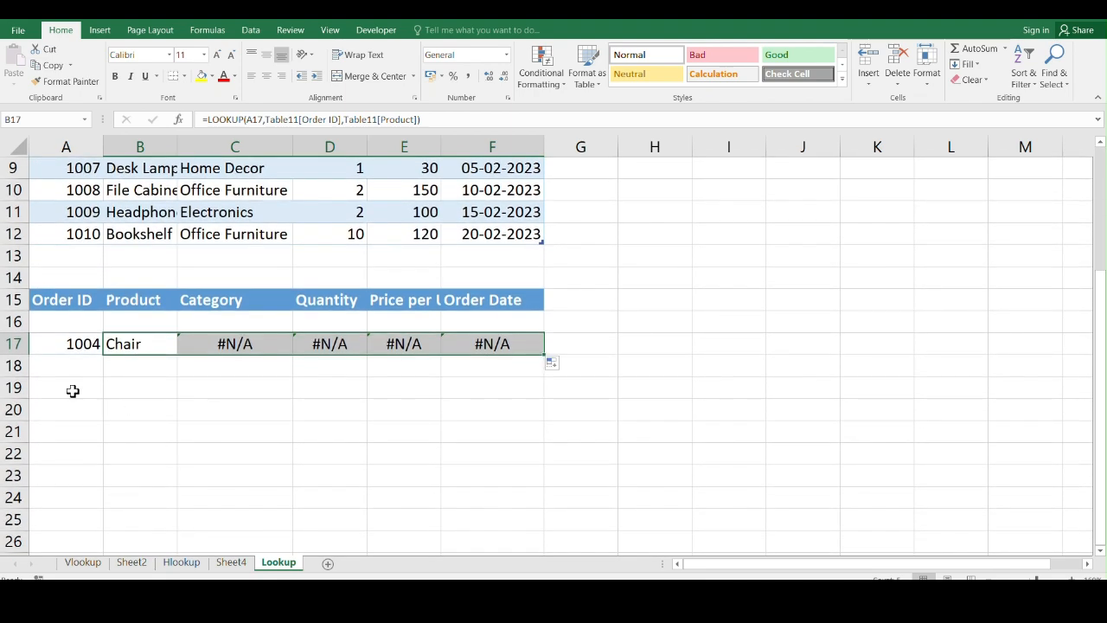
pyautogui.click(73, 389)
pyautogui.write('1004')
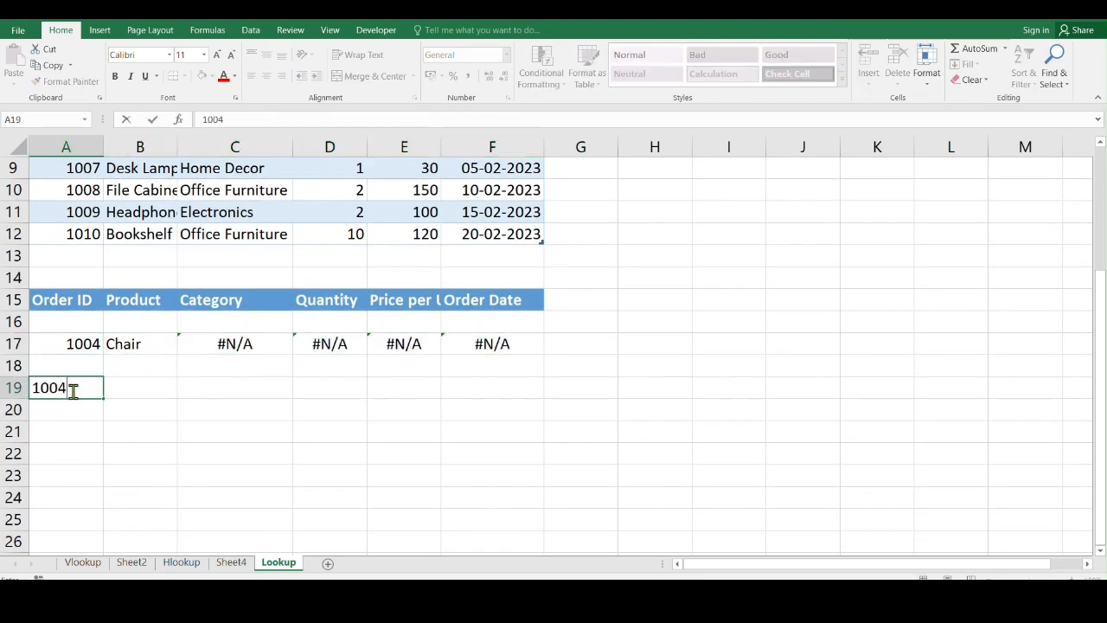
pyautogui.press('Tab')
pyautogui.write('=loo')
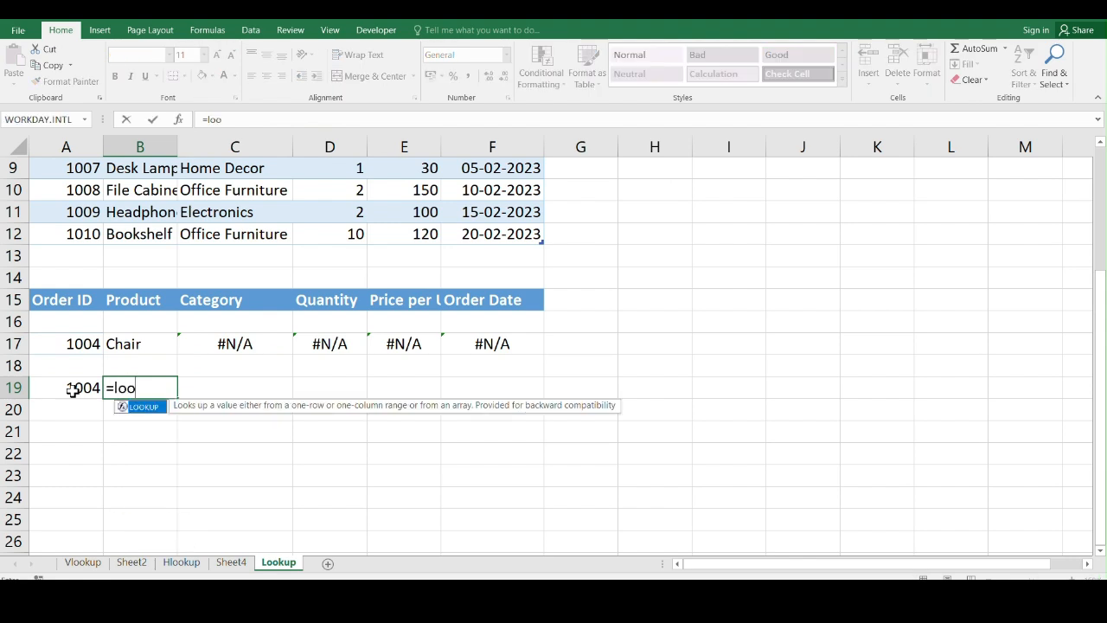
pyautogui.press('Tab')
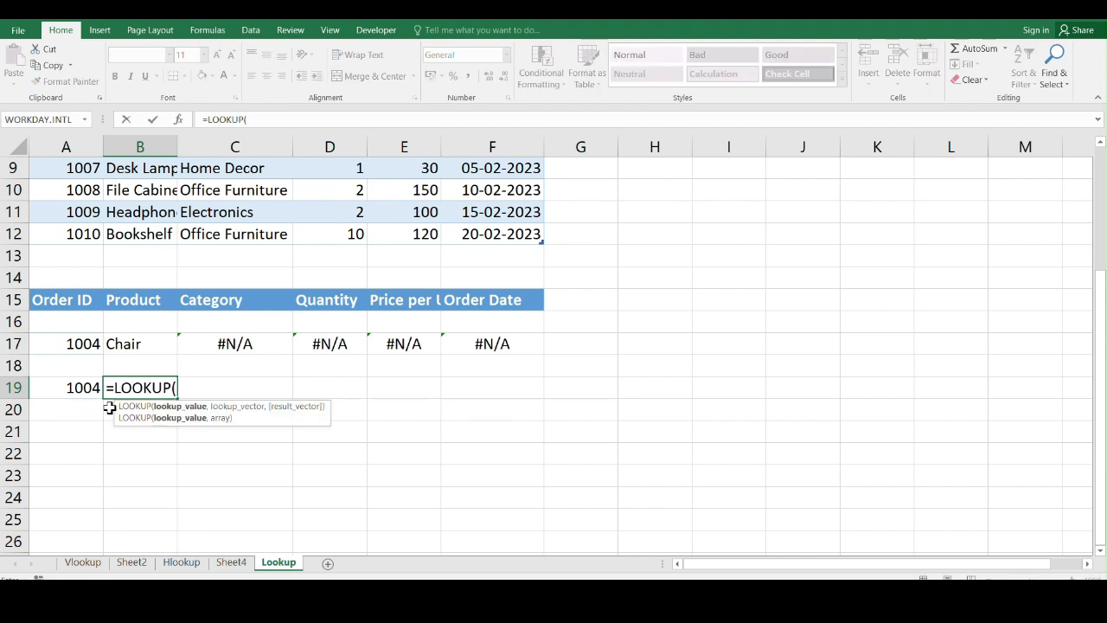
pyautogui.click(81, 388)
pyautogui.write(',')
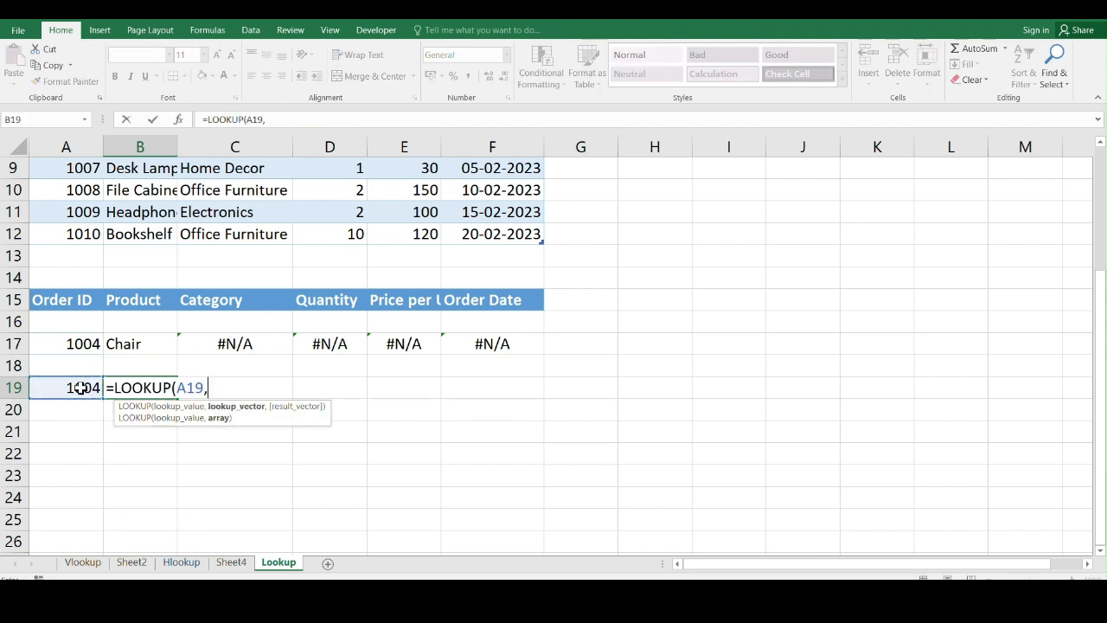
# Complete the B19 formula's arguments with the table's Order ID column as lookup vector and its Product column as result vector.
pyautogui.scroll(3, 111, 359)
pyautogui.moveTo(69, 214); pyautogui.dragTo(58, 408)
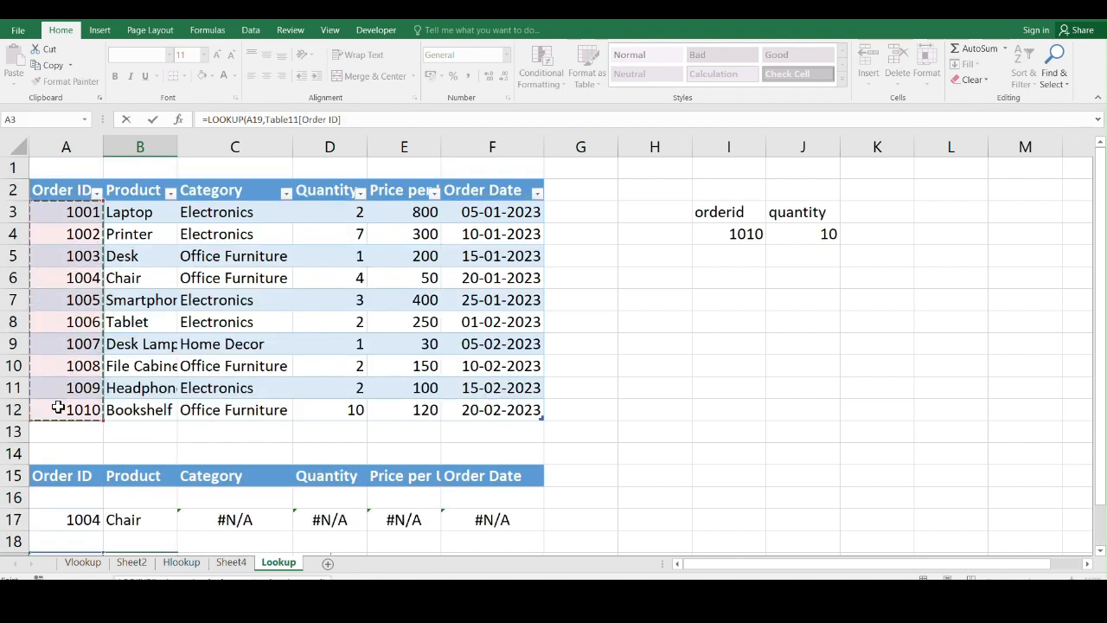
pyautogui.write(',')
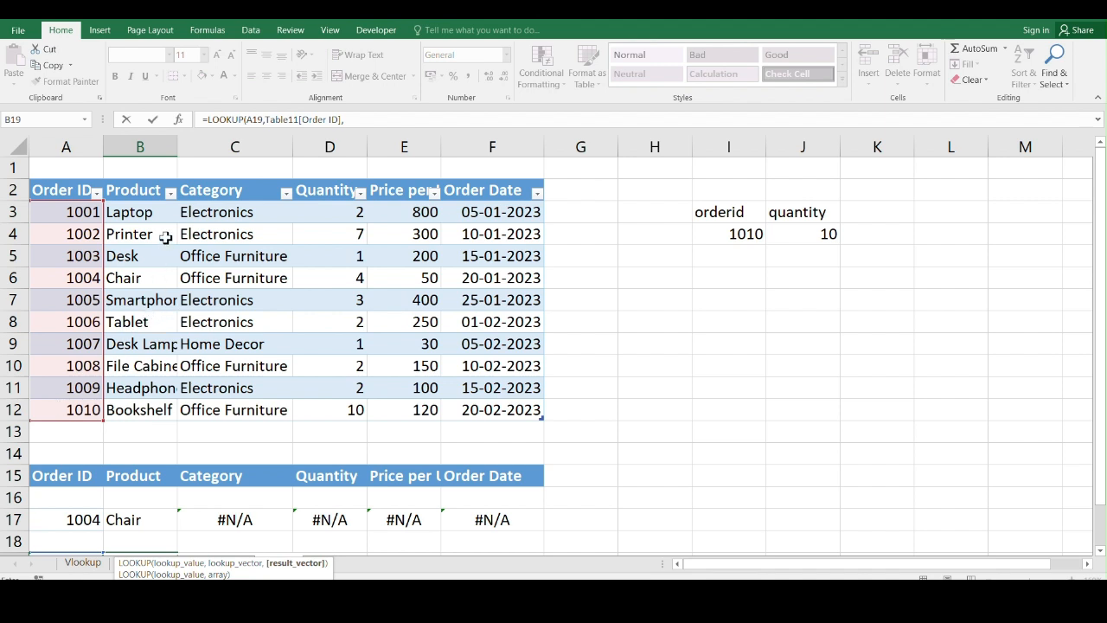
pyautogui.moveTo(141, 215); pyautogui.dragTo(137, 406)
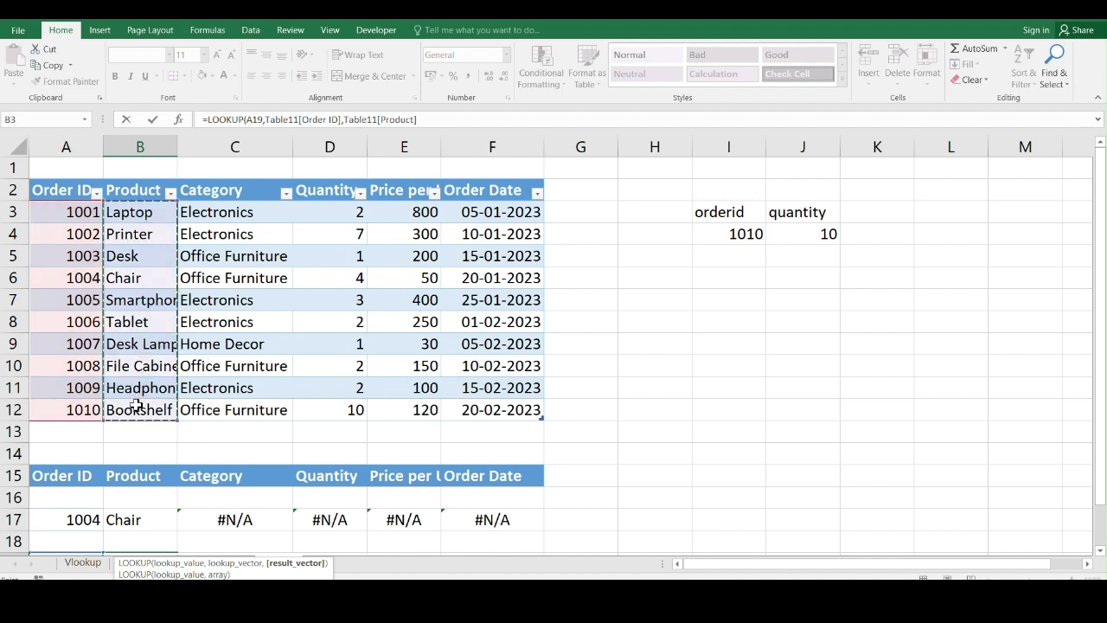
pyautogui.write(',')
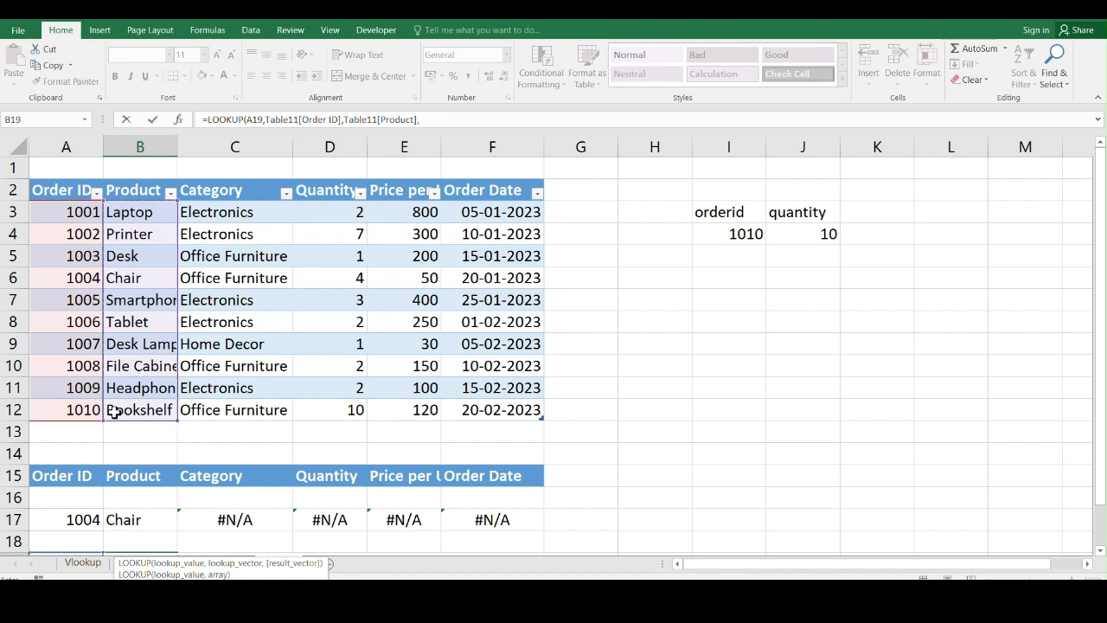
pyautogui.scroll(-1, 364, 347)
pyautogui.scroll(1, 369, 355)
pyautogui.click(430, 119)
pyautogui.press('BackSpace')
pyautogui.write(')')
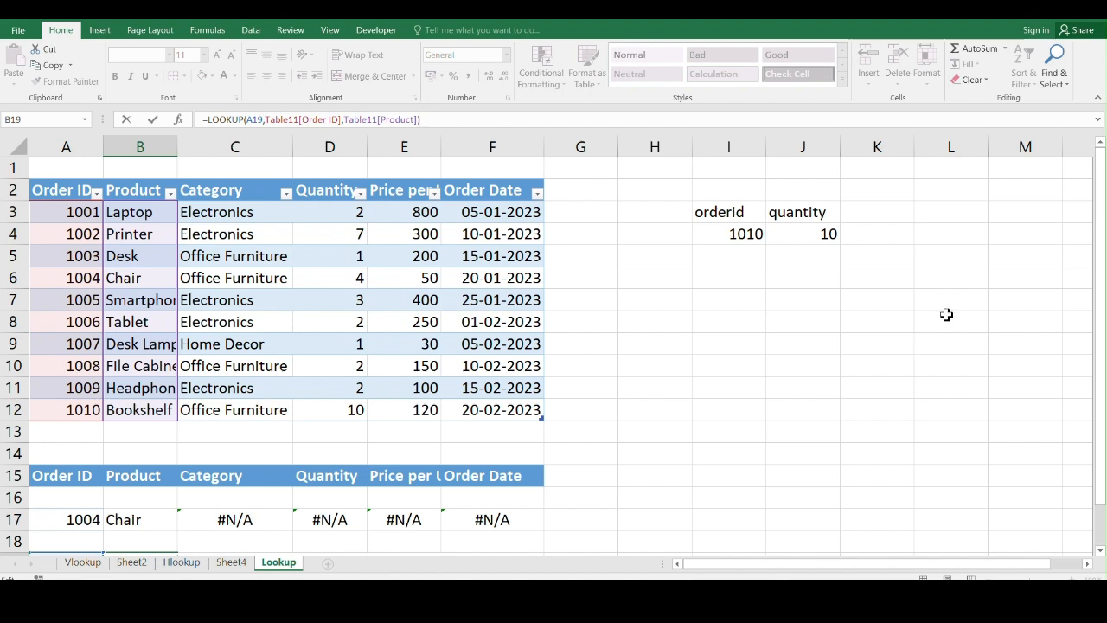
# Make the lookup value in the B19 formula an absolute reference, $A$19.
pyautogui.moveTo(1102, 223); pyautogui.dragTo(1102, 228)
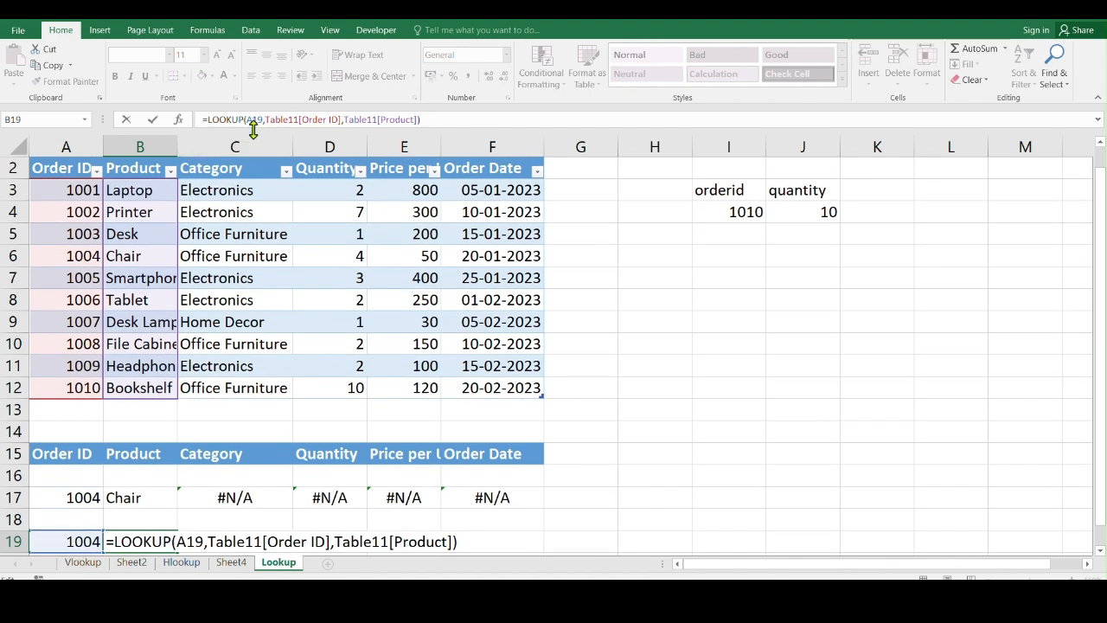
pyautogui.click(254, 121)
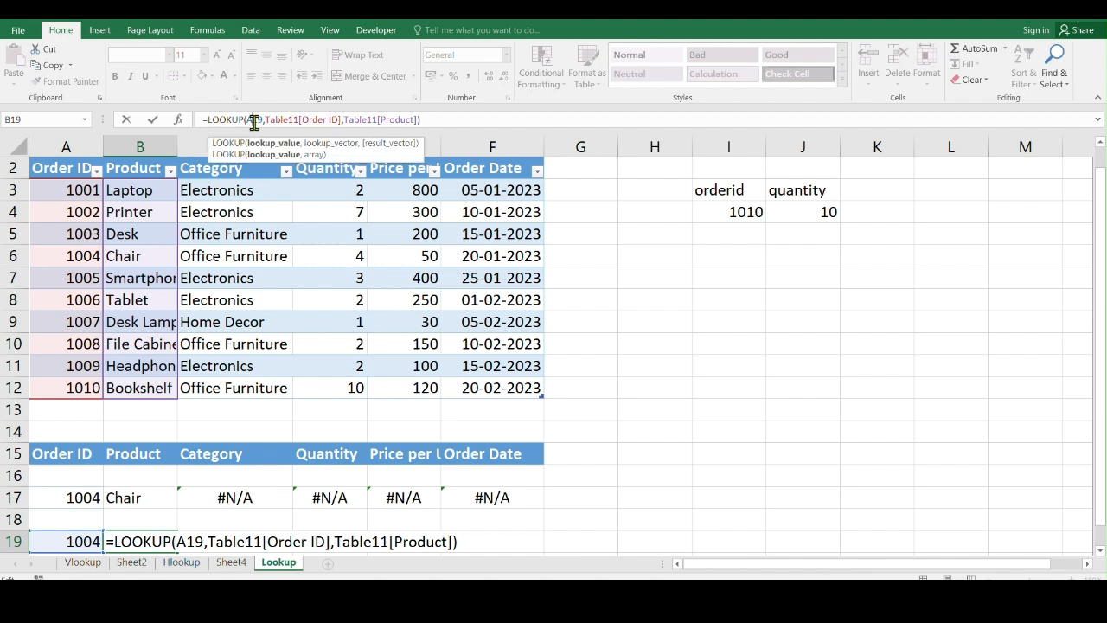
pyautogui.press('F4')
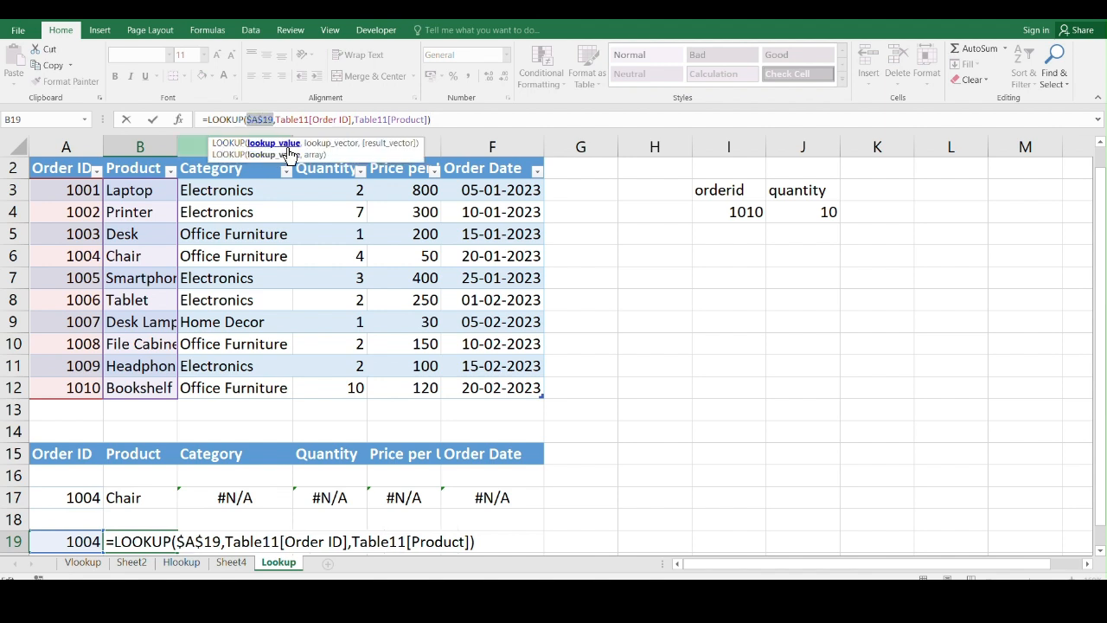
# Remove the Table11[Order ID] reference from the lookup vector argument of the B19 formula.
pyautogui.click(322, 119)
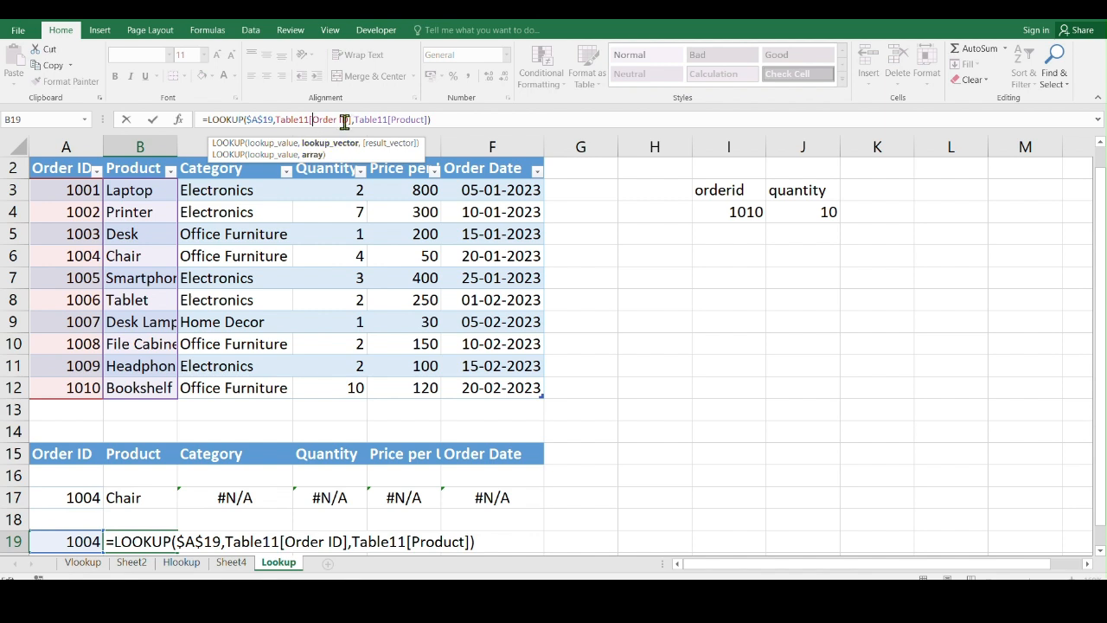
pyautogui.press('BackSpace')
pyautogui.press('BackSpace')
pyautogui.press('BackSpace')
pyautogui.press('BackSpace')
pyautogui.press('BackSpace')
pyautogui.press('BackSpace')
pyautogui.press('BackSpace')
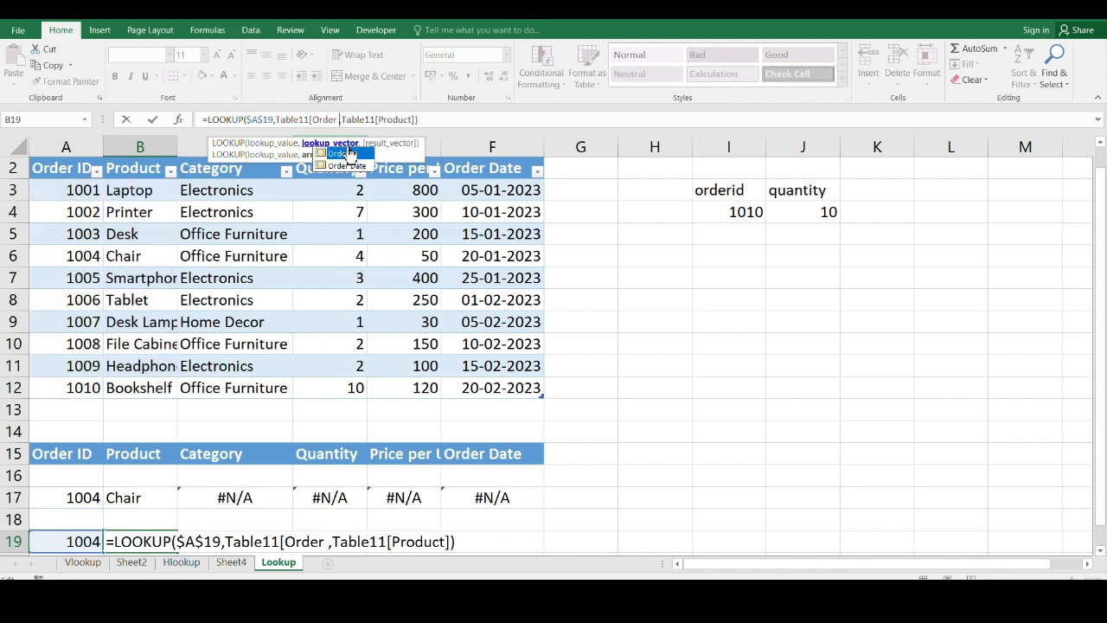
pyautogui.press('BackSpace')
pyautogui.press('BackSpace')
pyautogui.press('BackSpace')
pyautogui.press('BackSpace')
pyautogui.press('BackSpace')
pyautogui.press('BackSpace')
pyautogui.press('BackSpace')
pyautogui.press('BackSpace')
pyautogui.press('BackSpace')
pyautogui.press('BackSpace')
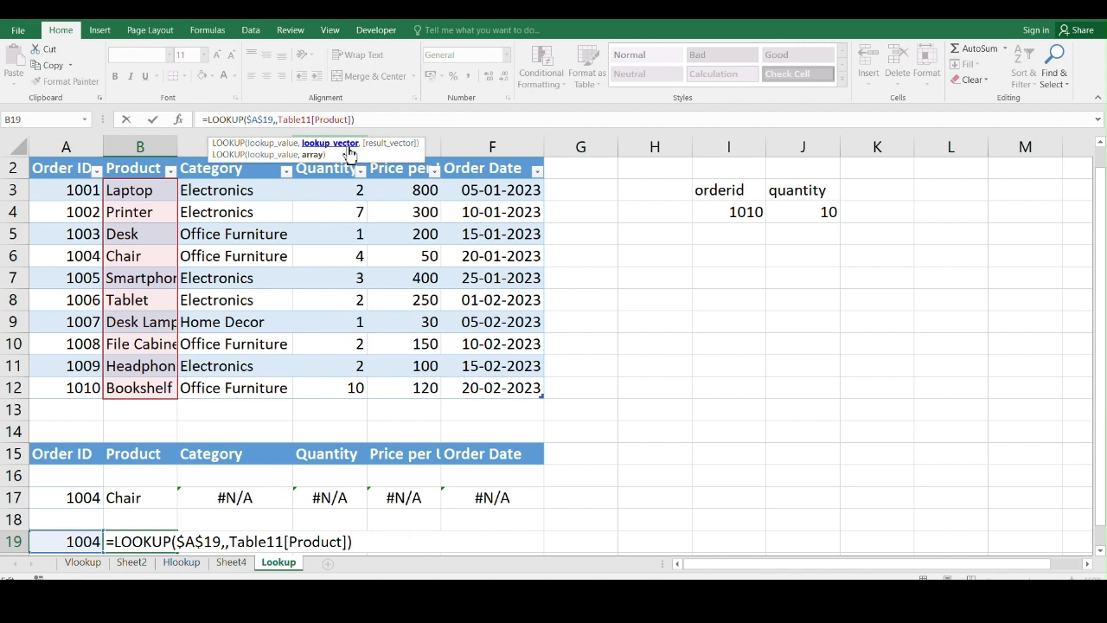
# Enter the absolute range $A$3:$A$12 as the lookup vector, keep Table11[Product] as result vector, and commit the B19 formula.
pyautogui.write('a3')
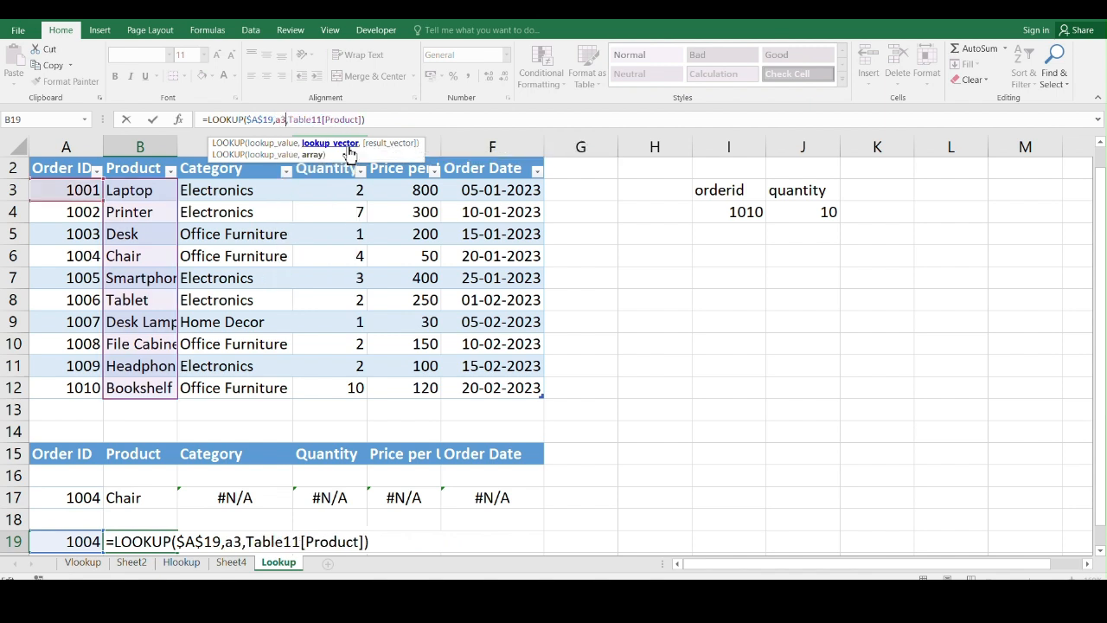
pyautogui.press('F4')
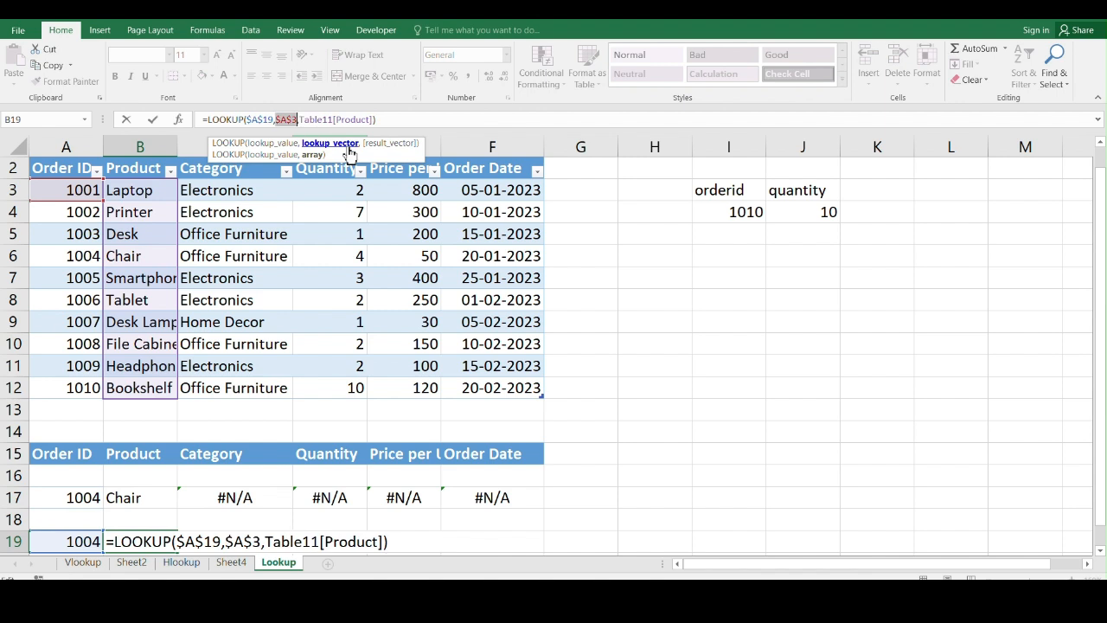
pyautogui.press('Right')
pyautogui.write(':')
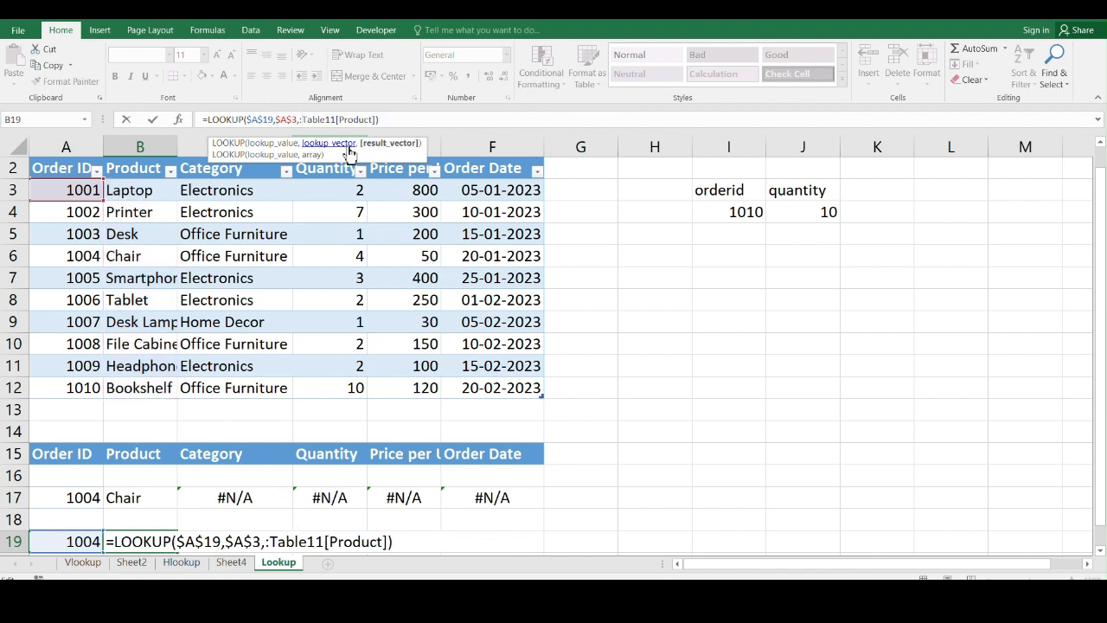
pyautogui.press('BackSpace')
pyautogui.press('BackSpace')
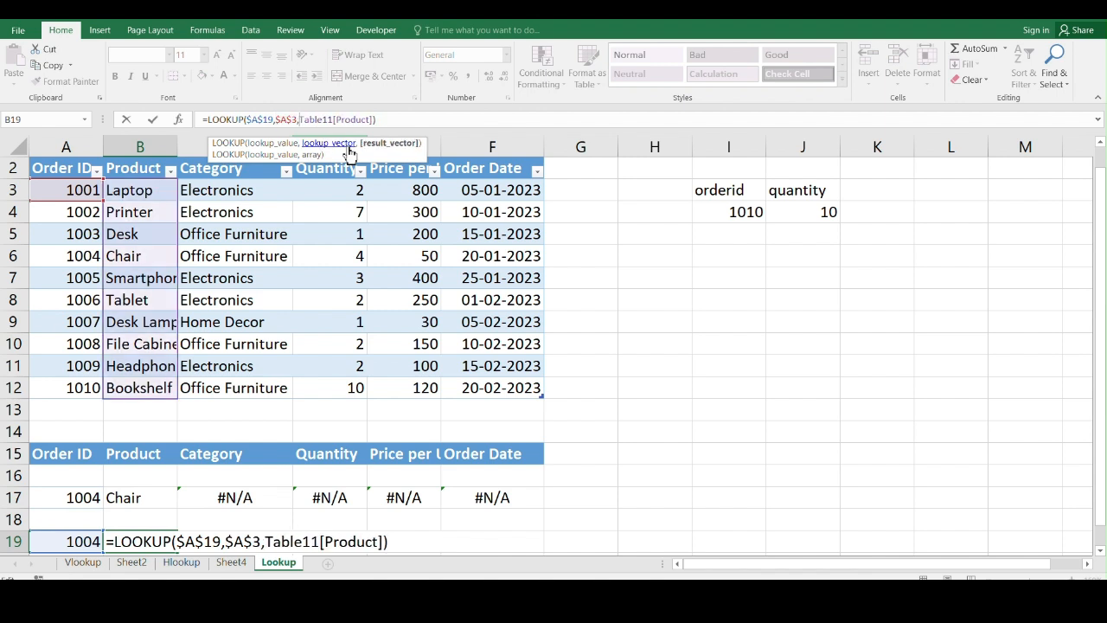
pyautogui.write(':')
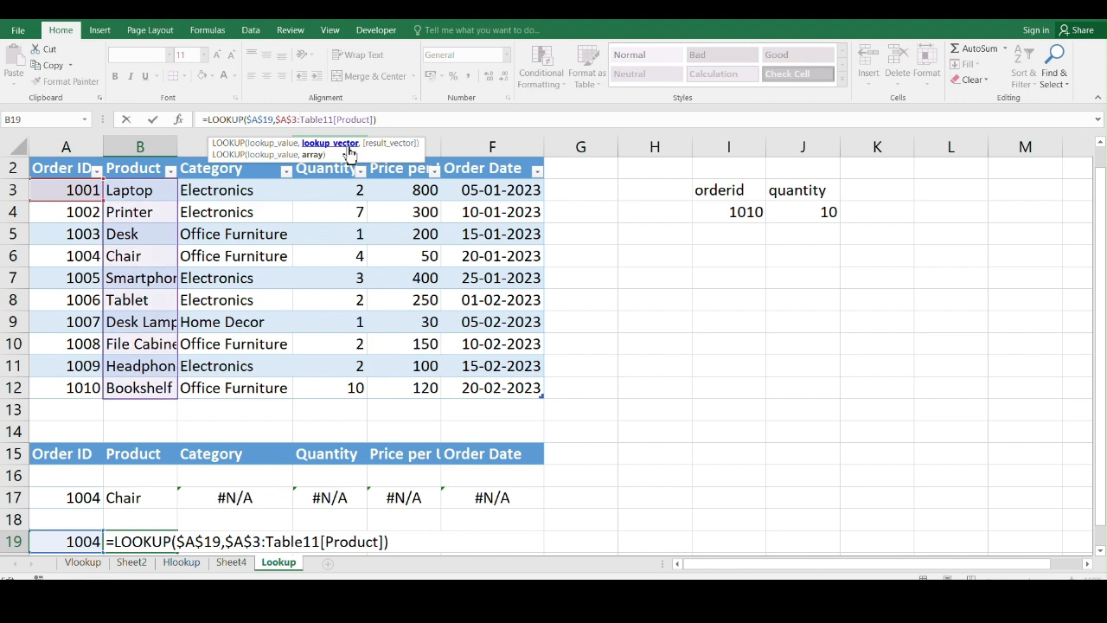
pyautogui.write('a12')
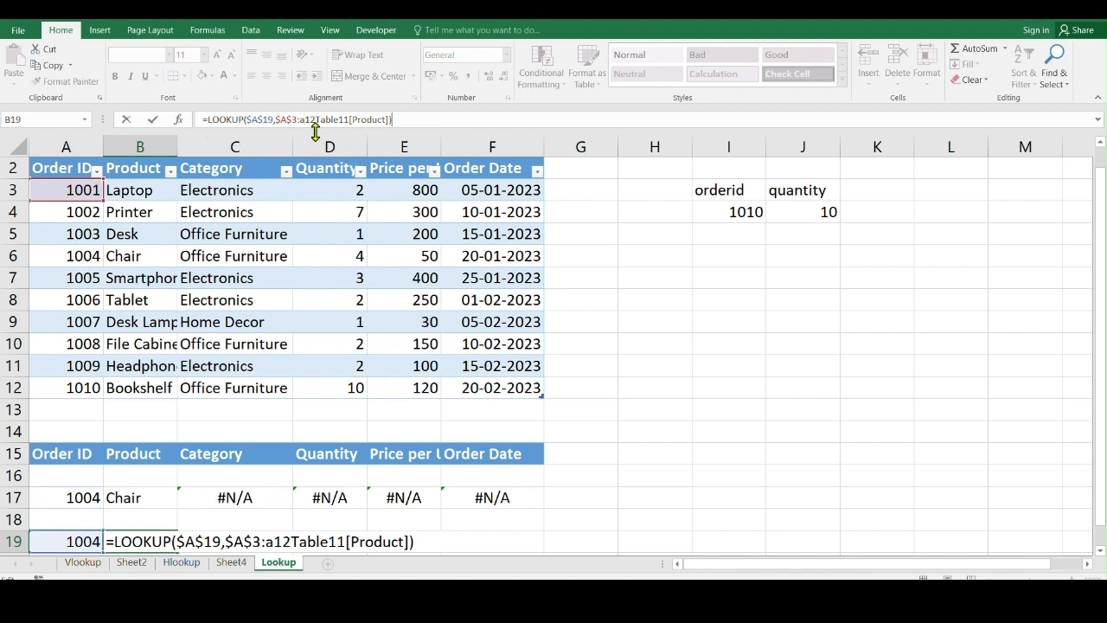
pyautogui.click(315, 120)
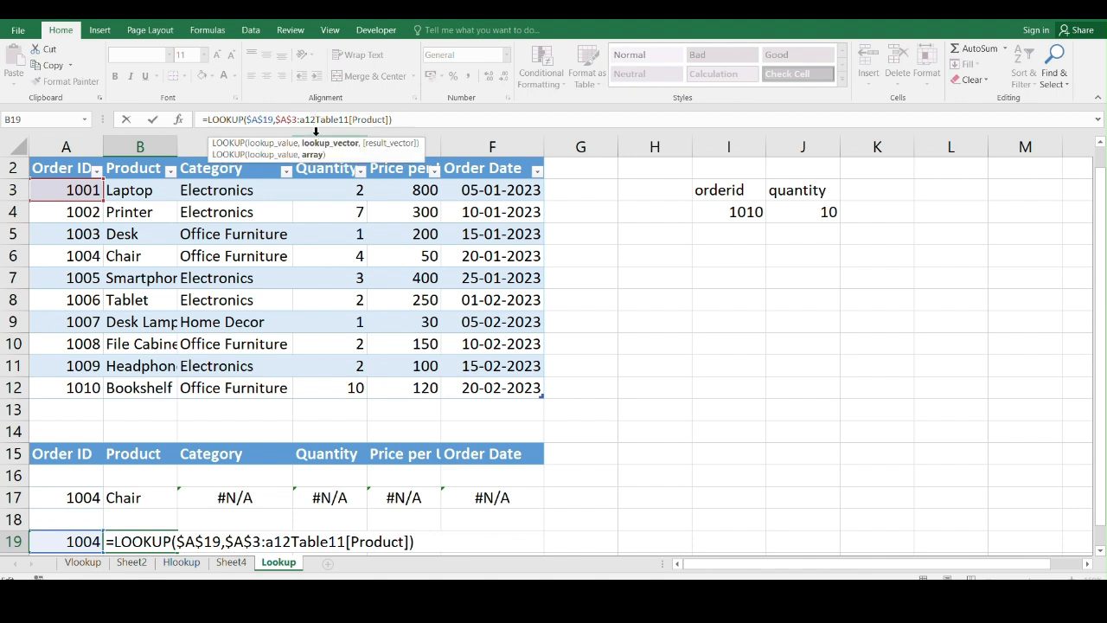
pyautogui.write(',')
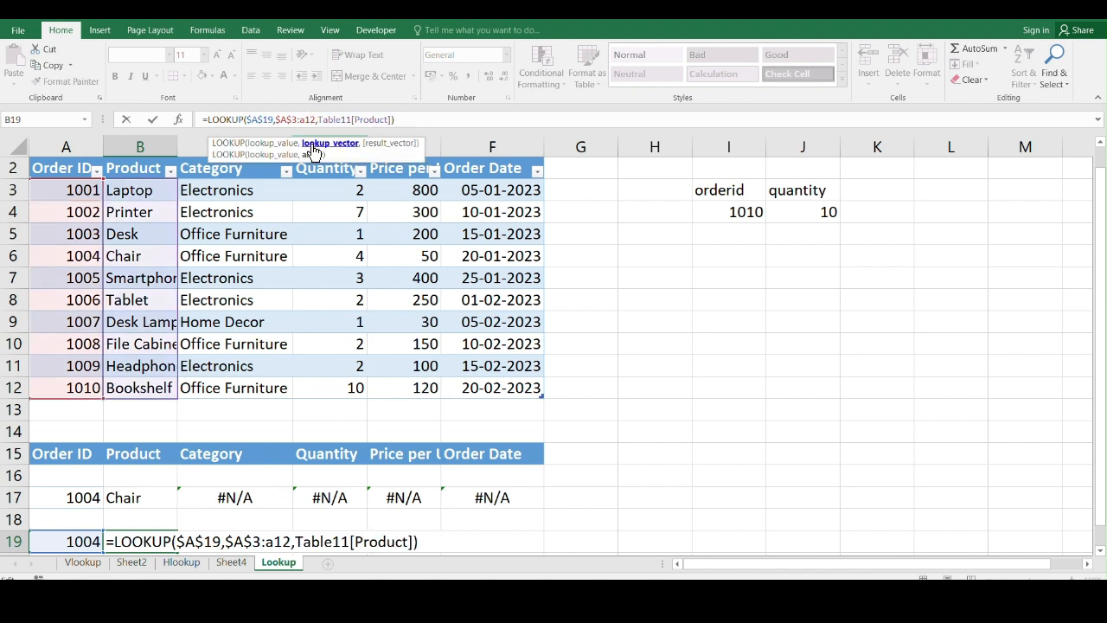
pyautogui.press('F4')
pyautogui.click(421, 120)
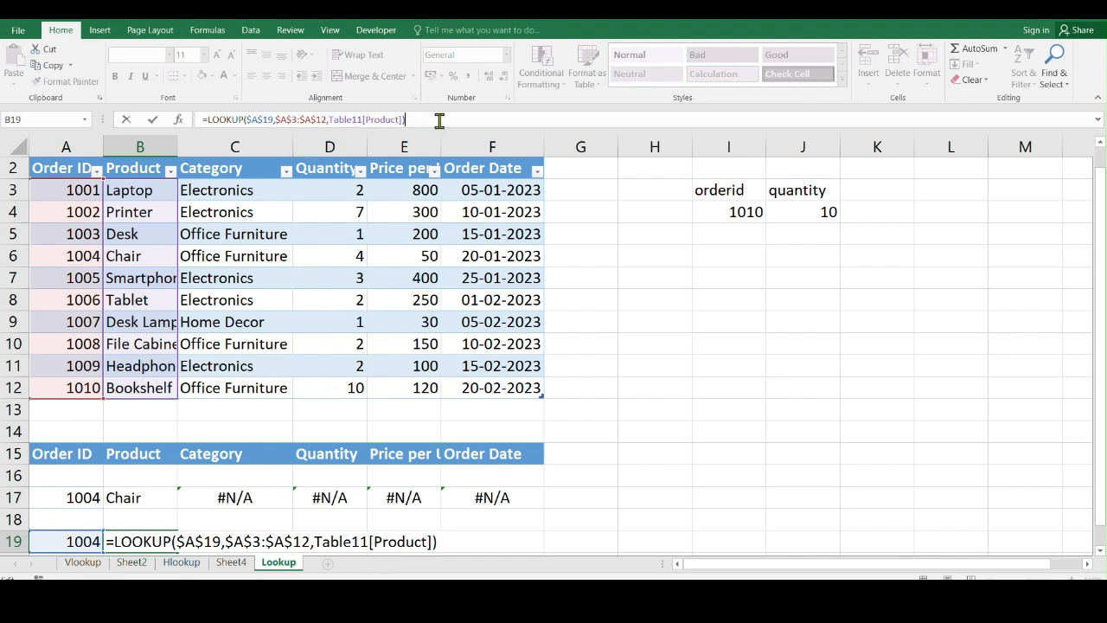
pyautogui.press('Return')
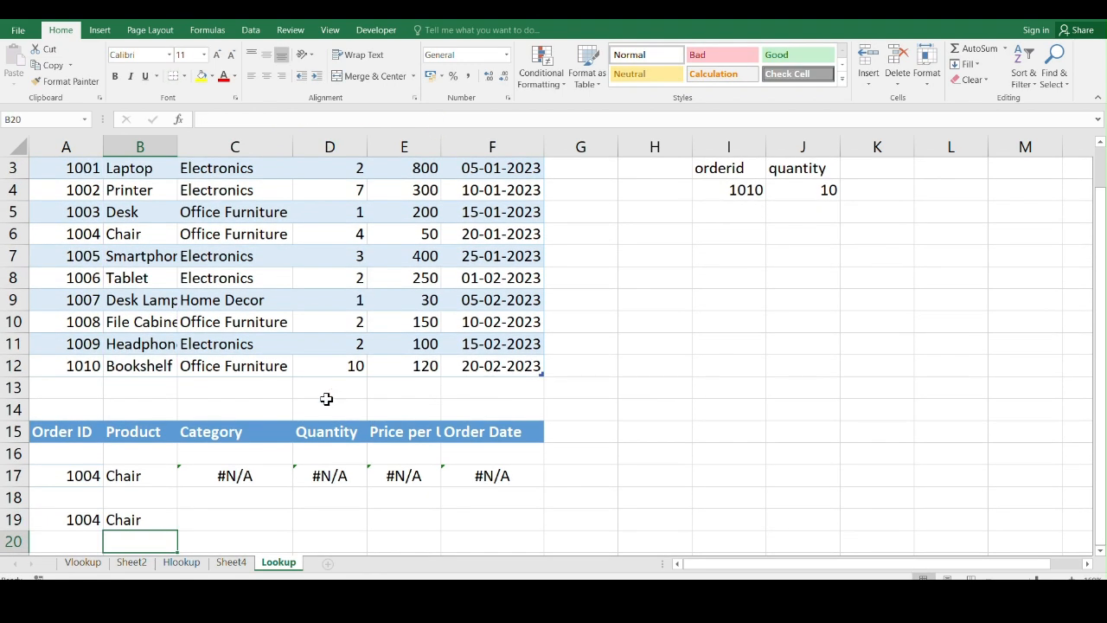
# Fill the LOOKUP formula from B19 across the row through F19.
pyautogui.scroll(-3, 245, 366)
pyautogui.click(153, 343)
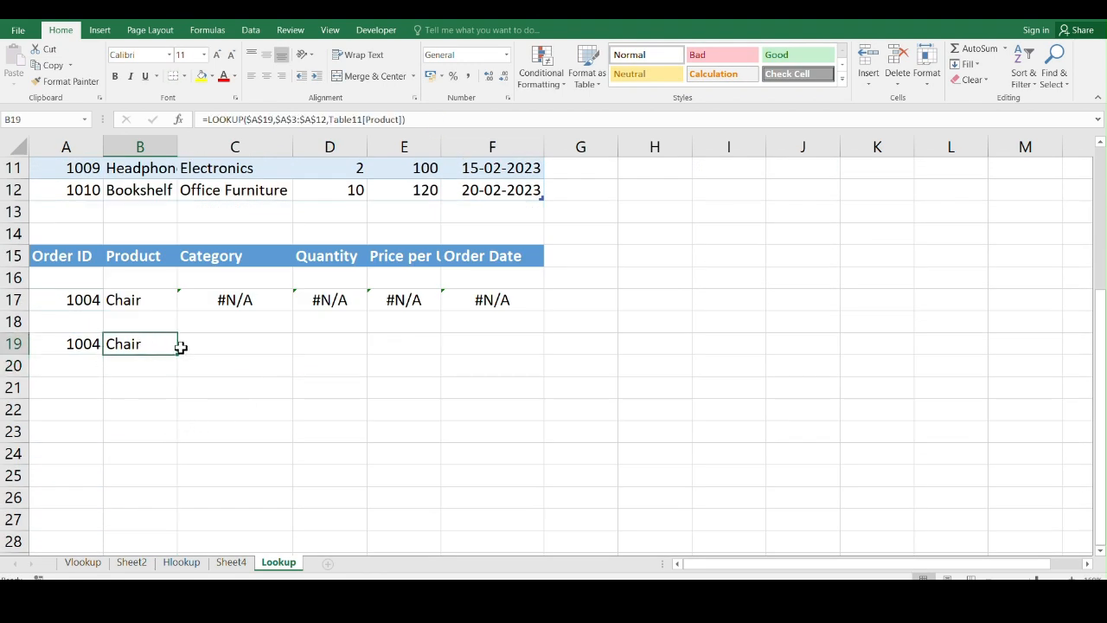
pyautogui.moveTo(194, 352); pyautogui.dragTo(528, 354)
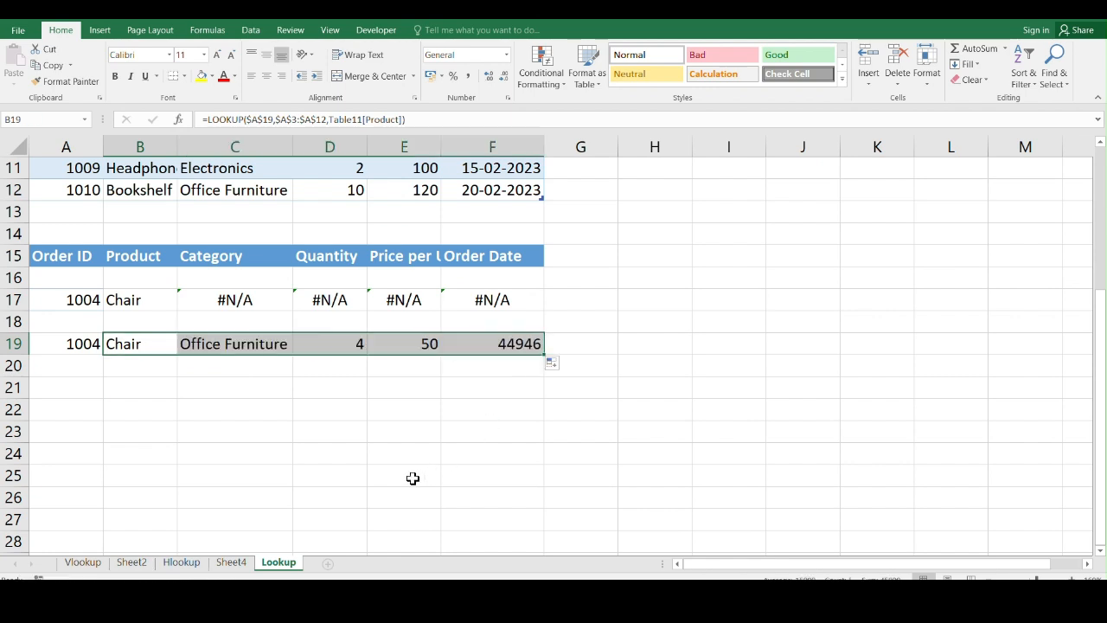
# Try to change the number format of the order date result in F19 to a time format.
pyautogui.click(512, 341)
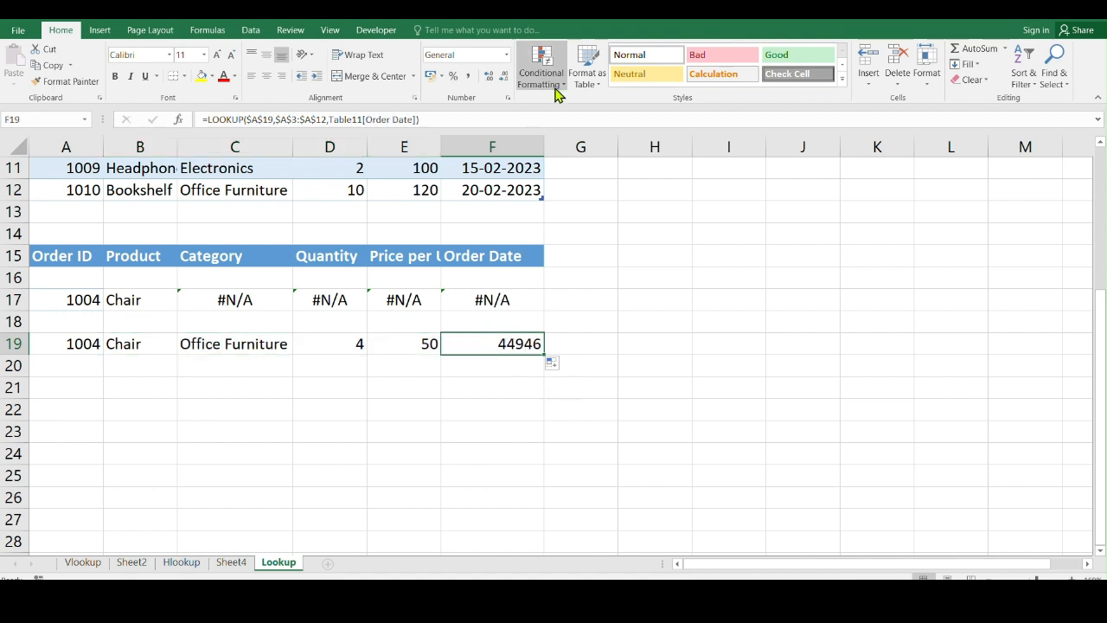
pyautogui.hotkey('ctrl', 'shift', '2')
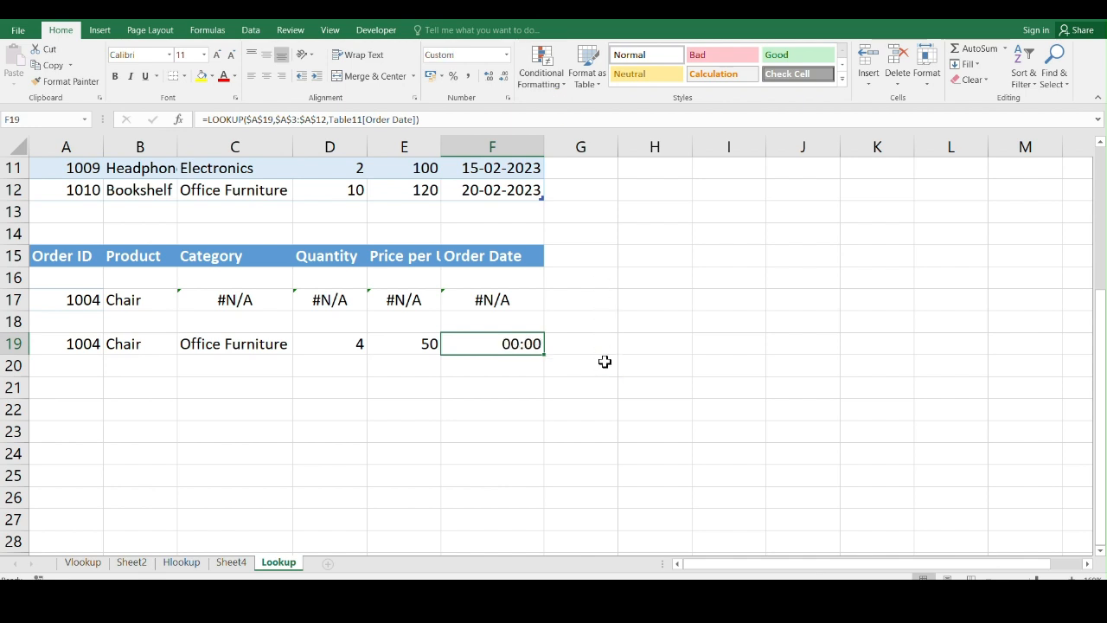
pyautogui.press('F2')
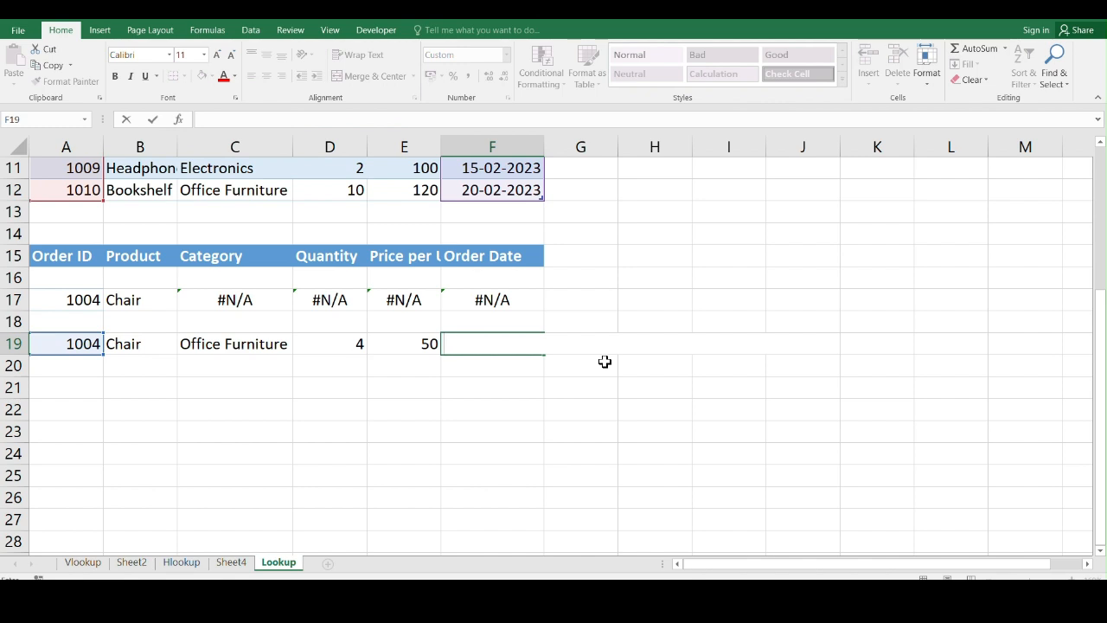
pyautogui.click(548, 429)
pyautogui.press('Escape')
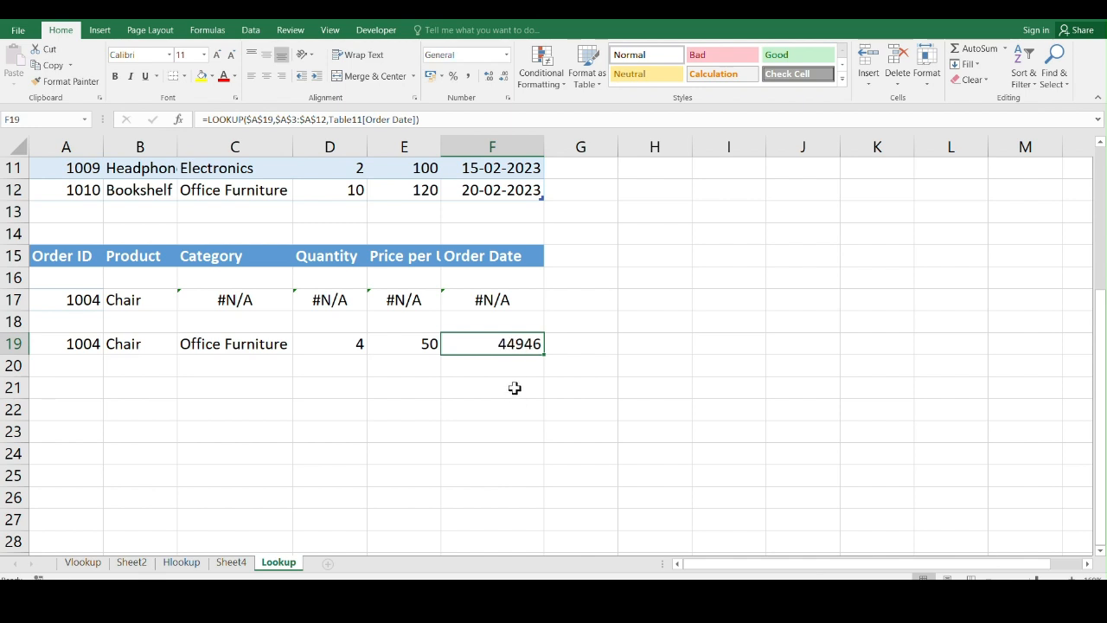
# Format the order date result in F19 as a day-month-year date after trying and undoing the Number format.
pyautogui.hotkey('ctrl', 'shift', '1')
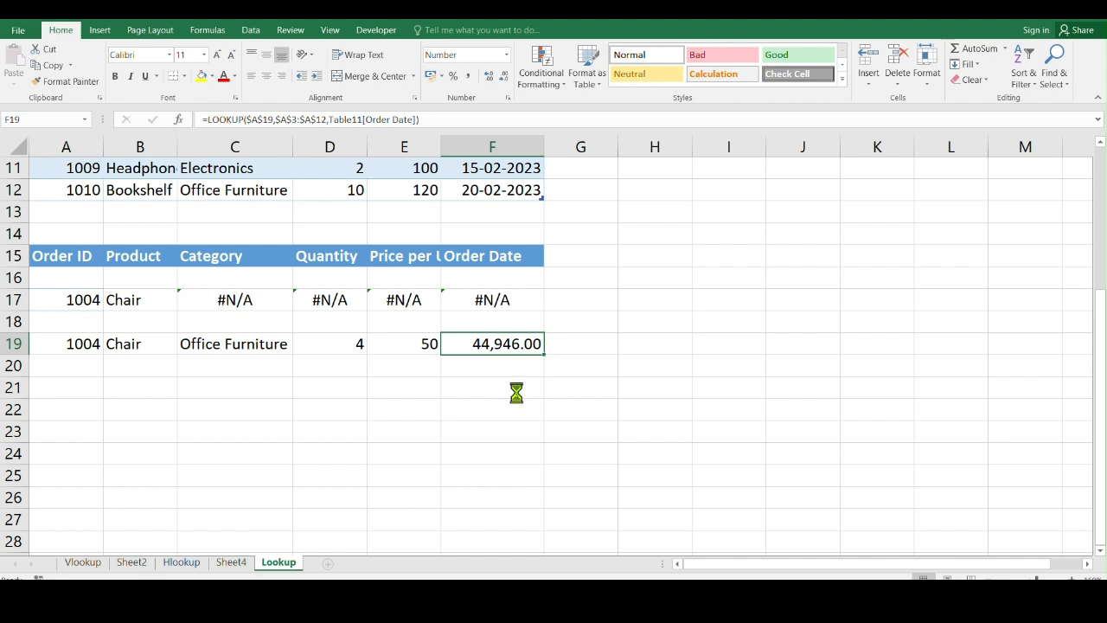
pyautogui.hotkey('ctrl', 'z')
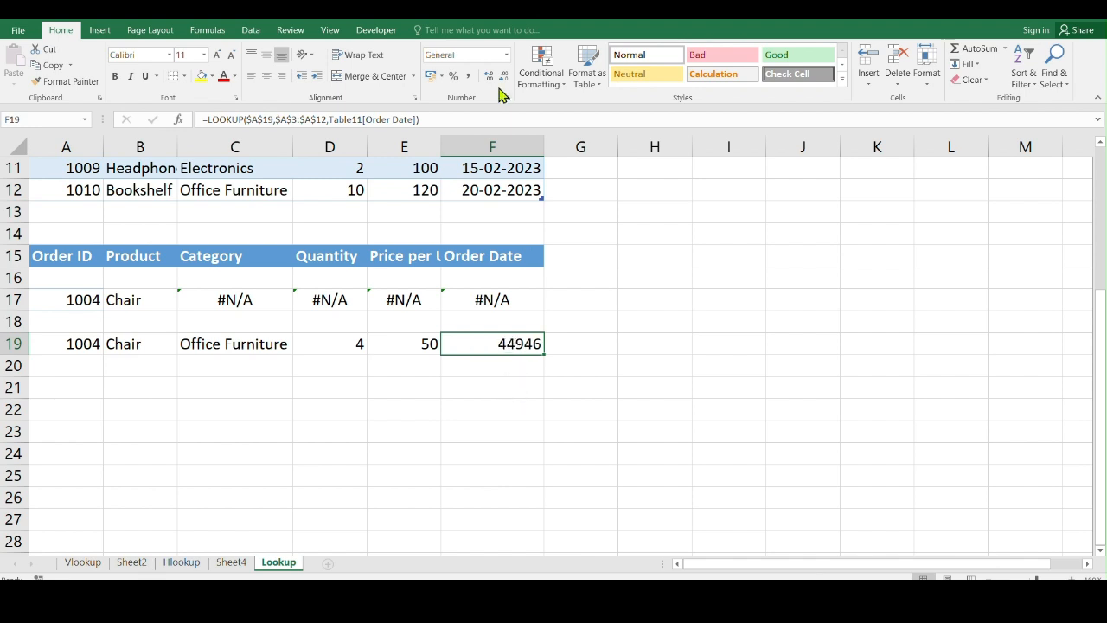
pyautogui.hotkey('ctrl', 'shift', '3')
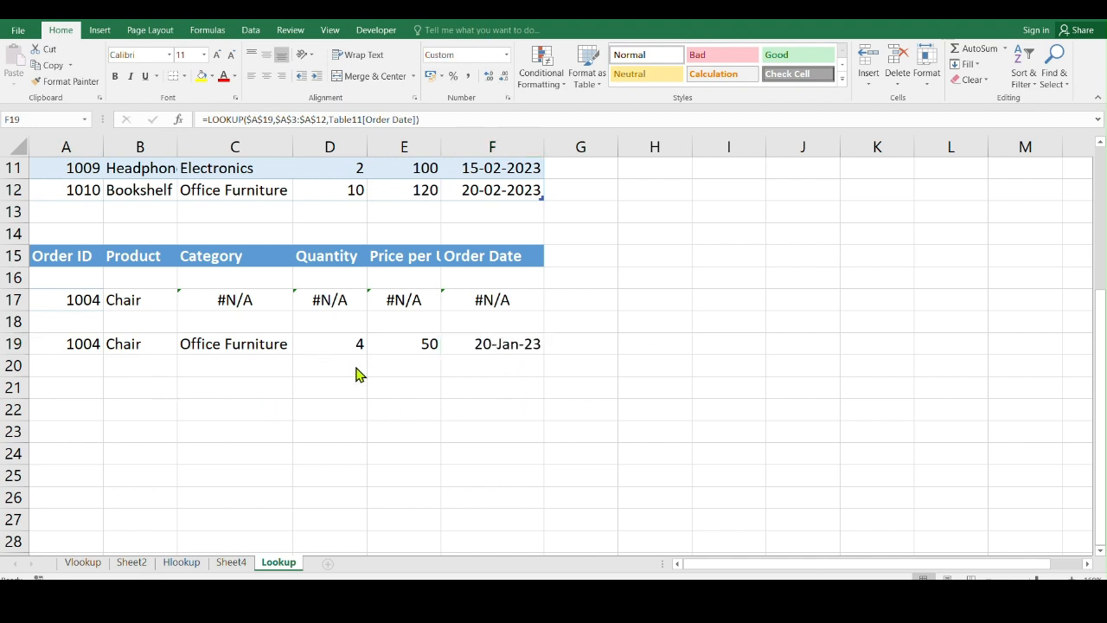
pyautogui.press('F2')
pyautogui.press('Home')
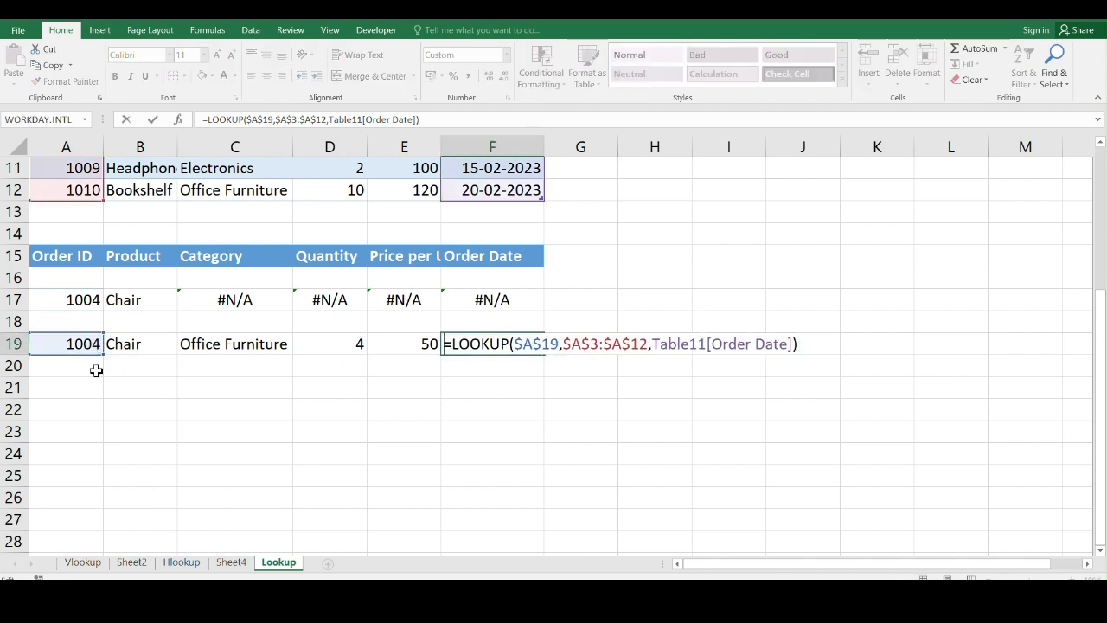
pyautogui.write('=')
pyautogui.click(95, 346)
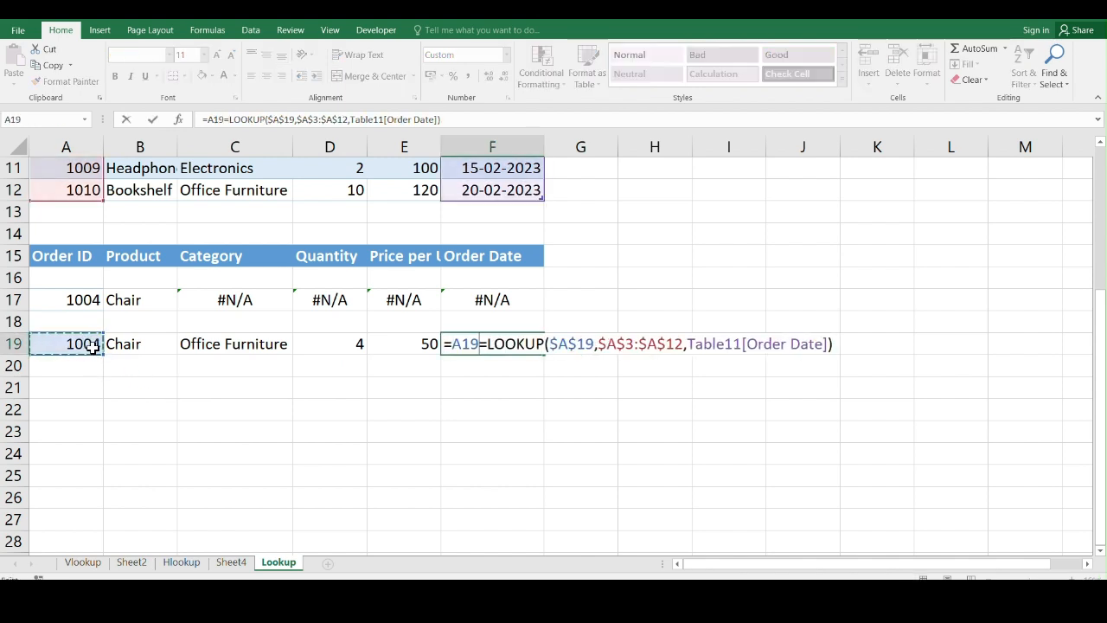
pyautogui.press('Escape')
# Change the order ID in A19 to 1005 to test the row's LOOKUP formulas.
pyautogui.click(93, 347)
pyautogui.press('F2')
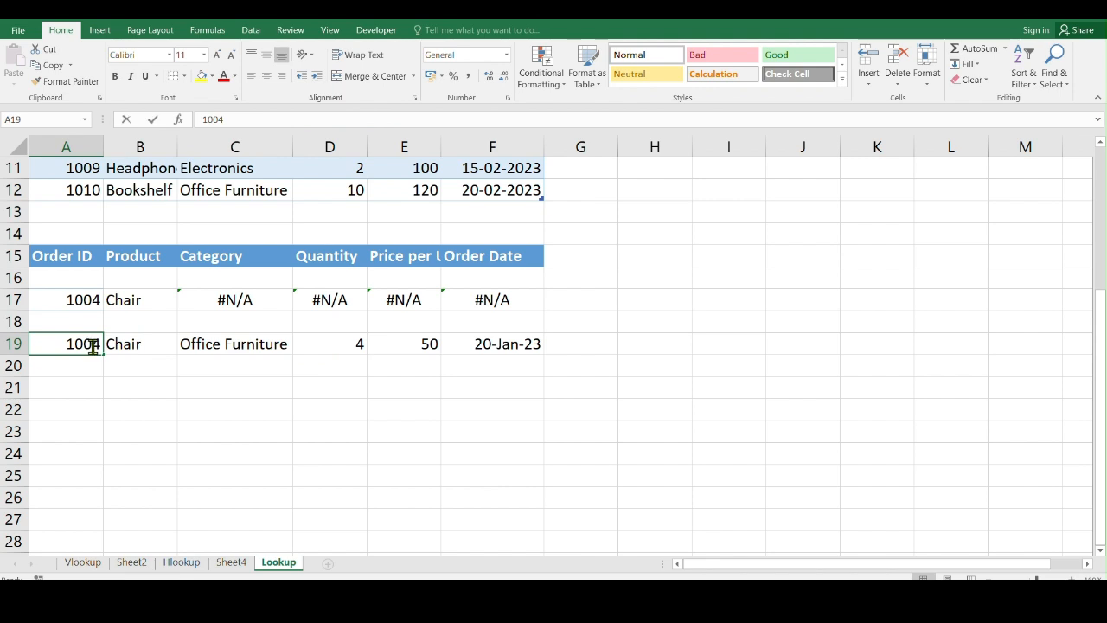
pyautogui.press('BackSpace')
pyautogui.write('5')
pyautogui.press('Return')
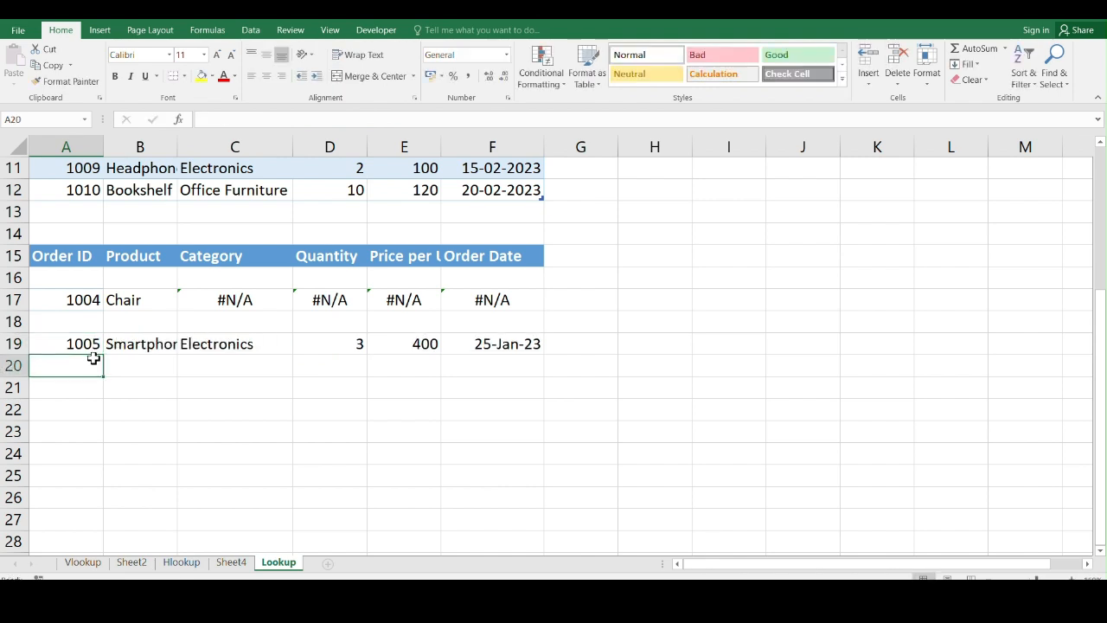
# Set the order ID in A19 to 1010 to look up the last order in the table.
pyautogui.scroll(2, 332, 398)
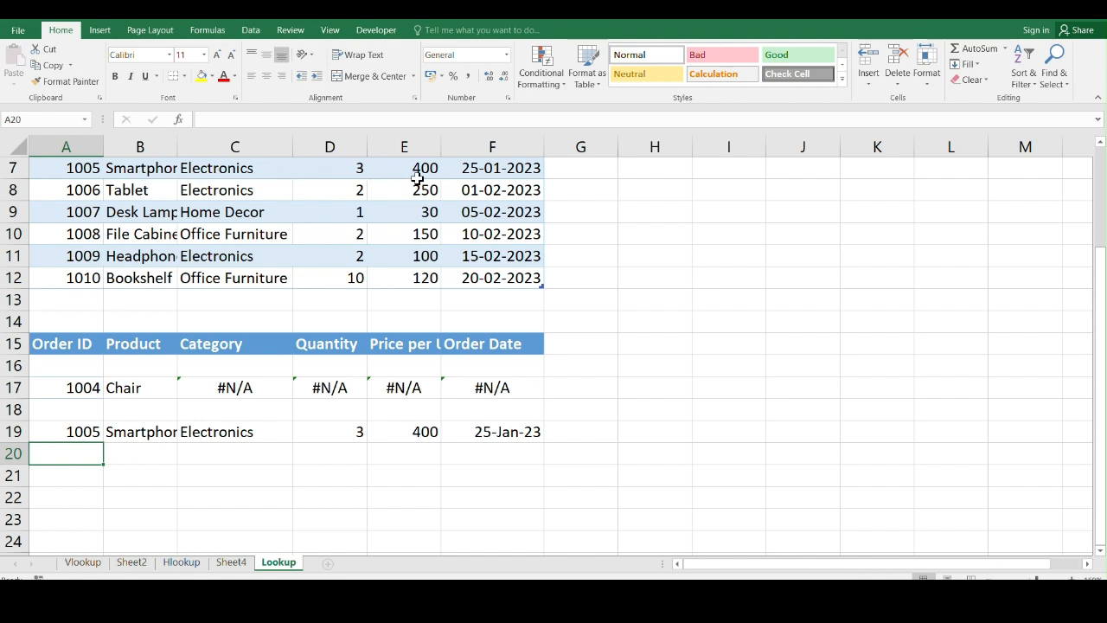
pyautogui.doubleClick(92, 430)
pyautogui.press('BackSpace')
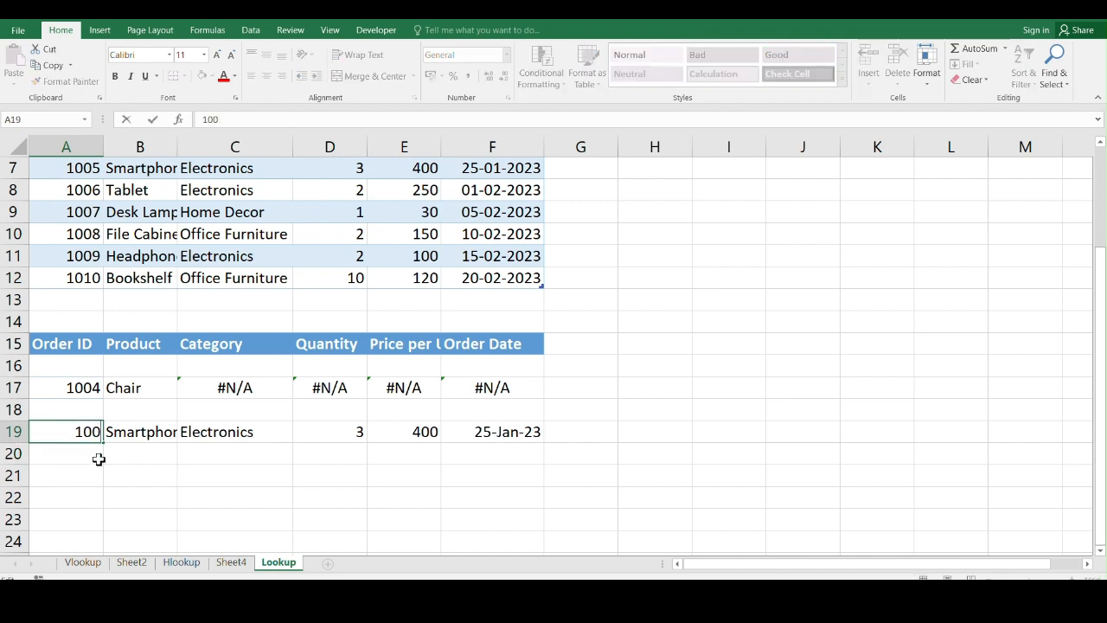
pyautogui.write('10')
pyautogui.press('Return')
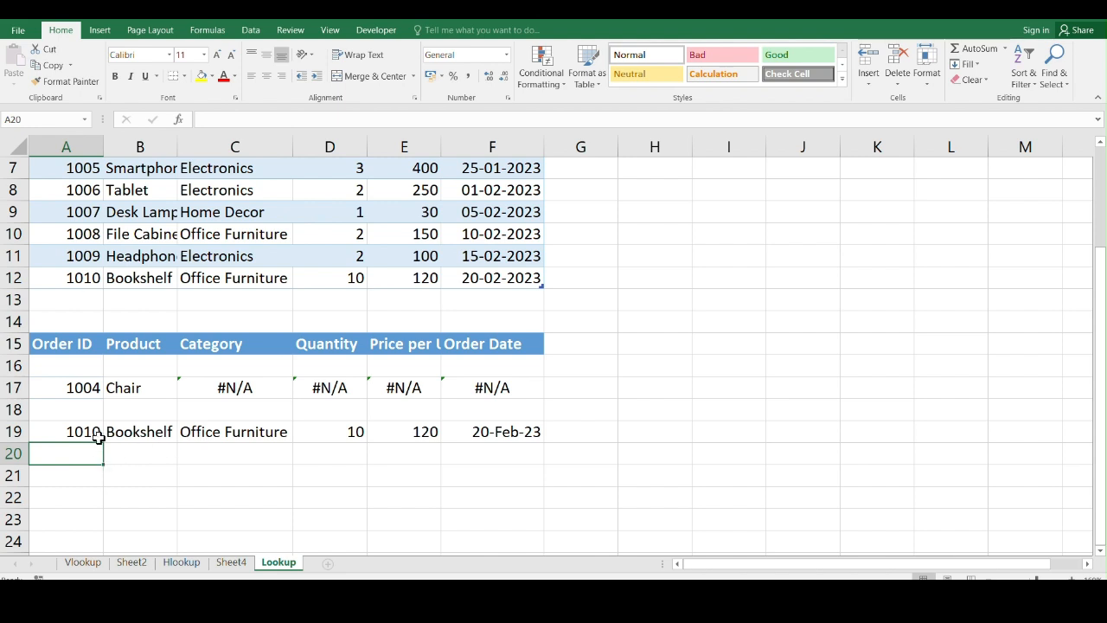
# Test the lookup in row 19 with order ID 1011, which is missing from the table, and restore the ID to 1010.
pyautogui.doubleClick(95, 433)
pyautogui.press('BackSpace')
pyautogui.write('1')
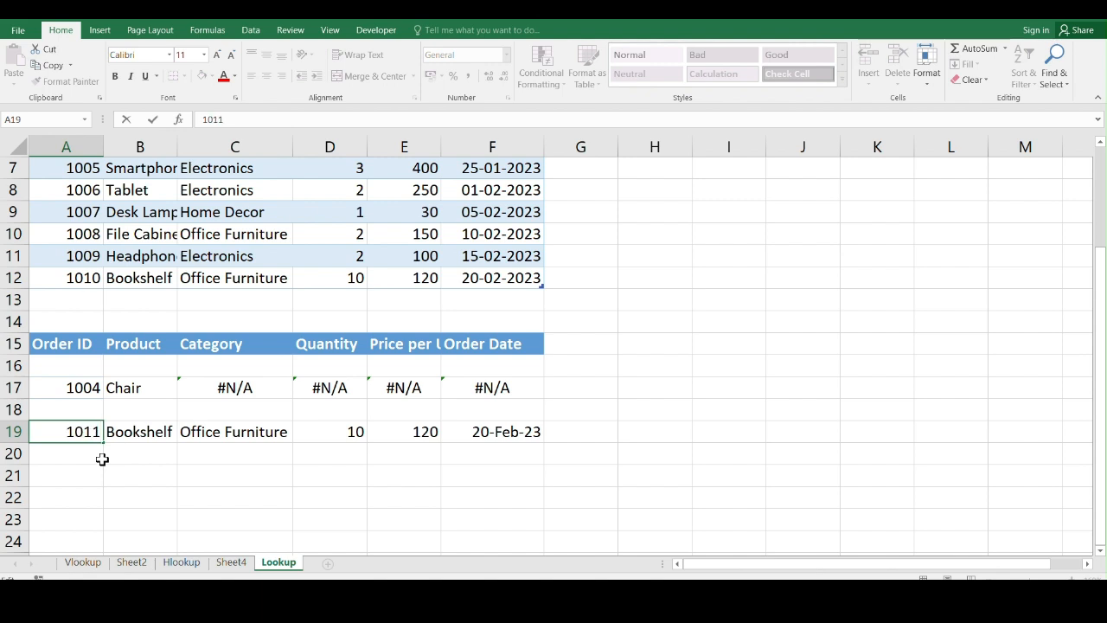
pyautogui.press('Return')
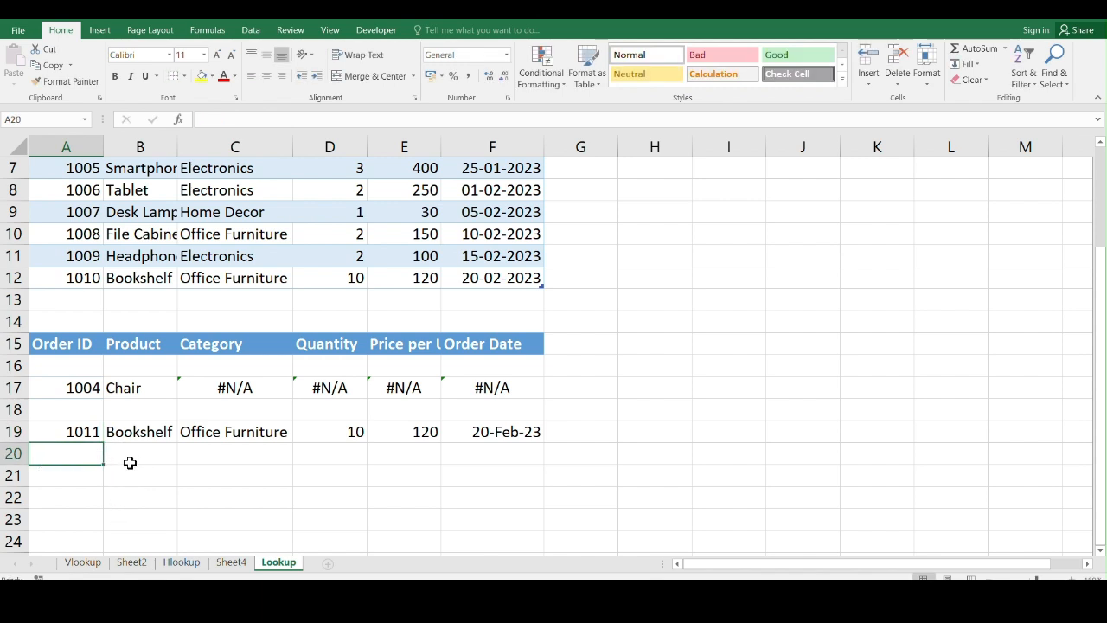
pyautogui.doubleClick(92, 430)
pyautogui.press('BackSpace')
pyautogui.write('0')
pyautogui.press('Return')
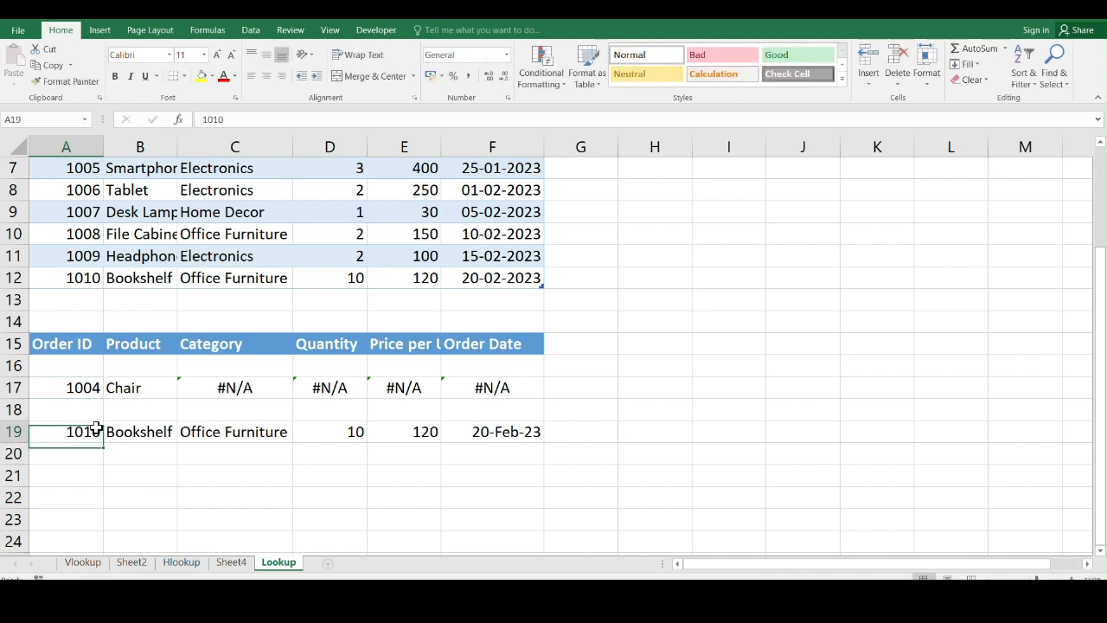
# Set the order ID in A19 to 1008 to look up that order's details.
pyautogui.doubleClick(95, 430)
pyautogui.press('BackSpace')
pyautogui.press('BackSpace')
pyautogui.write('00')
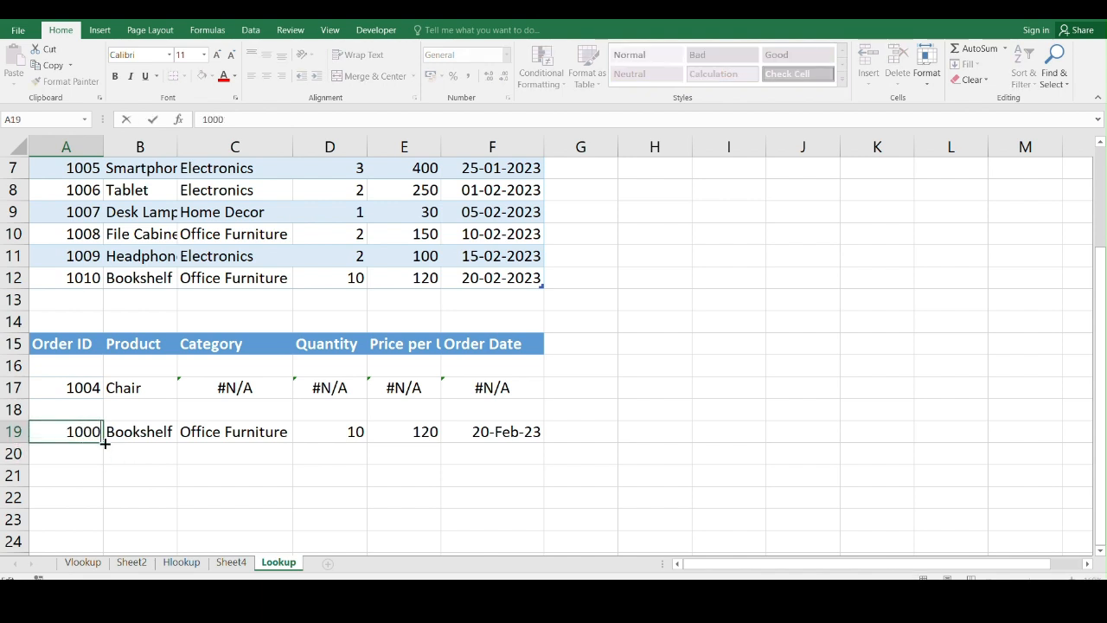
pyautogui.press('BackSpace')
pyautogui.write('8')
pyautogui.press('Return')
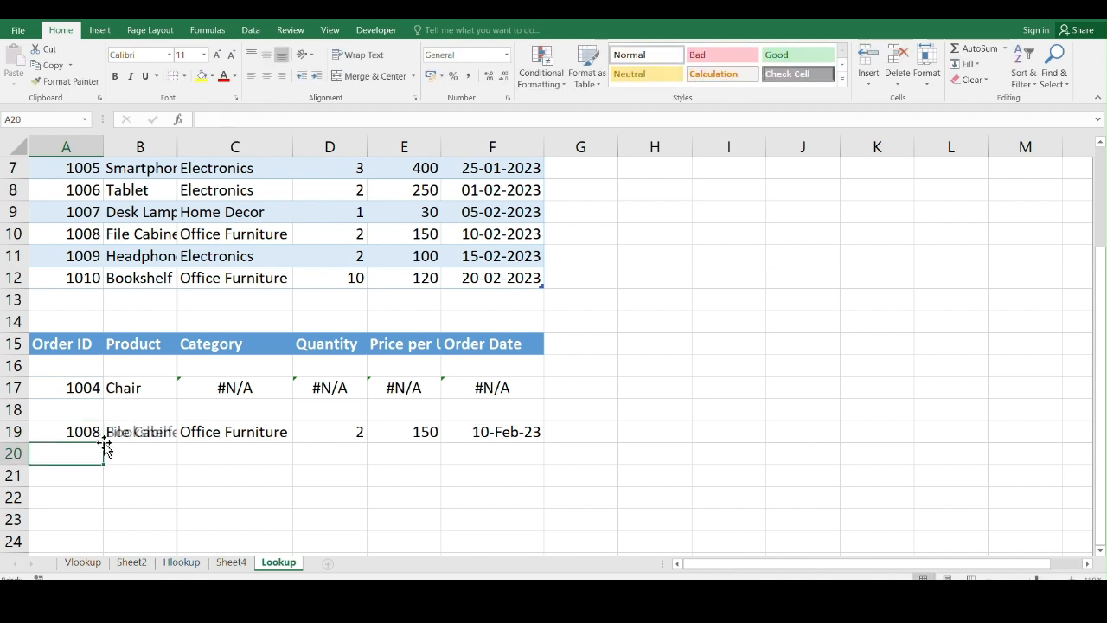
pyautogui.click(327, 461)
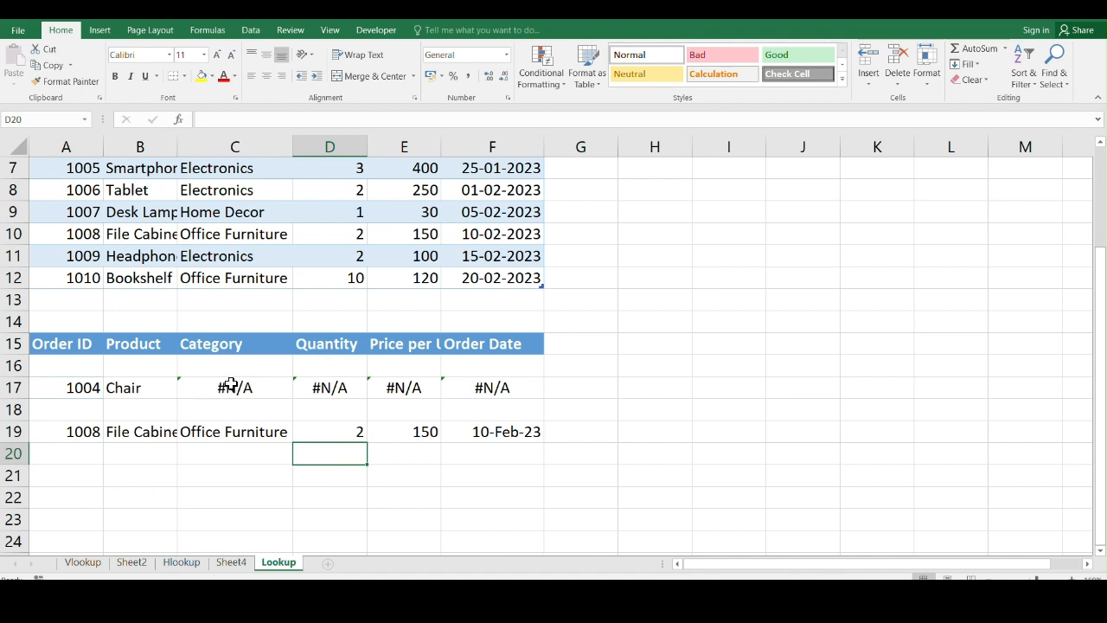
# Show the sheet's formulas instead of values and widen column B to fit the LOOKUP formulas in rows 17 and 19.
pyautogui.click(145, 386)
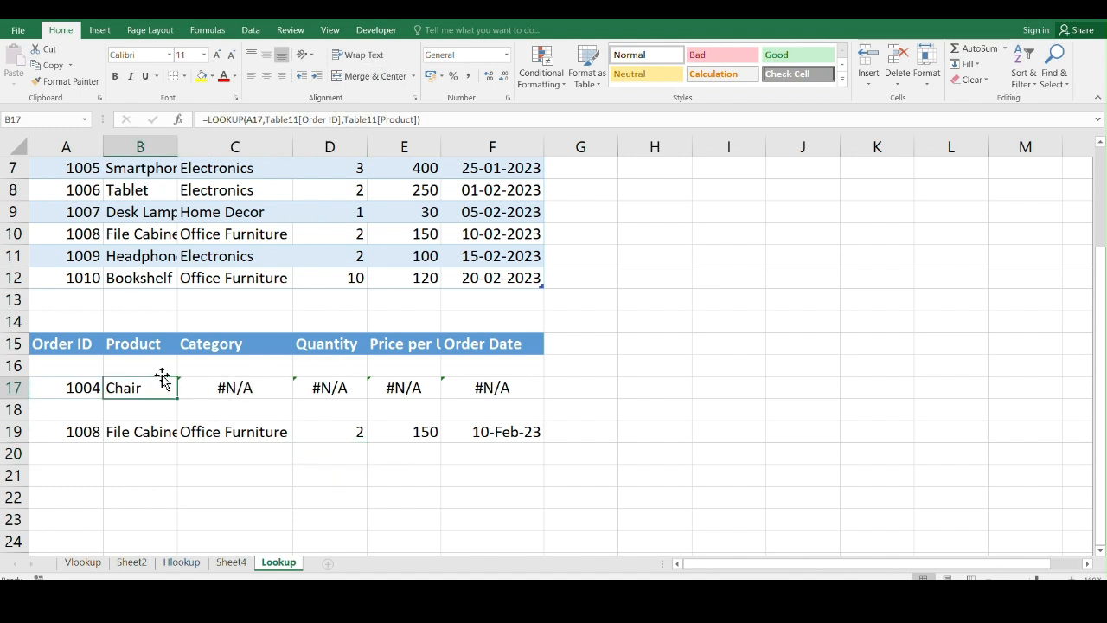
pyautogui.hotkey('ctrl', '`')
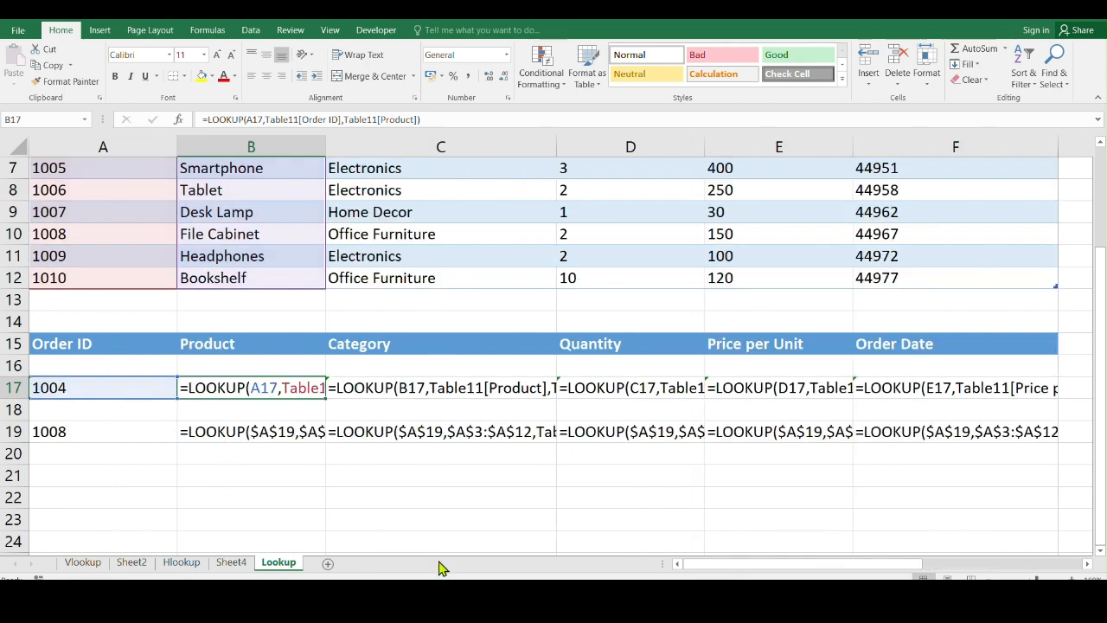
pyautogui.doubleClick(325, 142)
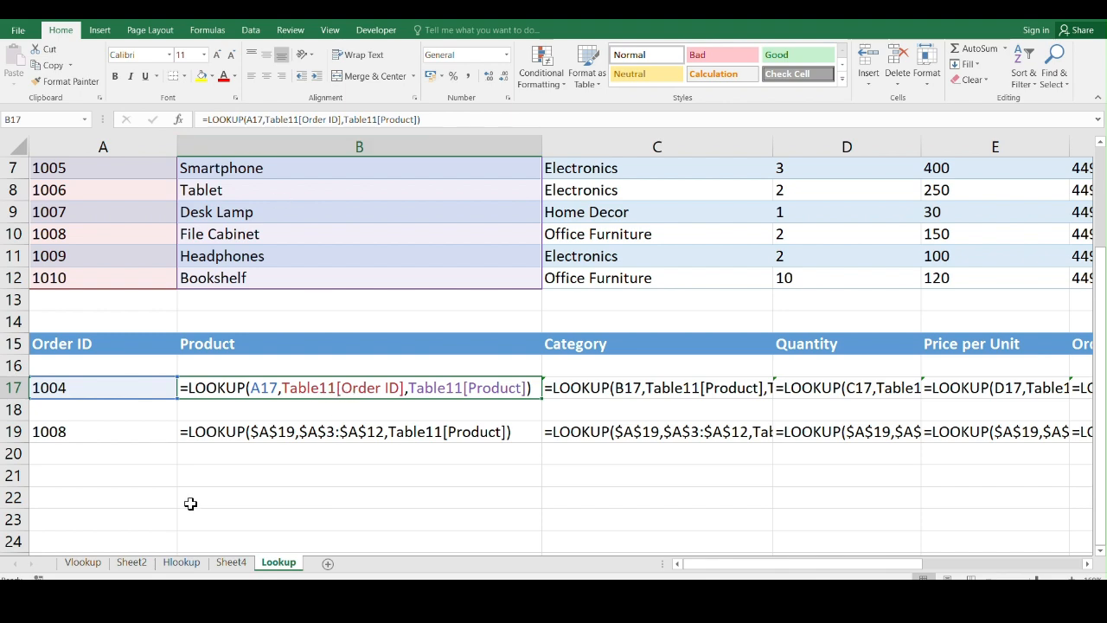
pyautogui.scroll(2, 277, 254)
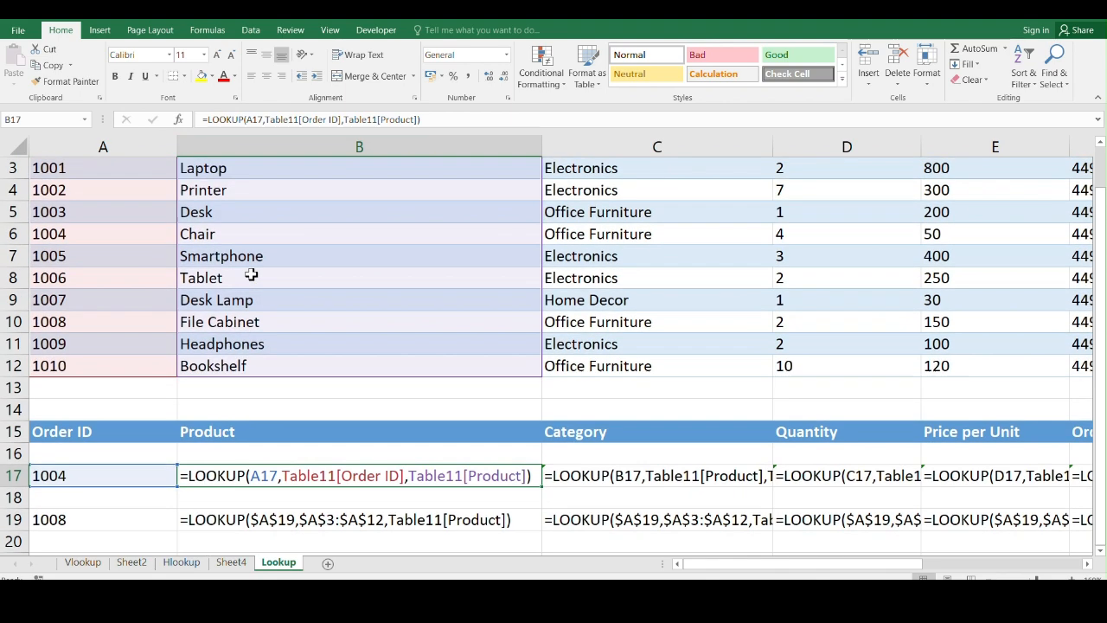
pyautogui.scroll(1, 446, 441)
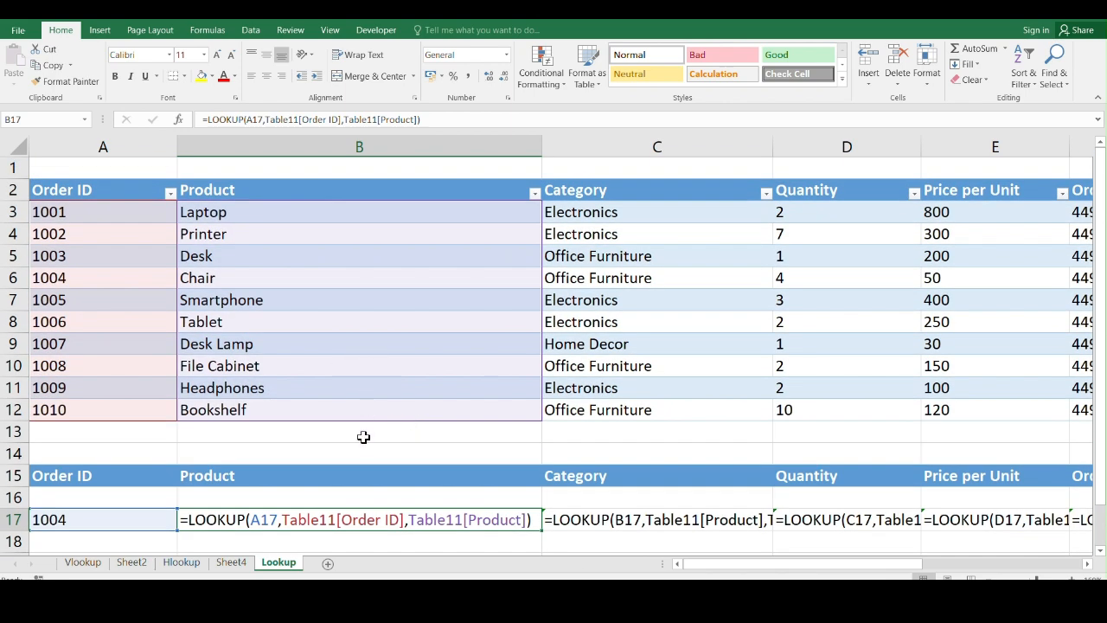
# Return the sheet to showing values and check the name of the orders table in its design settings.
pyautogui.hotkey('ctrl', '`')
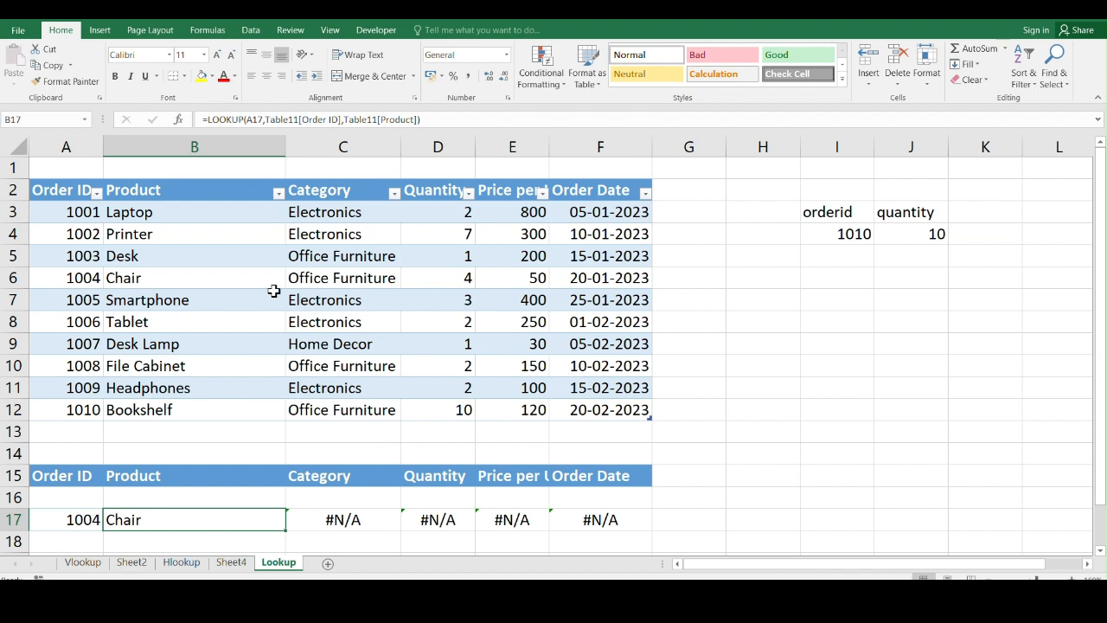
pyautogui.click(241, 277)
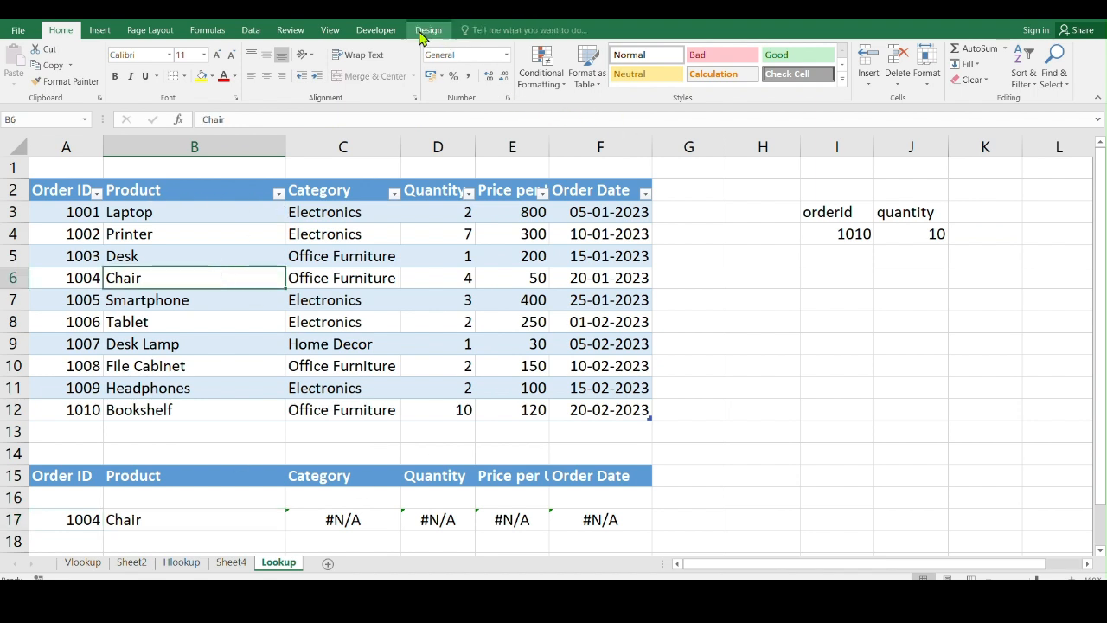
pyautogui.click(429, 31)
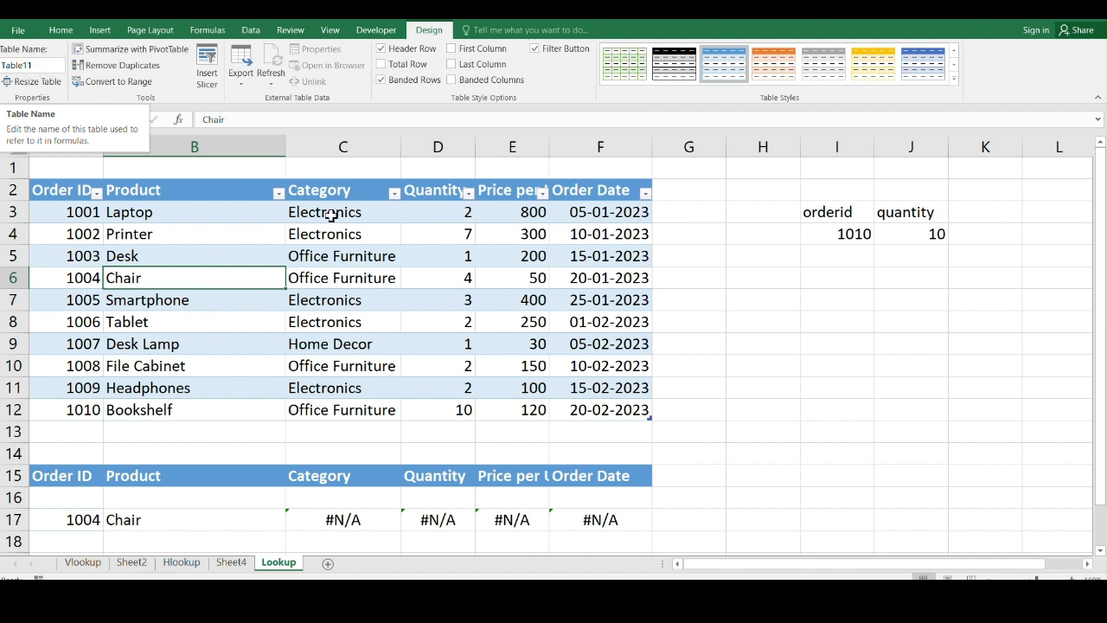
pyautogui.click(607, 260)
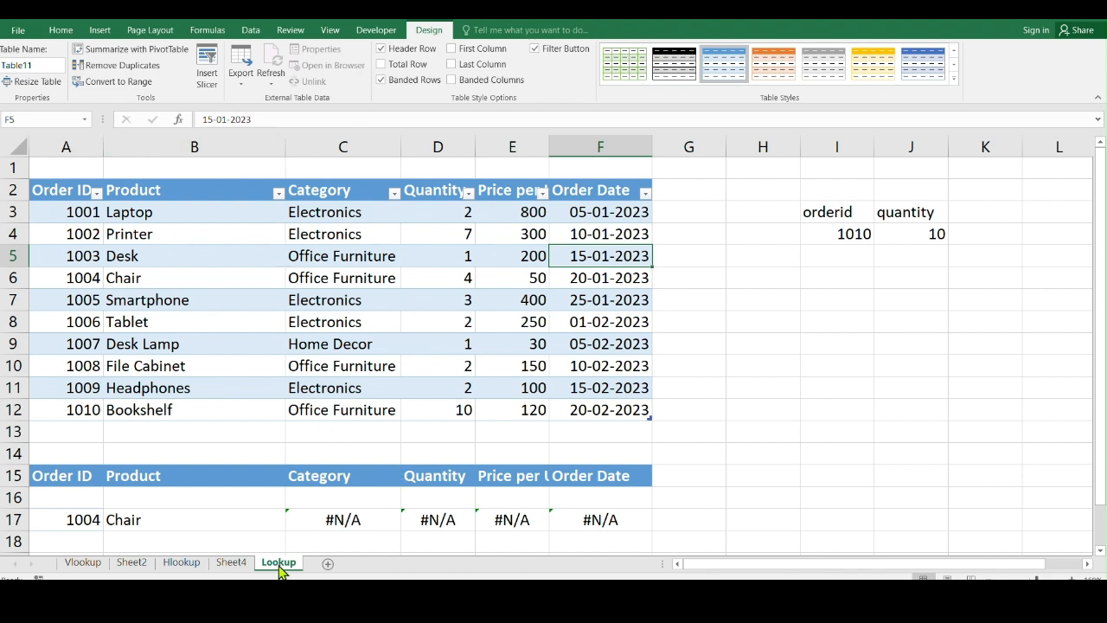
# Show the formulas, widen column C to compare the row 17 and row 19 LOOKUP formulas in full, and return to values.
pyautogui.hotkey('ctrl', '`')
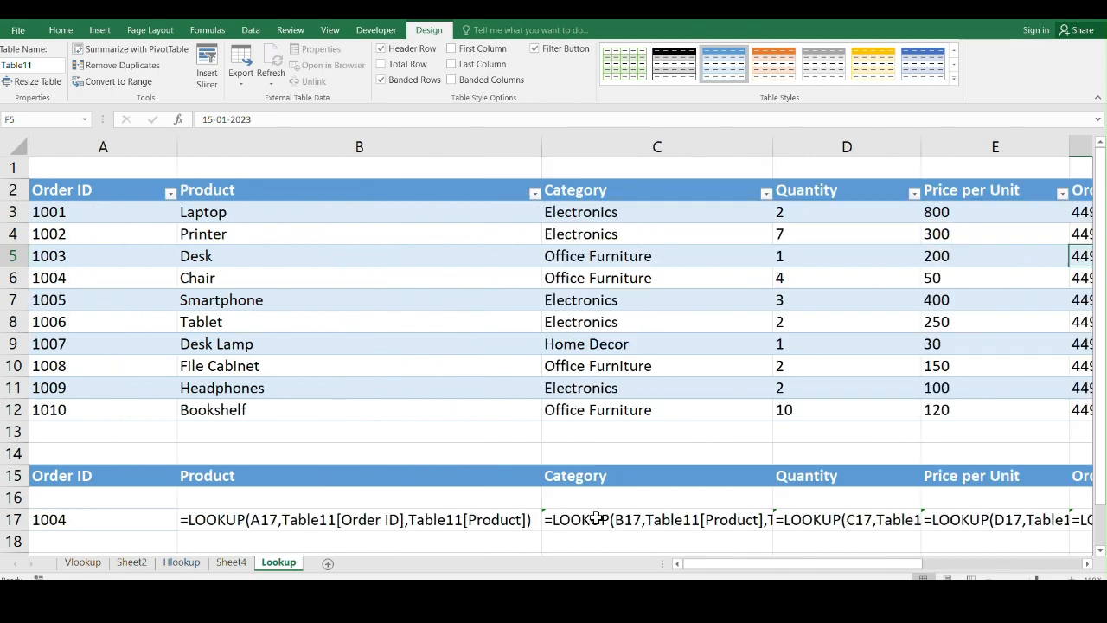
pyautogui.scroll(-3, 488, 481)
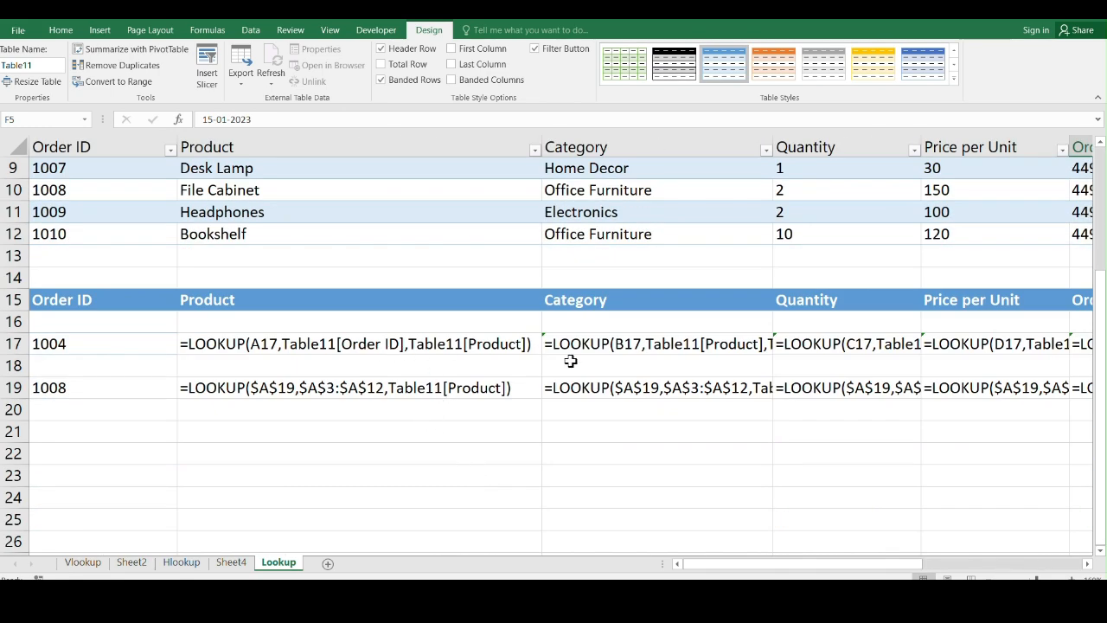
pyautogui.moveTo(703, 564); pyautogui.dragTo(727, 576)
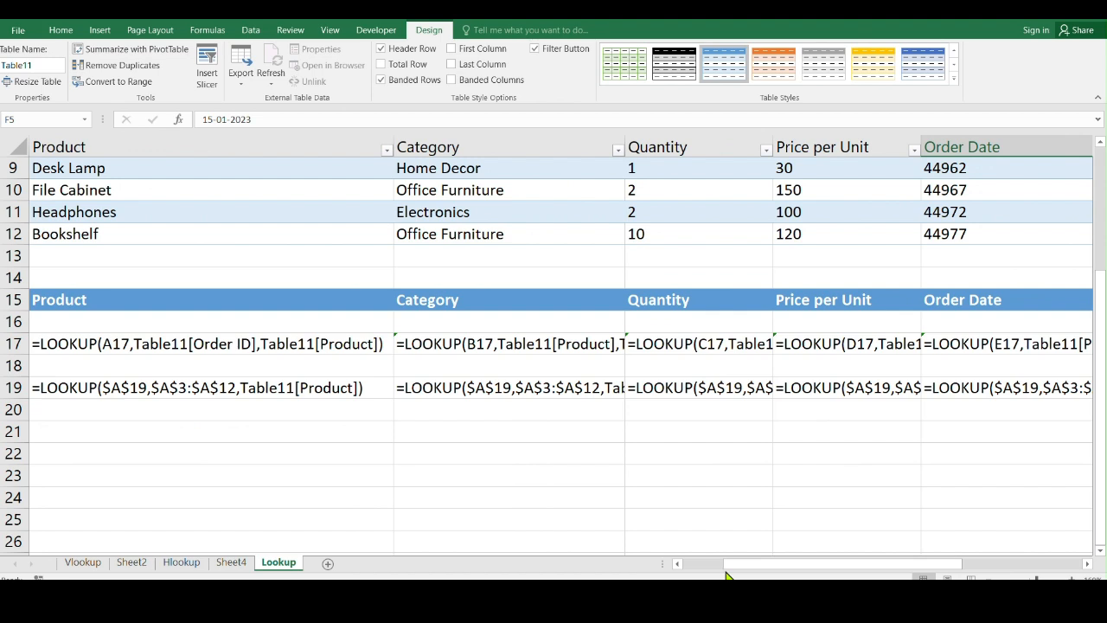
pyautogui.moveTo(624, 144); pyautogui.dragTo(761, 145)
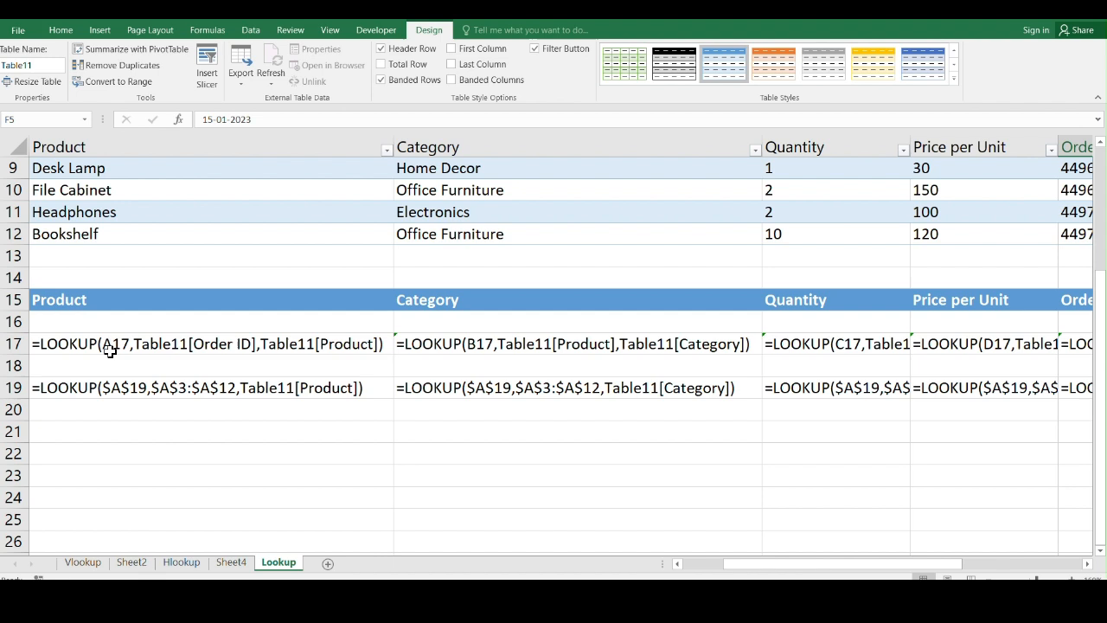
pyautogui.moveTo(736, 564); pyautogui.dragTo(680, 564)
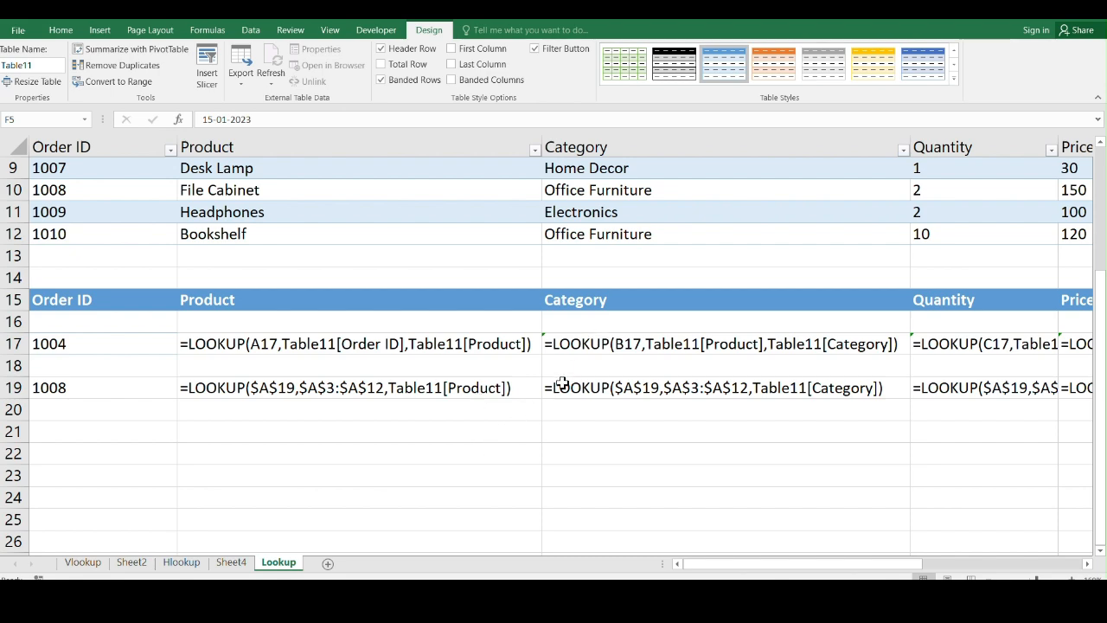
pyautogui.scroll(3, 496, 428)
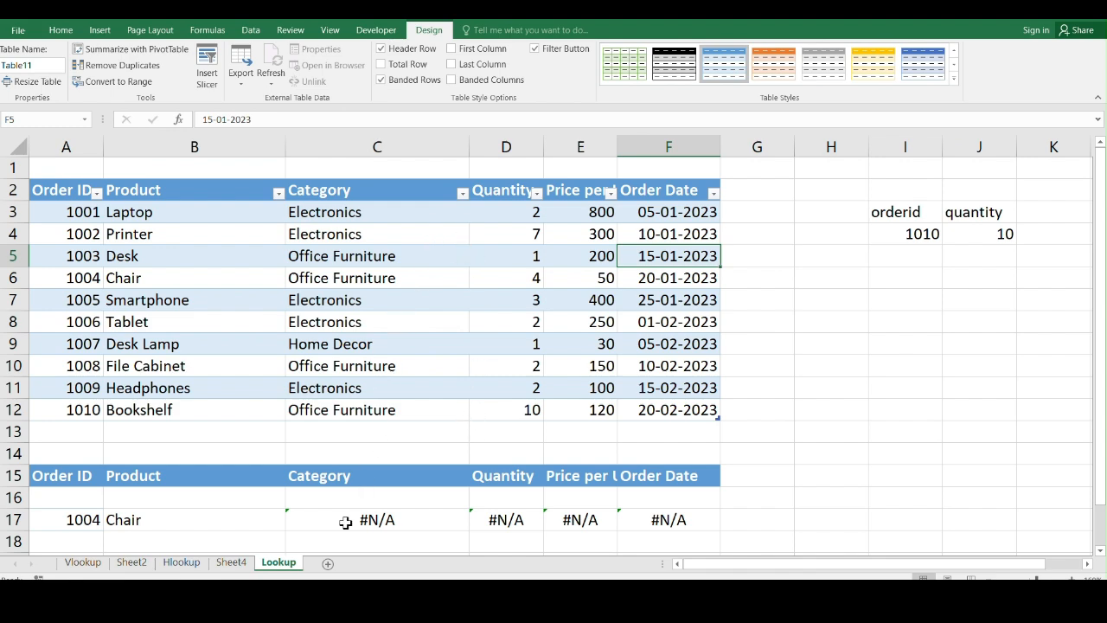
# Add a new worksheet after the Lookup sheet and switch to the workbook 7. Lookups and Exact match.
pyautogui.click(328, 564)
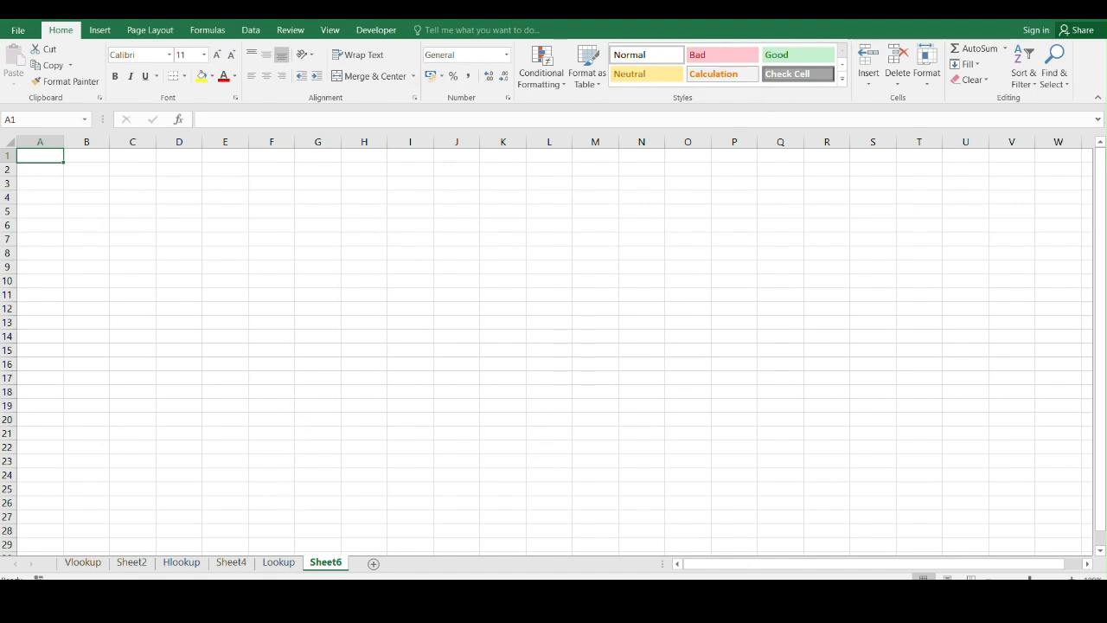
pyautogui.moveTo(542, 595)
pyautogui.moveTo(606, 595)
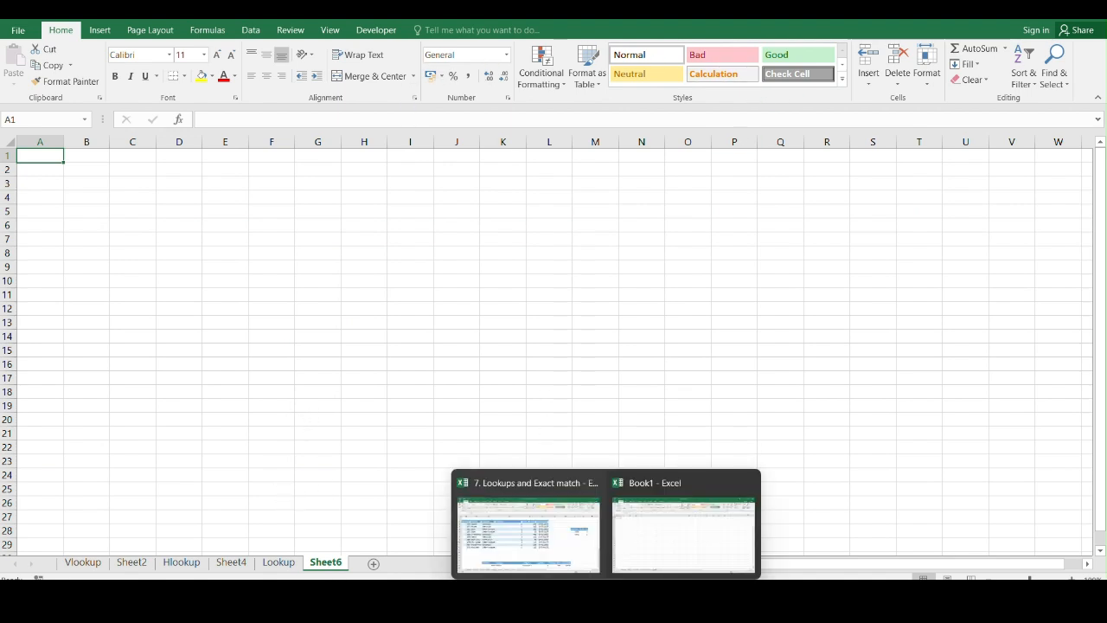
pyautogui.click(278, 564)
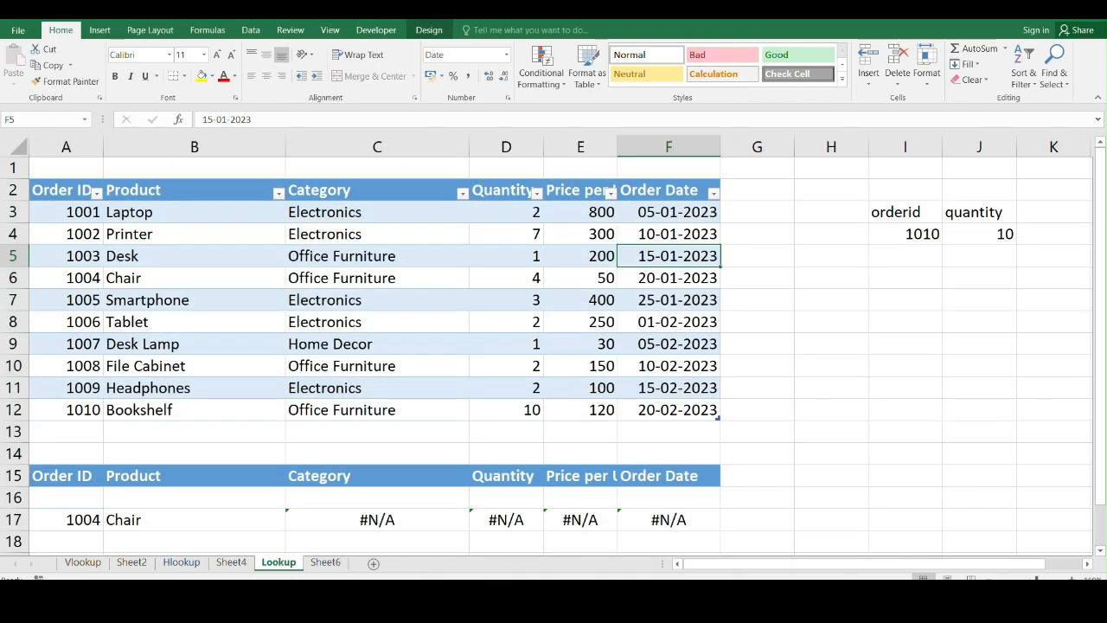
pyautogui.click(550, 556)
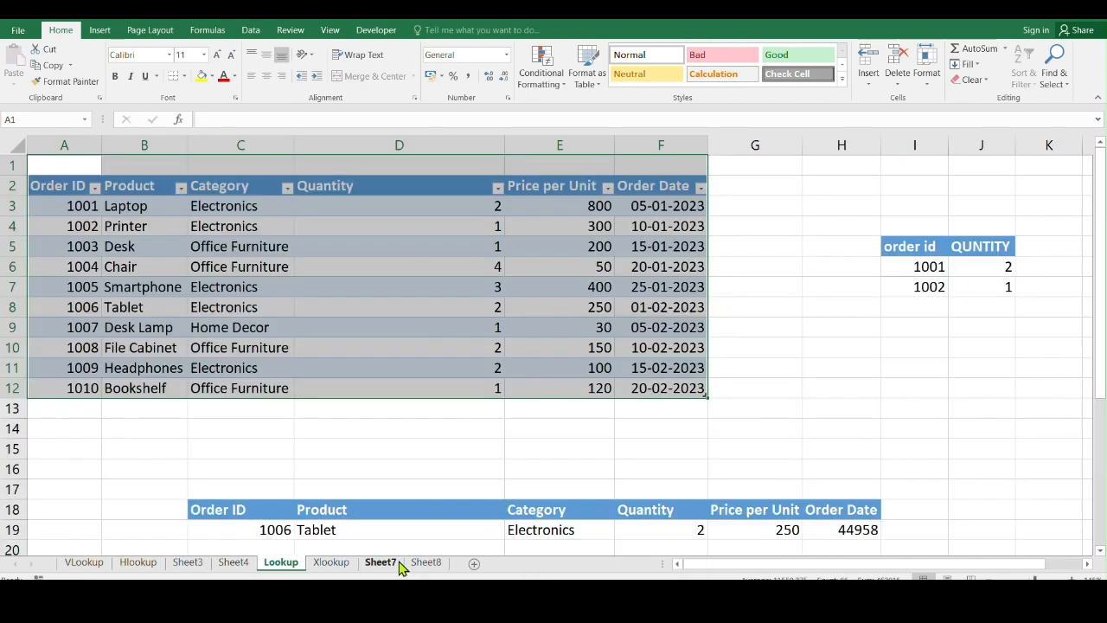
# Copy the product table B3:E13 from the Xlookup sheet and switch to the workbook containing the empty Sheet6.
pyautogui.click(332, 563)
pyautogui.scroll(3, 255, 324)
pyautogui.moveTo(81, 192); pyautogui.dragTo(287, 536)
pyautogui.scroll(-2, 290, 511)
pyautogui.hotkey('ctrl', 'c')
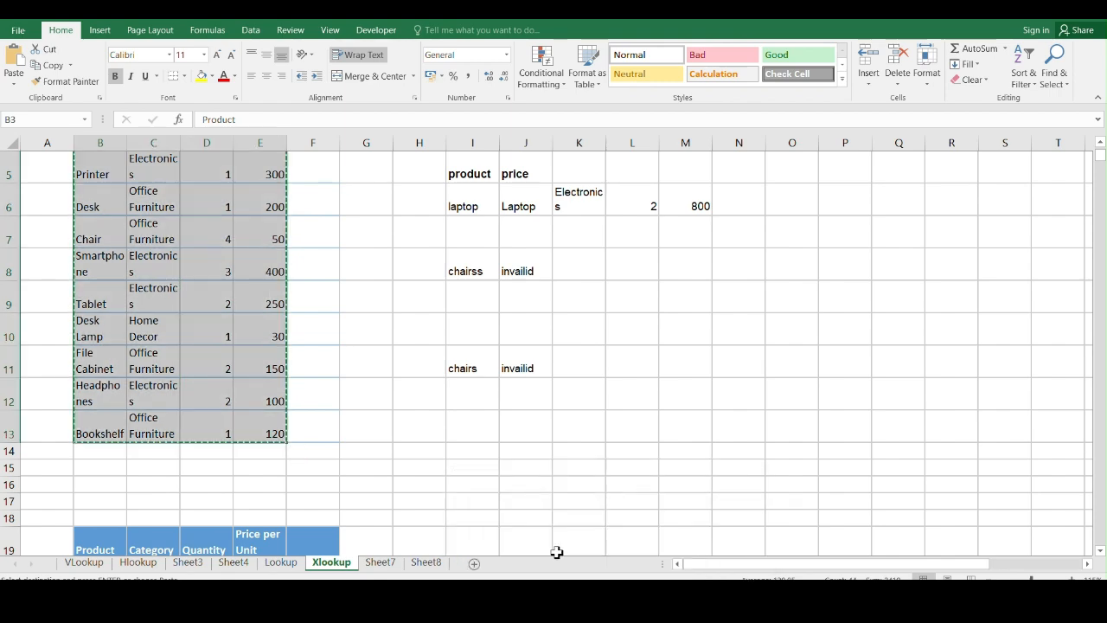
pyautogui.click(655, 554)
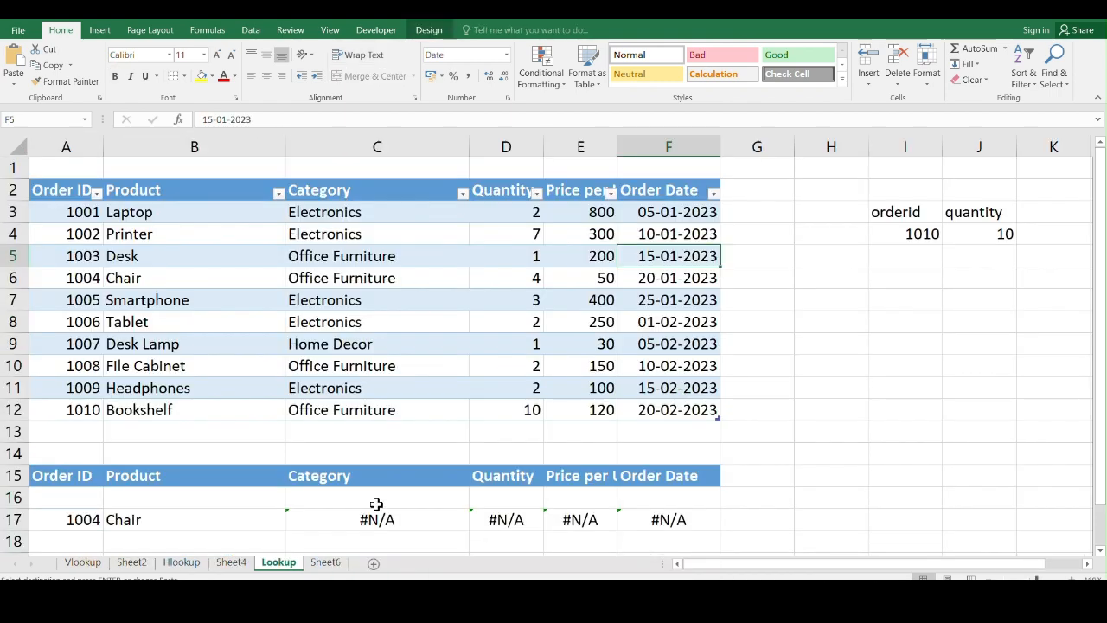
# Rename Sheet6 as Xlookup.
pyautogui.rightClick(323, 562)
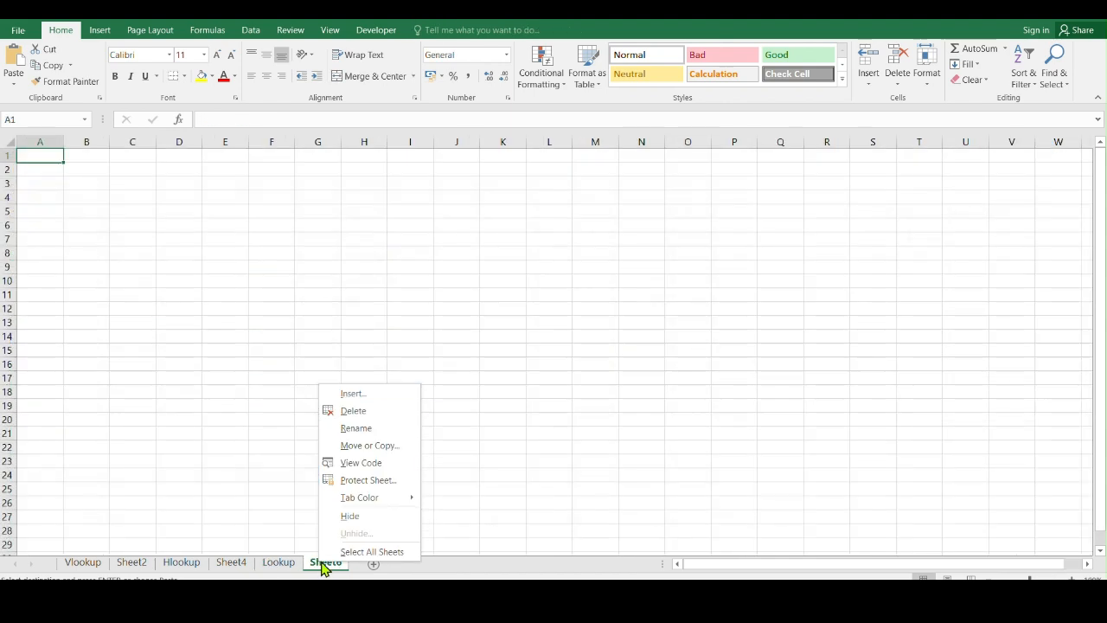
pyautogui.click(364, 426)
pyautogui.write('Xlooku')
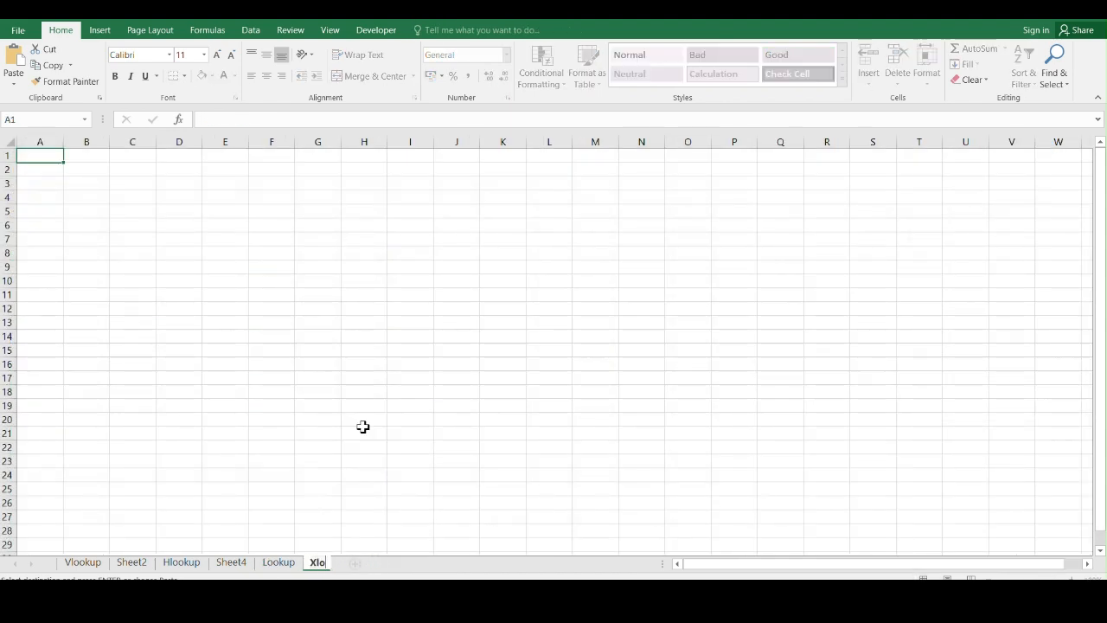
pyautogui.write('p')
pyautogui.press('Return')
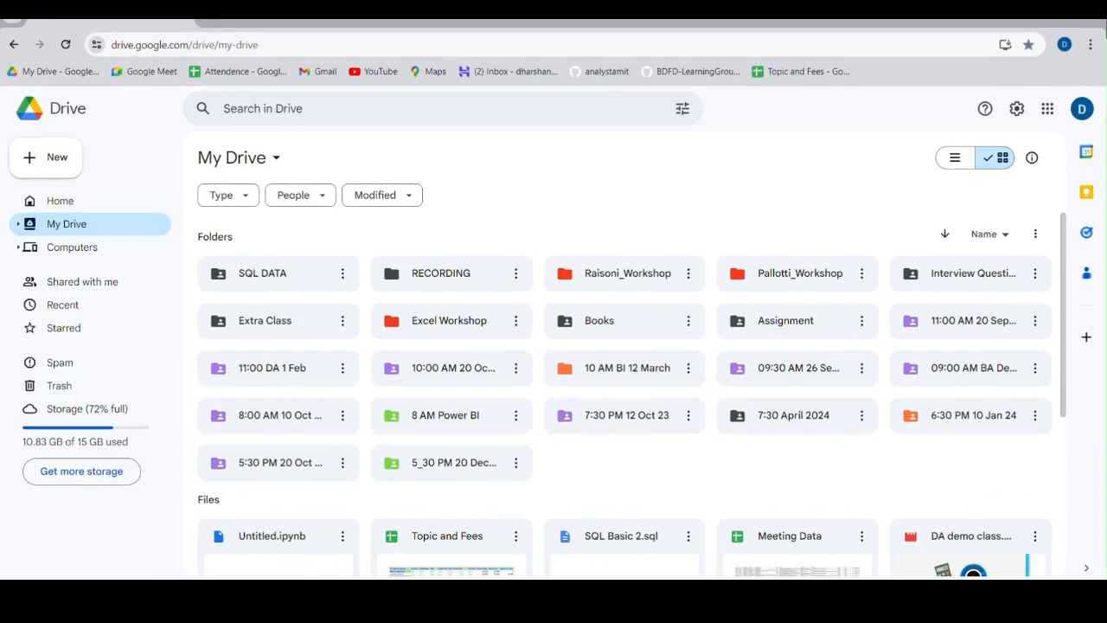
# Switch to the browser, open Google Drive's home page in a new tab and open the Excel Practice spreadsheet.
pyautogui.click(551, 573)
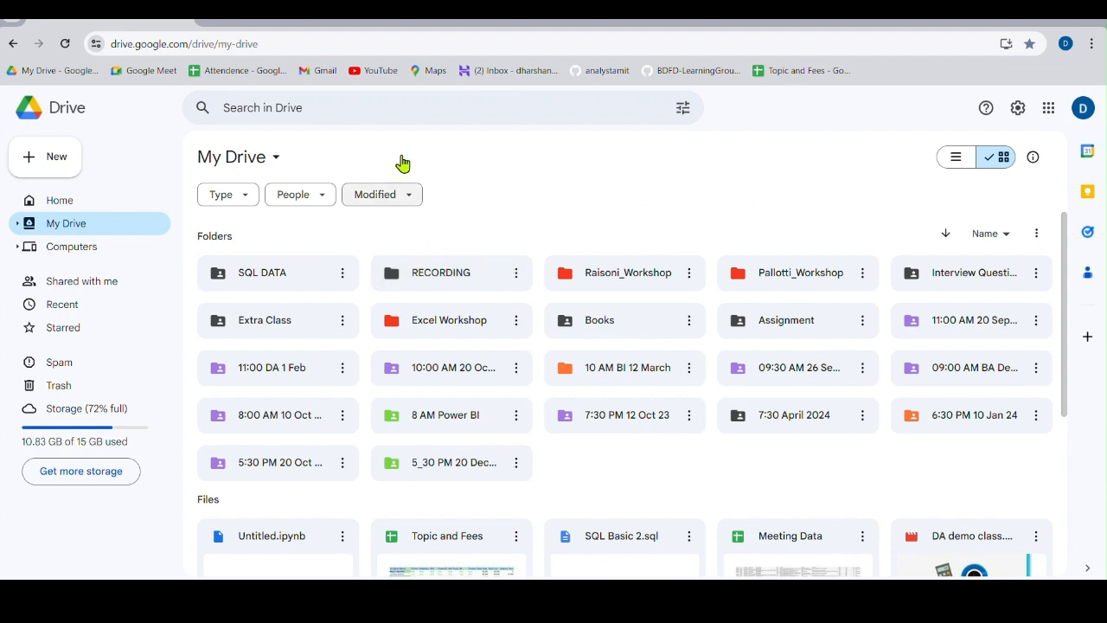
pyautogui.click(209, 21)
pyautogui.click(47, 72)
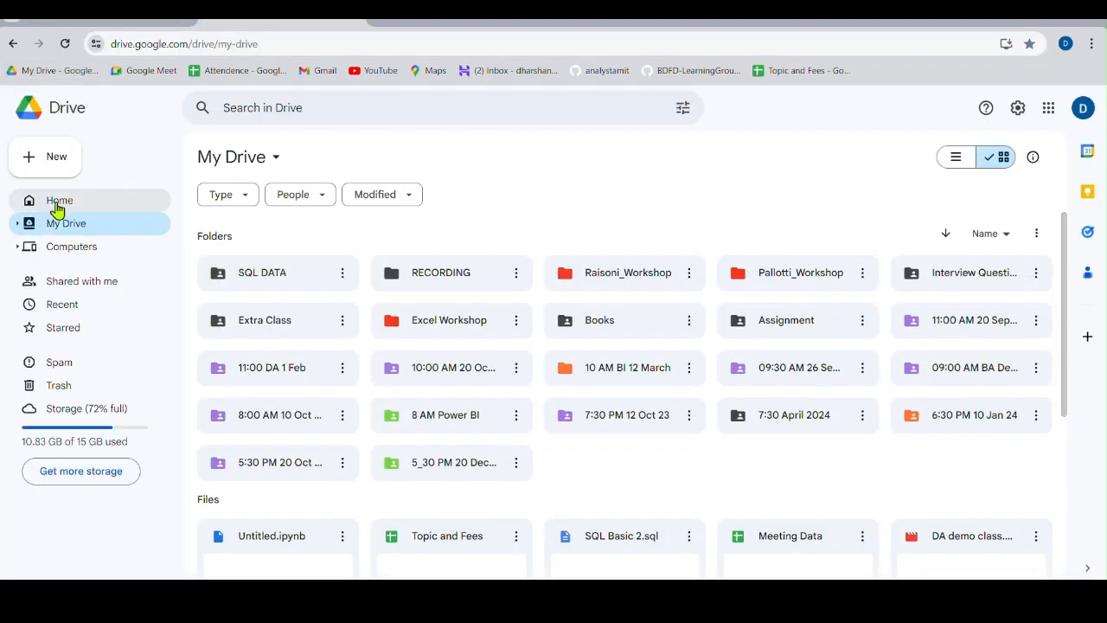
pyautogui.click(57, 205)
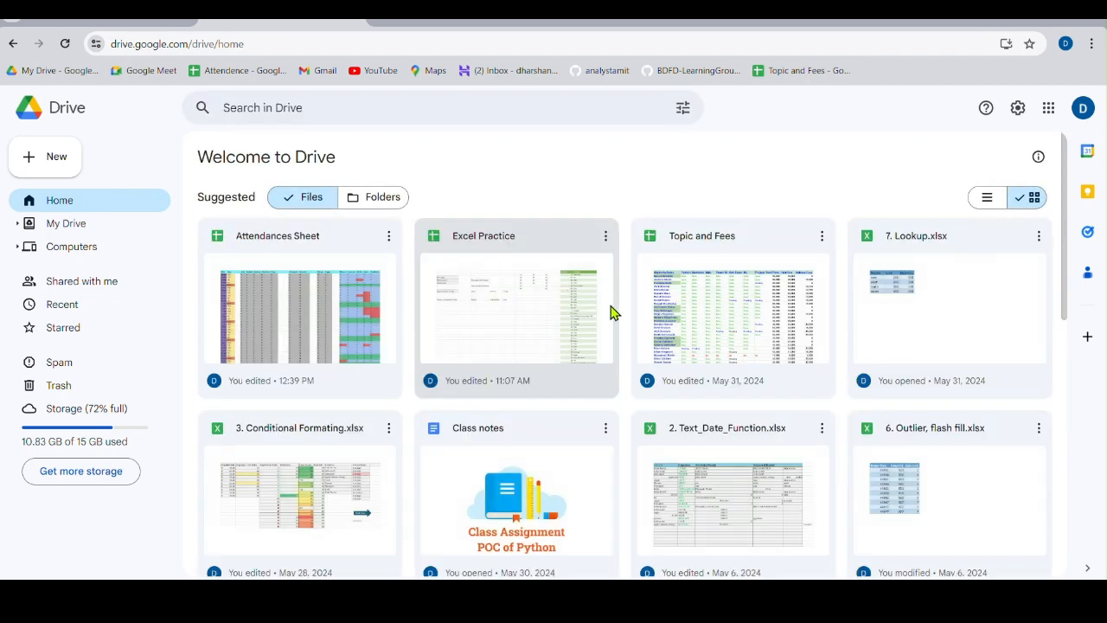
pyautogui.doubleClick(481, 298)
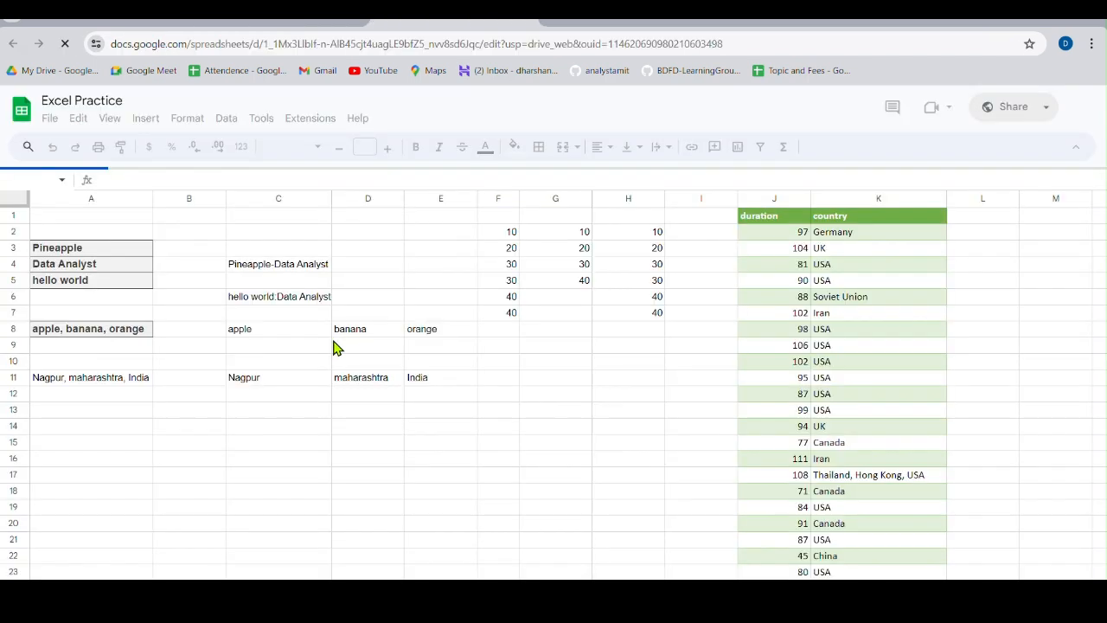
# Go to Sheet3 of the spreadsheet and look over its product table and existing lookup examples.
pyautogui.scroll(-3, 307, 364)
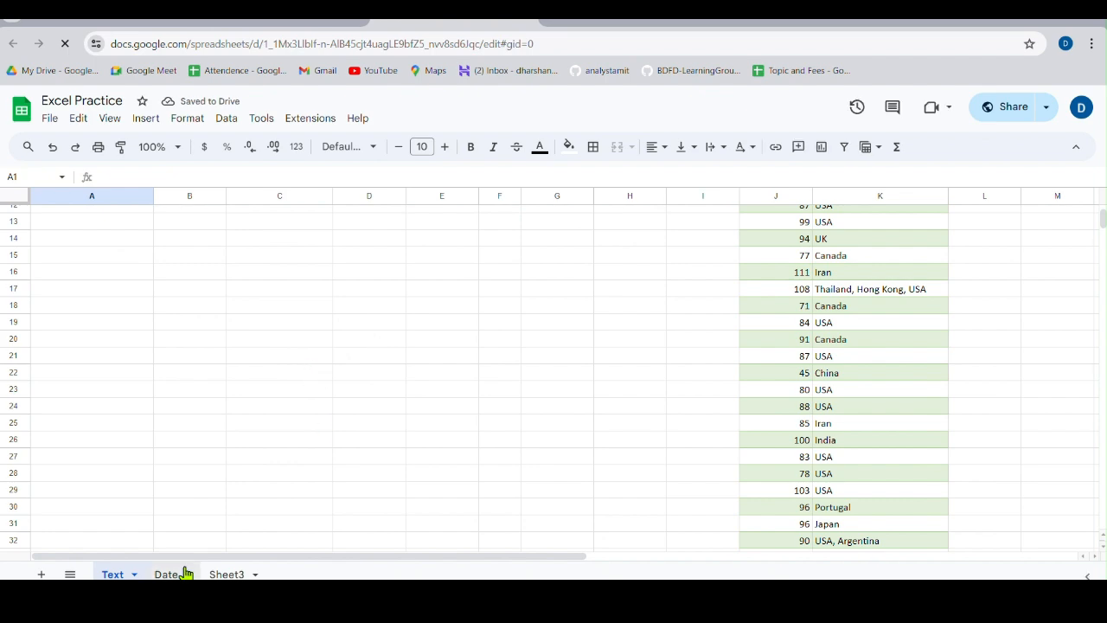
pyautogui.click(222, 575)
pyautogui.scroll(-3, 317, 455)
pyautogui.scroll(3, 317, 455)
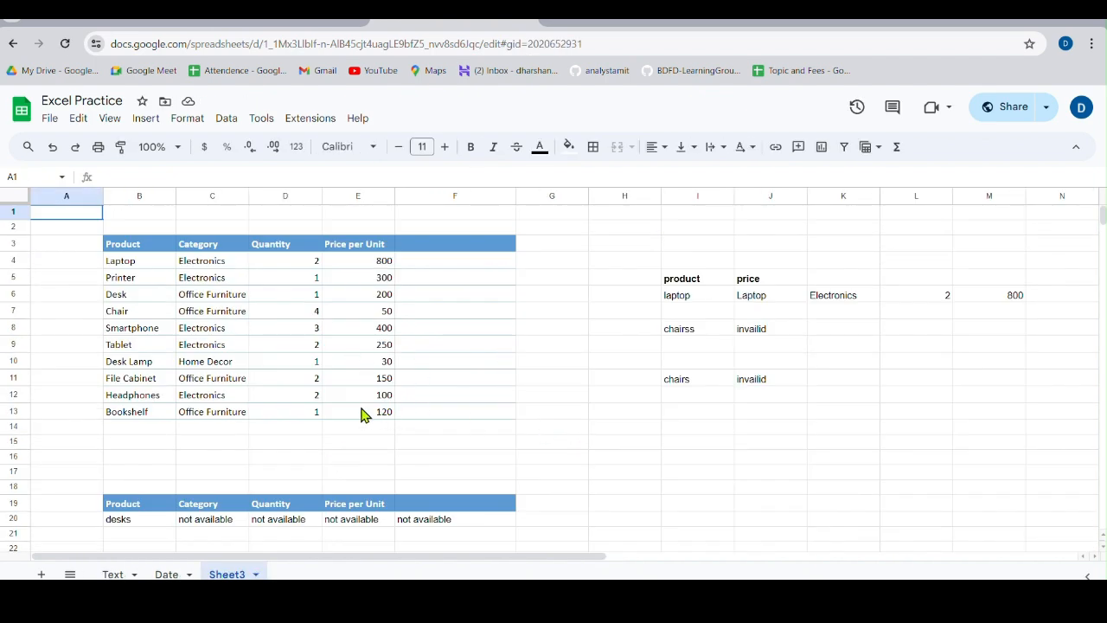
pyautogui.scroll(-2, 257, 395)
pyautogui.scroll(2, 506, 354)
# Enter desk as the product to look up in cell I13.
pyautogui.click(678, 414)
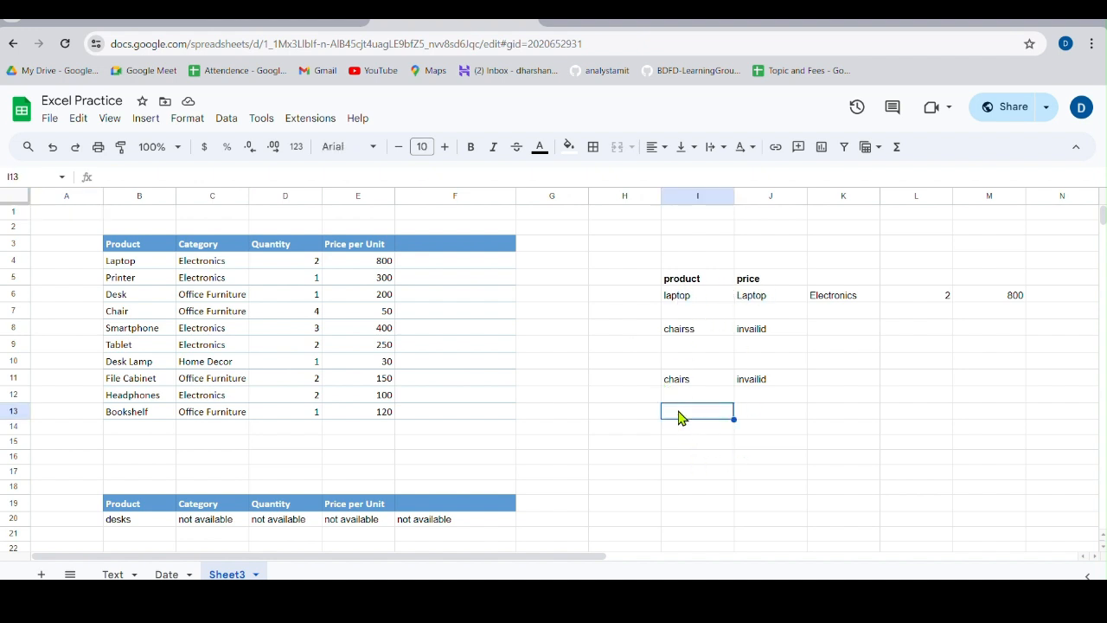
pyautogui.write('ca')
pyautogui.press('BackSpace')
pyautogui.press('BackSpace')
pyautogui.write('desk')
pyautogui.press('Tab')
# Start an XLOOKUP formula in J13 with search key I13, lookup range B4:B13 and result range E4:E13.
pyautogui.write('=xlo')
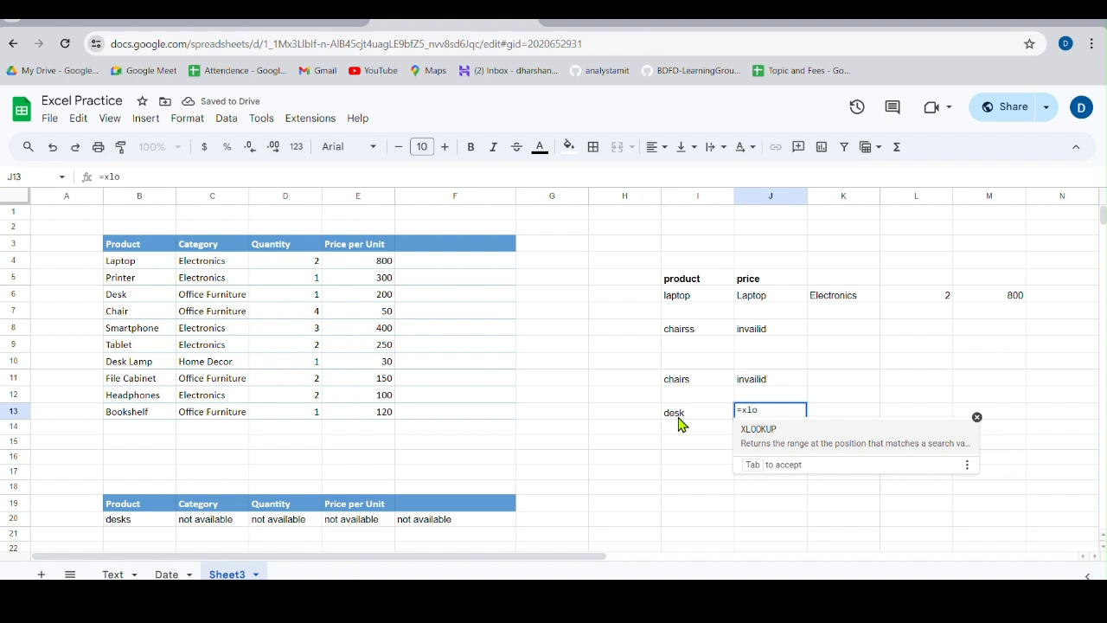
pyautogui.press('Tab')
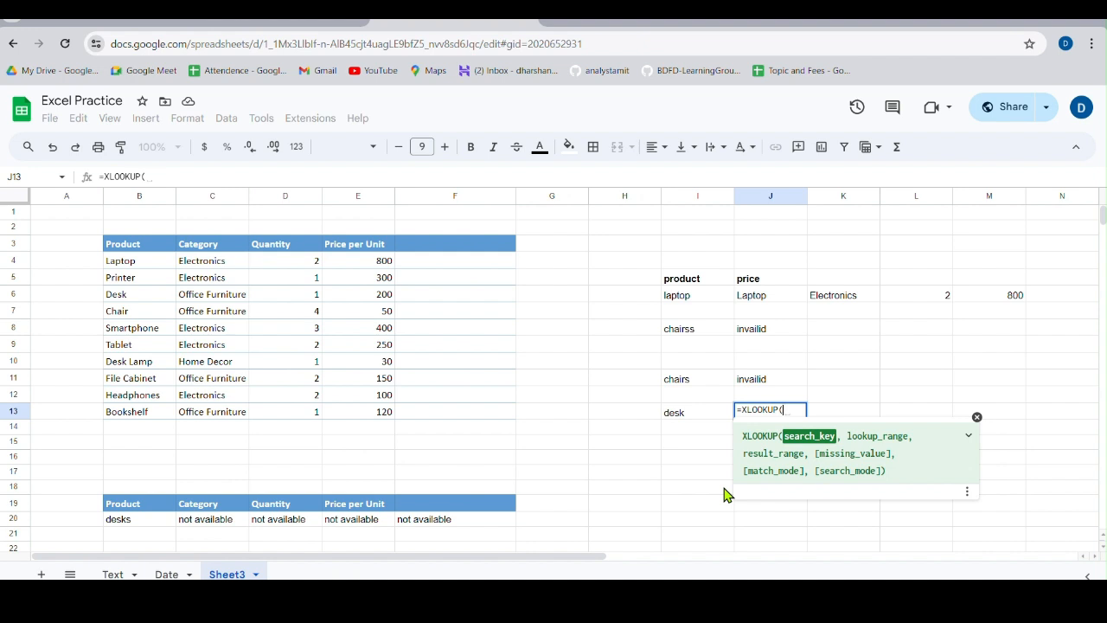
pyautogui.click(693, 418)
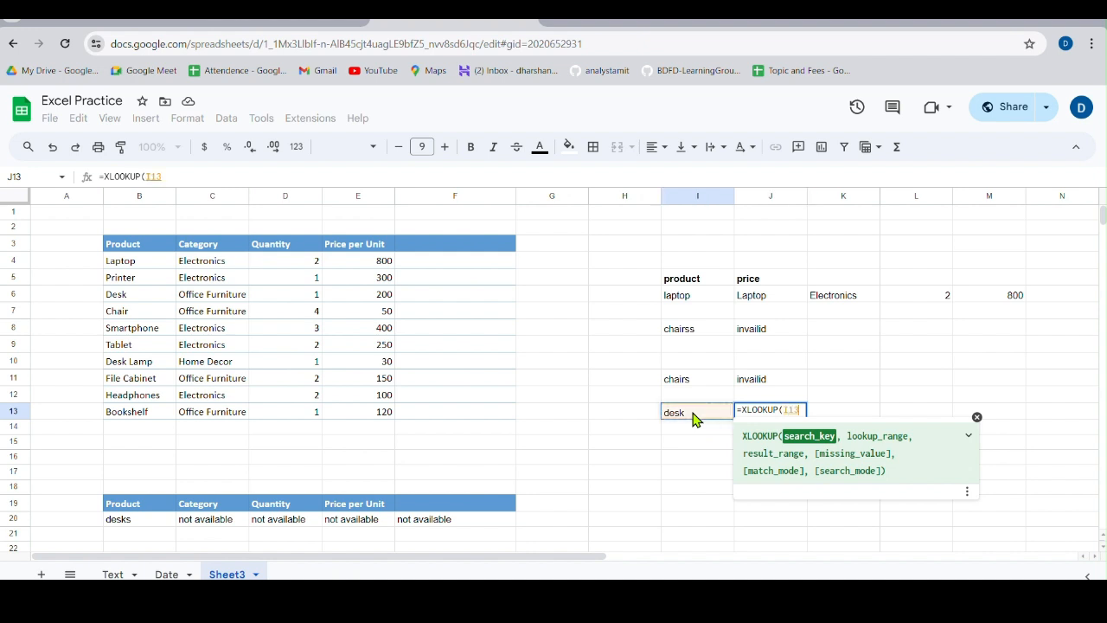
pyautogui.write(',')
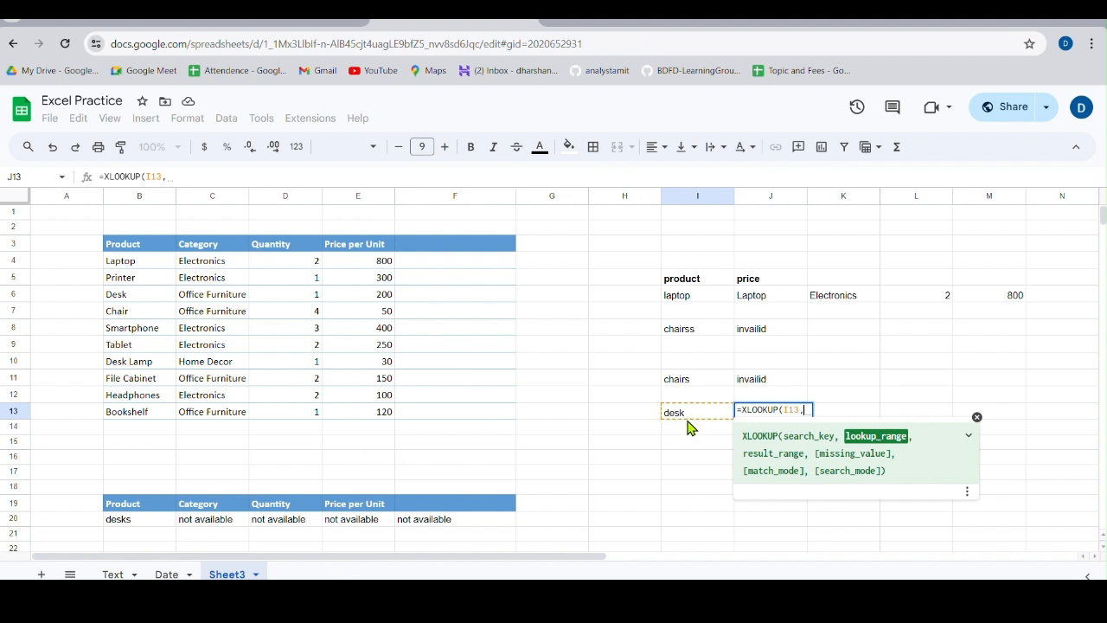
pyautogui.moveTo(123, 267); pyautogui.dragTo(126, 415)
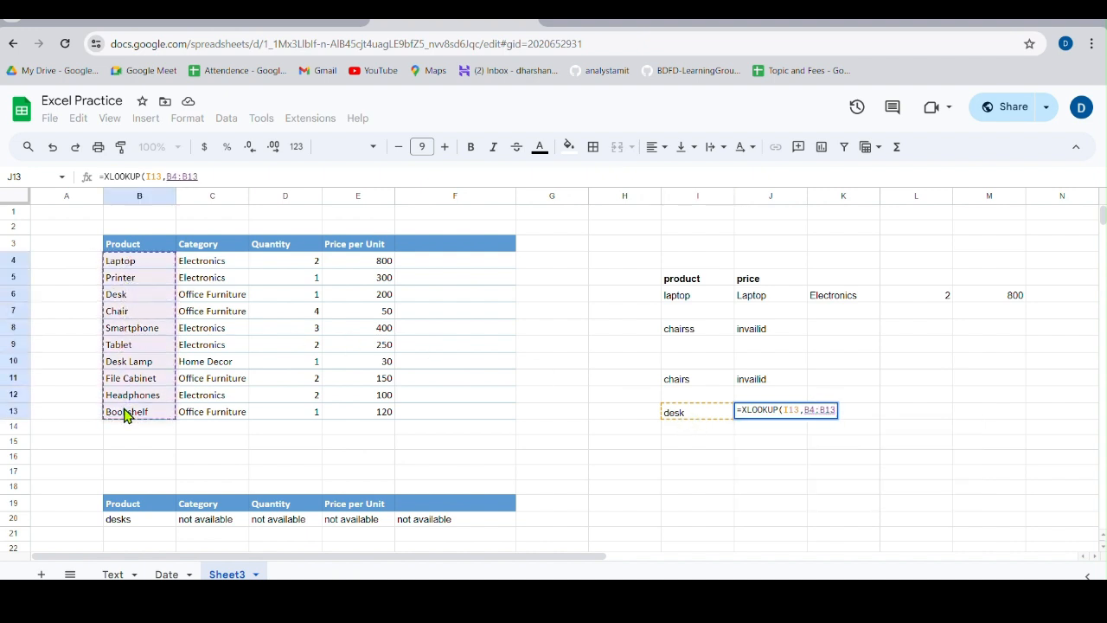
pyautogui.write(',')
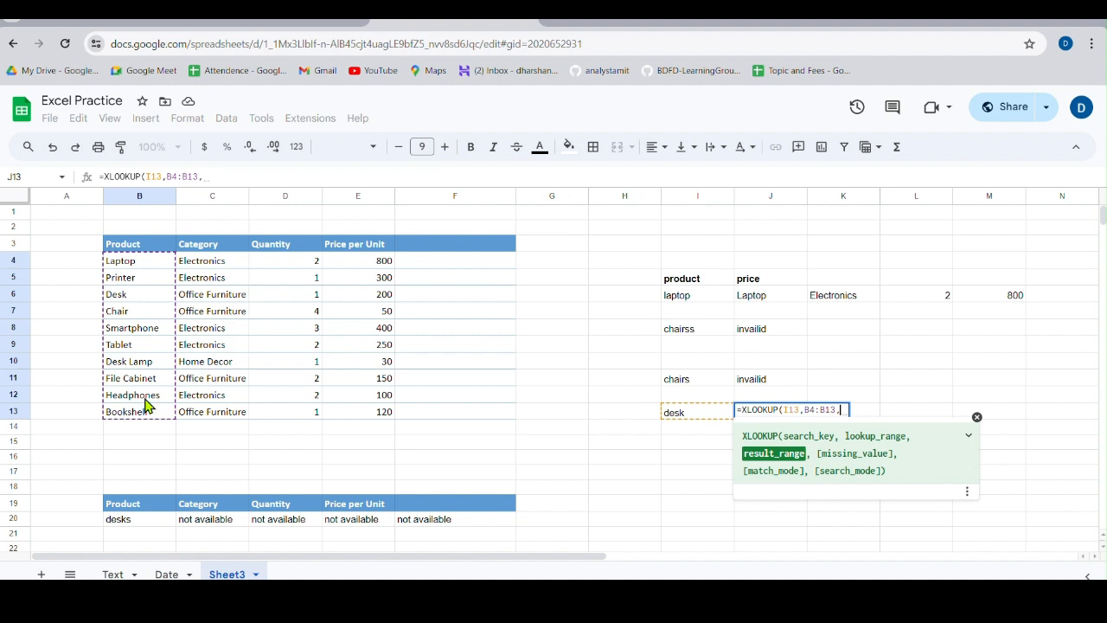
pyautogui.moveTo(367, 264); pyautogui.dragTo(361, 418)
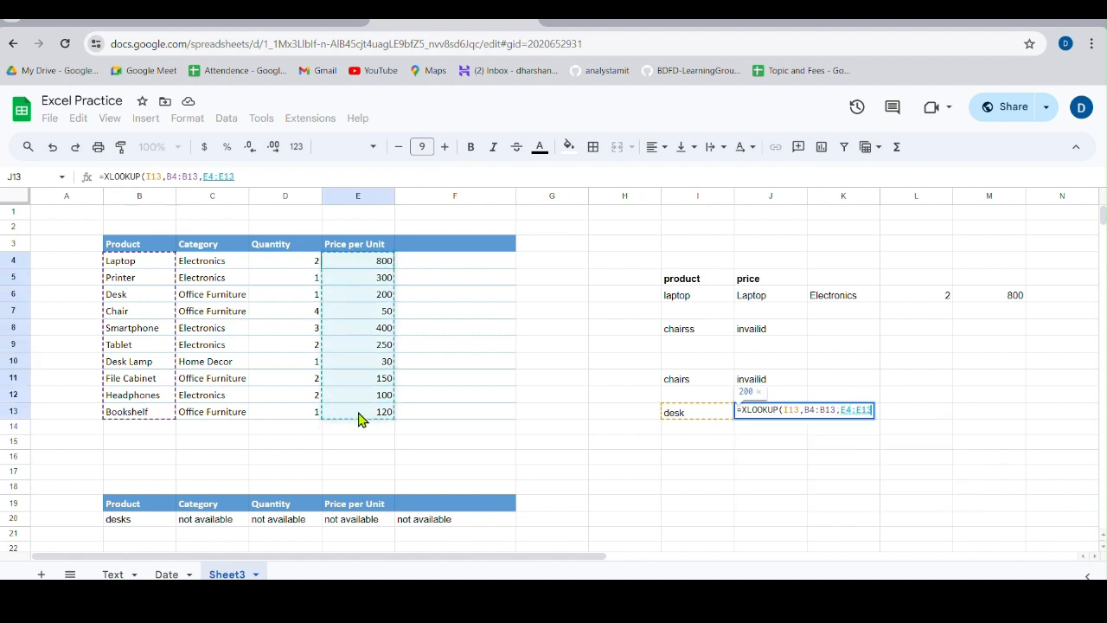
pyautogui.write(',')
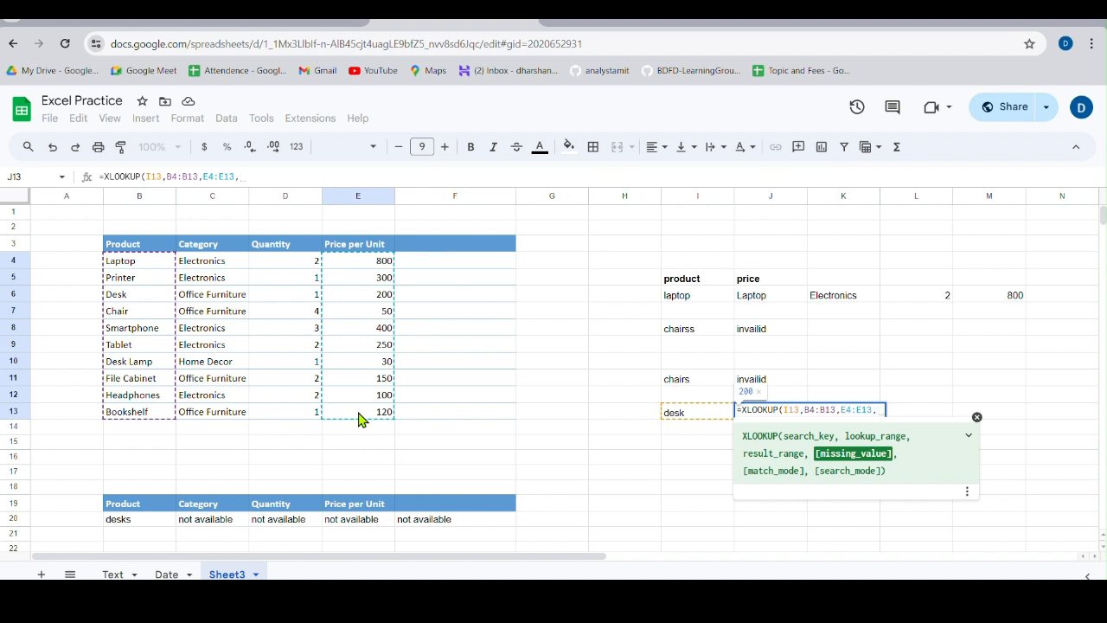
# Complete the J13 XLOOKUP with the missing value "not vailid" and match mode 0.
pyautogui.write('"')
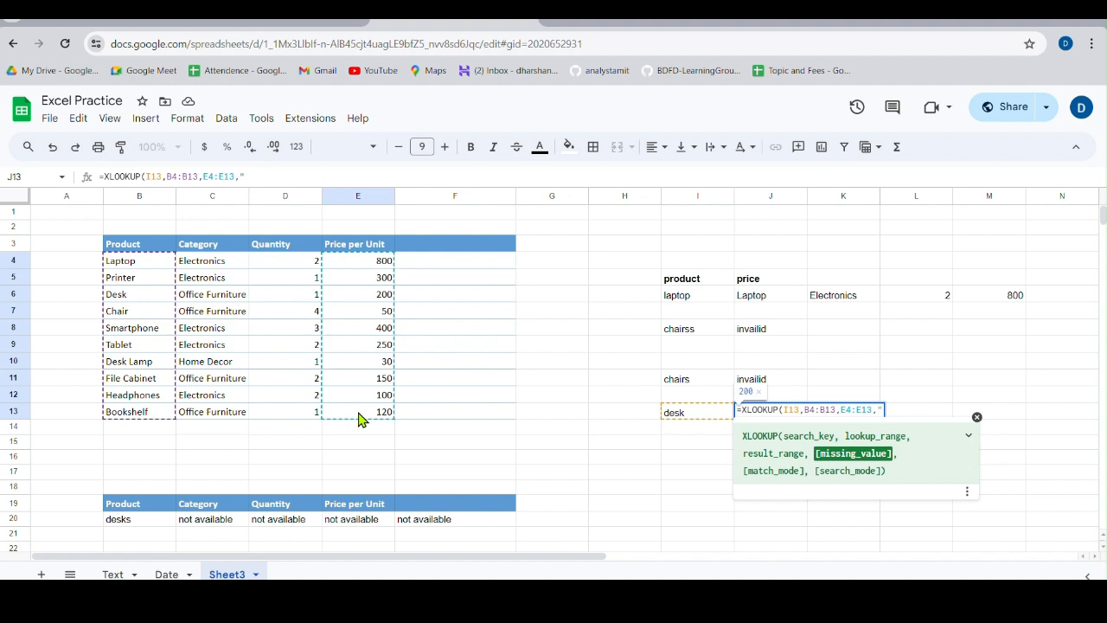
pyautogui.write('n')
pyautogui.write('n')
pyautogui.press('BackSpace')
pyautogui.write('not voilid')
pyautogui.press('BackSpace')
pyautogui.press('BackSpace')
pyautogui.press('BackSpace')
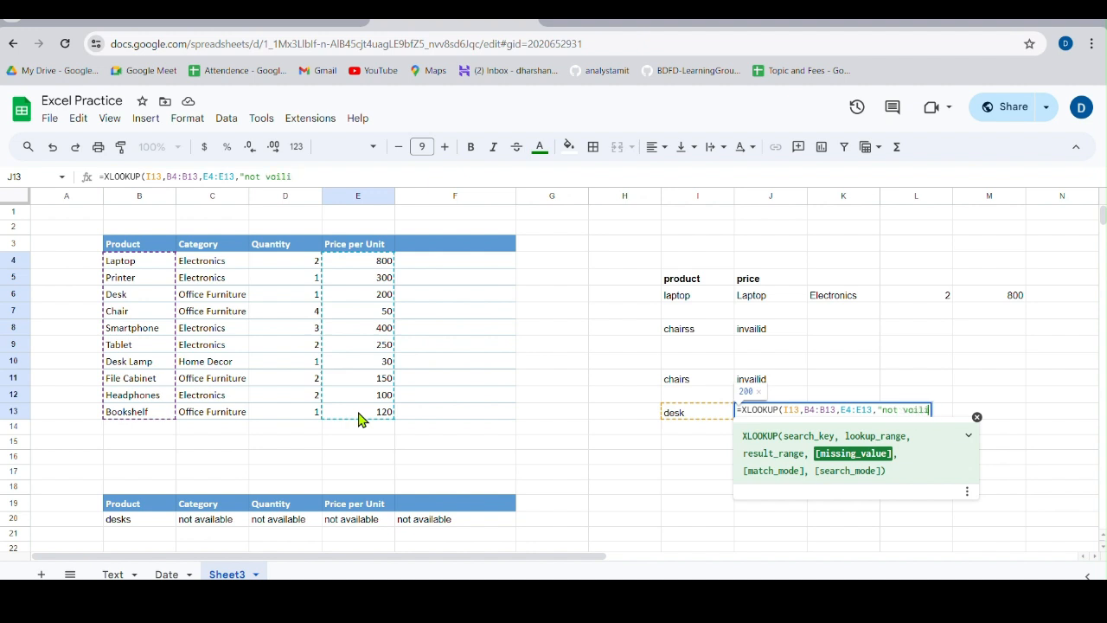
pyautogui.write('id",')
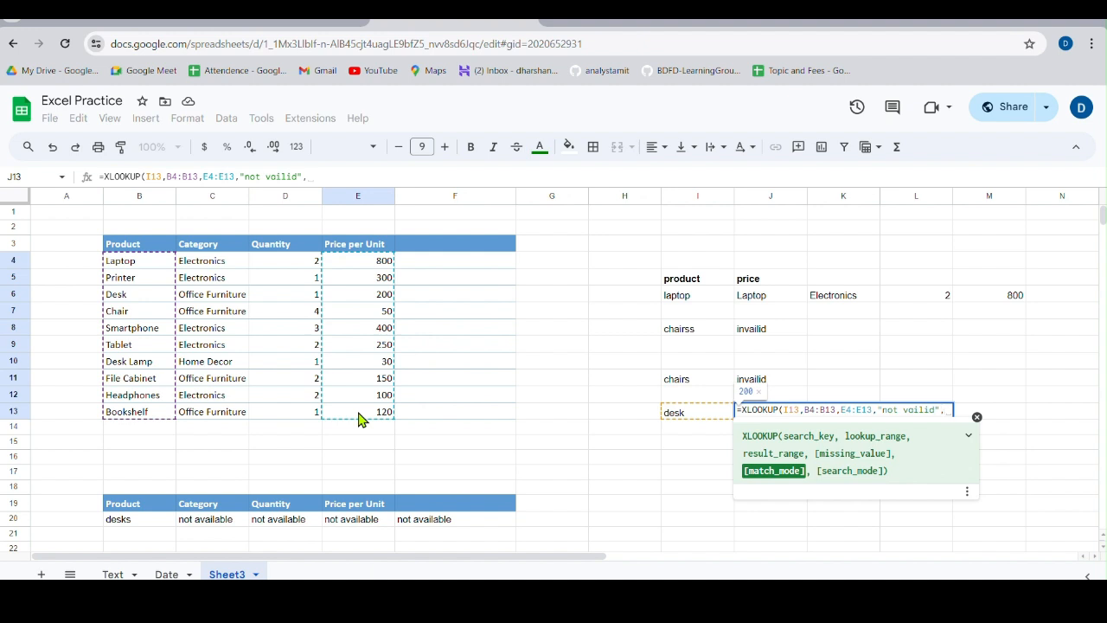
pyautogui.write('0')
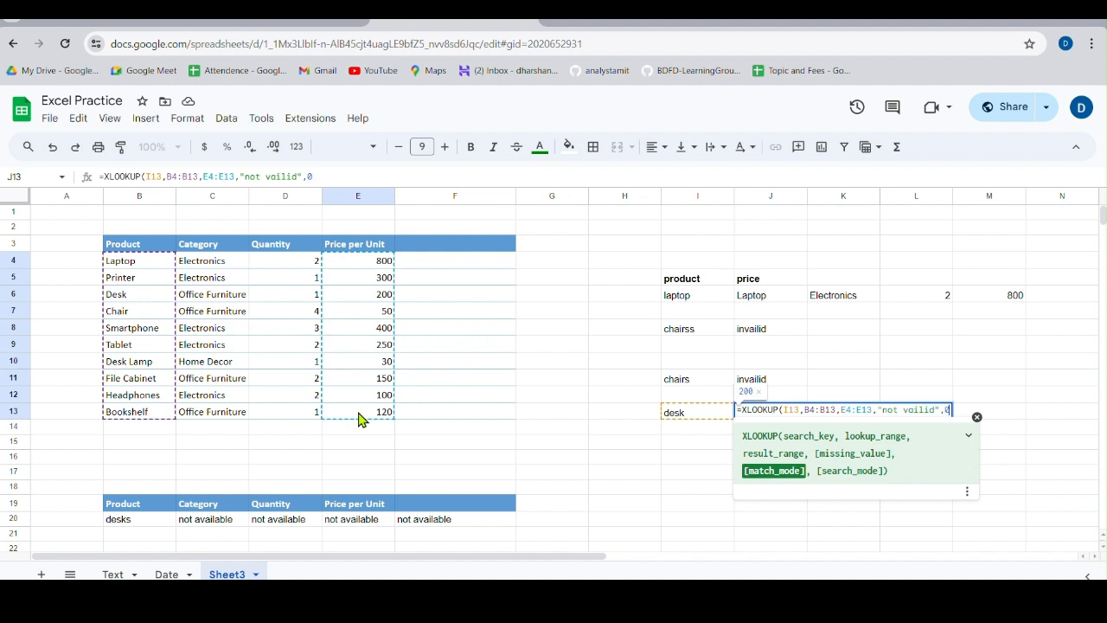
pyautogui.write(')')
pyautogui.press('Return')
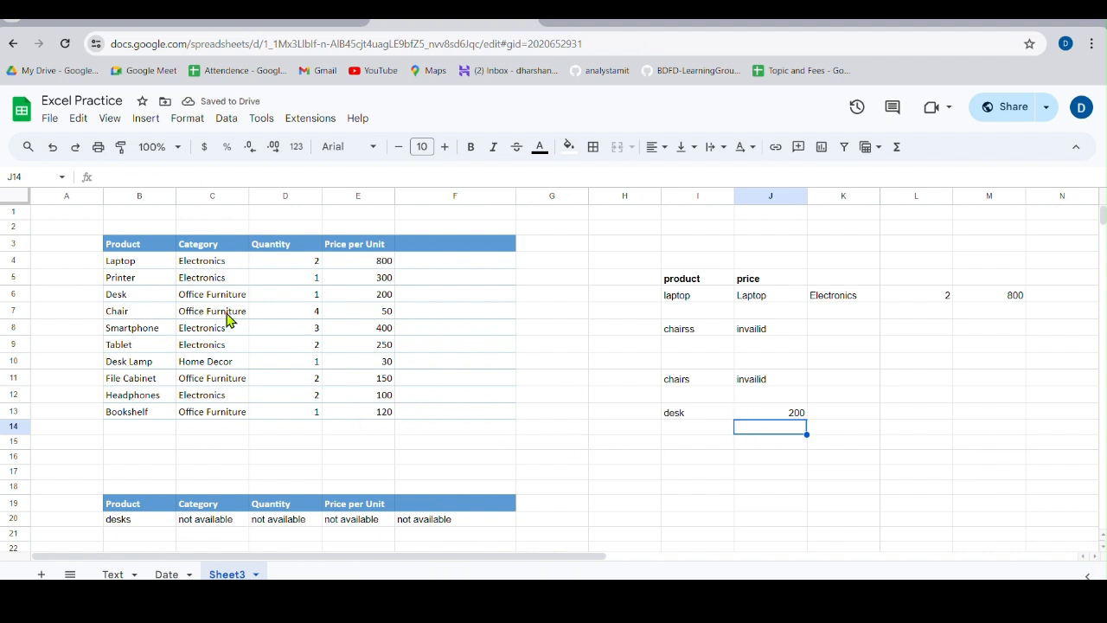
# Change the product in I13 to desks to test the formula's missing value.
pyautogui.click(692, 414)
pyautogui.write('desks')
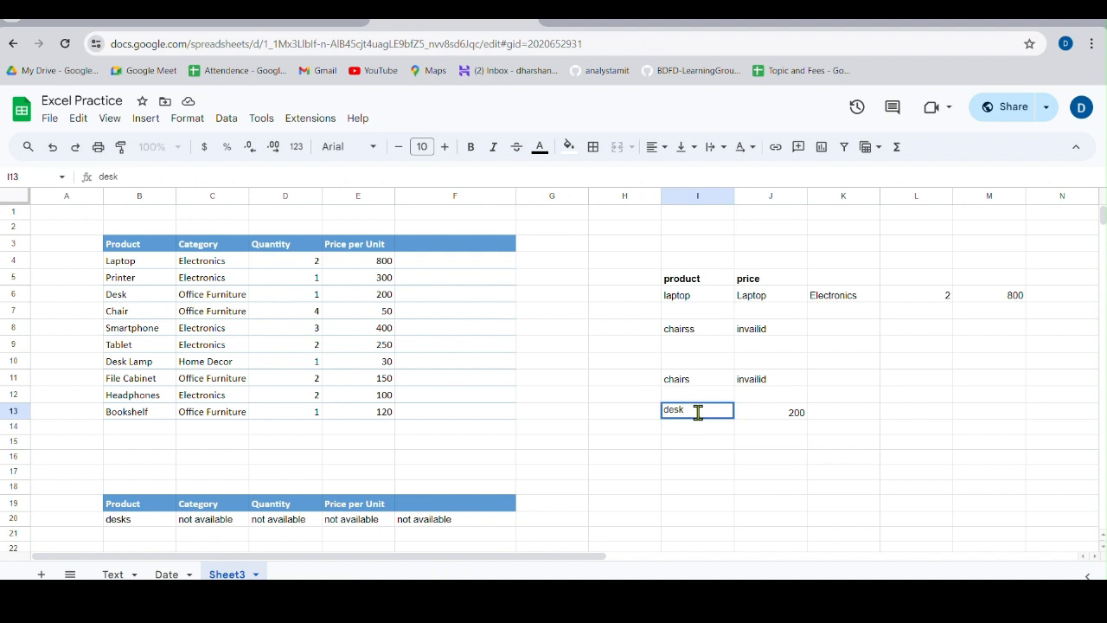
pyautogui.press('Return')
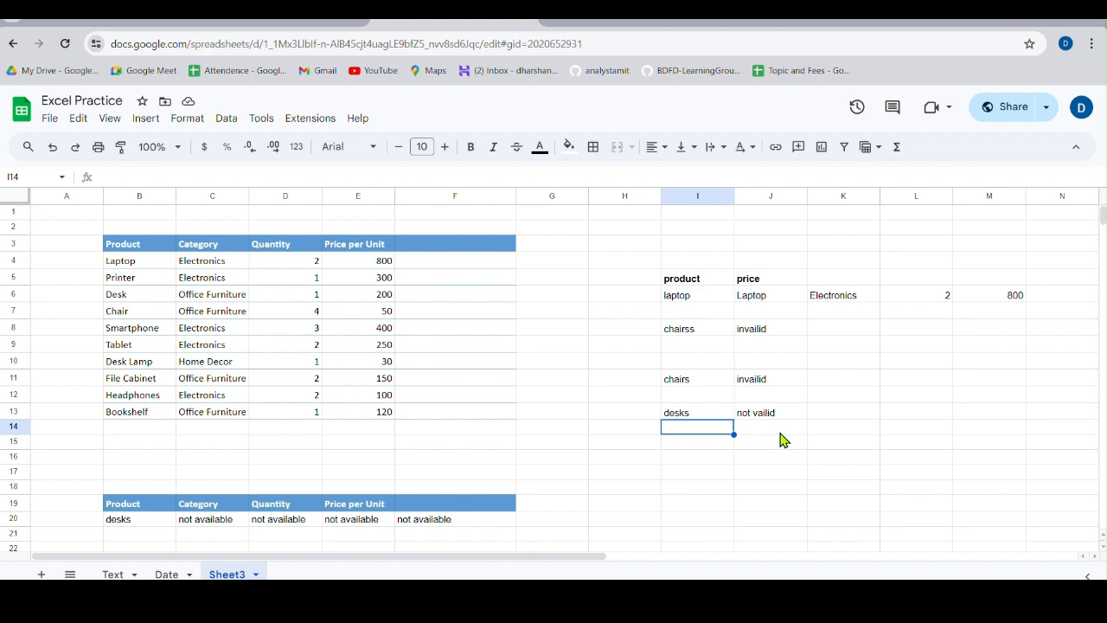
# Enter chair as the product to look up in cell B22, below the second product header row.
pyautogui.scroll(-2, 781, 443)
pyautogui.scroll(2, 605, 422)
pyautogui.scroll(-4, 581, 393)
pyautogui.scroll(2, 579, 430)
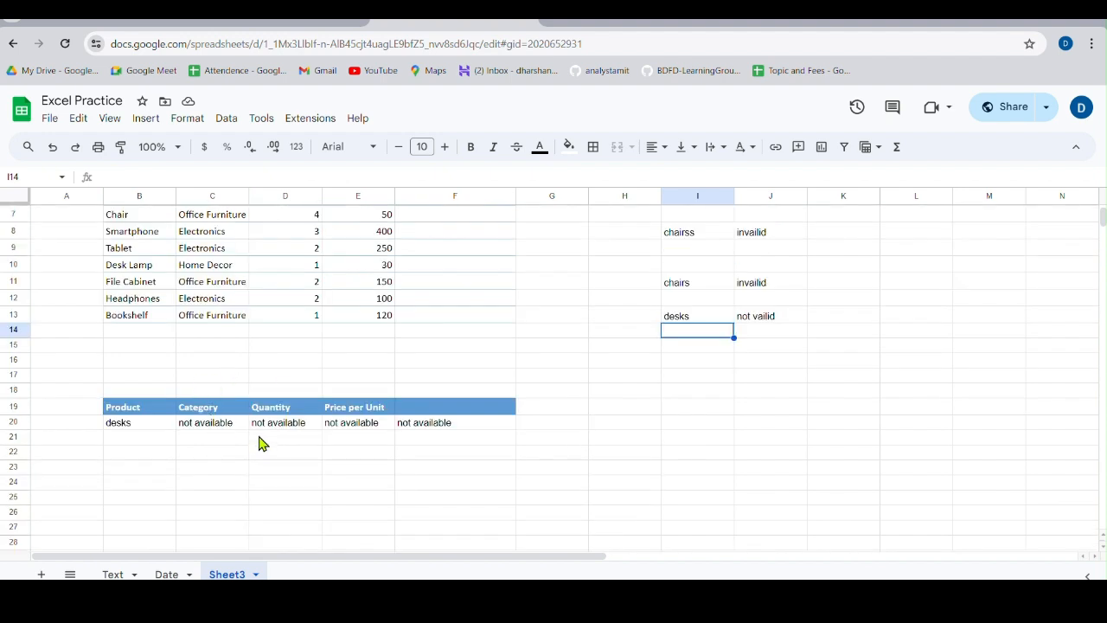
pyautogui.click(136, 457)
pyautogui.write('chair')
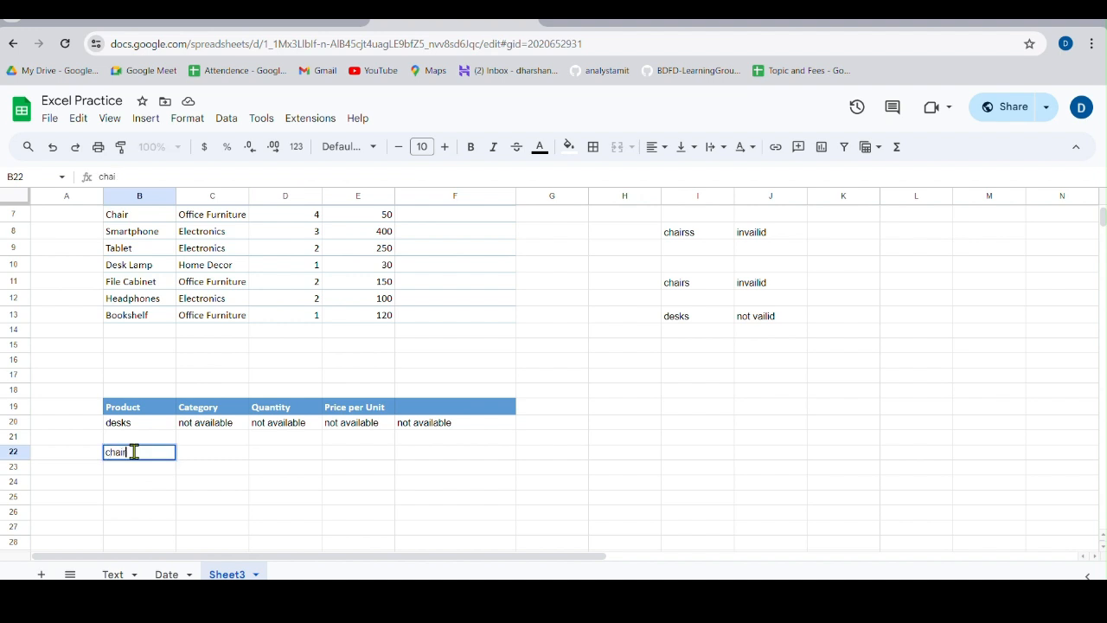
# Start an XLOOKUP formula in C22 with the absolute search key $B$22.
pyautogui.click(197, 459)
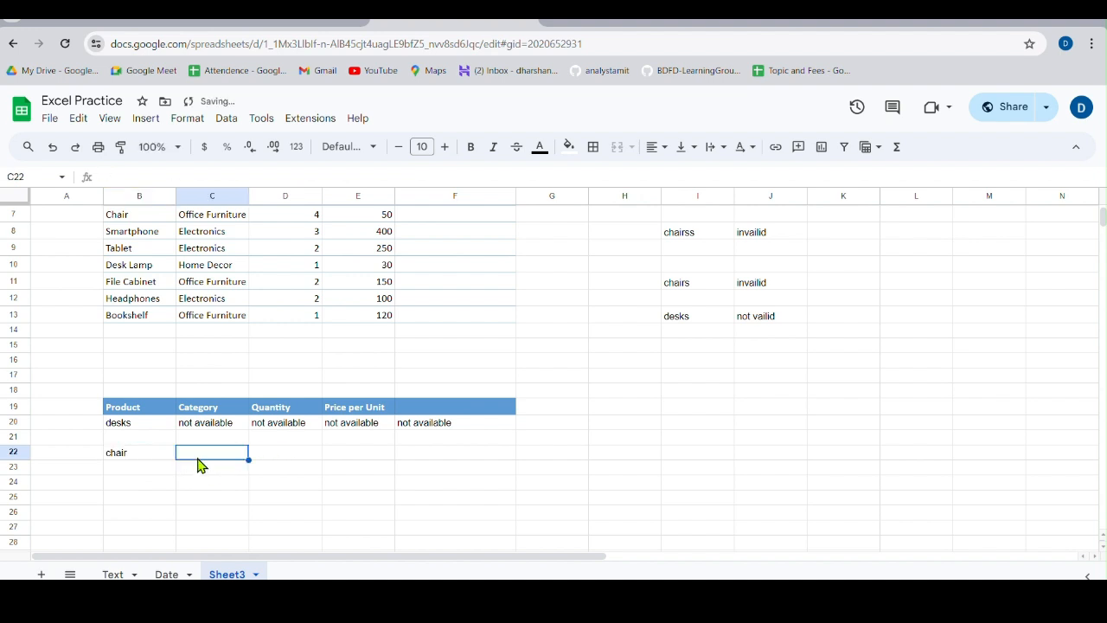
pyautogui.write('=')
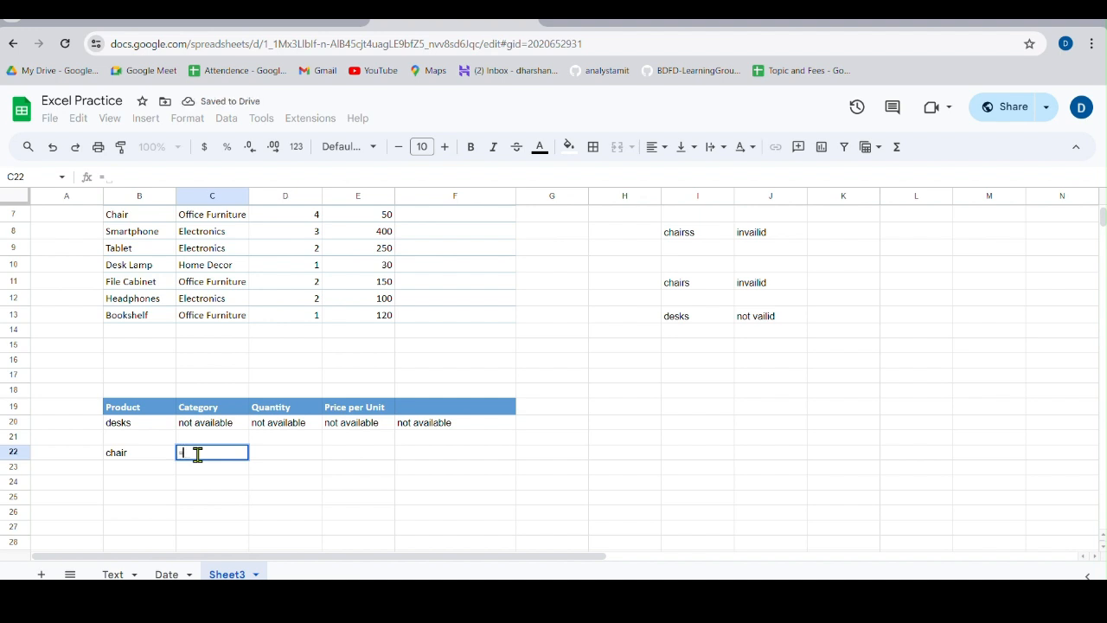
pyautogui.write('xl')
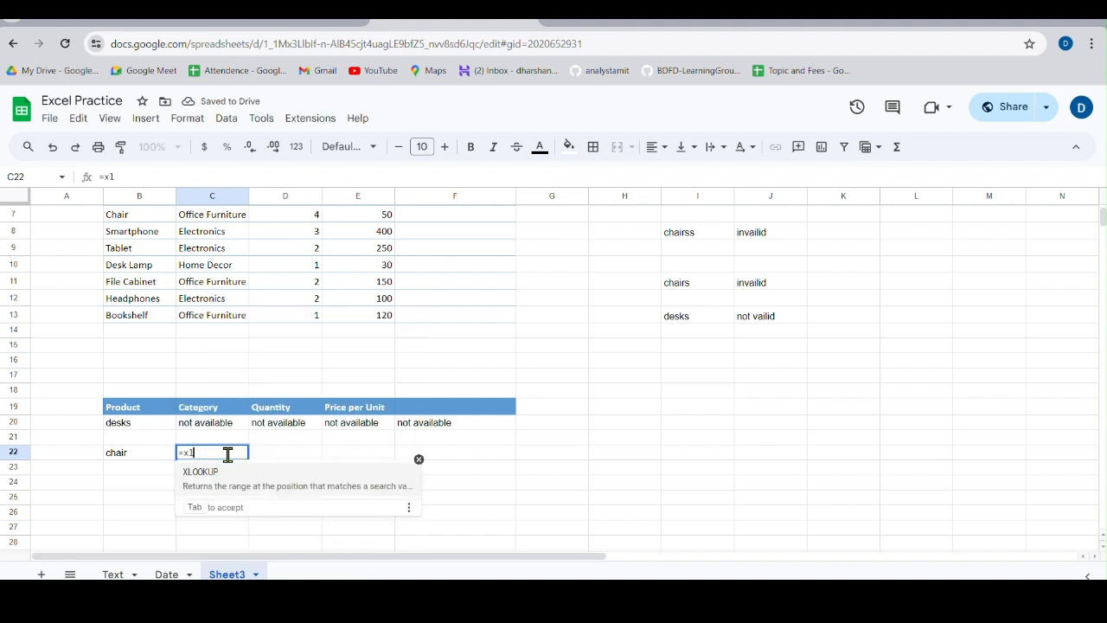
pyautogui.click(213, 479)
pyautogui.click(132, 457)
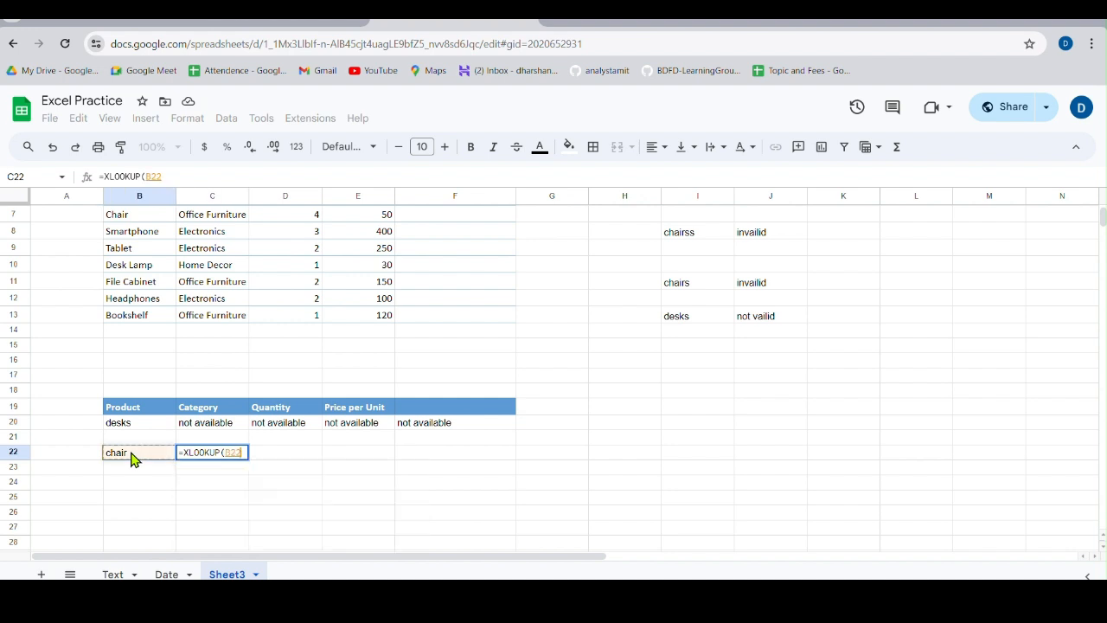
pyautogui.press('F4')
pyautogui.write(',')
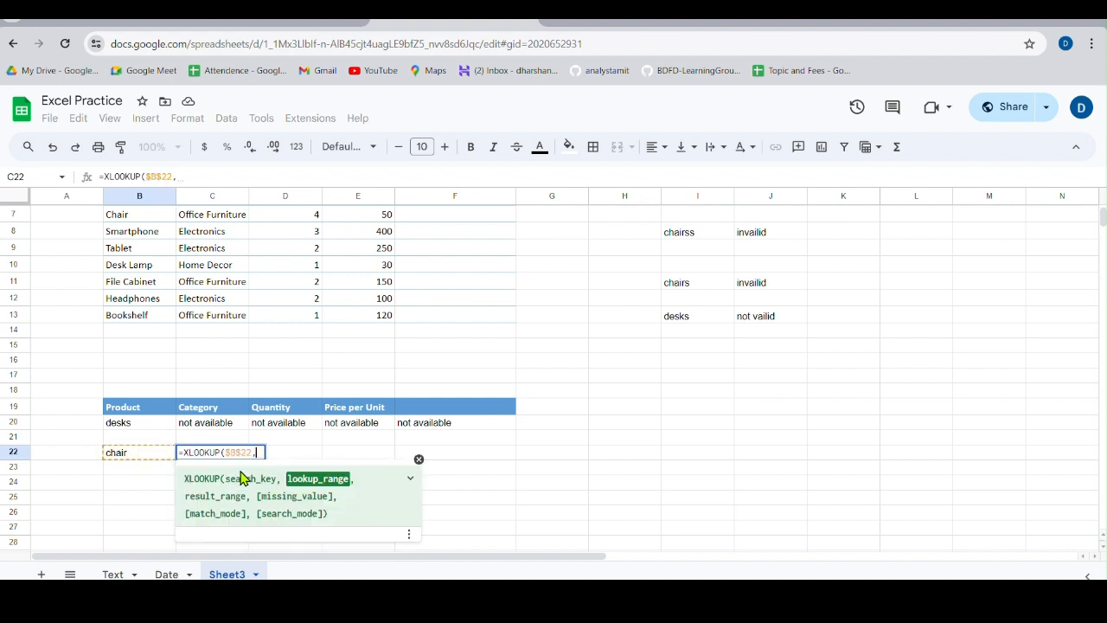
# Add the absolute lookup range $B$4:$B$13 and the relative result range C4:C13 to the C22 XLOOKUP.
pyautogui.scroll(3, 239, 478)
pyautogui.moveTo(138, 260); pyautogui.dragTo(134, 413)
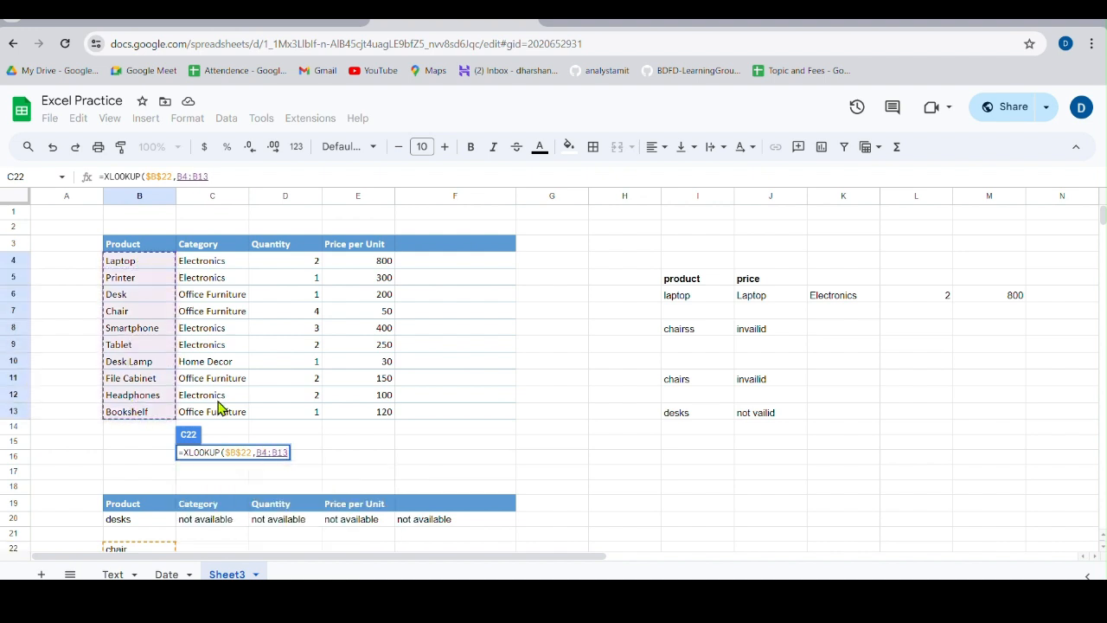
pyautogui.click(259, 452)
pyautogui.press('F4')
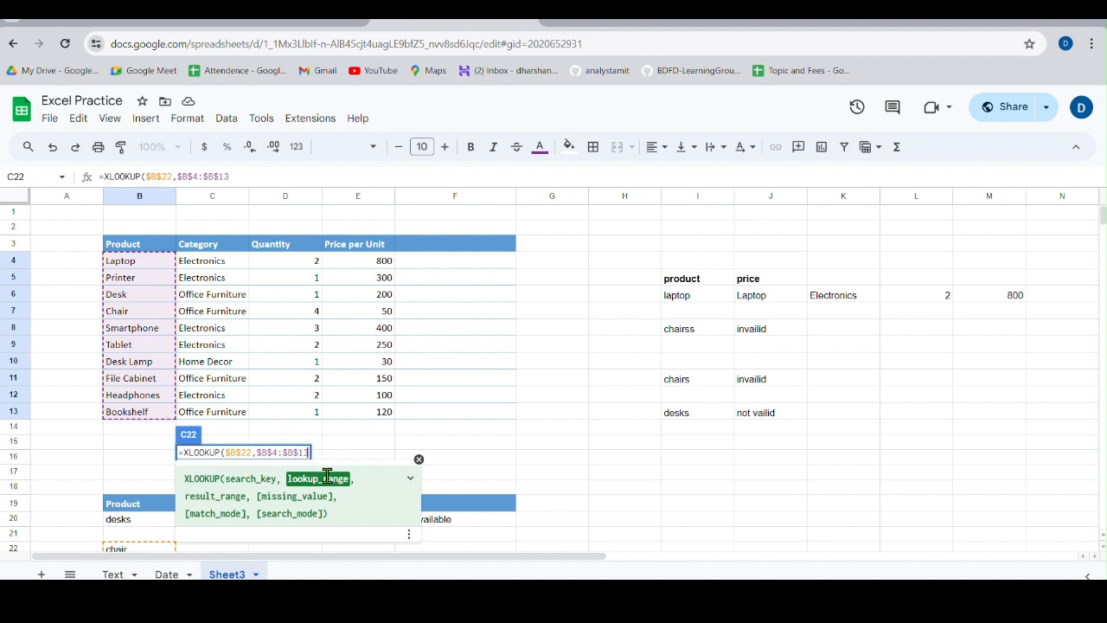
pyautogui.write(',')
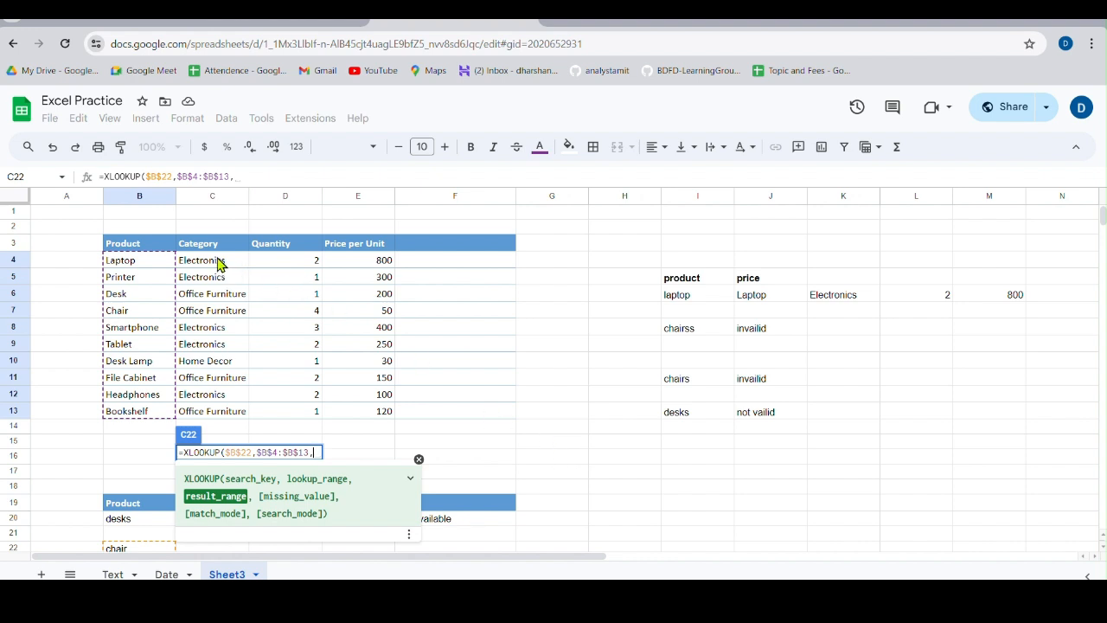
pyautogui.moveTo(216, 262); pyautogui.dragTo(211, 415)
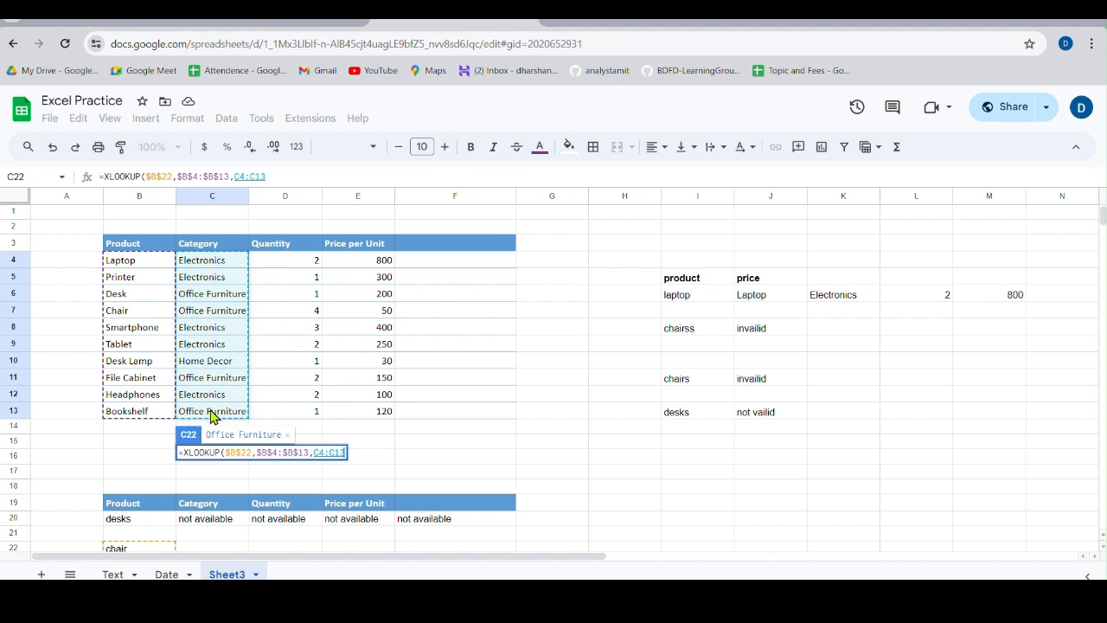
# Complete the C22 XLOOKUP with the missing value "NAN" and match mode 0.
pyautogui.write(',')
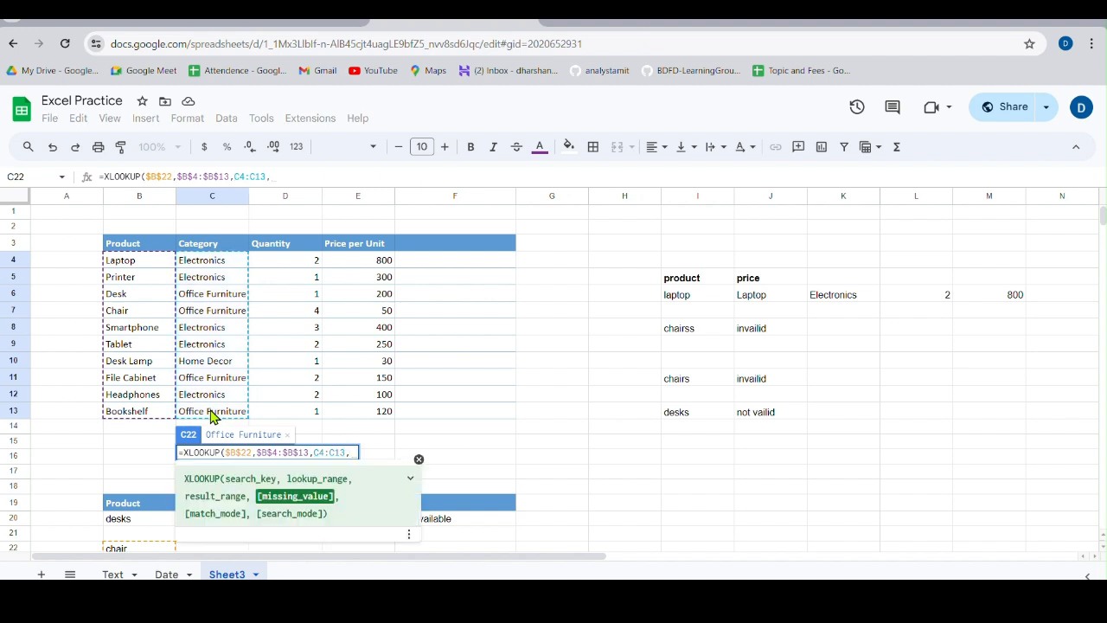
pyautogui.write('"N')
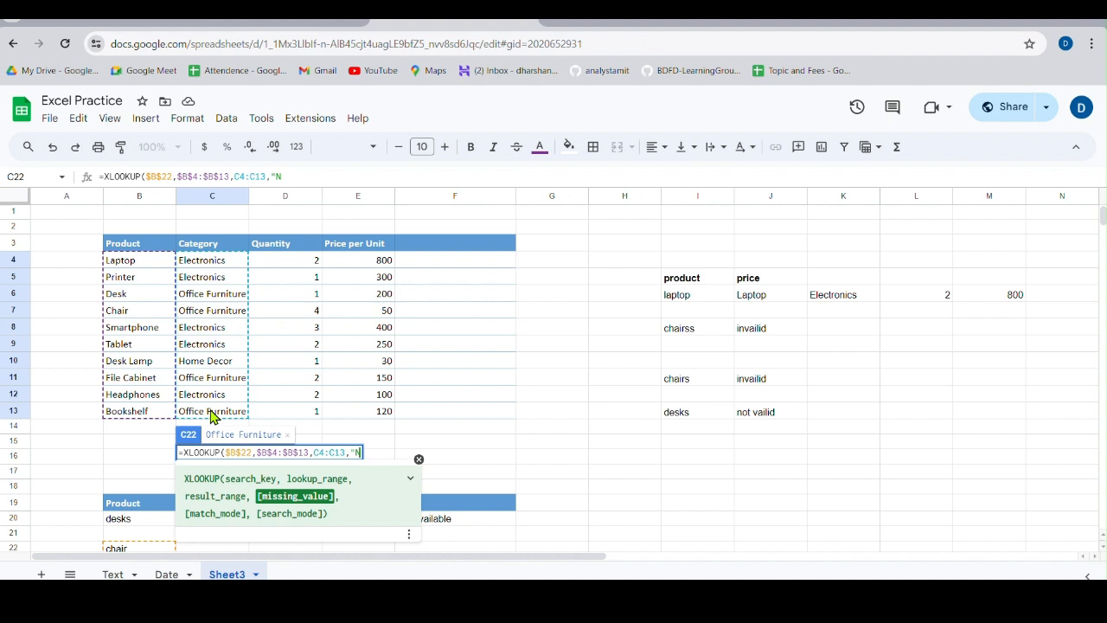
pyautogui.write('AN",')
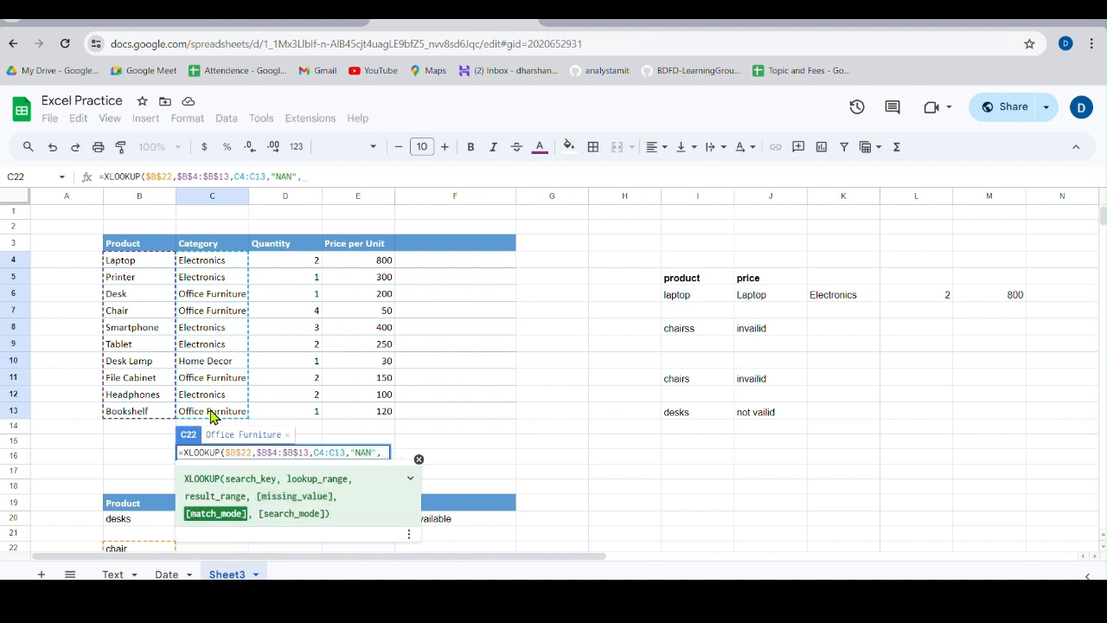
pyautogui.write('0')
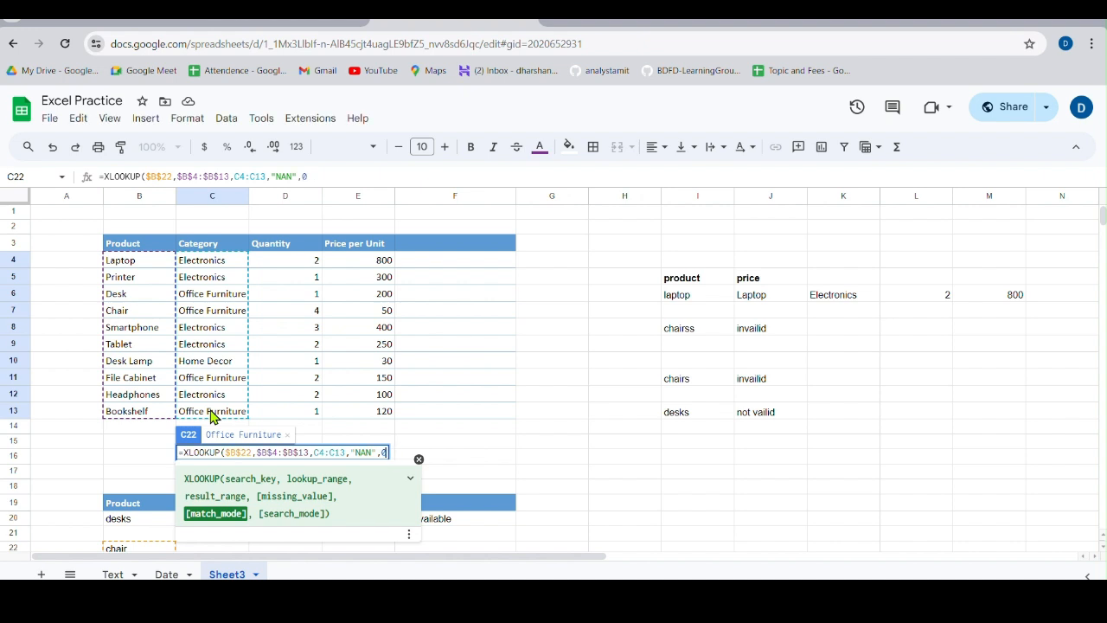
pyautogui.write(')')
pyautogui.press('Return')
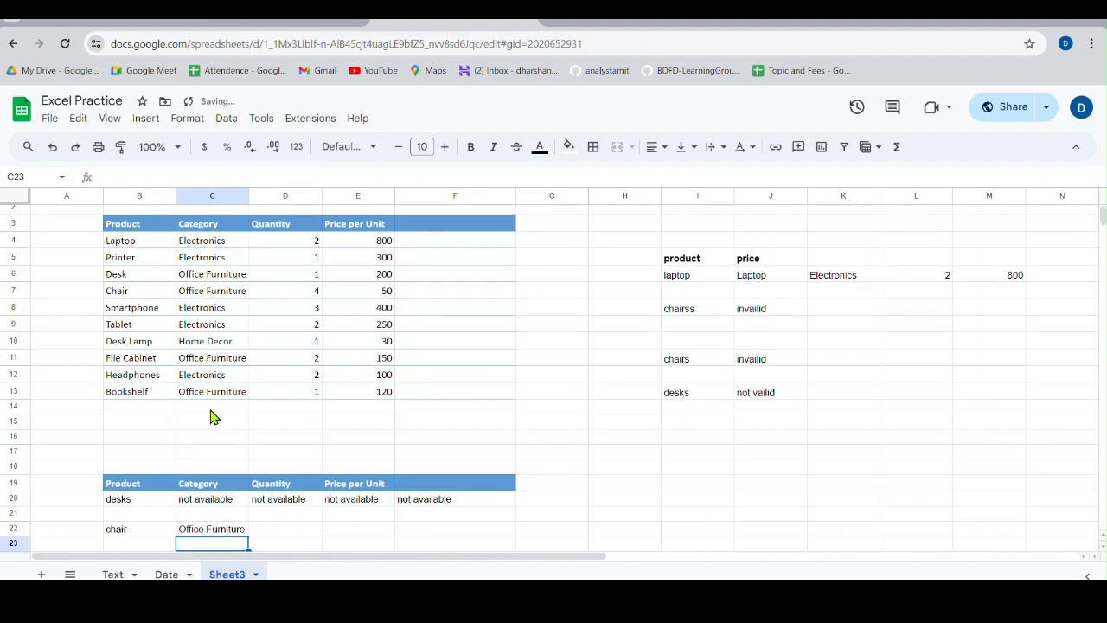
# Fill the C22 formula across to F22 and check the copied formula in F22 against the source table.
pyautogui.scroll(-2, 227, 402)
pyautogui.click(242, 434)
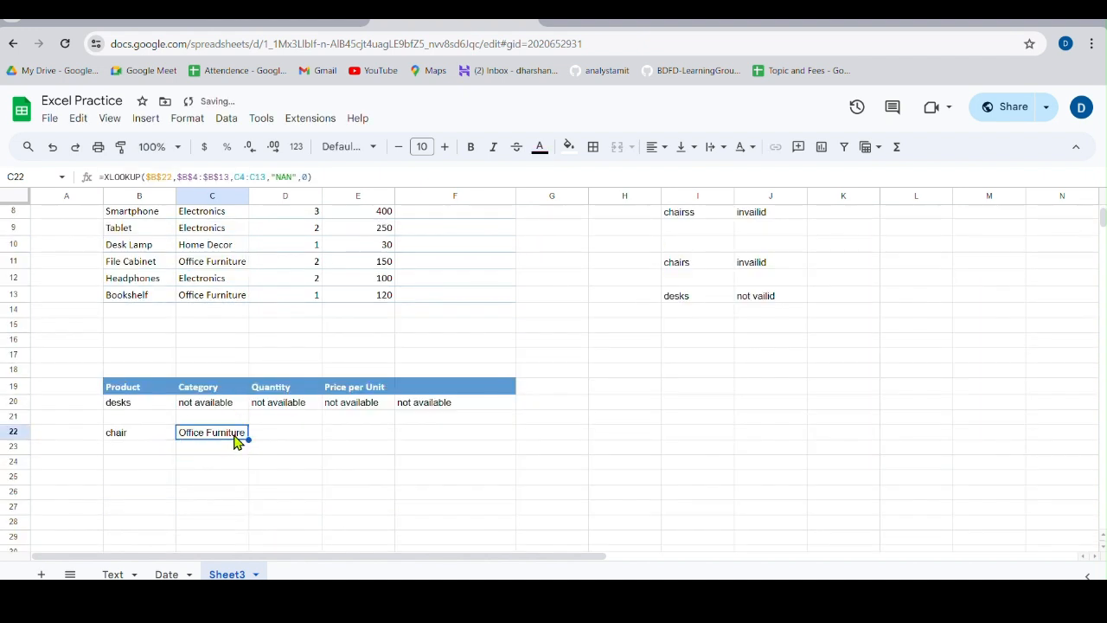
pyautogui.moveTo(246, 440); pyautogui.dragTo(477, 459)
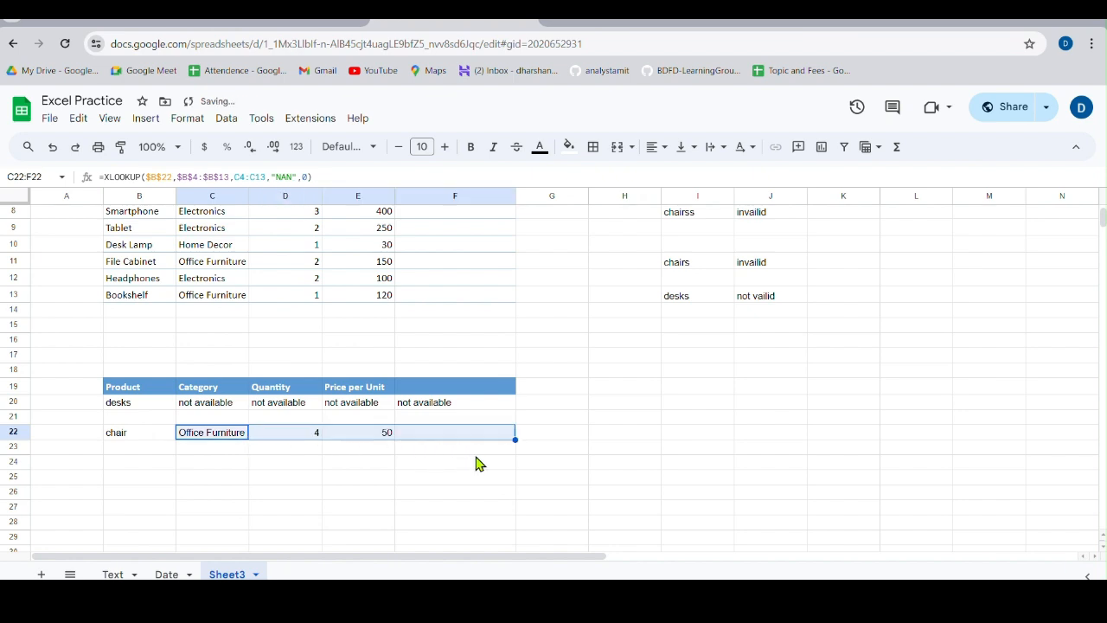
pyautogui.click(412, 465)
pyautogui.click(439, 435)
pyautogui.scroll(2, 438, 442)
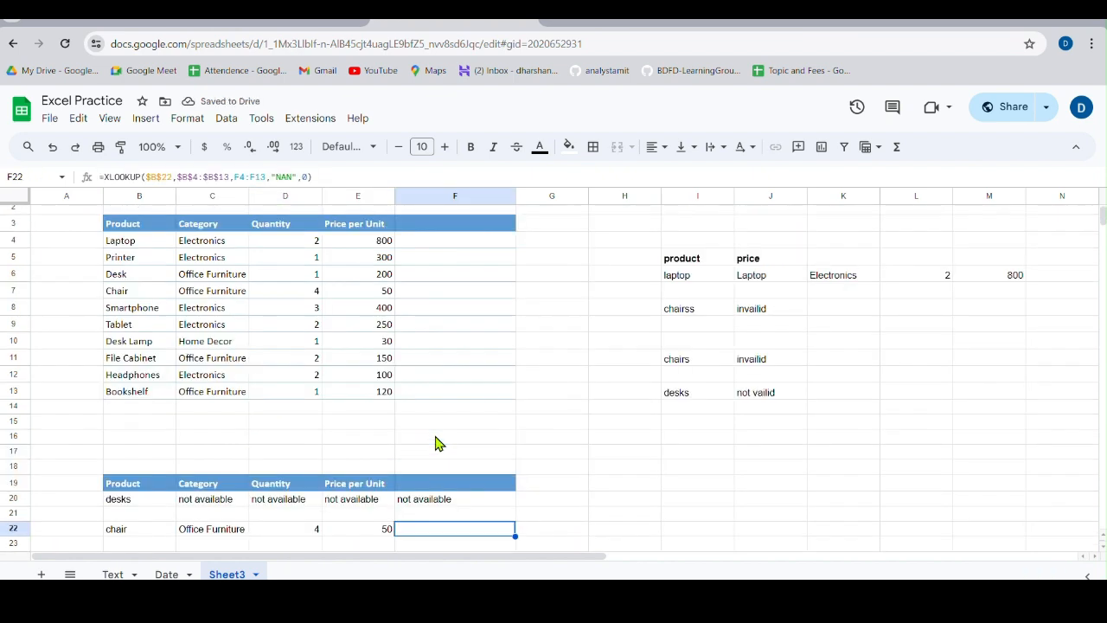
pyautogui.scroll(-2, 437, 444)
pyautogui.scroll(3, 445, 445)
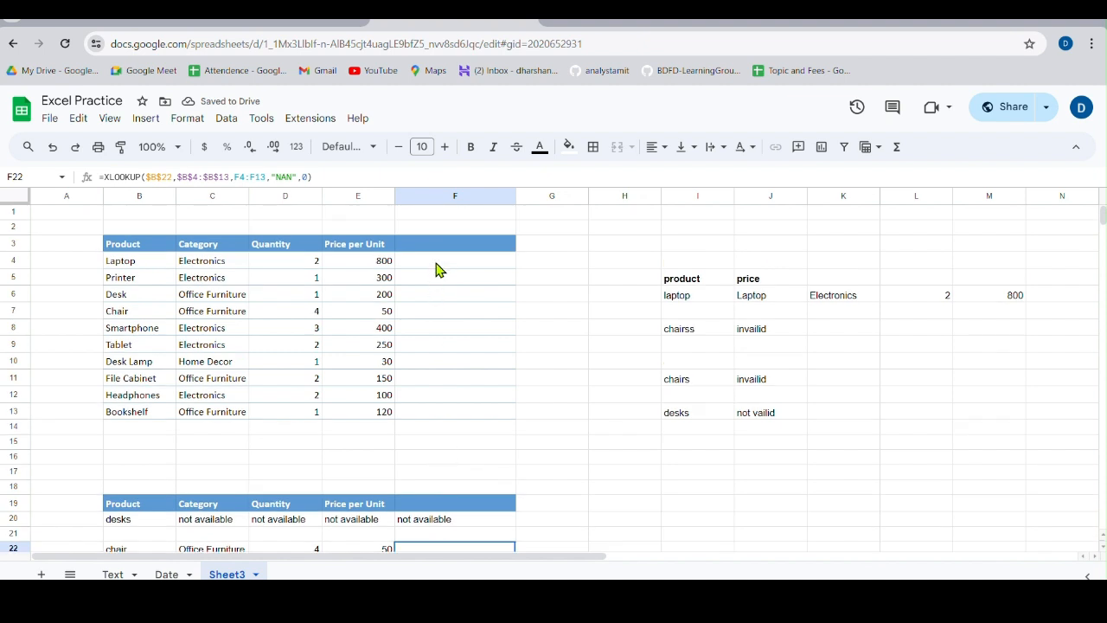
pyautogui.scroll(-2, 437, 359)
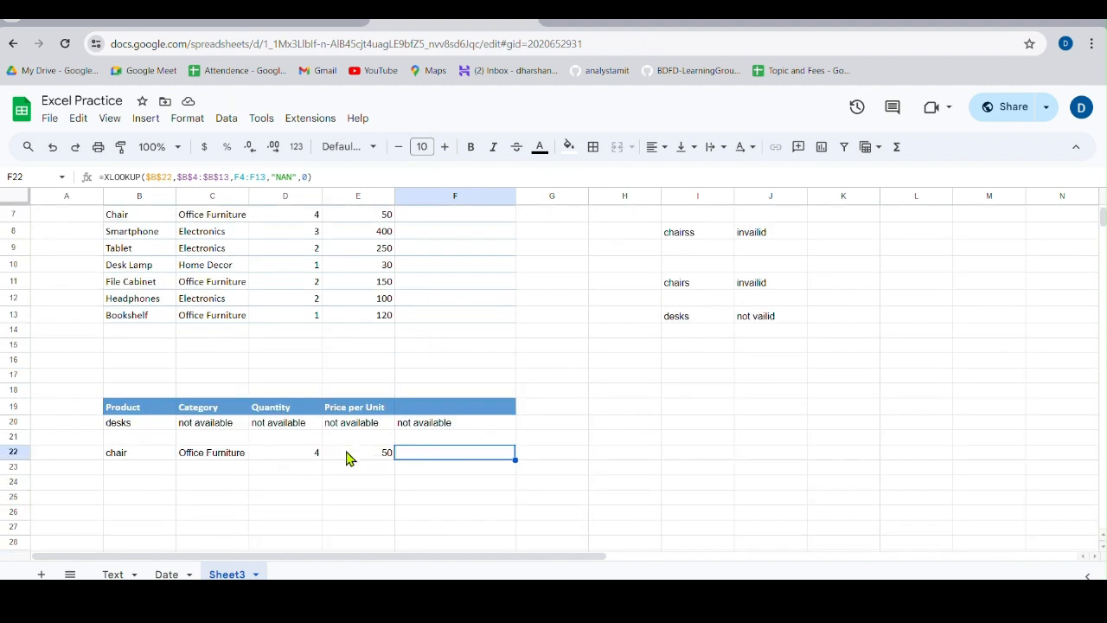
# Change the product in B22 to table to test the missing value across the row.
pyautogui.click(127, 455)
pyautogui.press('BackSpace')
pyautogui.press('BackSpace')
pyautogui.press('BackSpace')
pyautogui.press('BackSpace')
pyautogui.press('BackSpace')
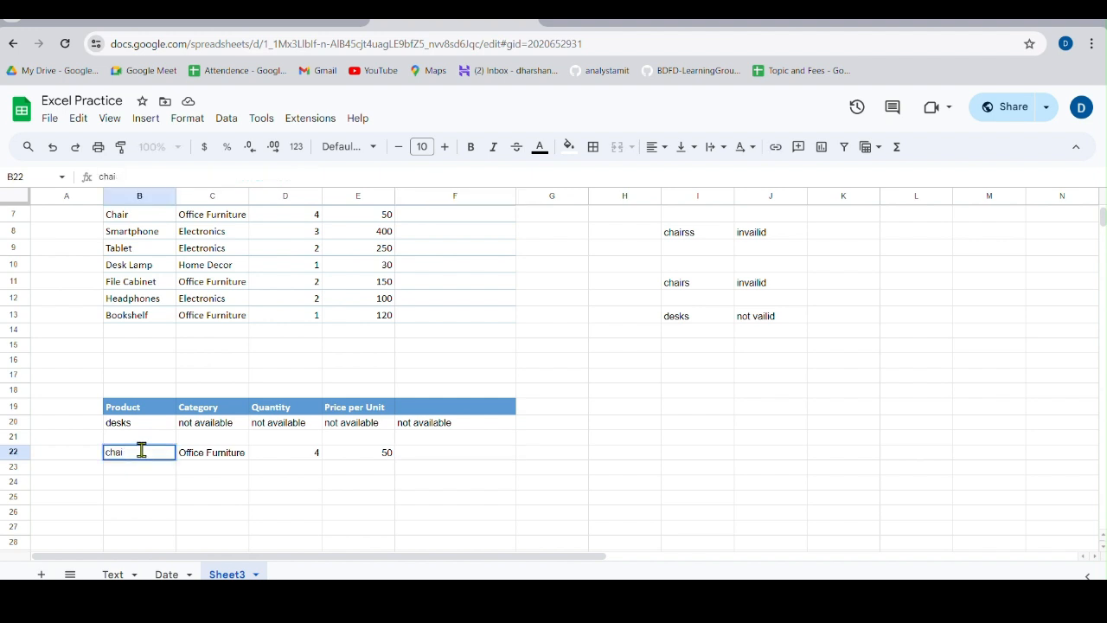
pyautogui.write('table')
pyautogui.scroll(1, 141, 445)
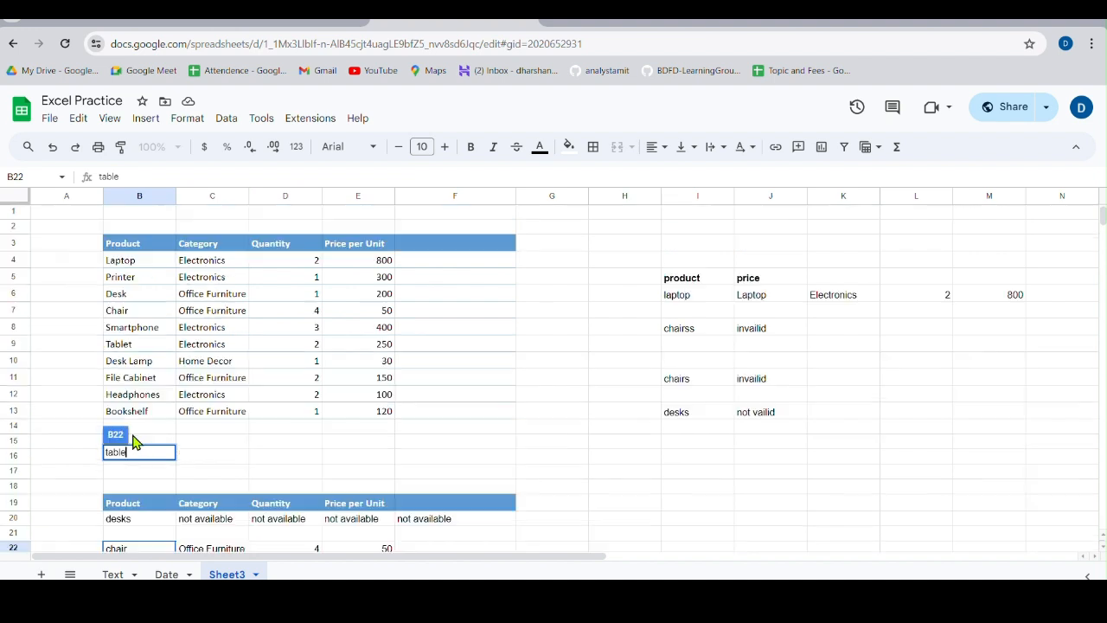
pyautogui.scroll(-2, 208, 433)
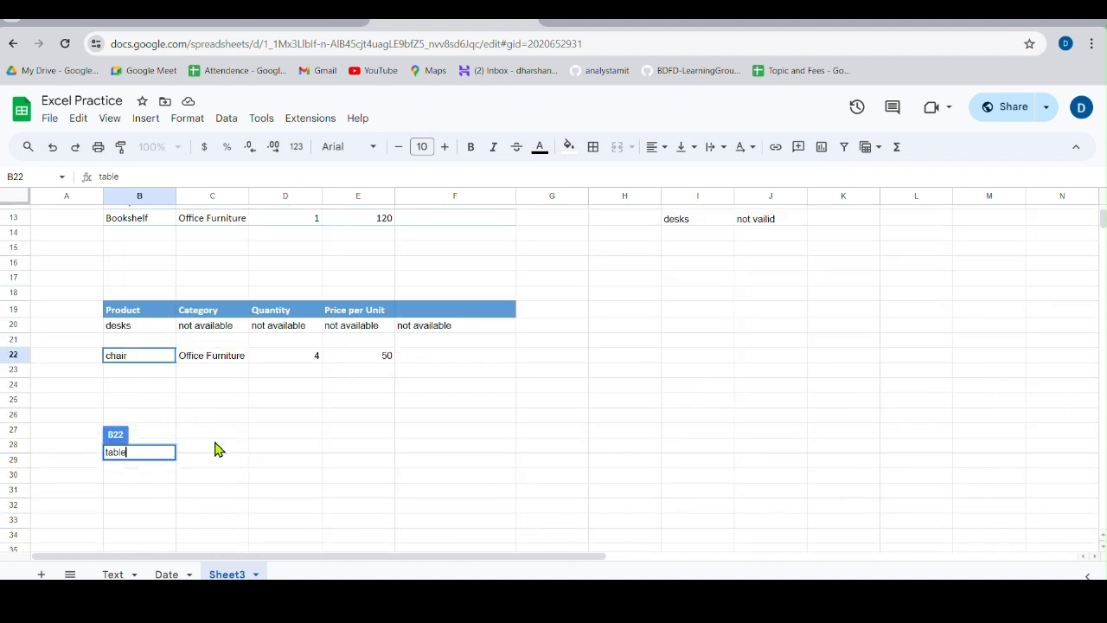
pyautogui.press('Return')
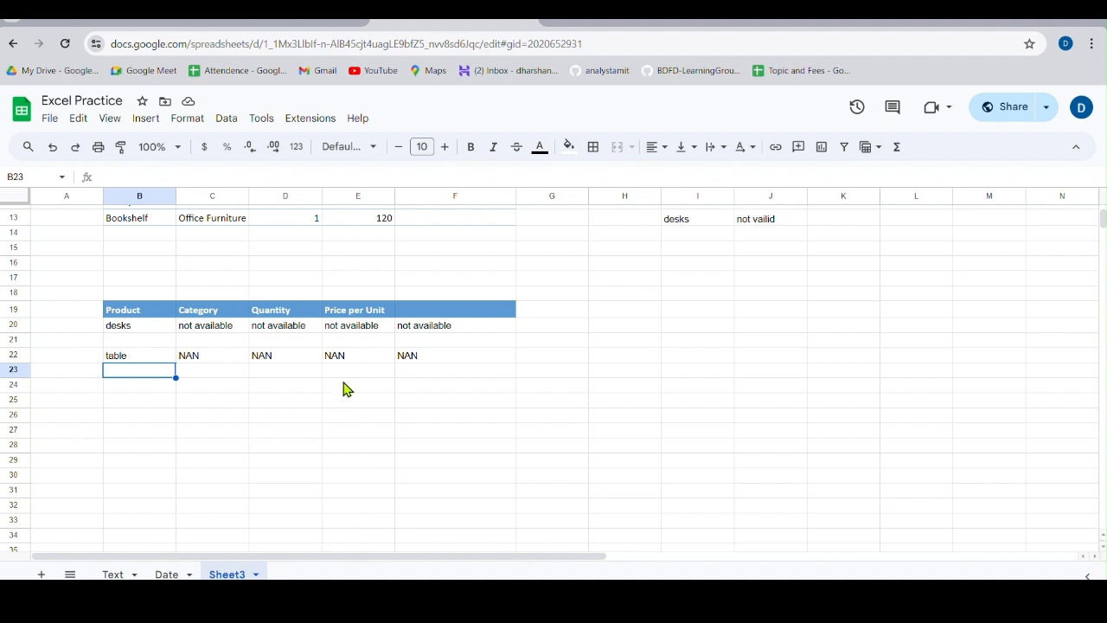
# Select and copy the entire contents of Sheet3.
pyautogui.scroll(4, 385, 381)
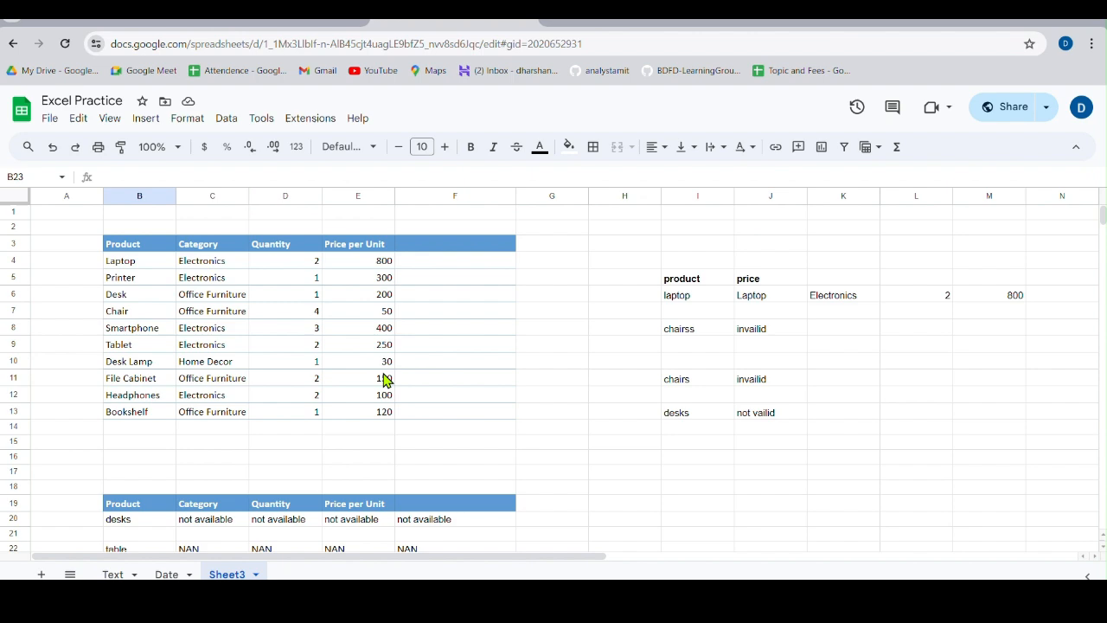
pyautogui.scroll(-4, 457, 234)
pyautogui.scroll(4, 613, 404)
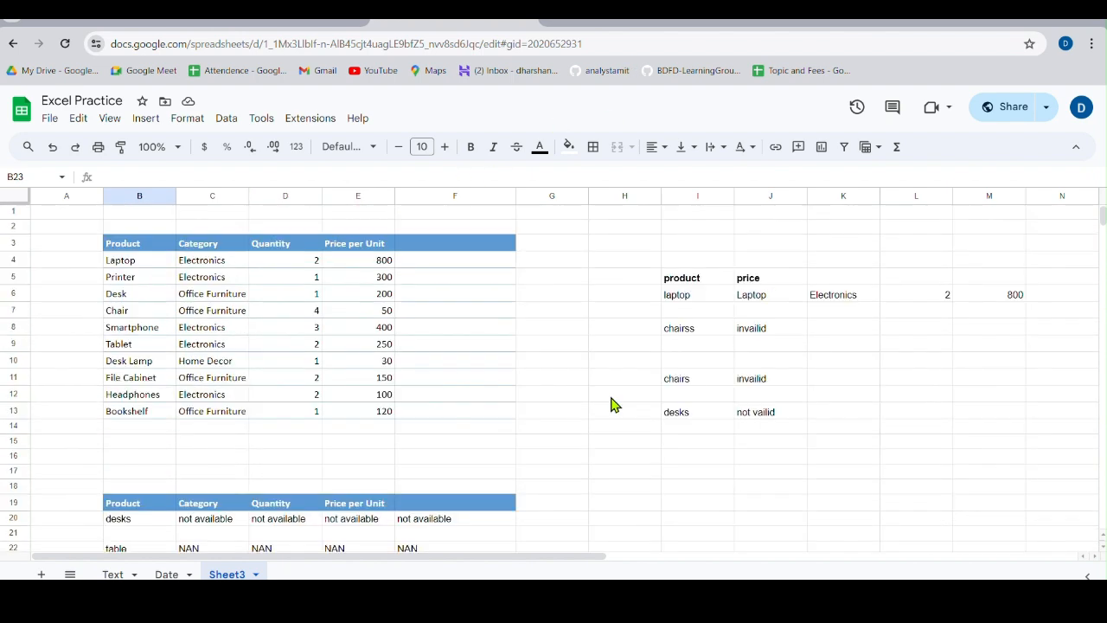
pyautogui.click(126, 216)
pyautogui.hotkey('ctrl', 'a')
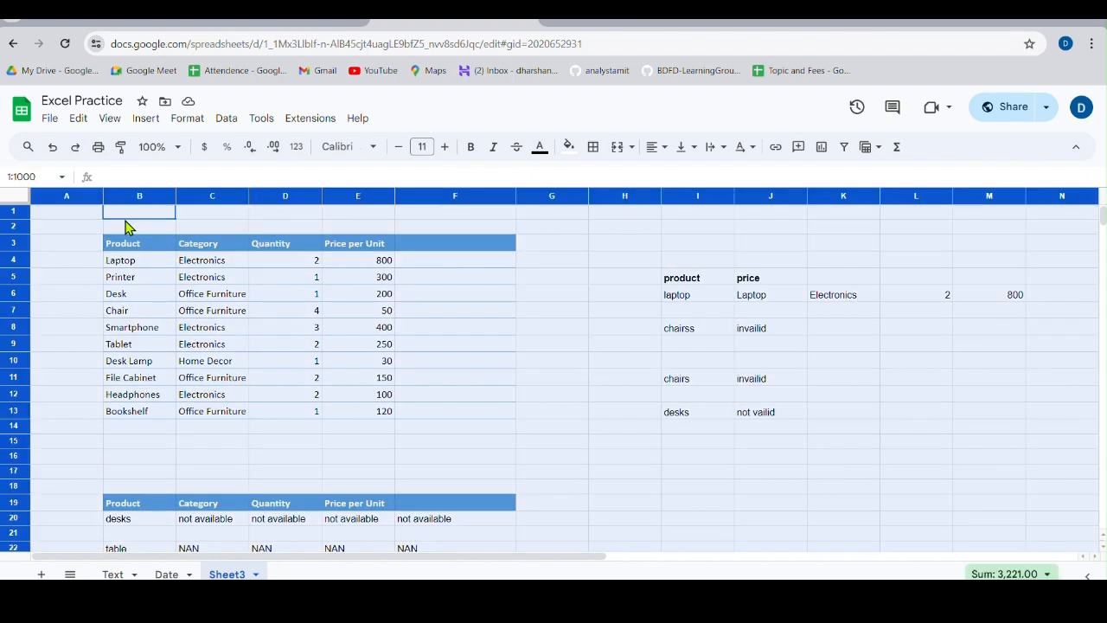
# Switch to the lookups workbook in Excel and paste the copied data at A1 of the Xlookup sheet.
pyautogui.moveTo(605, 601)
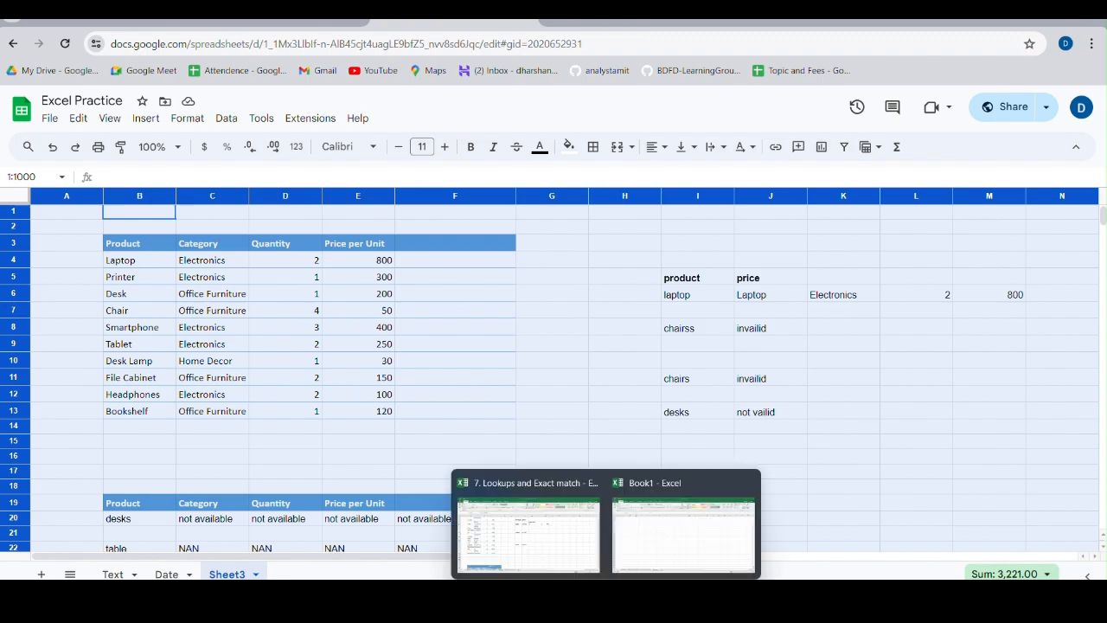
pyautogui.click(659, 559)
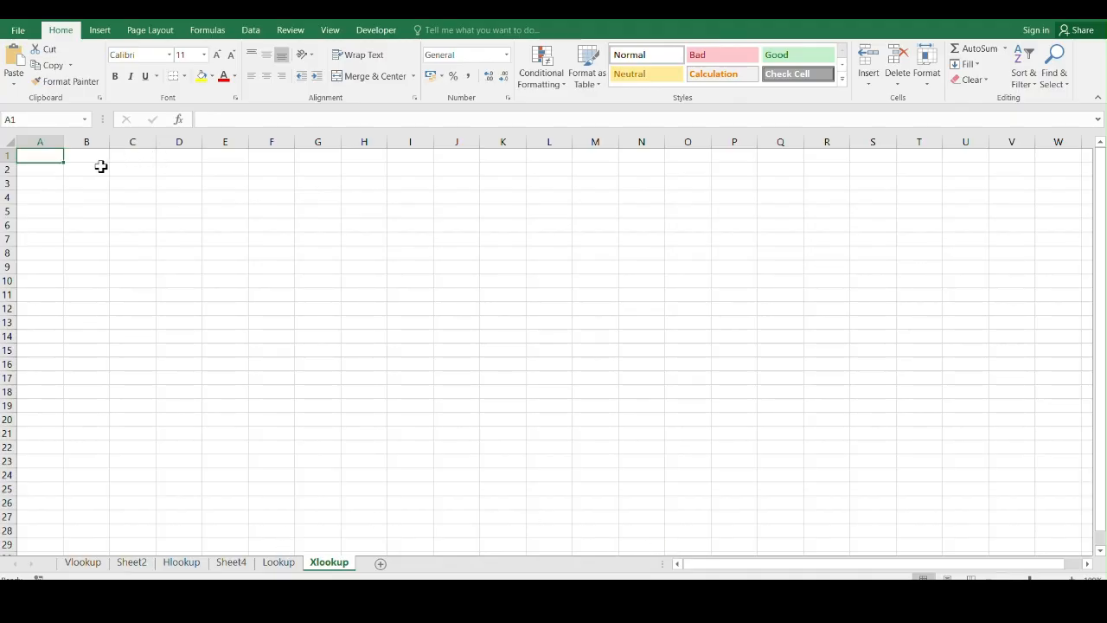
pyautogui.hotkey('ctrl', 'v')
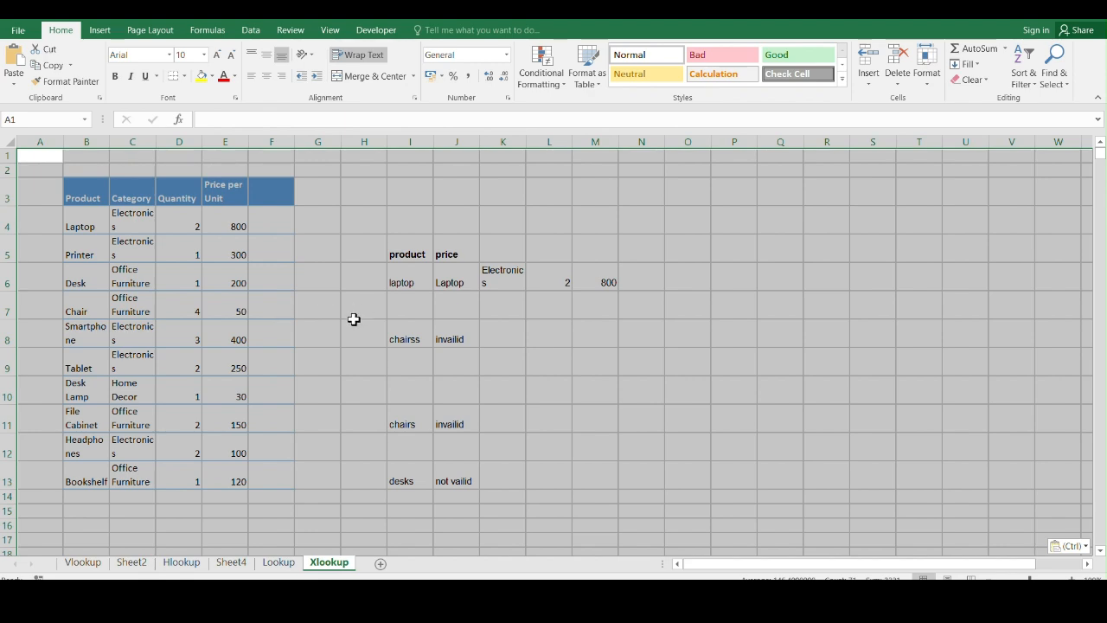
pyautogui.click(325, 313)
pyautogui.scroll(-1, 324, 349)
pyautogui.scroll(1, 322, 350)
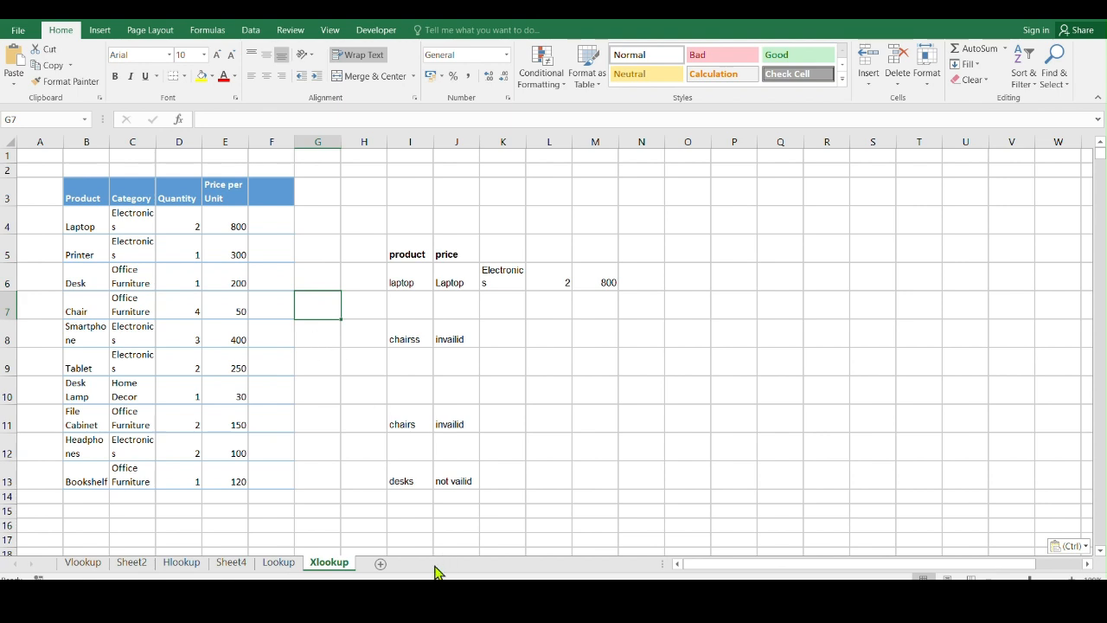
# Add a new worksheet after Xlookup and return to the Xlookup sheet.
pyautogui.click(379, 564)
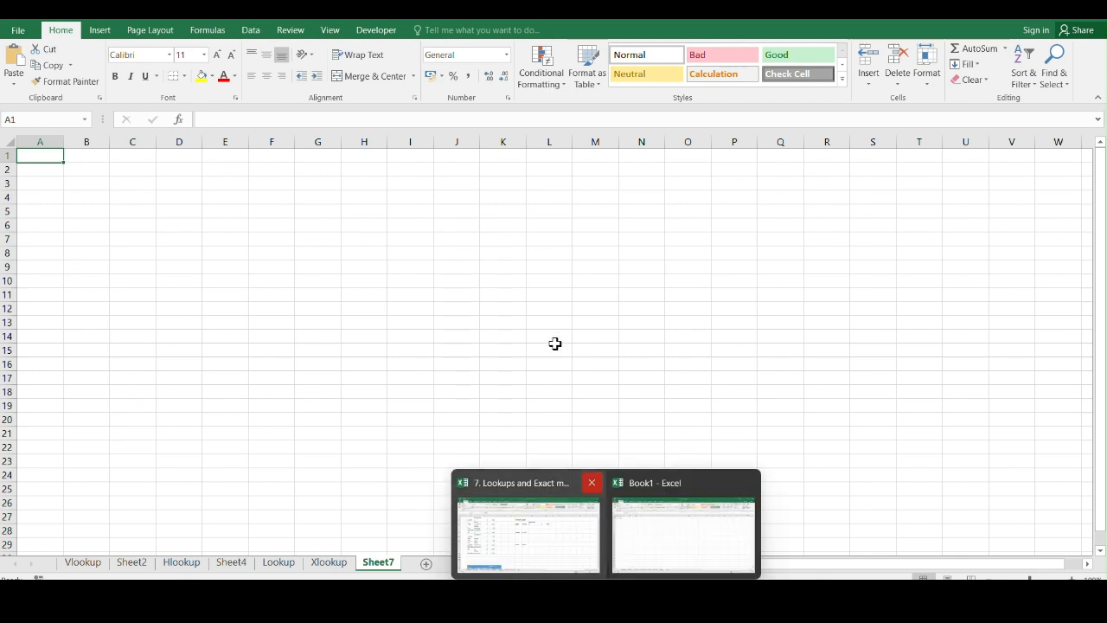
pyautogui.click(326, 564)
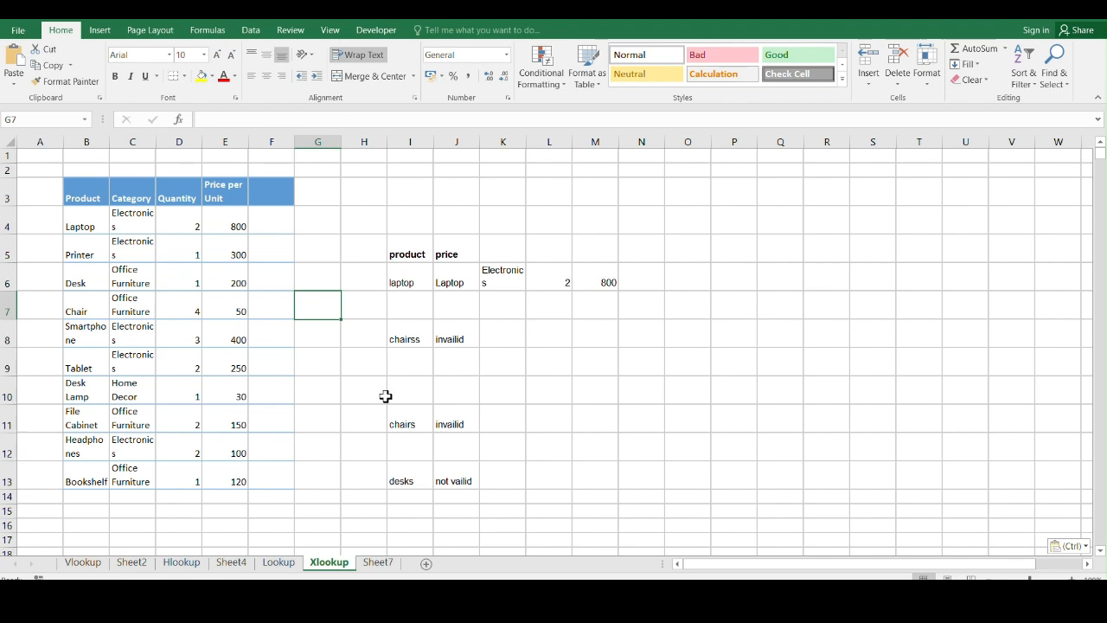
# Review the Hlookup sheet and the order table on the Vlookup sheet, including its first Order ID and Price per Unit.
pyautogui.click(233, 567)
pyautogui.click(182, 564)
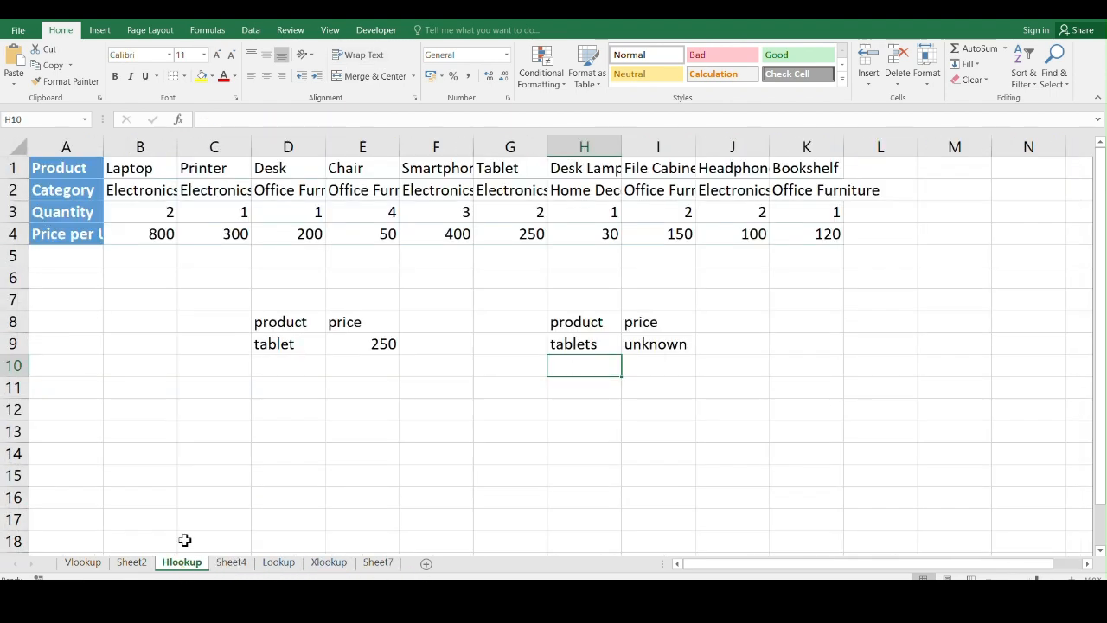
pyautogui.click(83, 563)
pyautogui.click(79, 206)
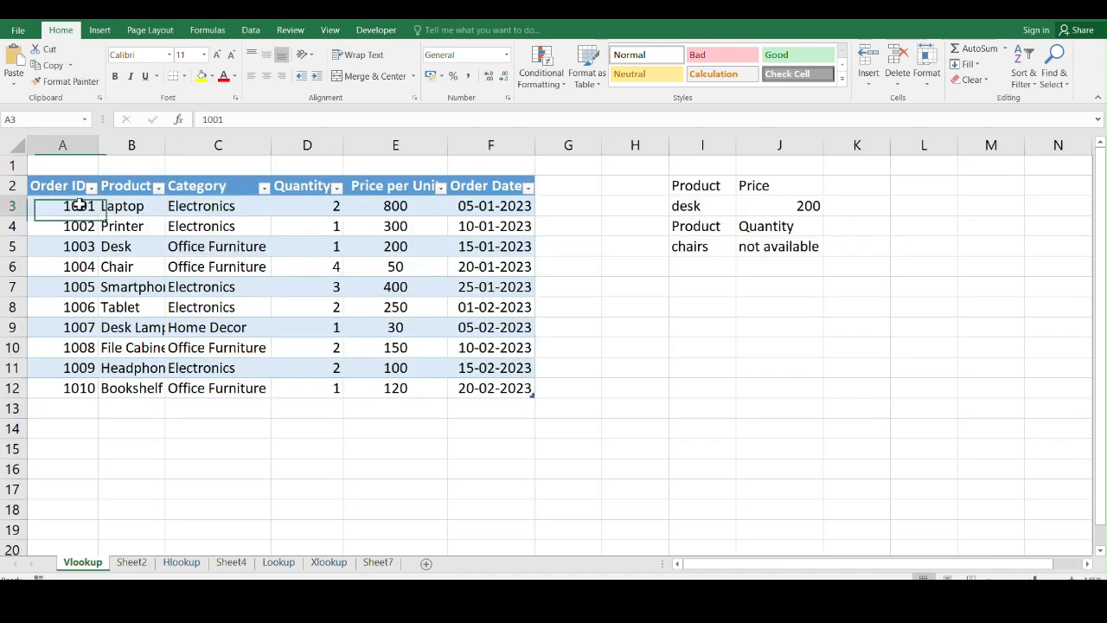
pyautogui.click(384, 205)
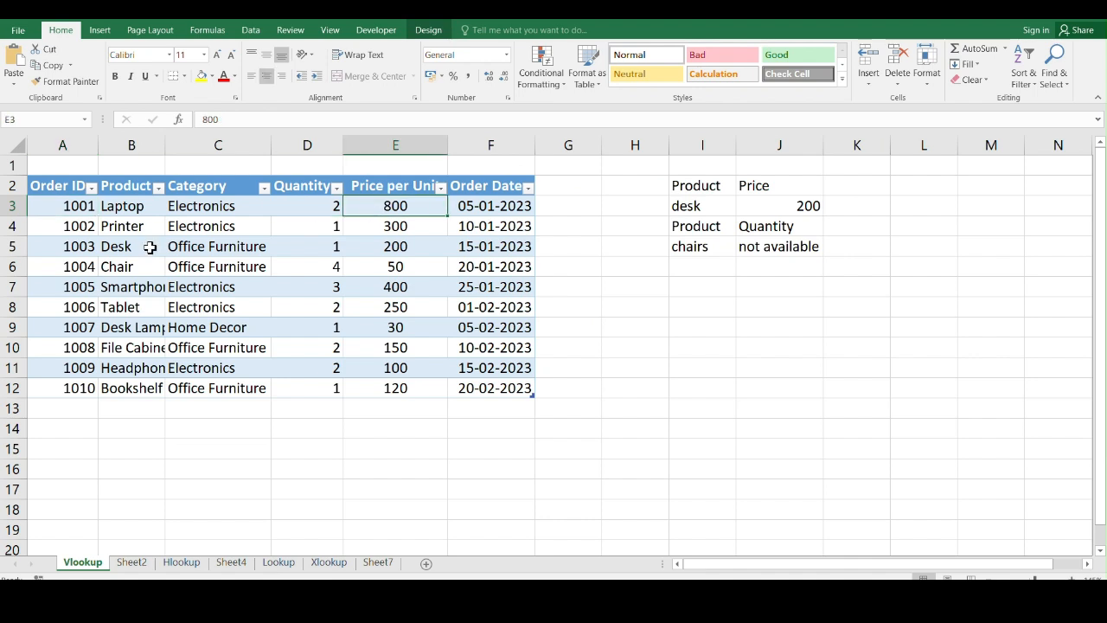
# Examine the Order ID, Product and Category columns of the order table and the Price lookup on the Vlookup sheet.
pyautogui.click(71, 208)
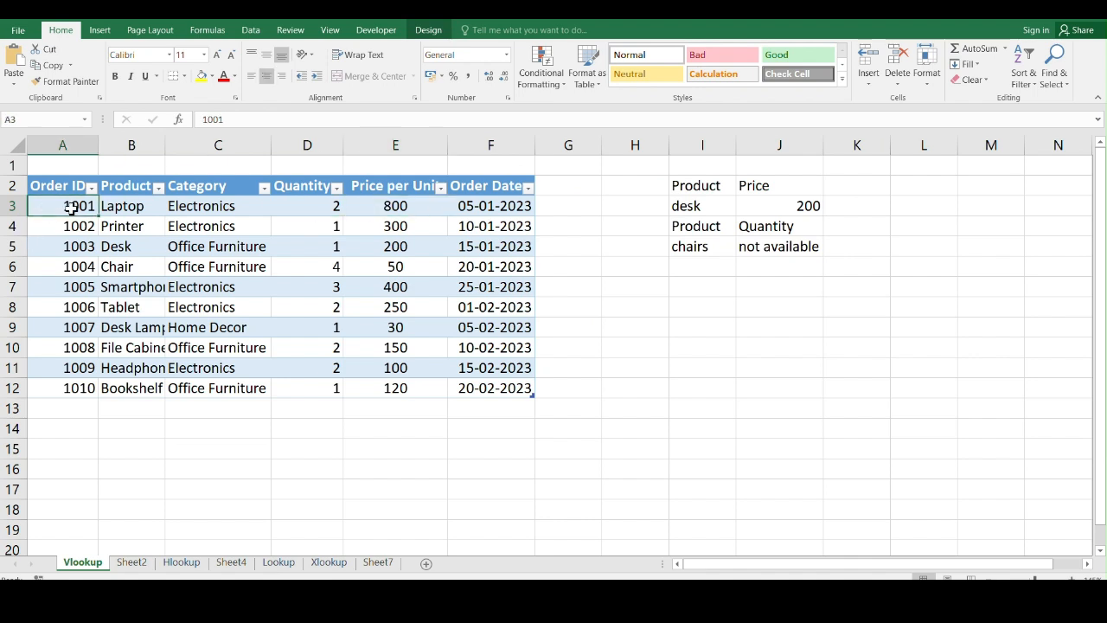
pyautogui.click(201, 187)
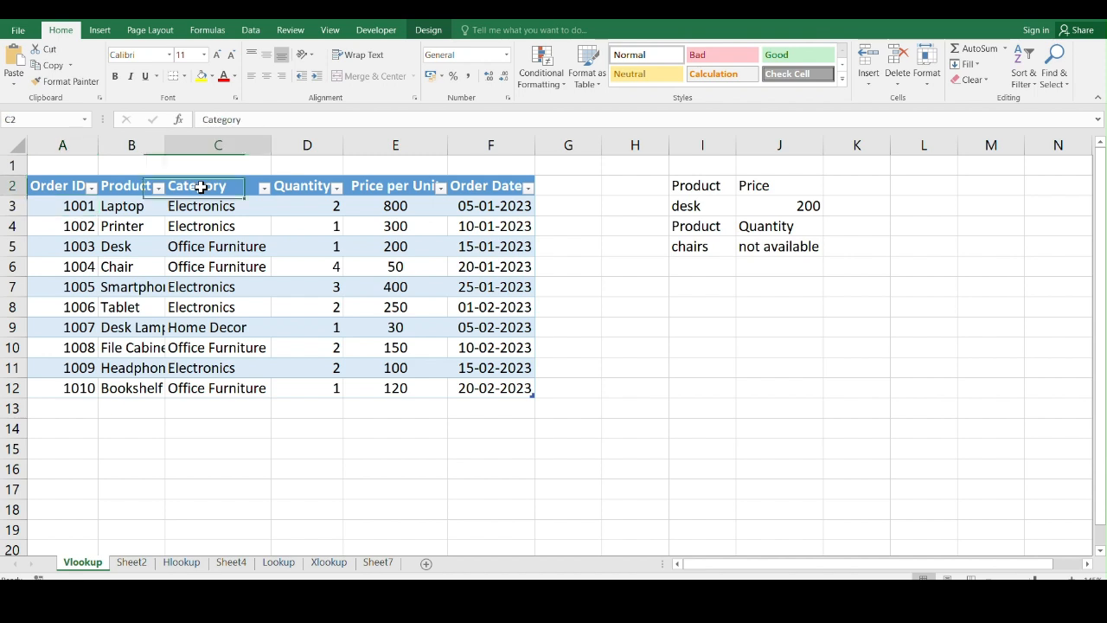
pyautogui.click(85, 210)
pyautogui.click(234, 187)
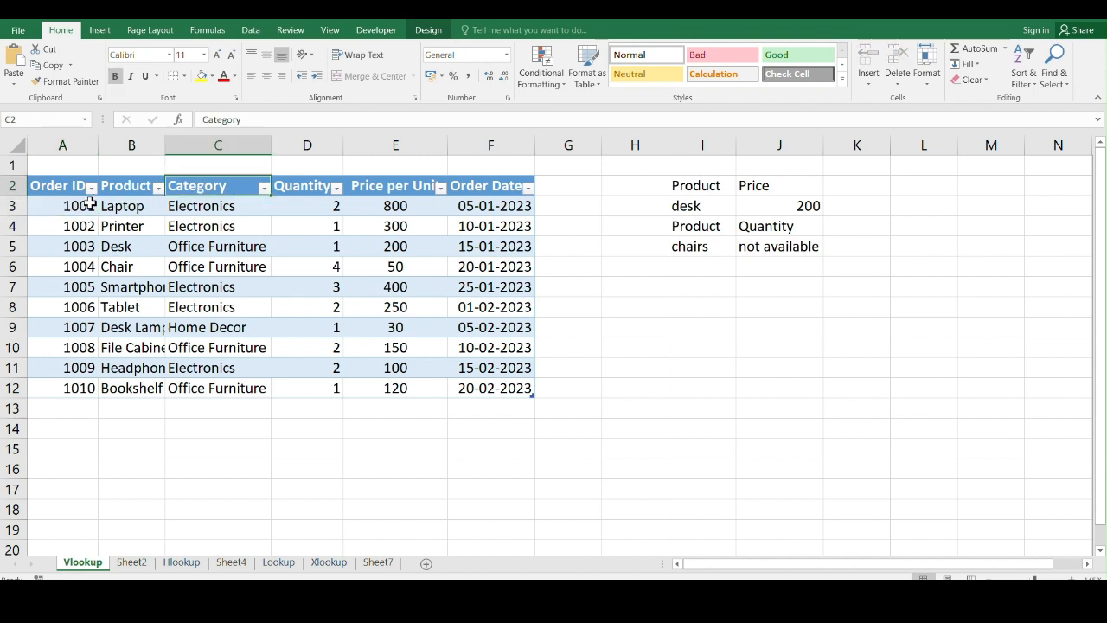
pyautogui.click(134, 186)
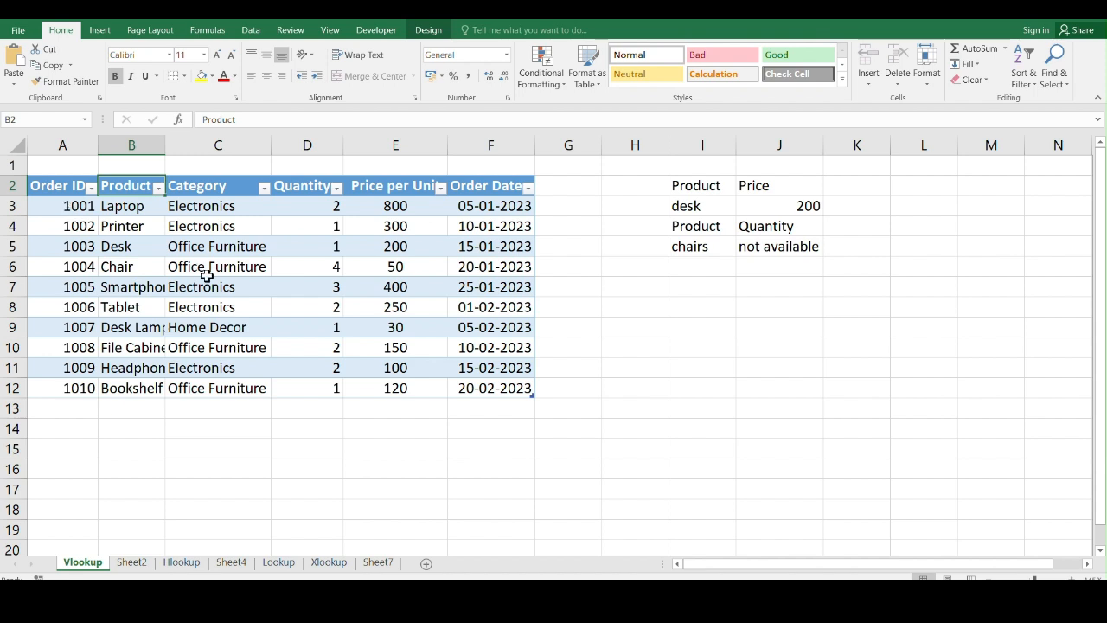
pyautogui.click(786, 186)
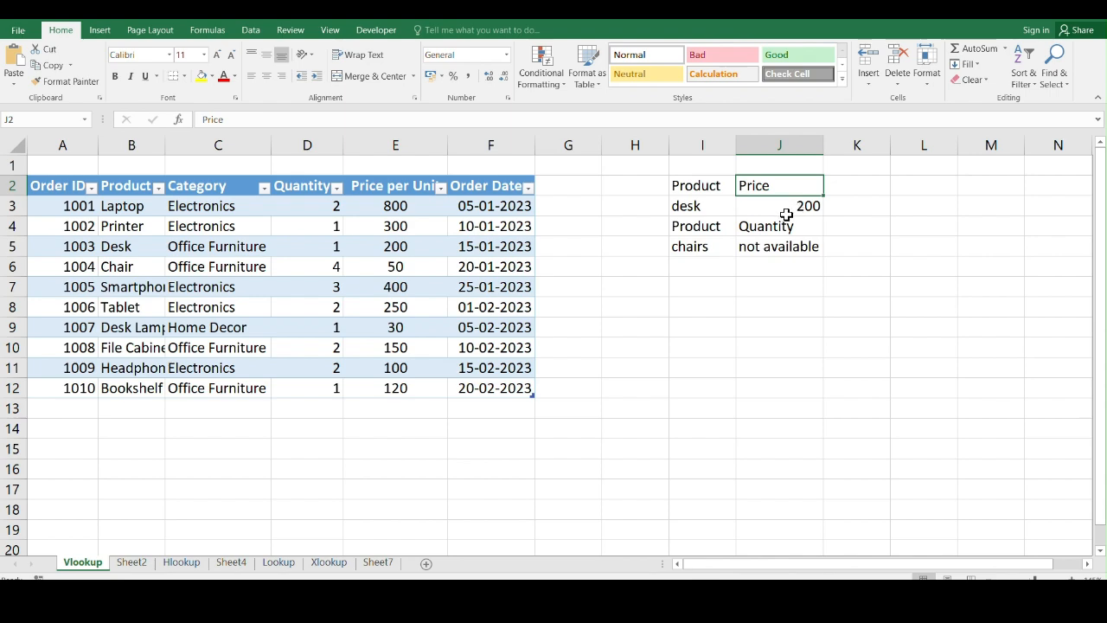
# Open the blank Sheet7, switch to the other lookups workbook, and copy the student marks table A1:I6 from its Sheet7.
pyautogui.click(378, 562)
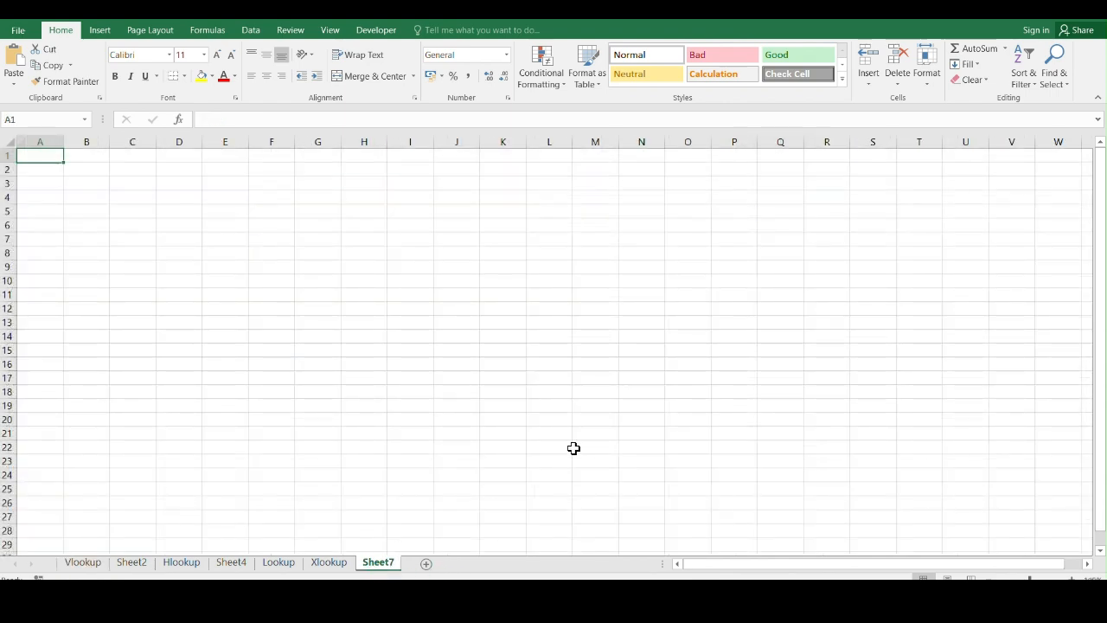
pyautogui.hotkey('alt', 'Tab')
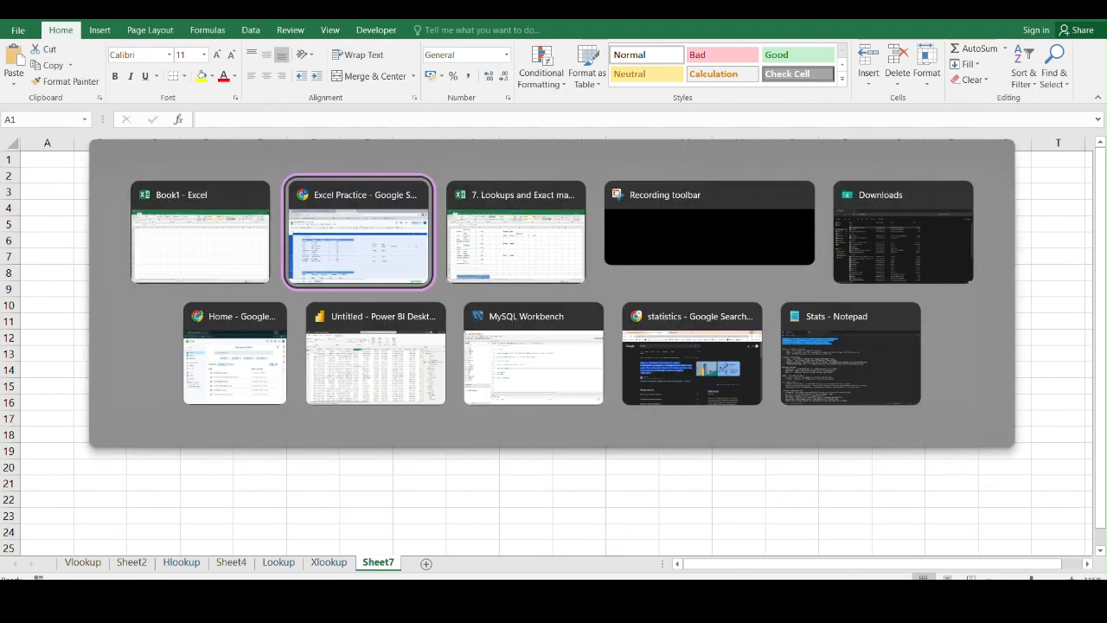
pyautogui.hotkey('alt', 'Tab')
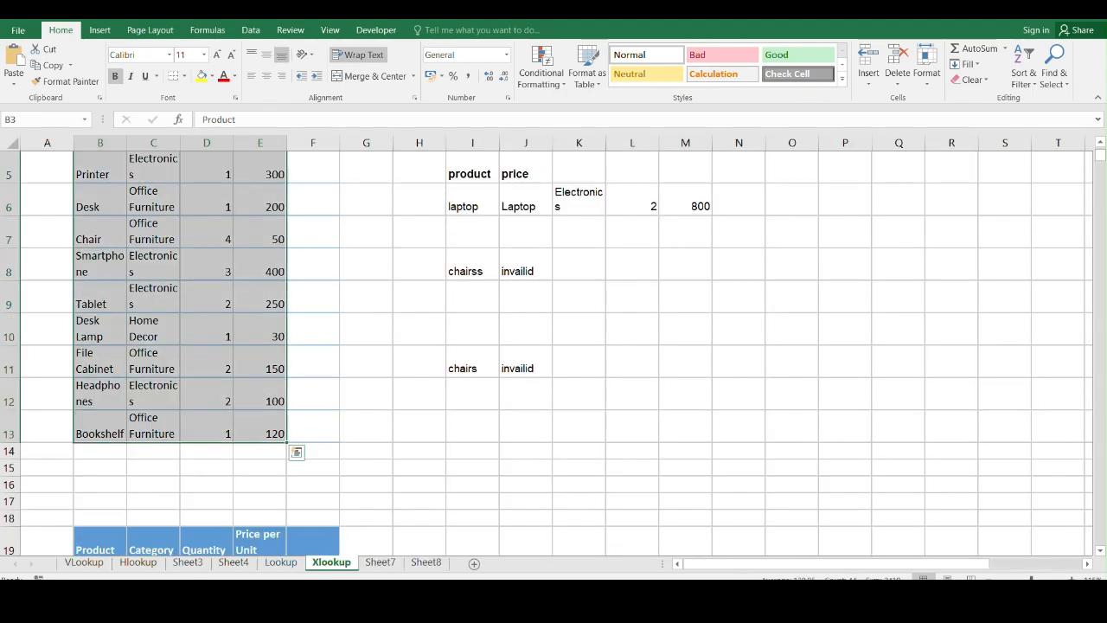
pyautogui.click(425, 562)
pyautogui.scroll(-6, 339, 445)
pyautogui.scroll(6, 343, 441)
pyautogui.click(379, 563)
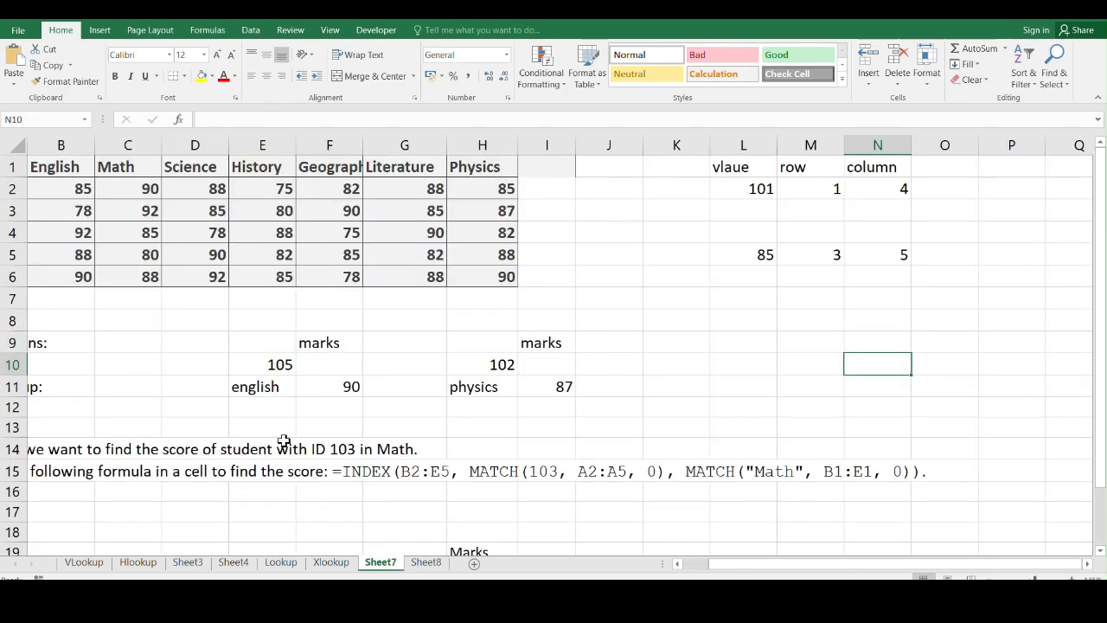
pyautogui.moveTo(537, 164); pyautogui.dragTo(8, 278)
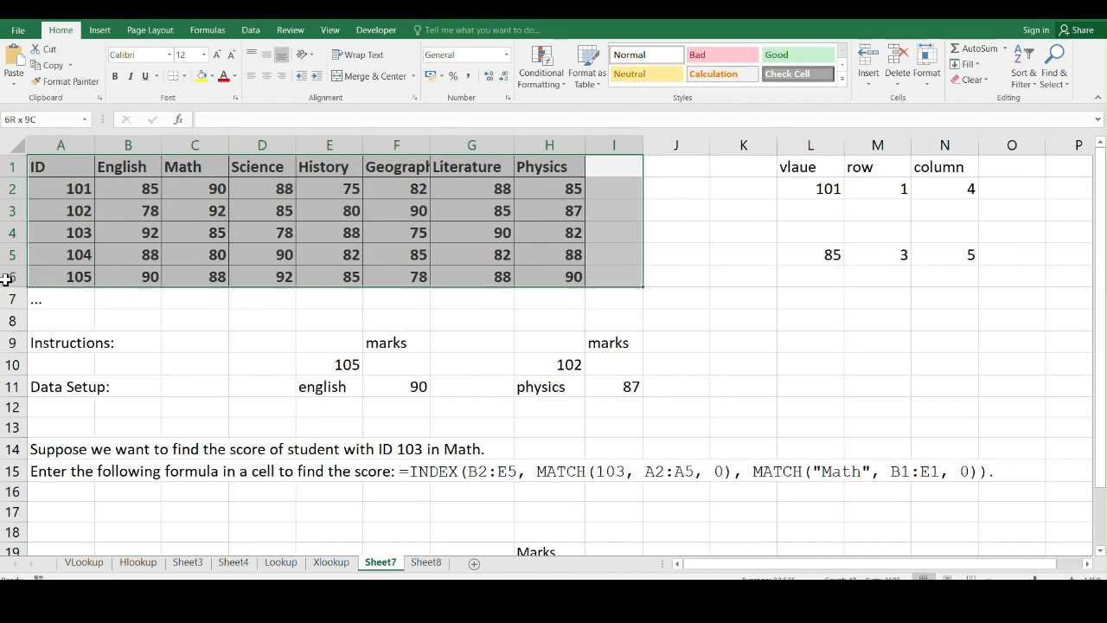
pyautogui.hotkey('ctrl', 'c')
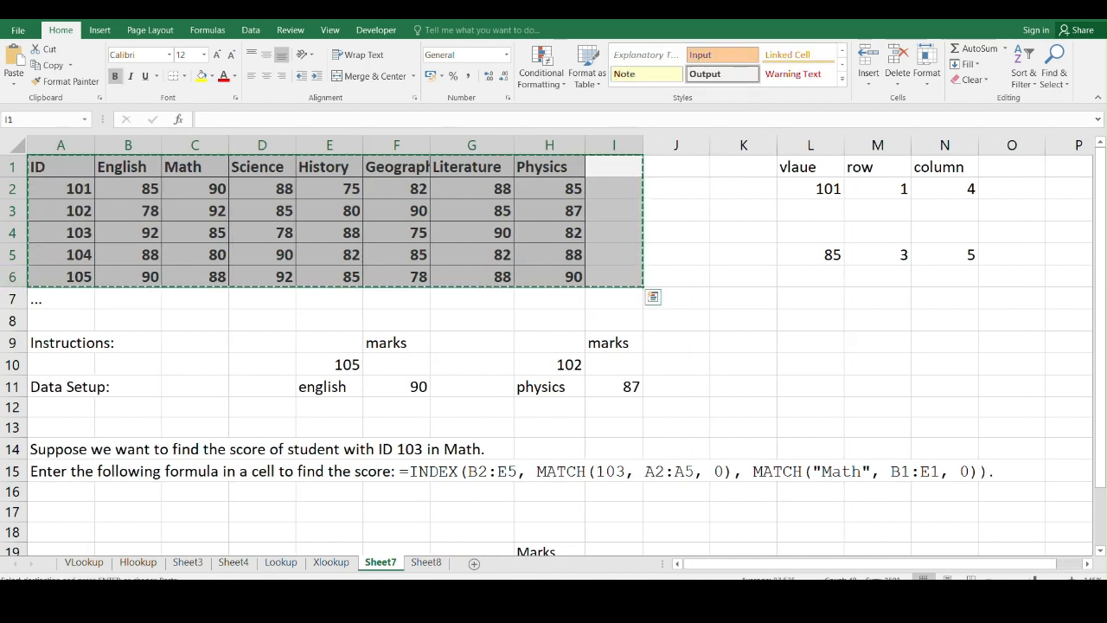
# Switch back to Book1 and paste the copied marks table at A1 of Sheet7.
pyautogui.hotkey('alt', 'Tab')
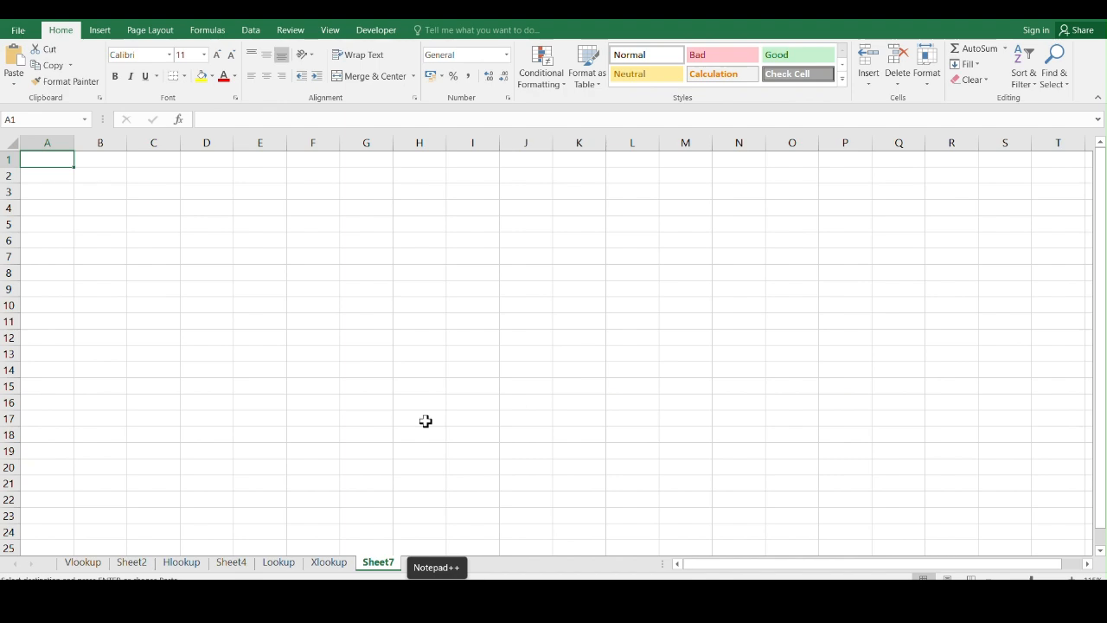
pyautogui.hotkey('ctrl', 'v')
pyautogui.keyDown('ctrl'); pyautogui.scroll(2, 183, 291); pyautogui.keyUp('ctrl')
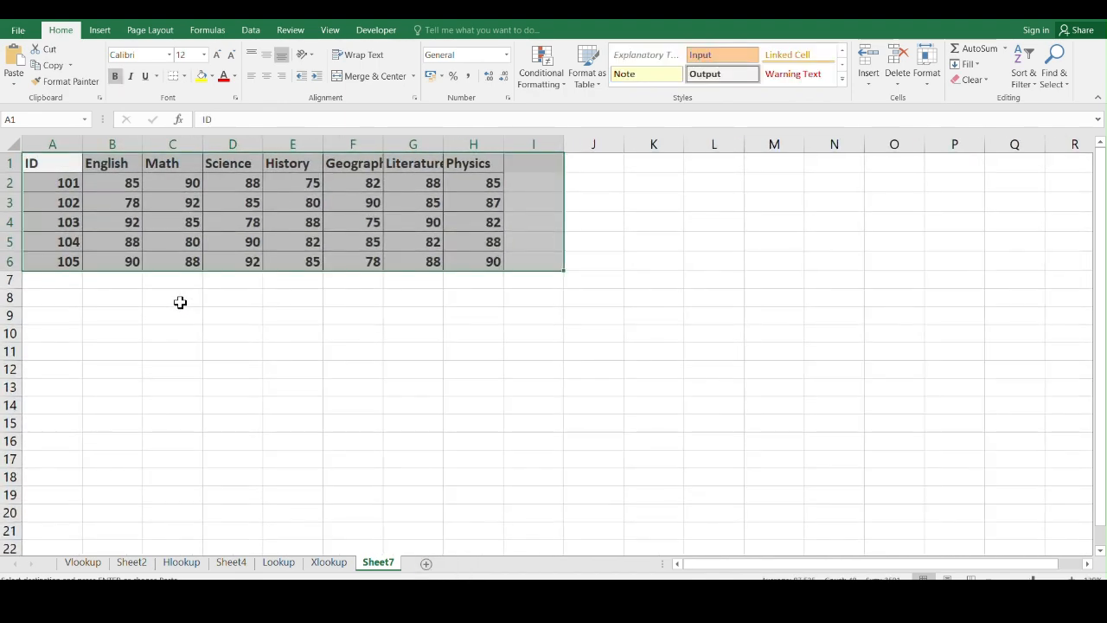
pyautogui.click(324, 421)
# Fit the widths of the Geography, Literature and Physics columns to their contents.
pyautogui.doubleClick(429, 147)
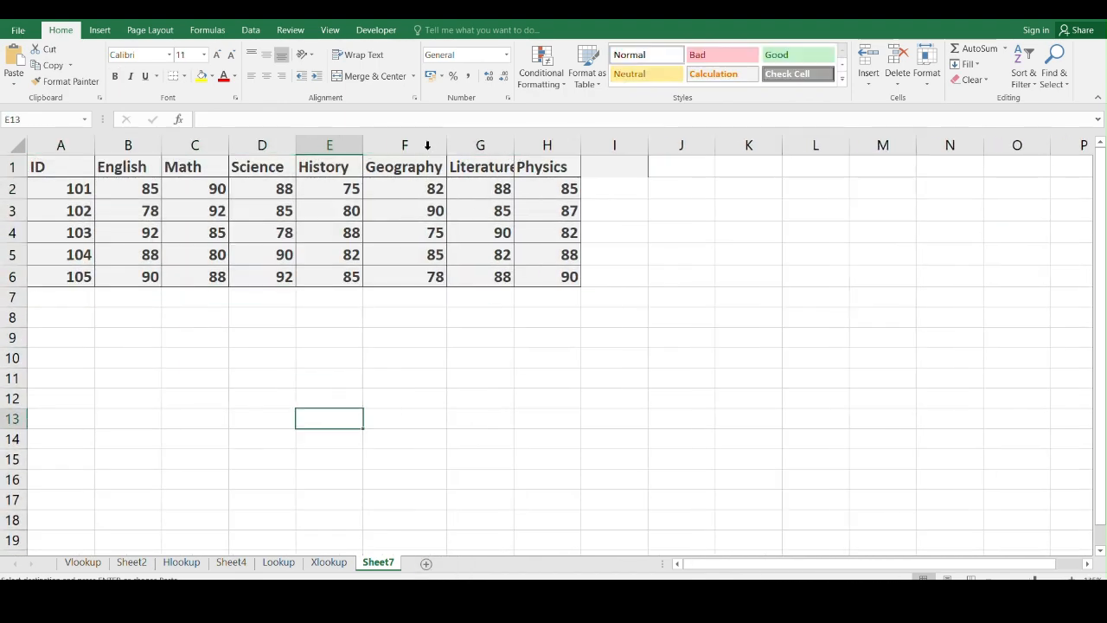
pyautogui.doubleClick(514, 146)
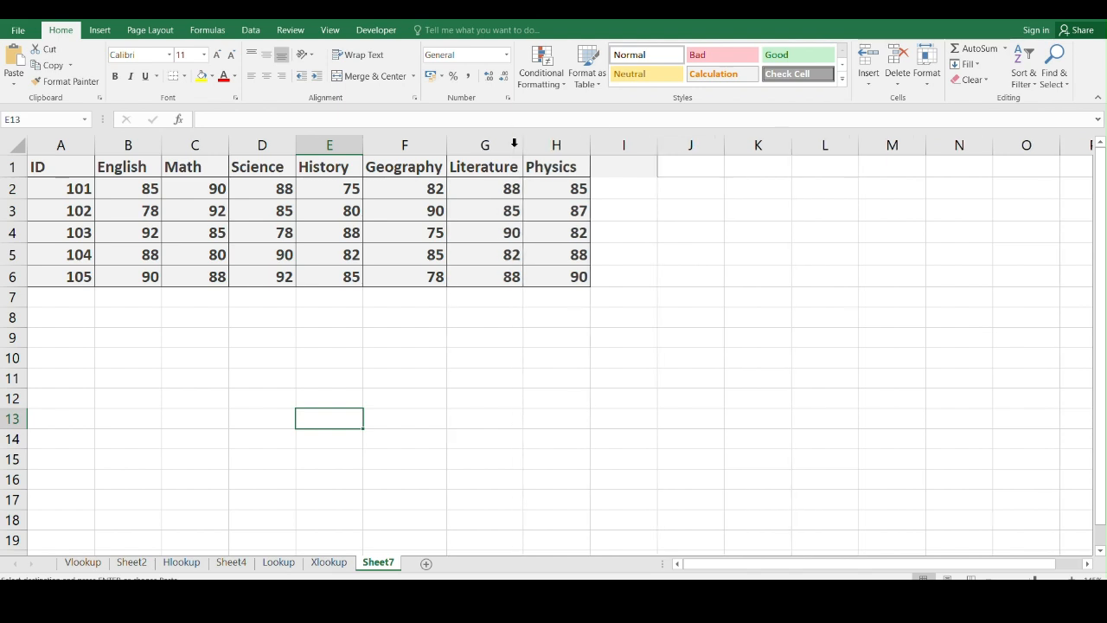
pyautogui.doubleClick(591, 145)
pyautogui.click(637, 363)
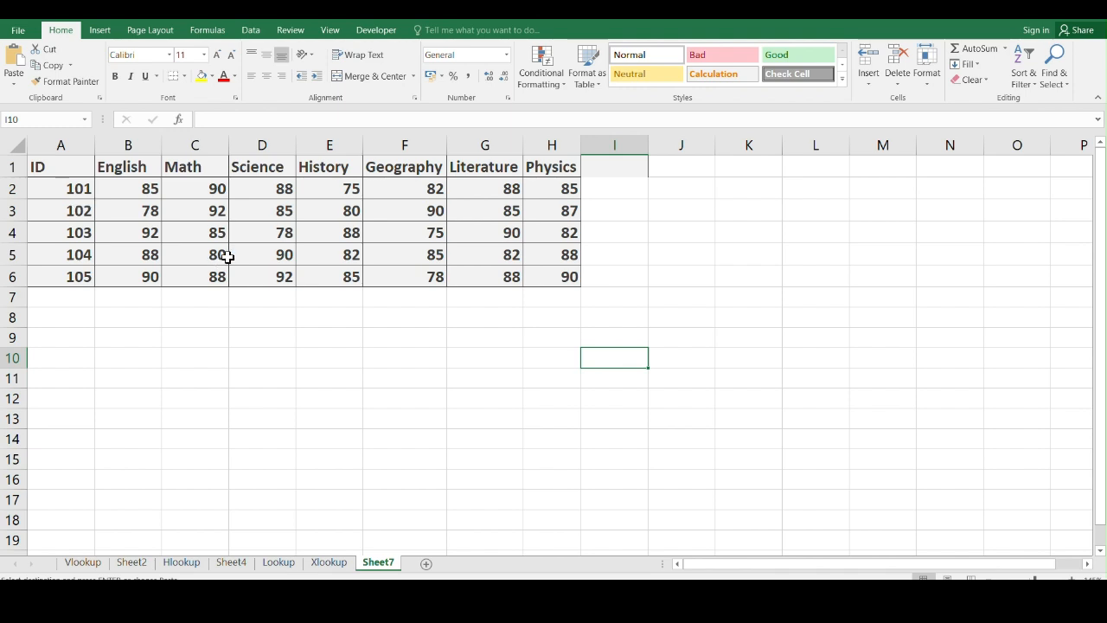
# Below the table, enter the label marks in D9, the ID 101 in C10 and the subject math in C11.
pyautogui.click(205, 340)
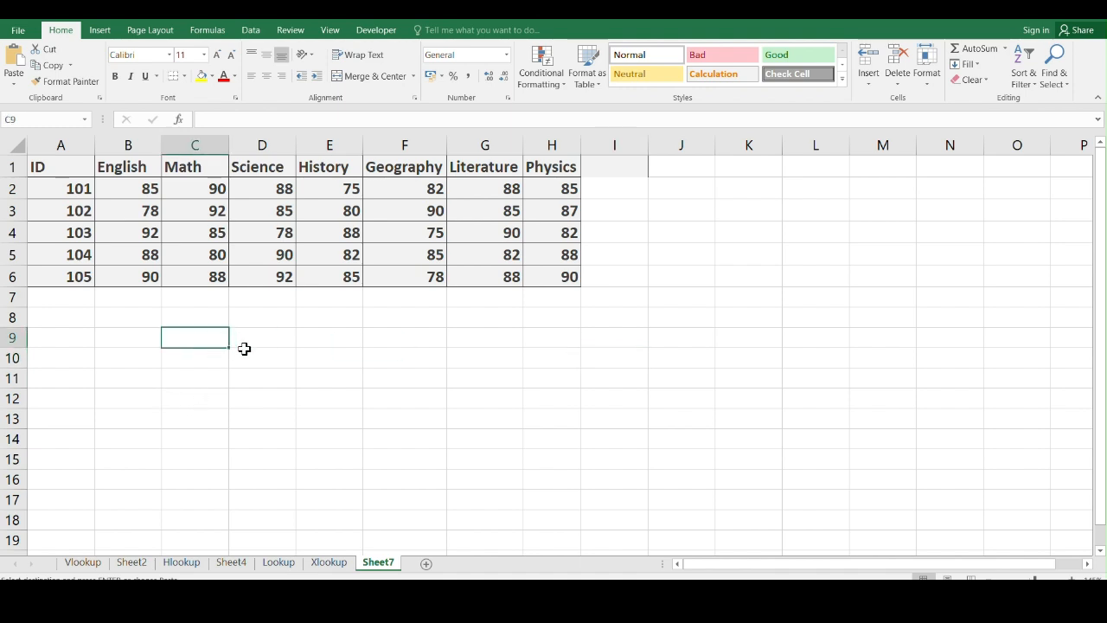
pyautogui.click(261, 348)
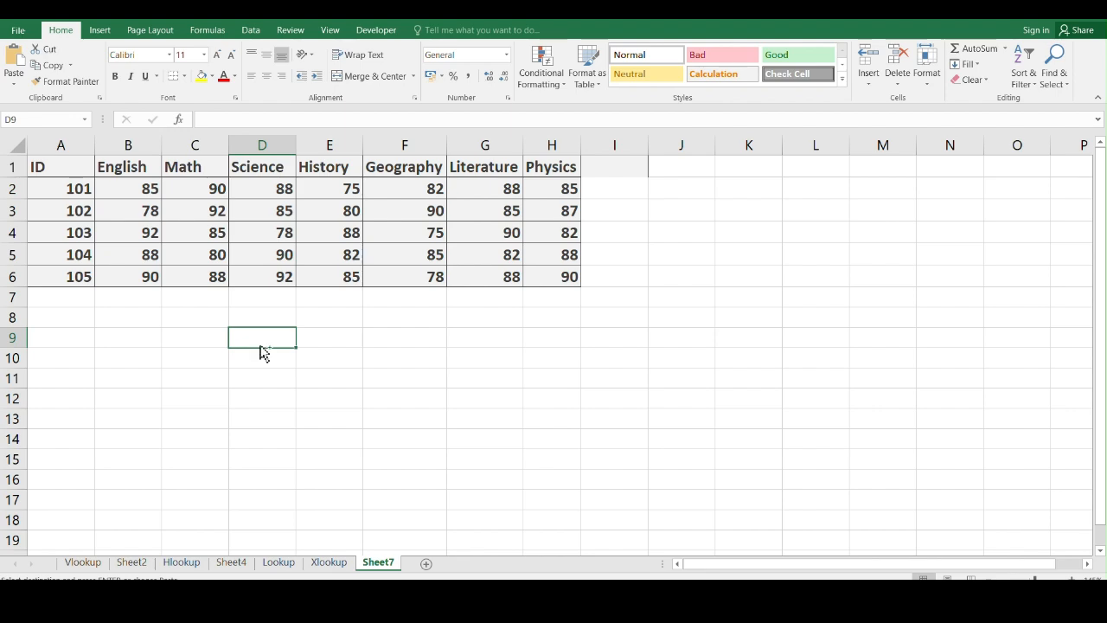
pyautogui.scroll(2, 262, 348)
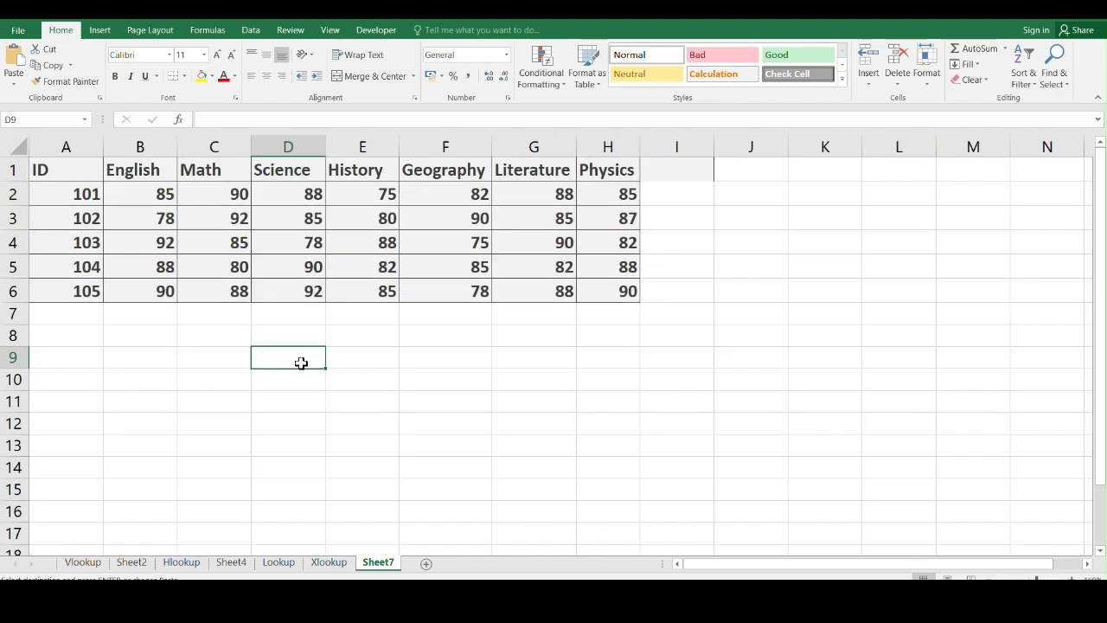
pyautogui.write('marks')
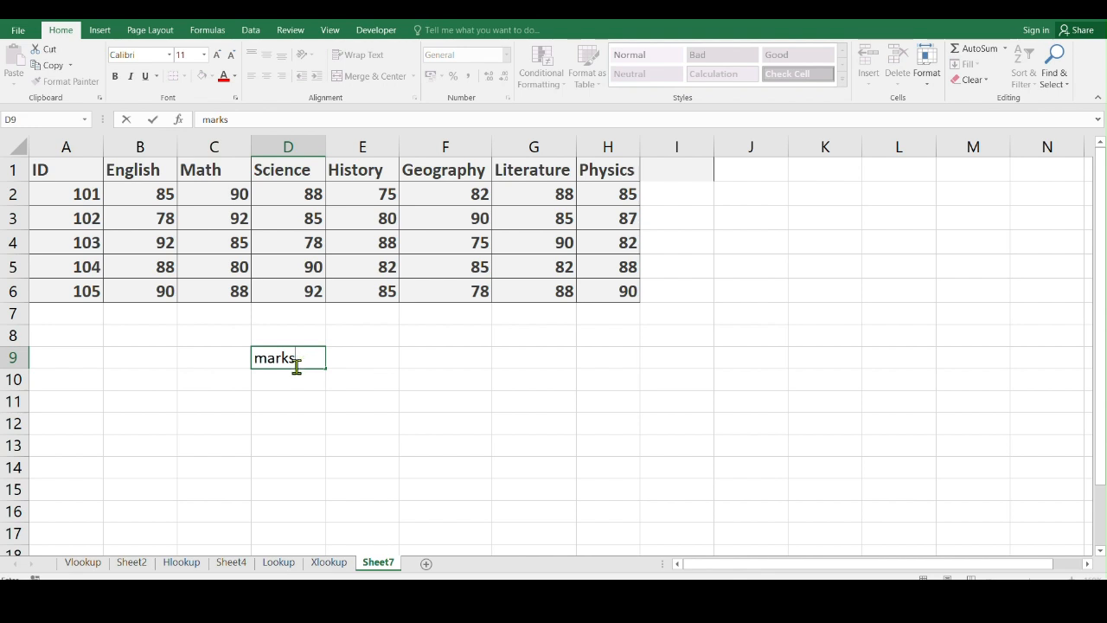
pyautogui.click(214, 382)
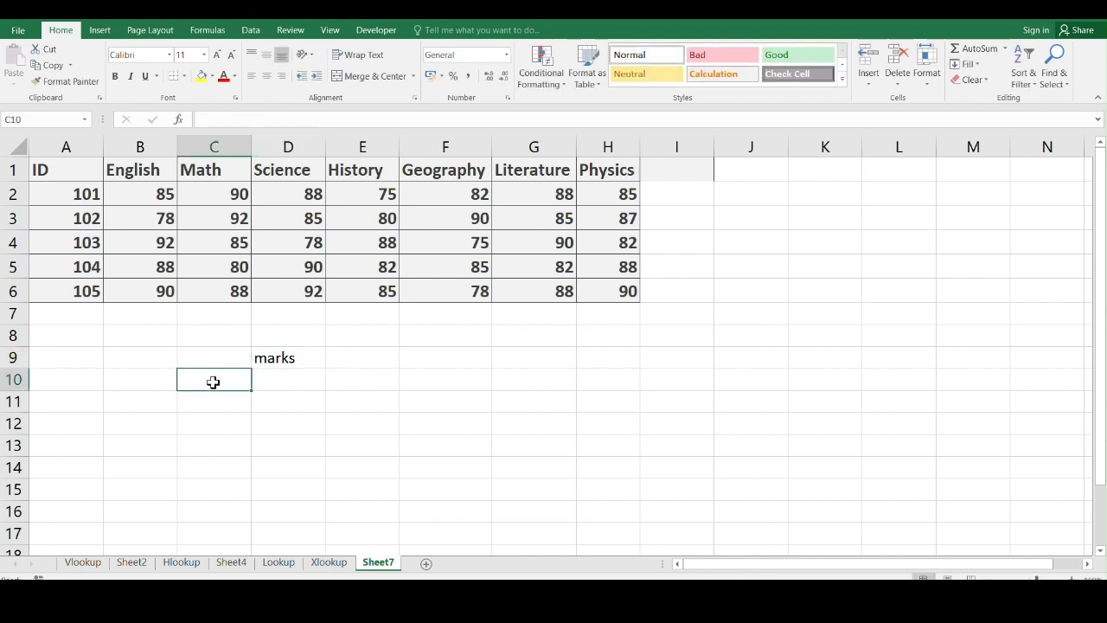
pyautogui.write('101')
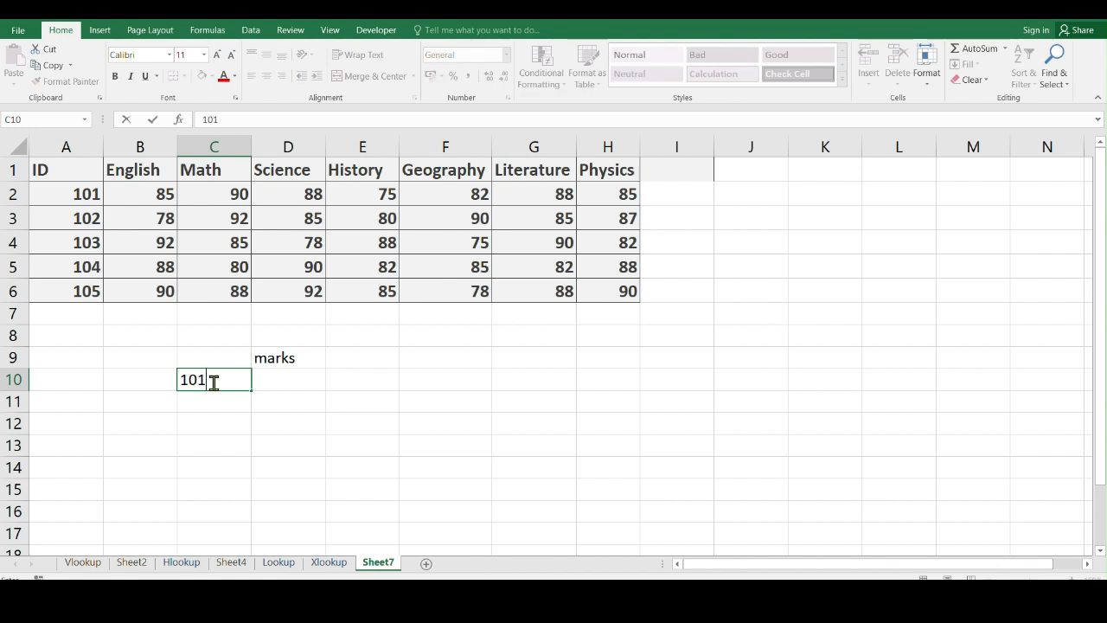
pyautogui.press('Return')
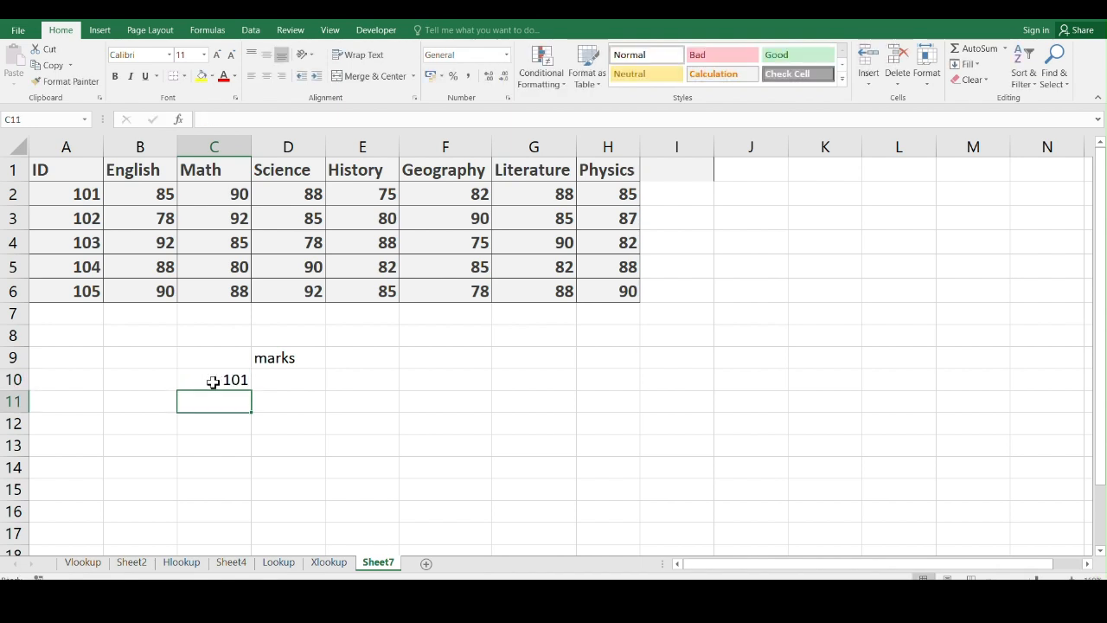
pyautogui.write('m')
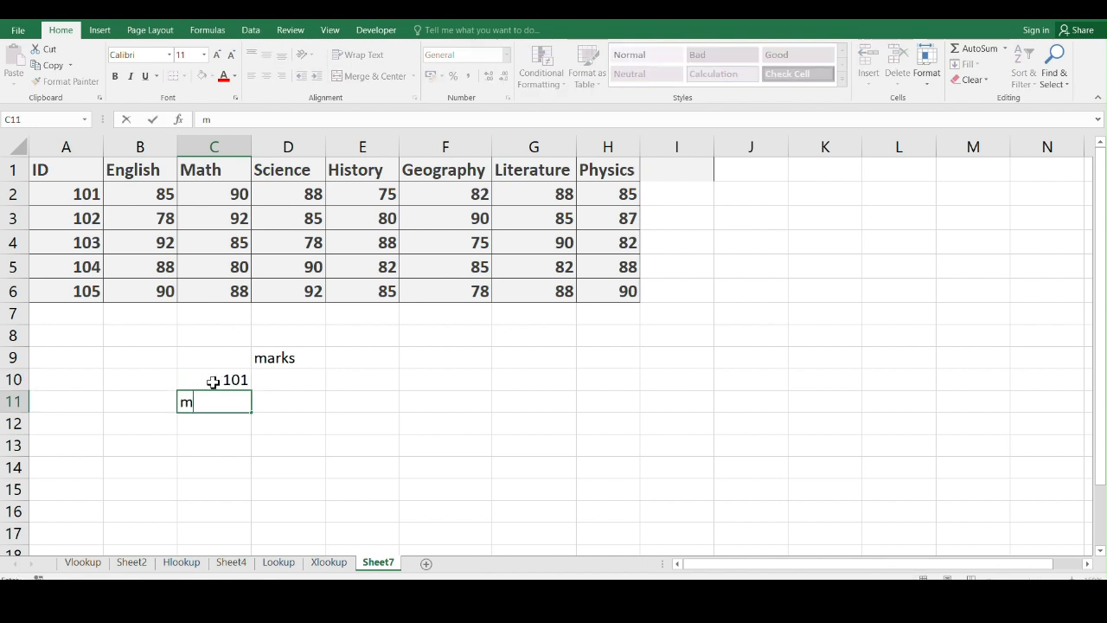
pyautogui.write('ath')
pyautogui.click(242, 378)
# Start an INDEX formula in D10 with the marks range B2:H6 as its array.
pyautogui.click(286, 381)
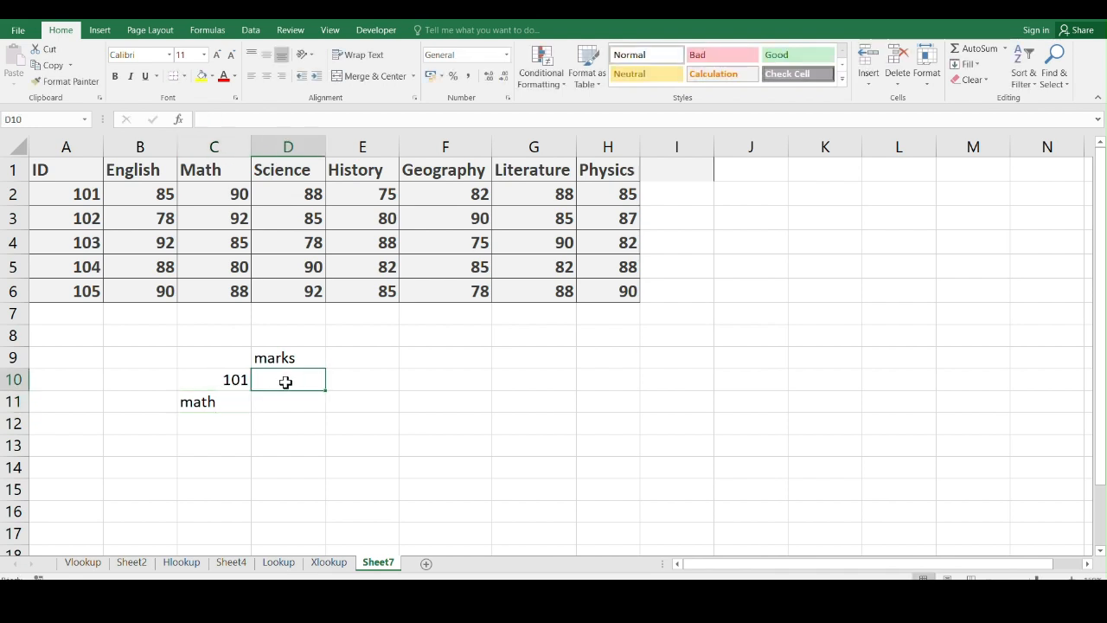
pyautogui.write('=')
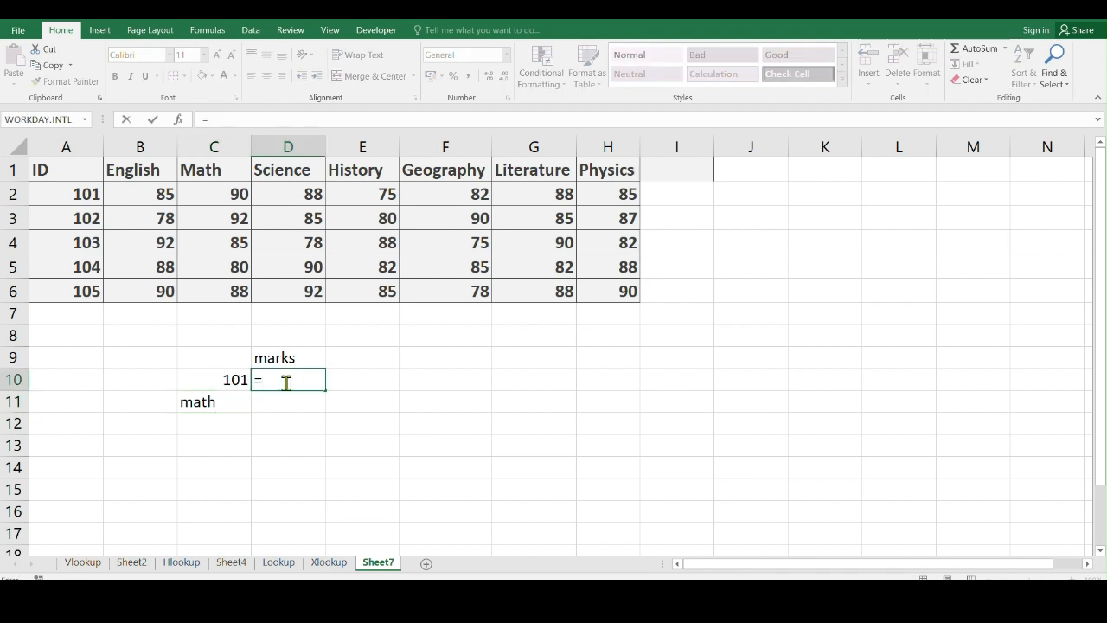
pyautogui.write('ind')
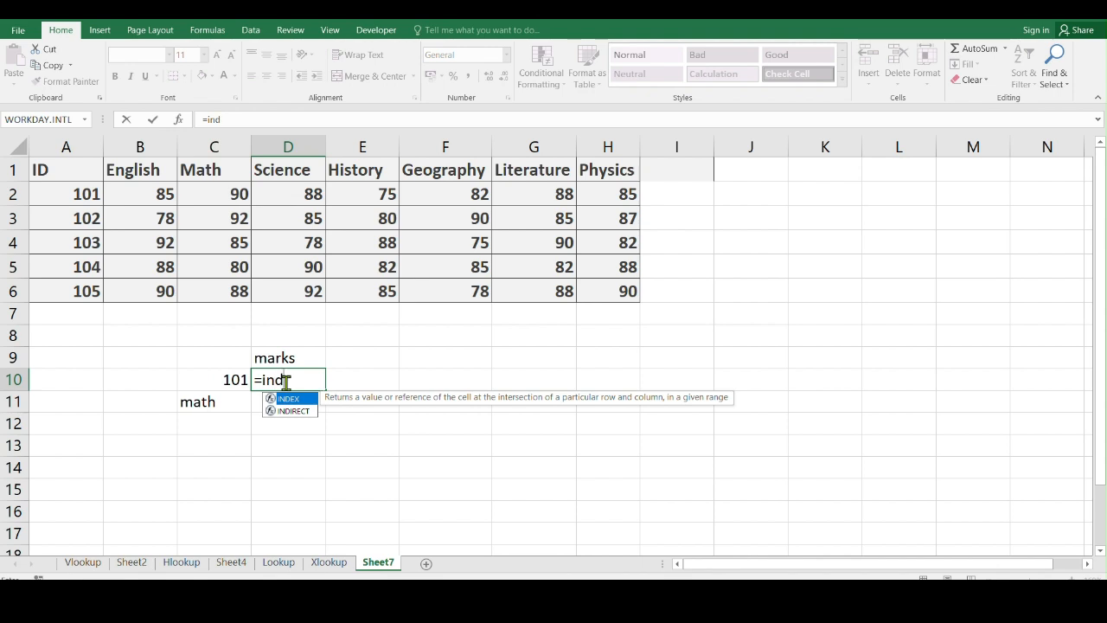
pyautogui.press('Tab')
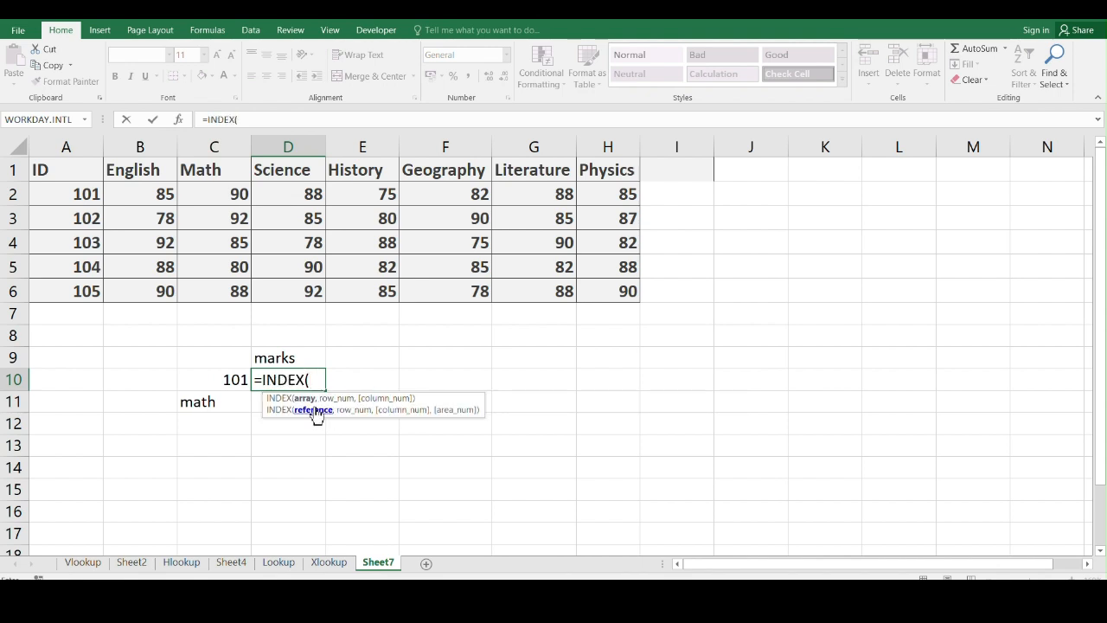
pyautogui.moveTo(169, 199); pyautogui.dragTo(606, 281)
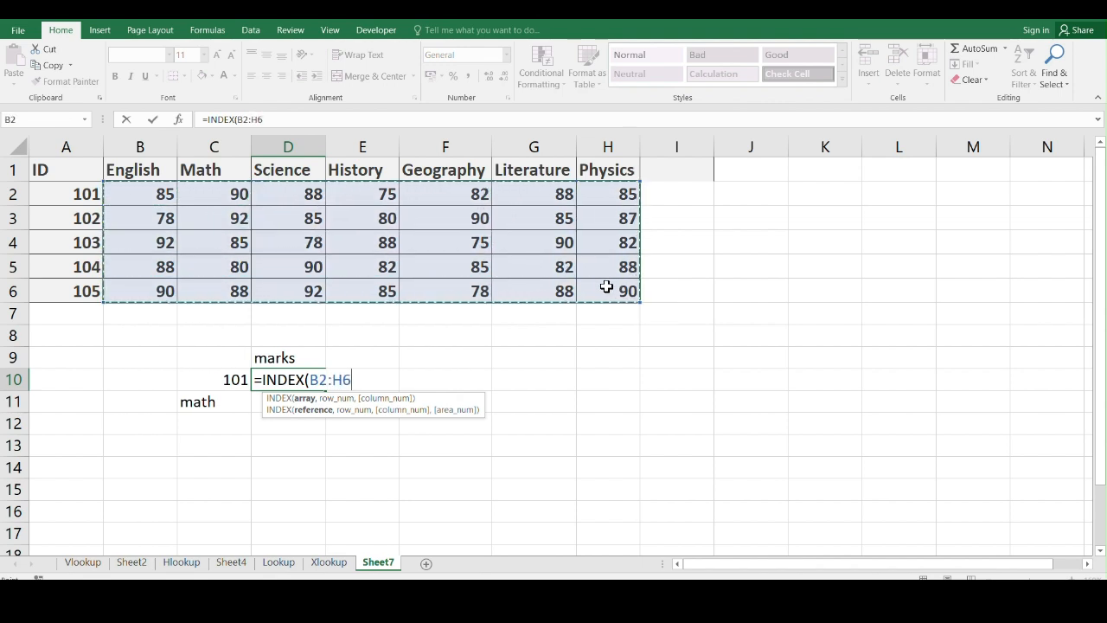
pyautogui.write(',')
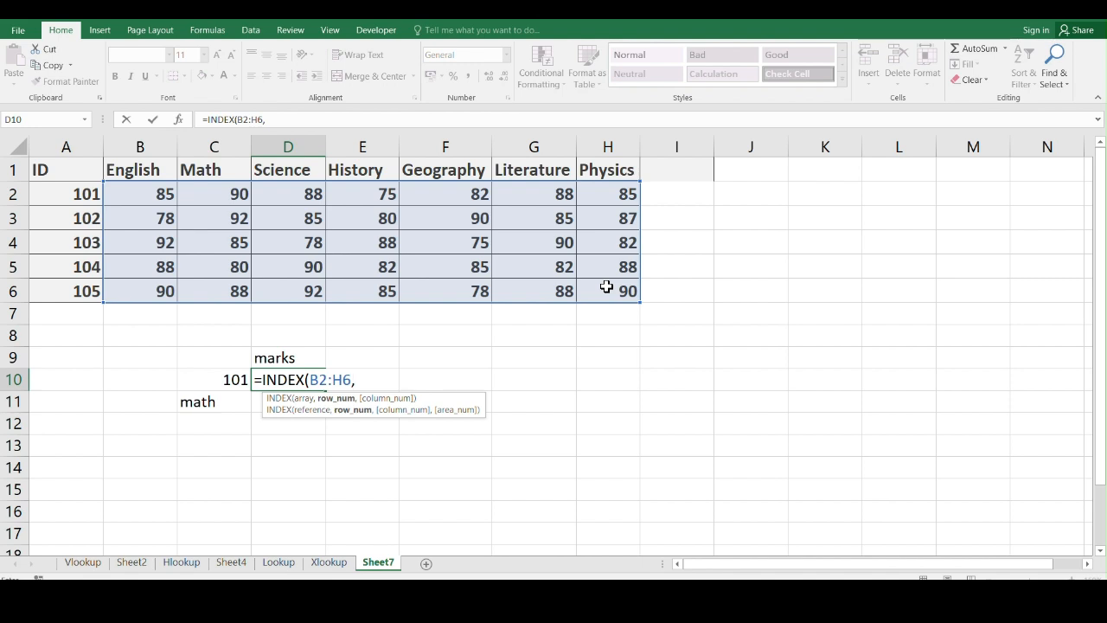
# Add MATCH(C10,A2:A6,0) as the row number of the INDEX formula in D10, finding the ID by exact match.
pyautogui.write('mat')
pyautogui.press('Tab')
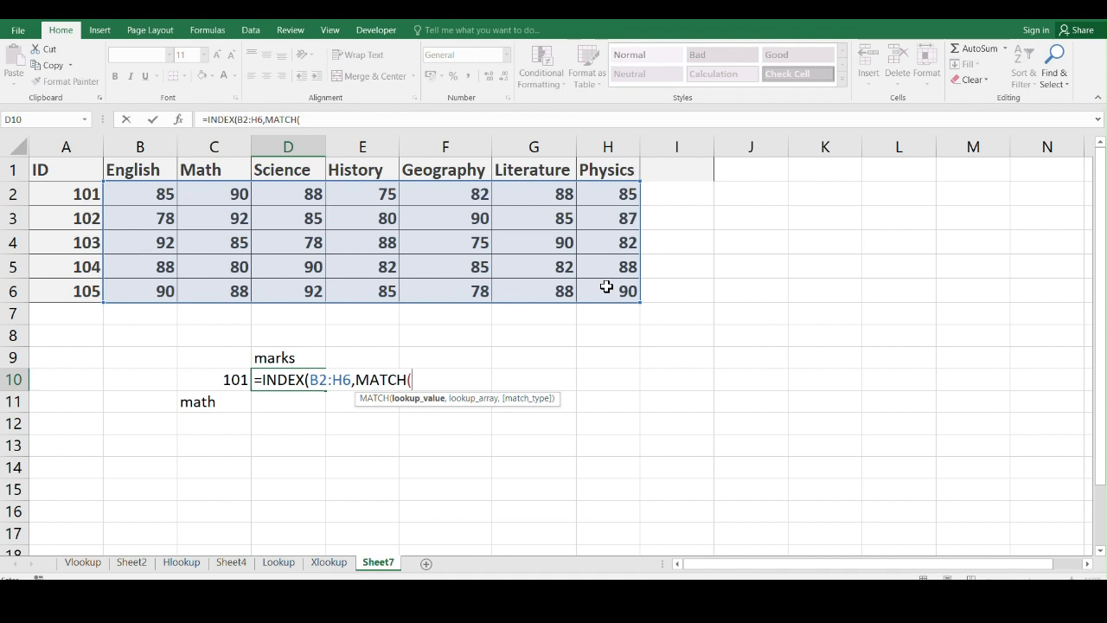
pyautogui.click(226, 381)
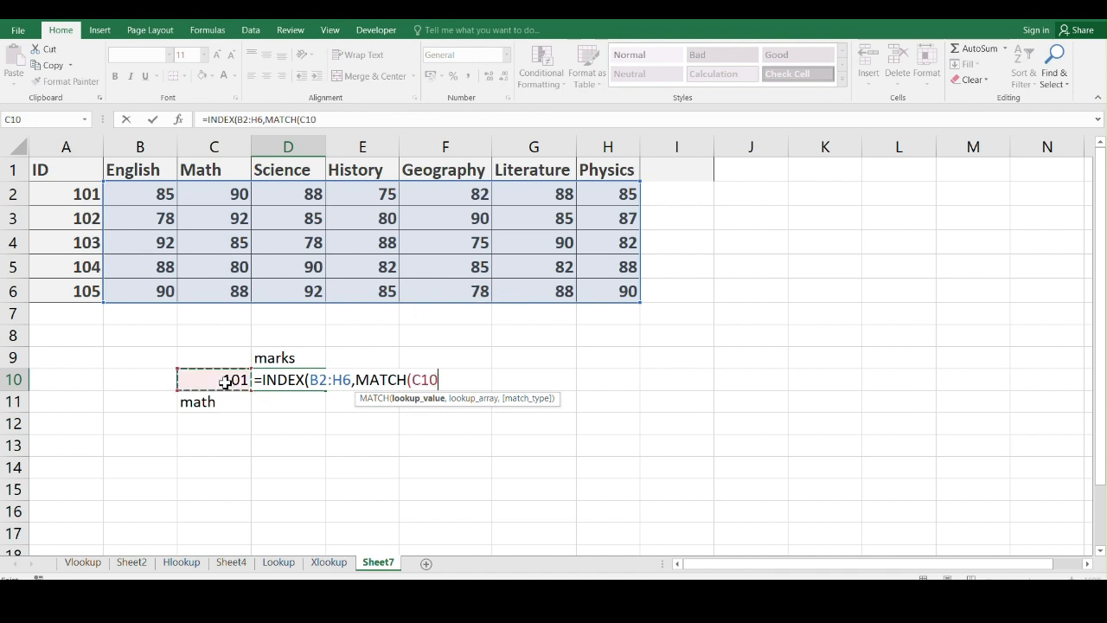
pyautogui.write(',')
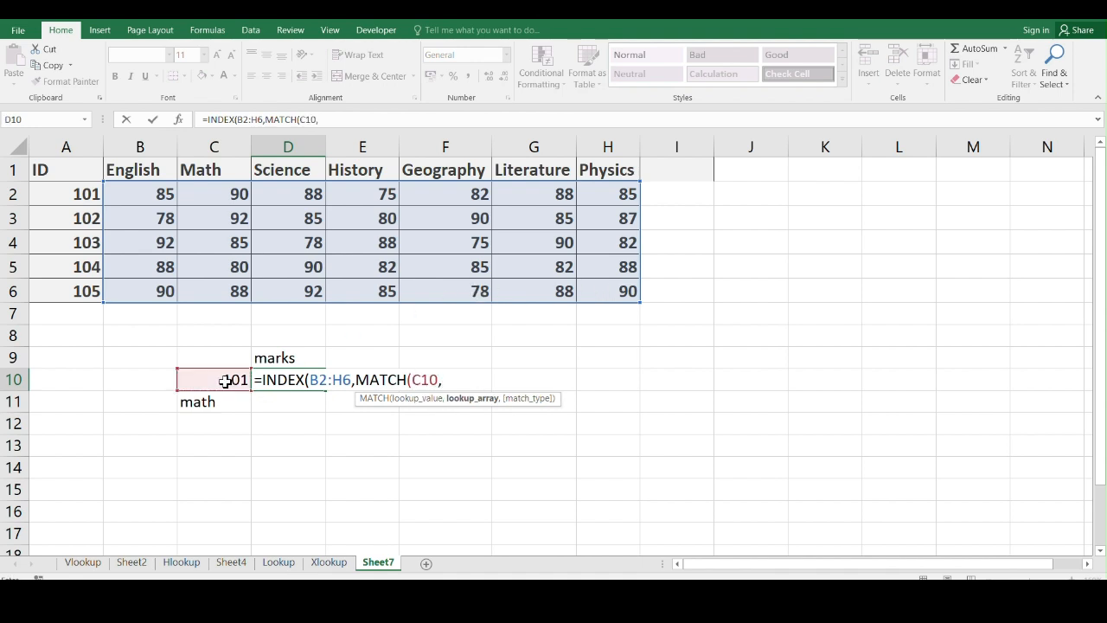
pyautogui.moveTo(79, 193); pyautogui.dragTo(77, 288)
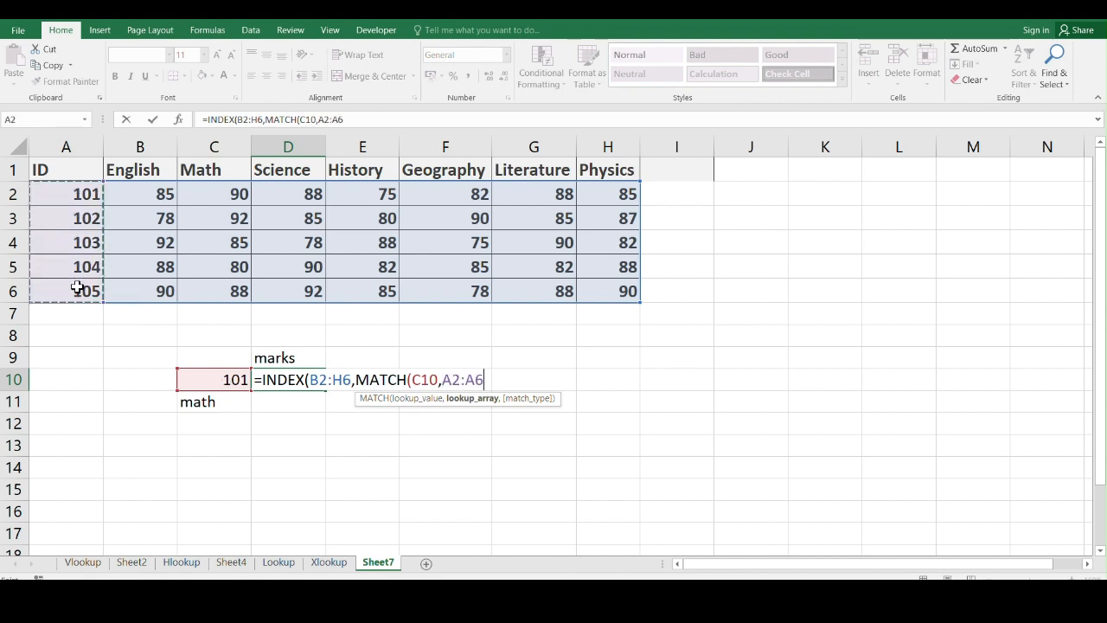
pyautogui.write(',')
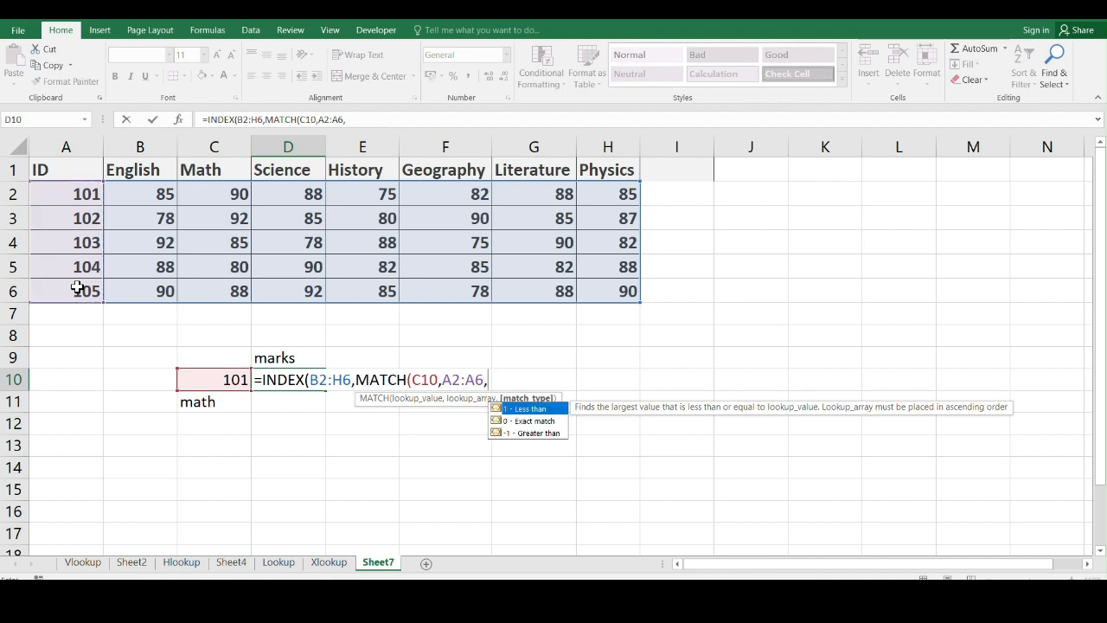
pyautogui.write('0), mat')
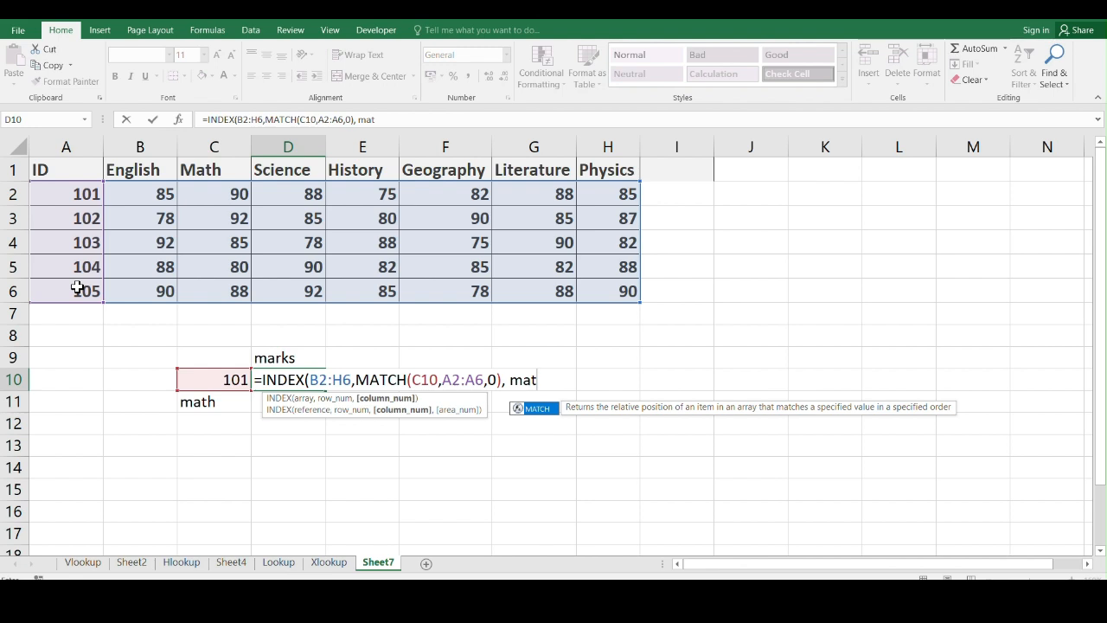
# Complete the INDEX formula in D10 with MATCH(C11,B1:H1,0) as its column number and enter it.
pyautogui.press('Tab')
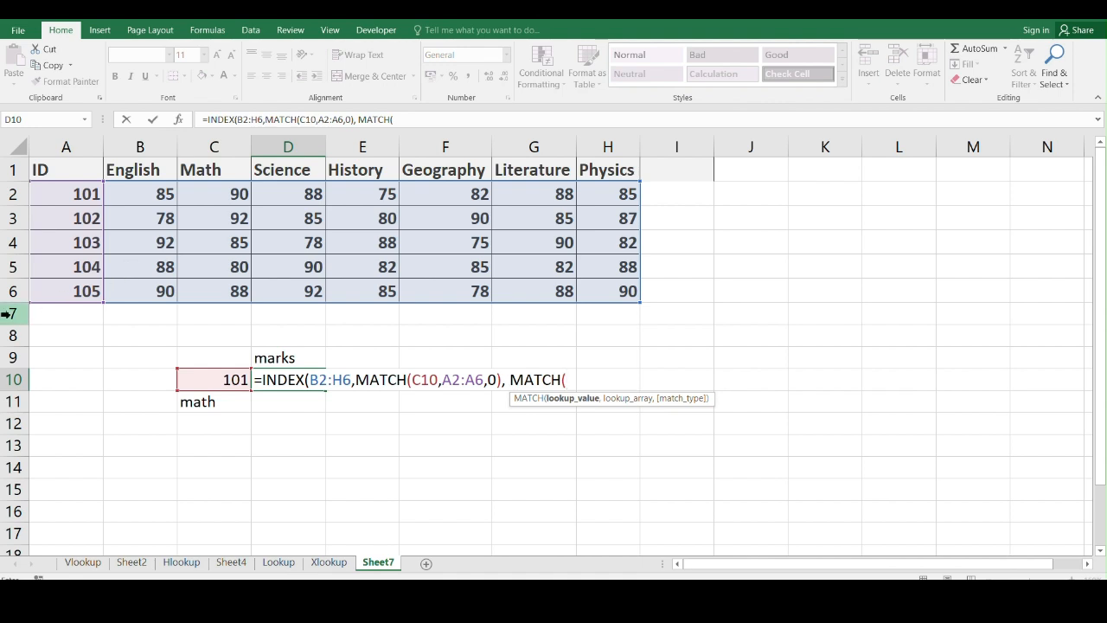
pyautogui.click(200, 401)
pyautogui.write(',')
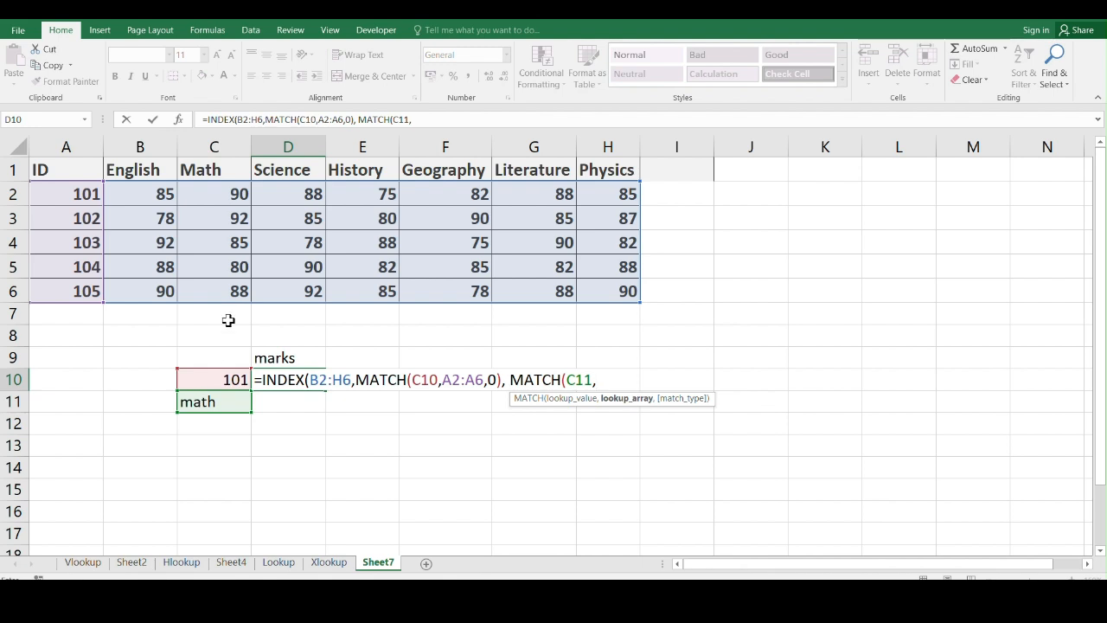
pyautogui.moveTo(123, 170); pyautogui.dragTo(588, 170)
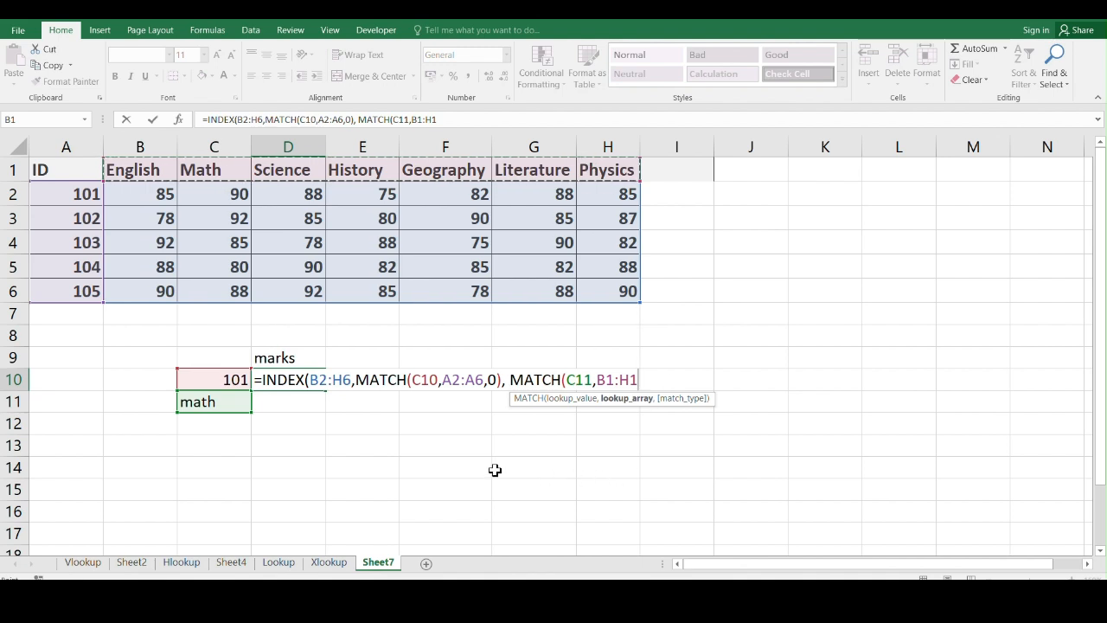
pyautogui.write(',0')
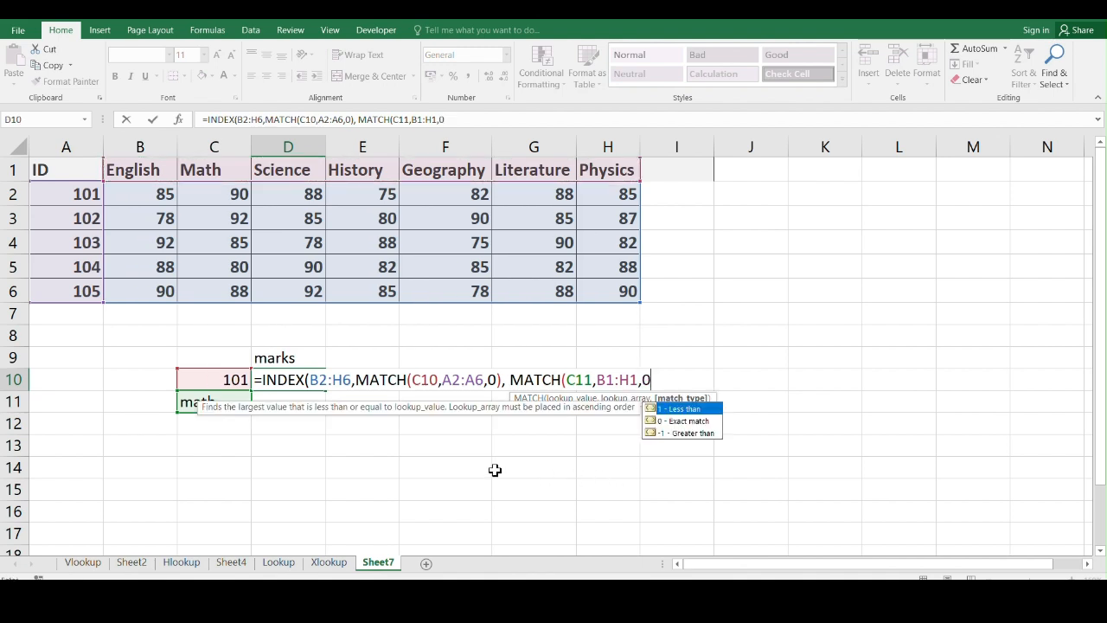
pyautogui.write(')')
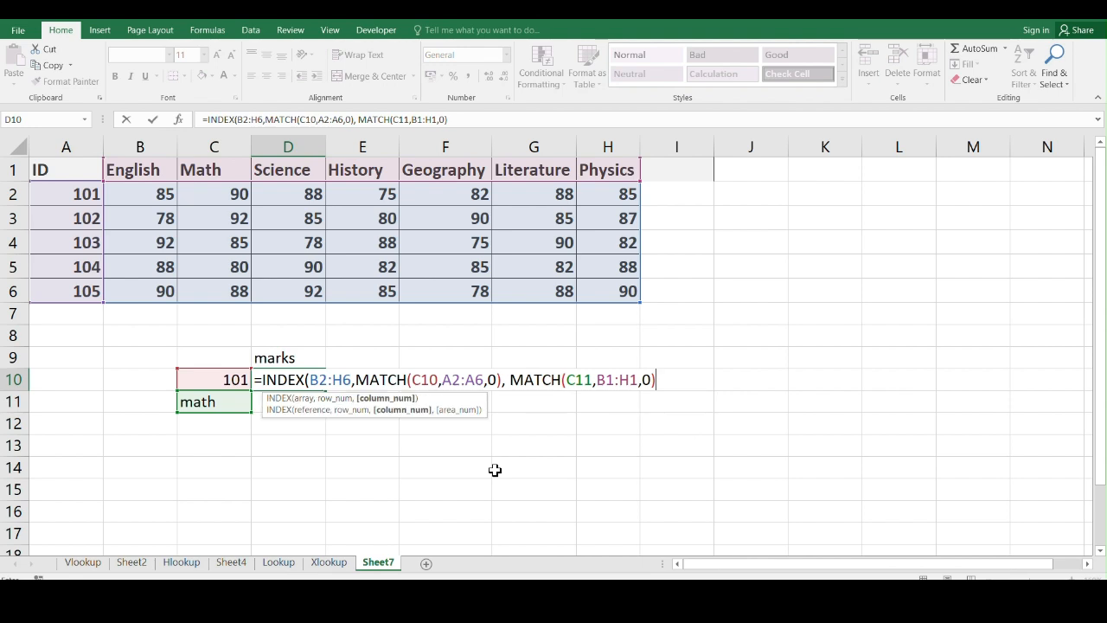
pyautogui.write(')')
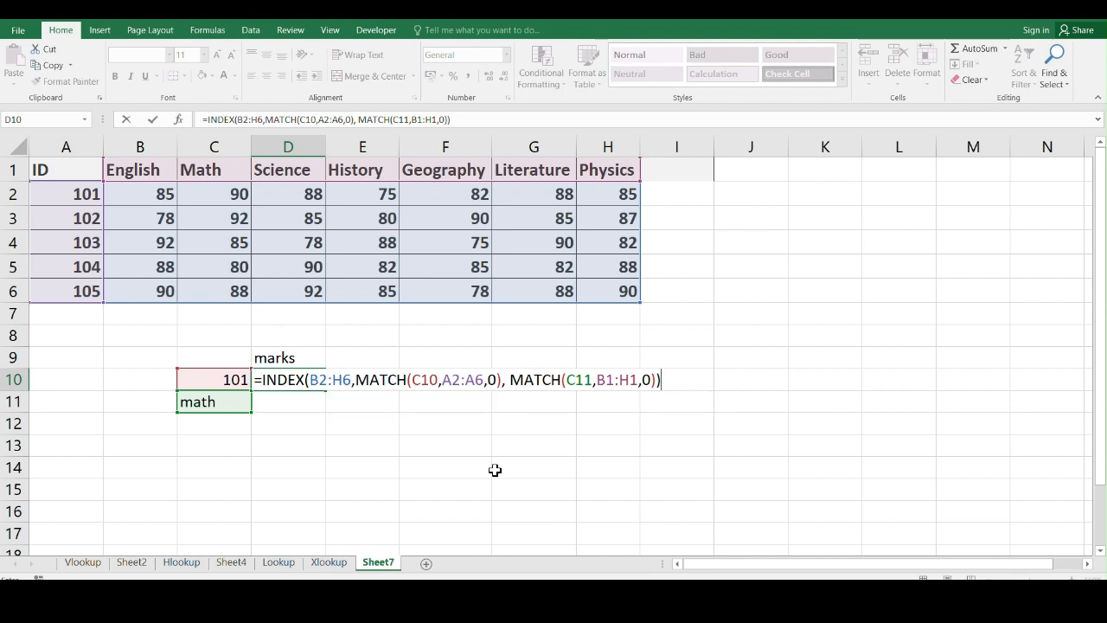
pyautogui.press('BackSpace')
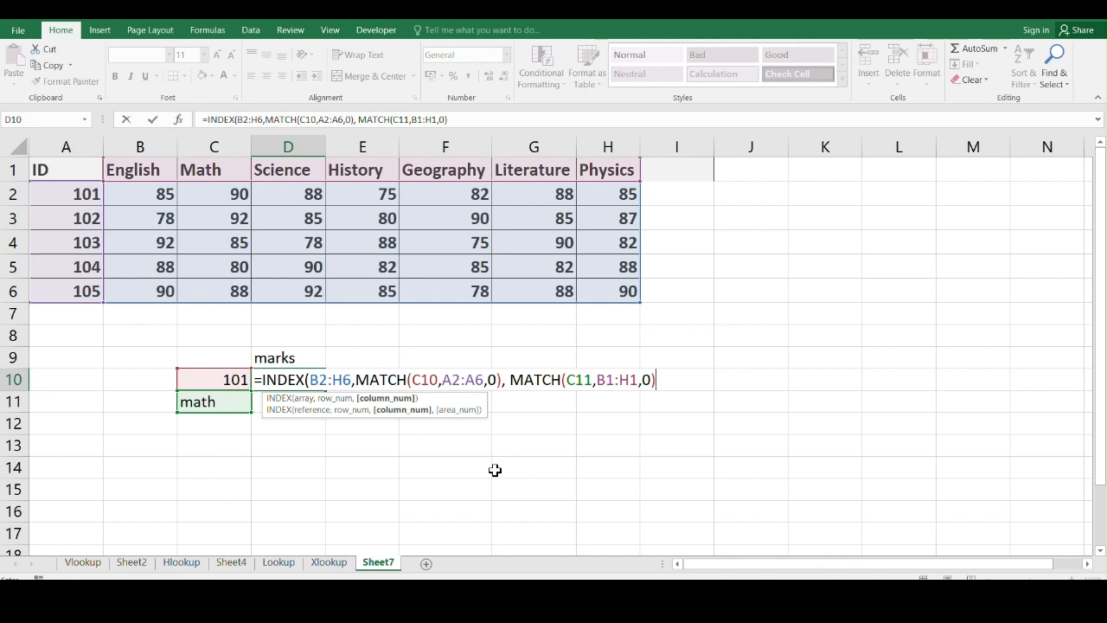
pyautogui.press('Return')
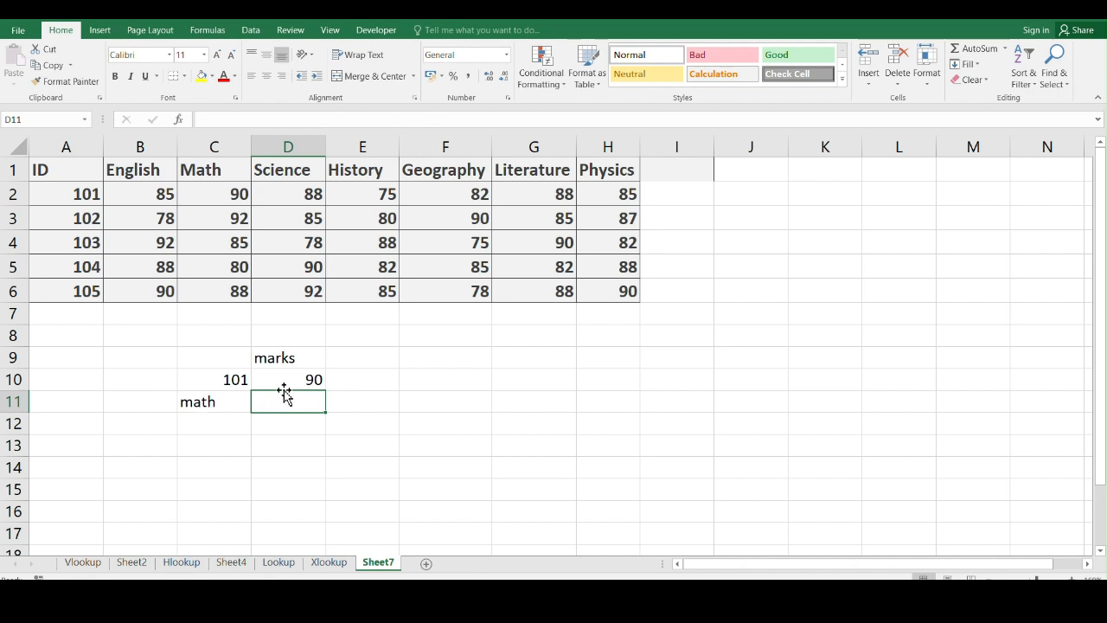
# Change the lookup ID in C10 to 102.
pyautogui.click(239, 380)
pyautogui.press('BackSpace')
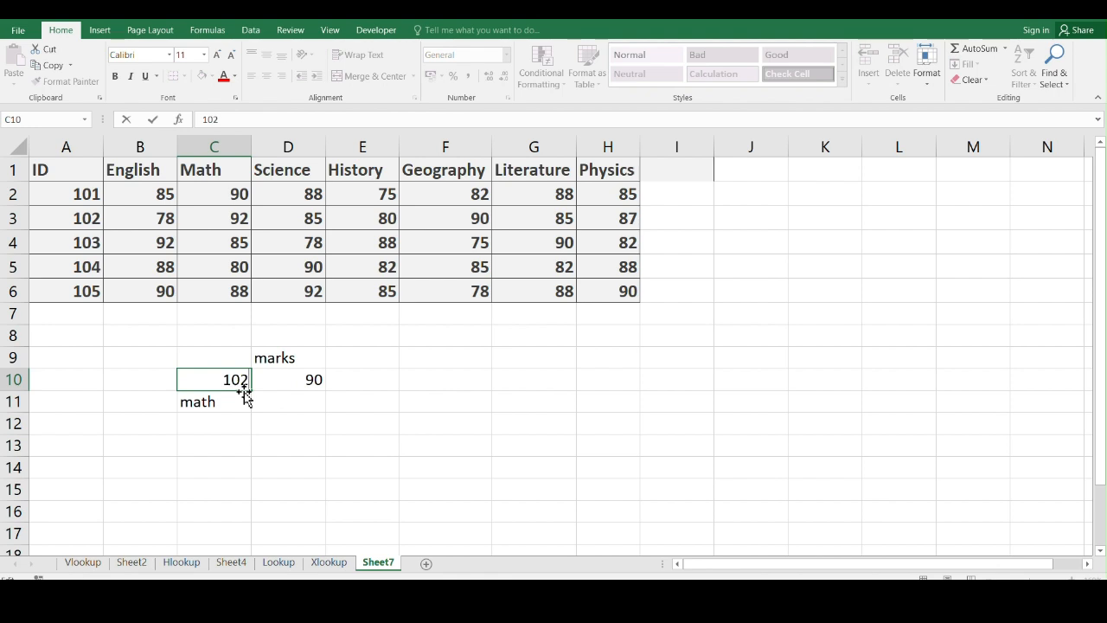
pyautogui.write('2')
pyautogui.press('Return')
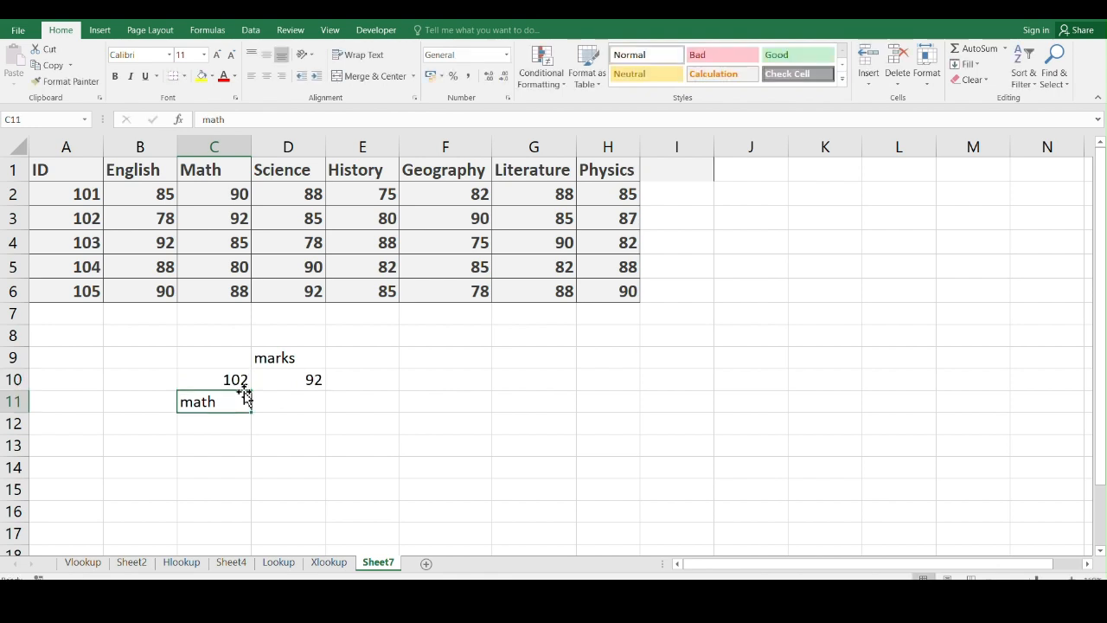
# Replace the lookup subject in C11 with english.
pyautogui.doubleClick(225, 405)
pyautogui.press('BackSpace')
pyautogui.press('BackSpace')
pyautogui.press('BackSpace')
pyautogui.press('BackSpace')
pyautogui.write('english')
pyautogui.press('Return')
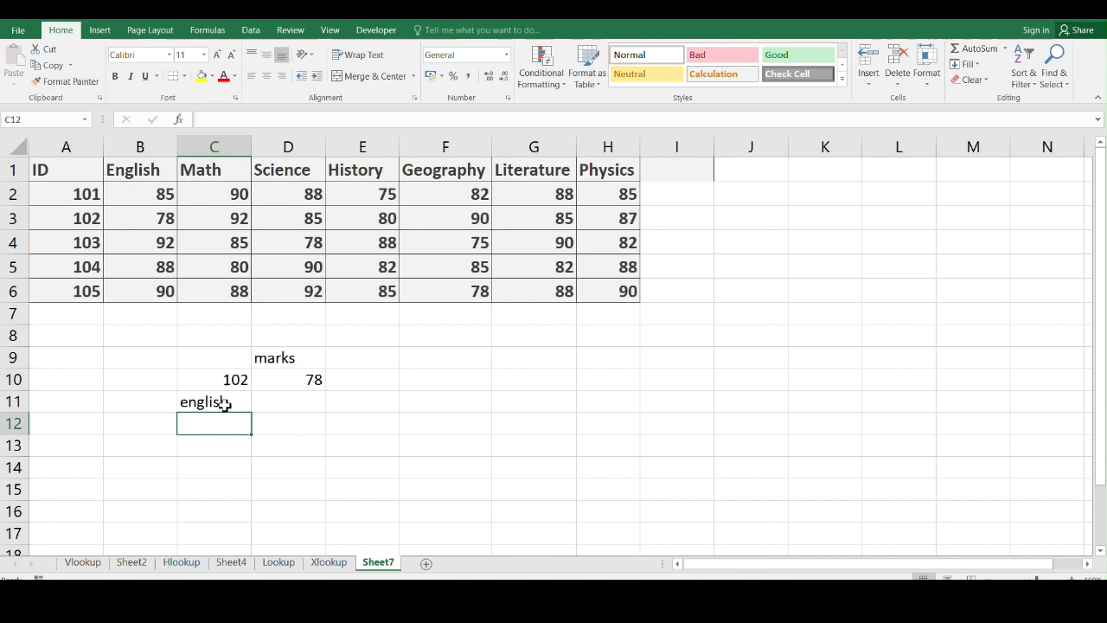
# Change the lookup ID in C10 to 104, leaving the subject in C11 as it is.
pyautogui.doubleClick(228, 403)
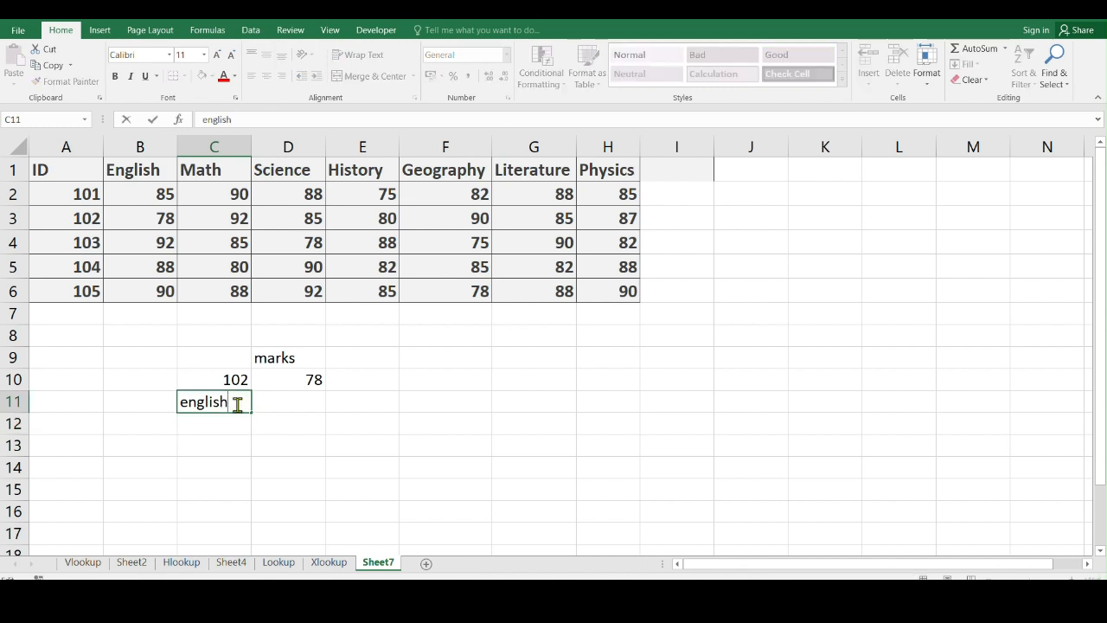
pyautogui.click(245, 379)
pyautogui.doubleClick(244, 381)
pyautogui.press('BackSpace')
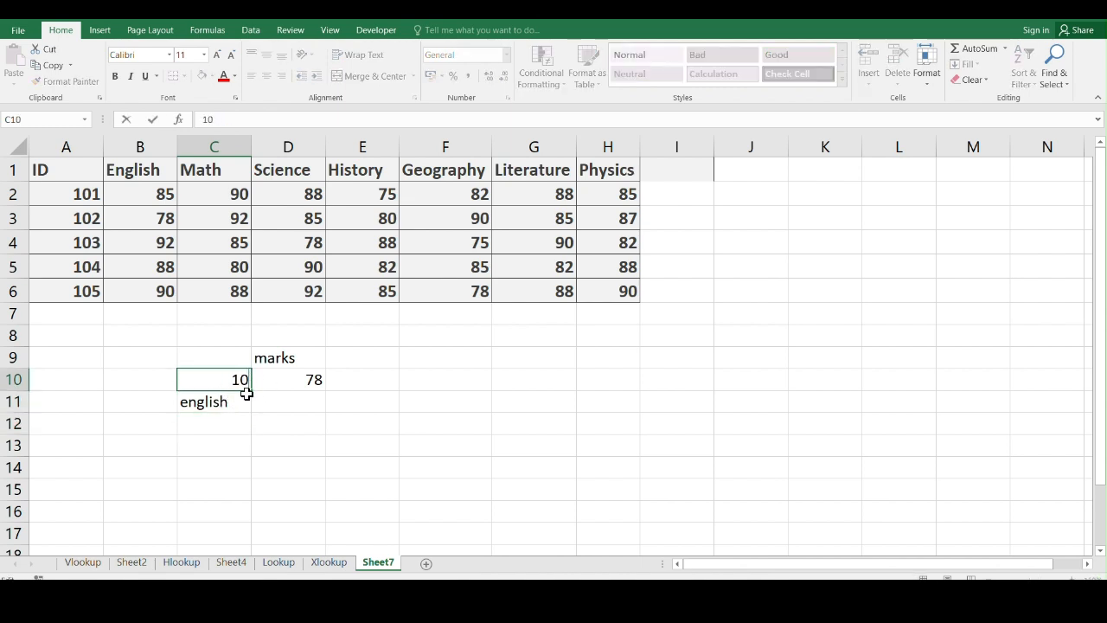
pyautogui.write('4')
pyautogui.press('Return')
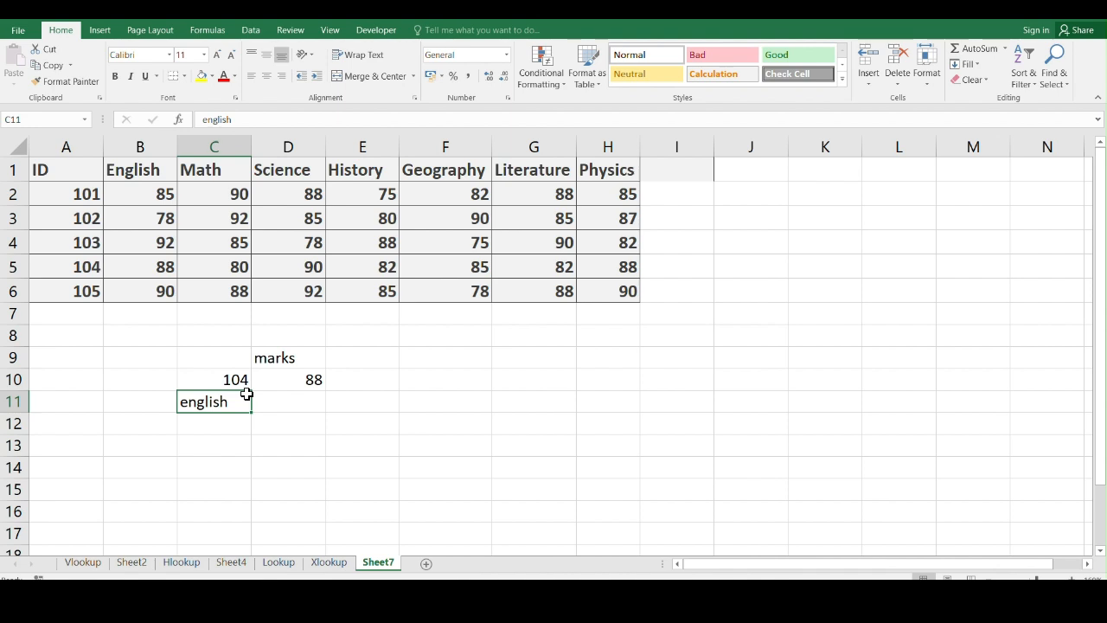
# Rename the Sheet7 worksheet as Index Match.
pyautogui.rightClick(386, 566)
pyautogui.click(415, 467)
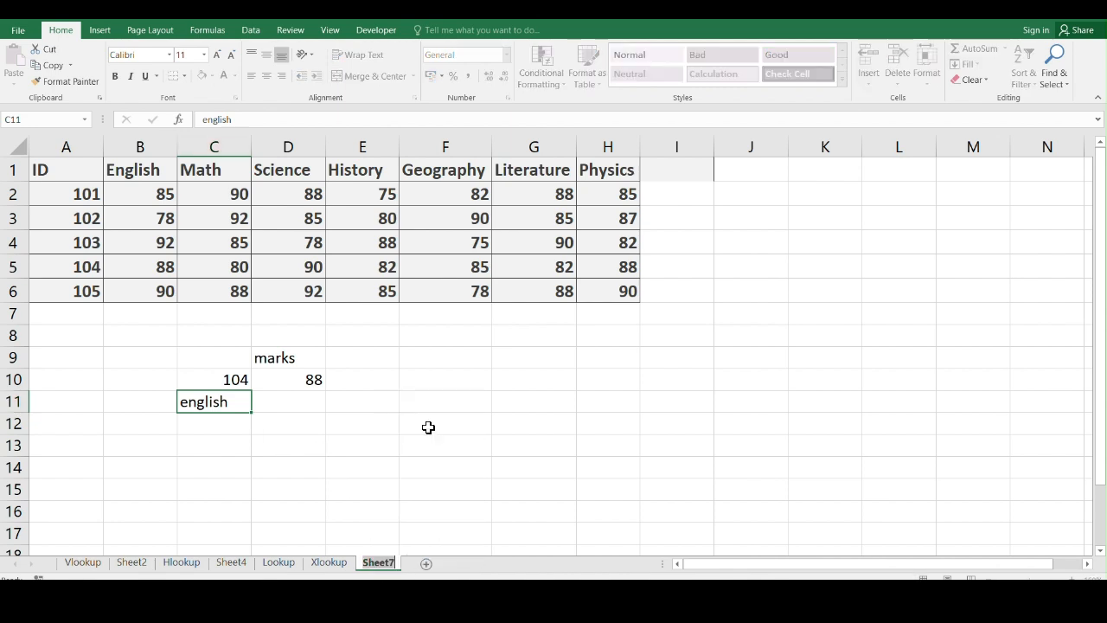
pyautogui.write('Index Match')
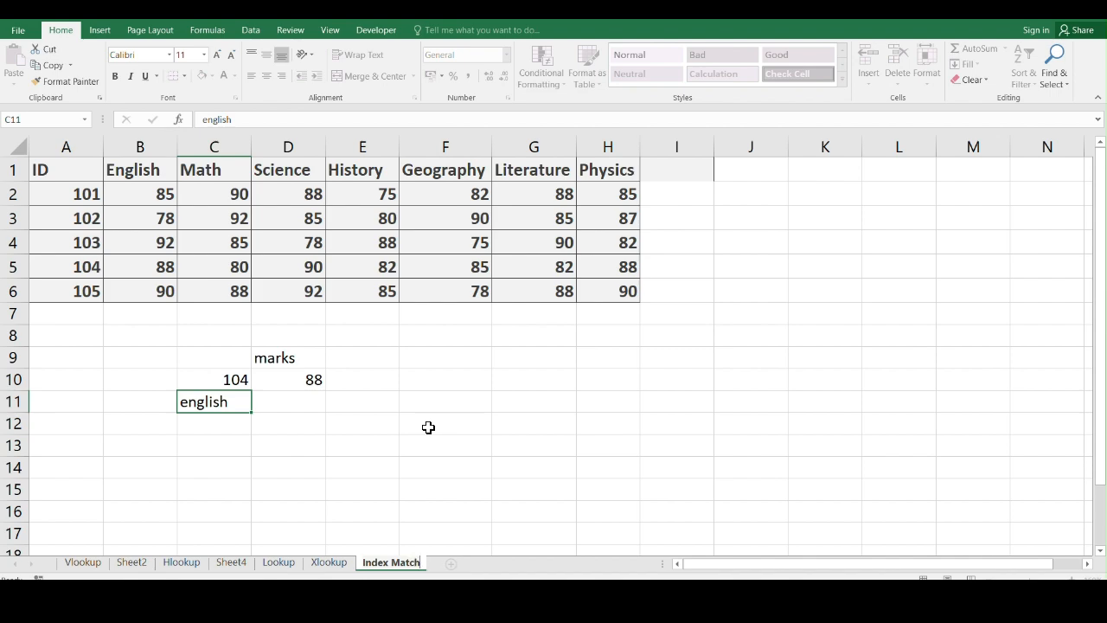
pyautogui.press('Return')
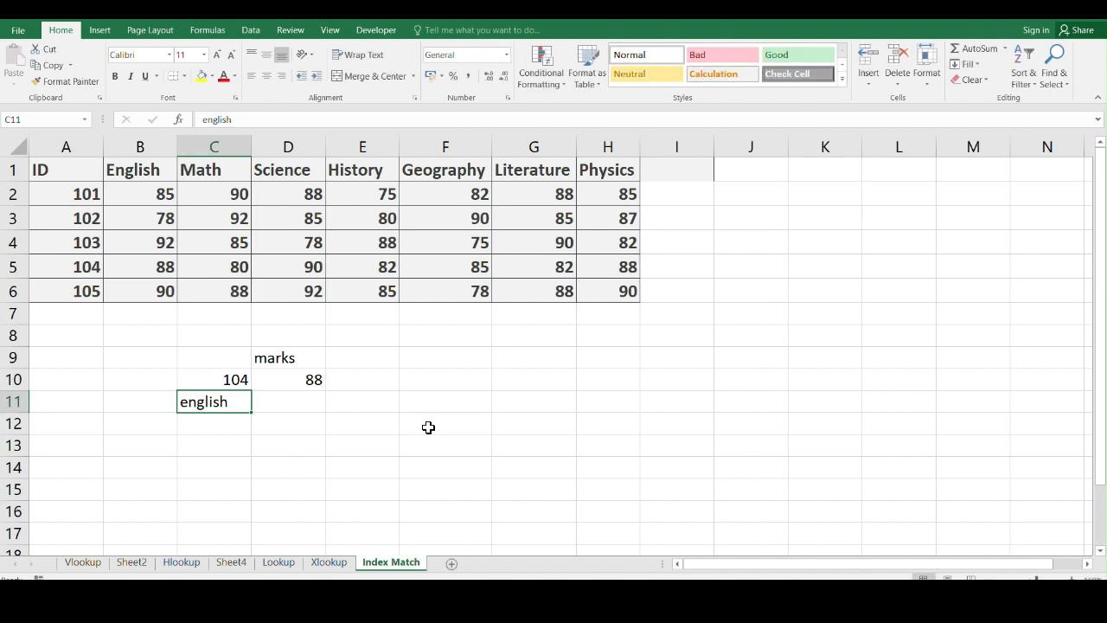
# Add a new worksheet and enter the ID 101 in C2 and the subject math in D2.
pyautogui.click(451, 563)
pyautogui.keyDown('ctrl'); pyautogui.scroll(3, 188, 229); pyautogui.keyUp('ctrl')
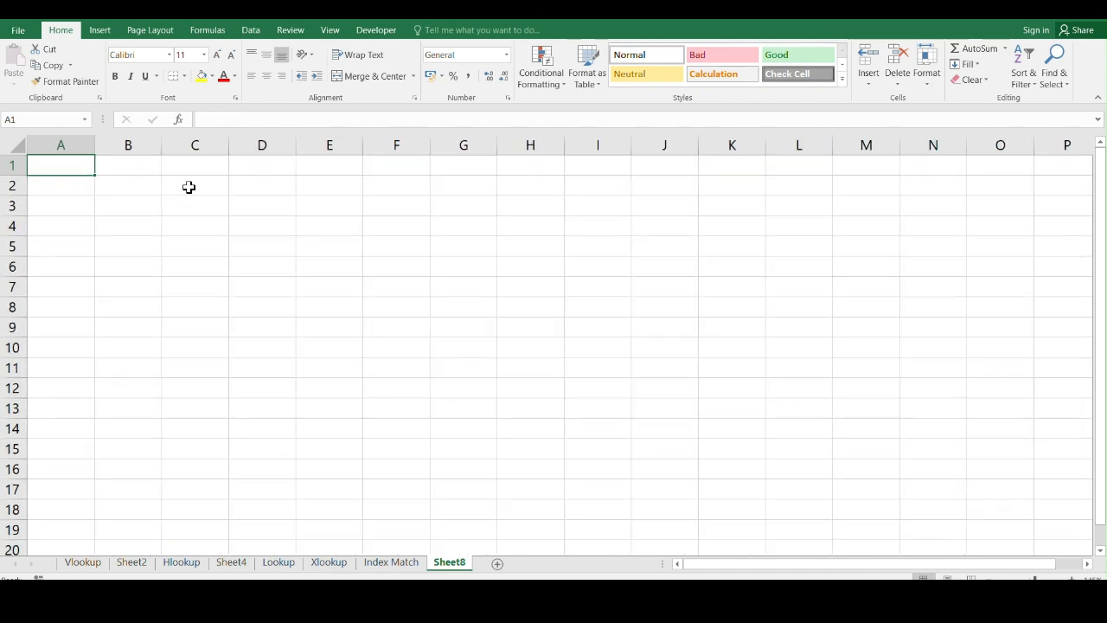
pyautogui.click(179, 190)
pyautogui.write('101')
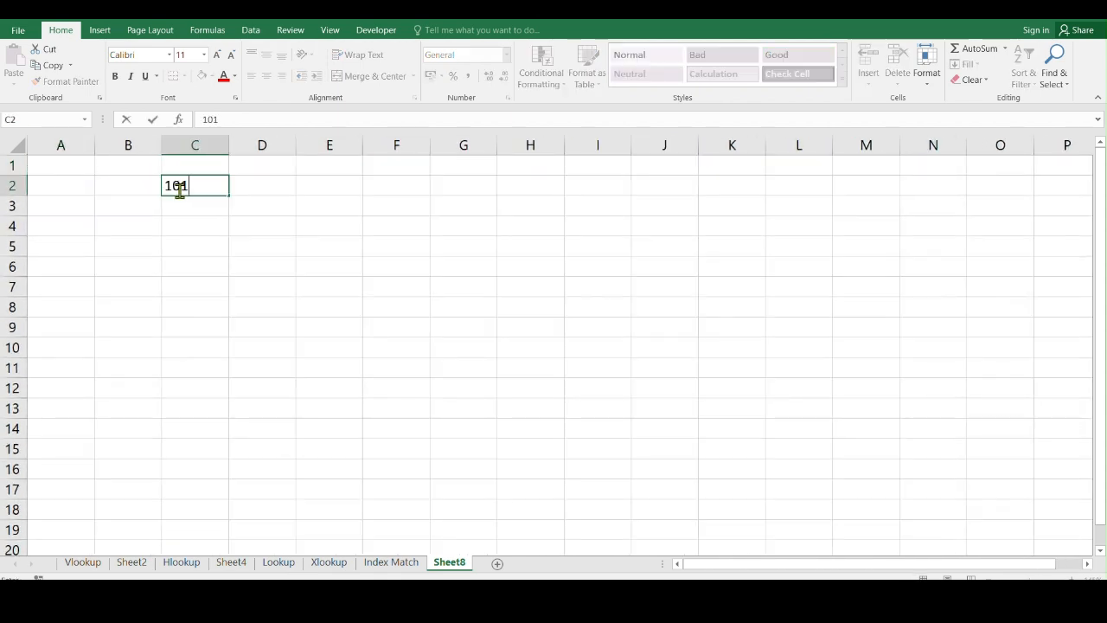
pyautogui.press('Return')
pyautogui.press('Up')
pyautogui.press('Right')
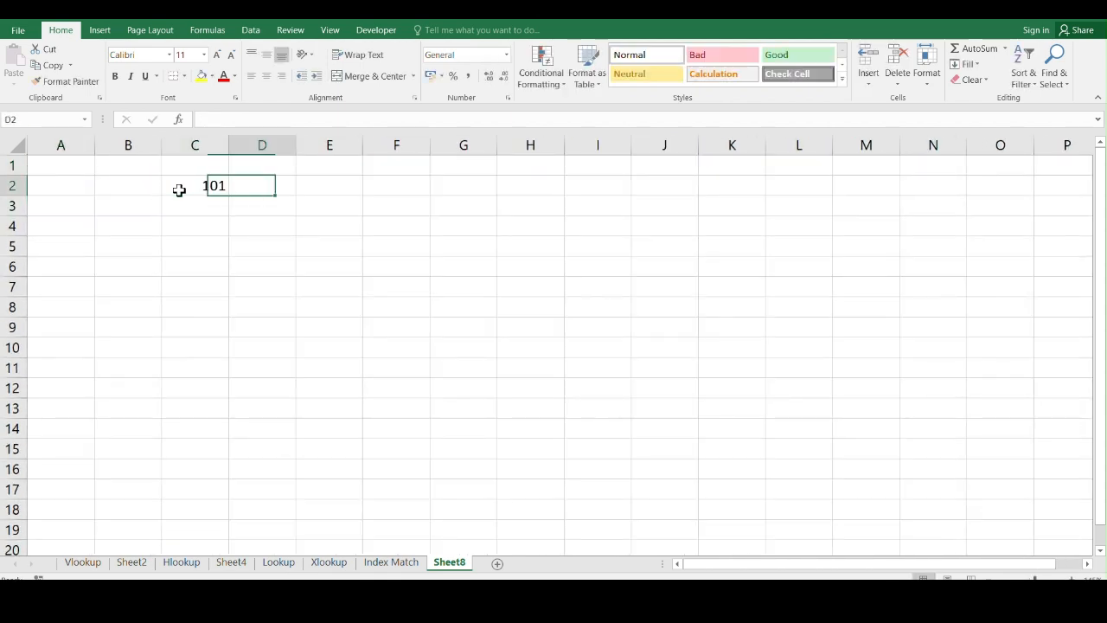
pyautogui.write('math')
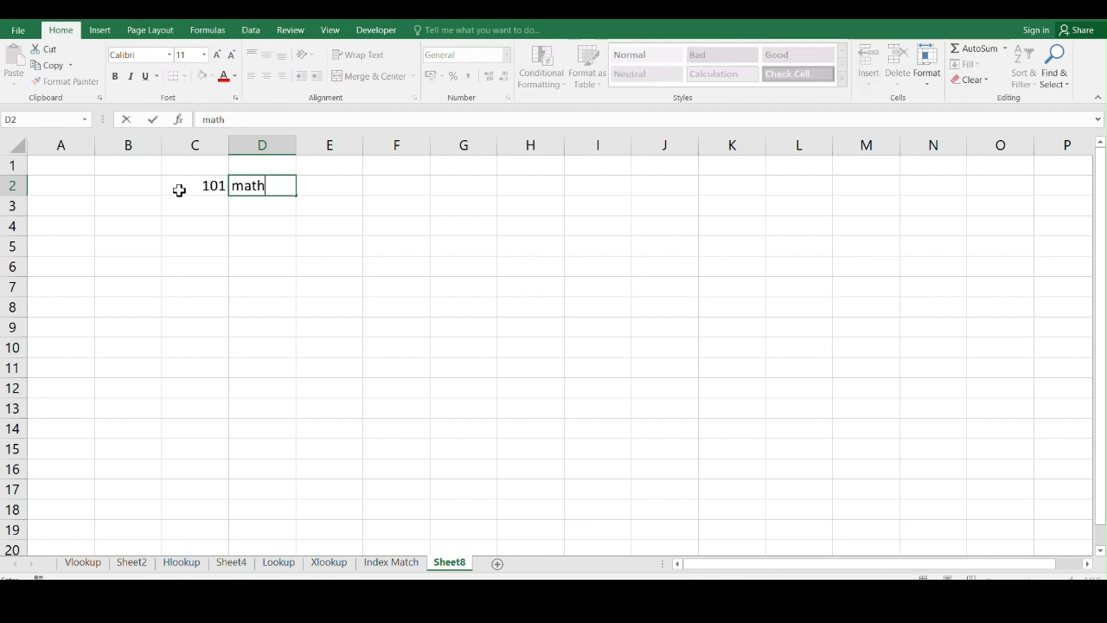
pyautogui.press('Right')
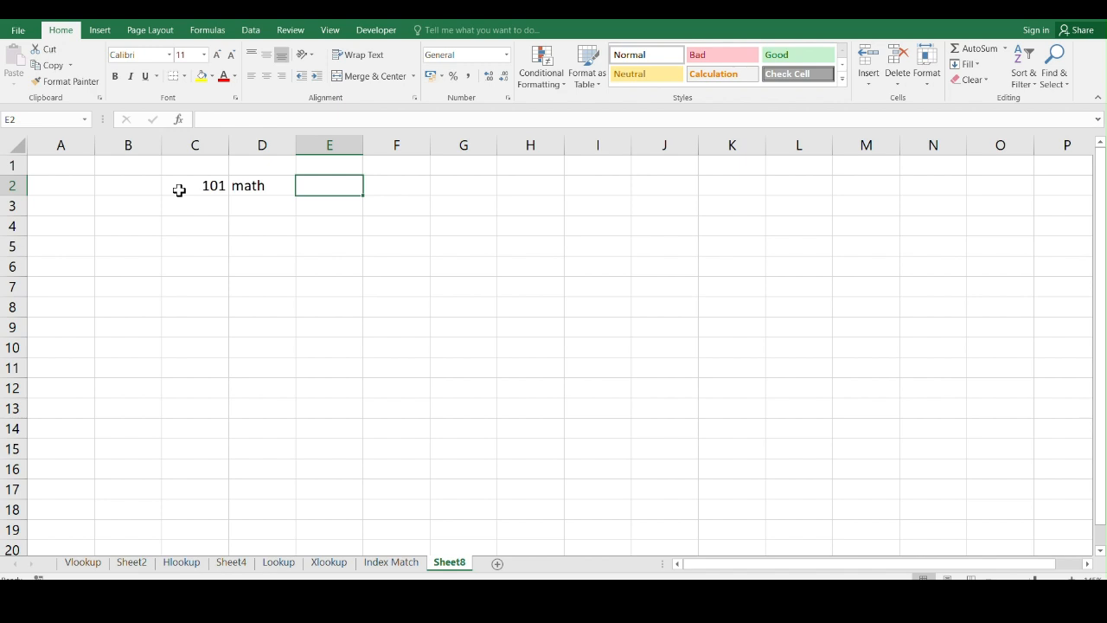
# Start an INDEX formula in E2 of Sheet8 with the marks range B2:H6 on the Index Match sheet as its array.
pyautogui.write('=')
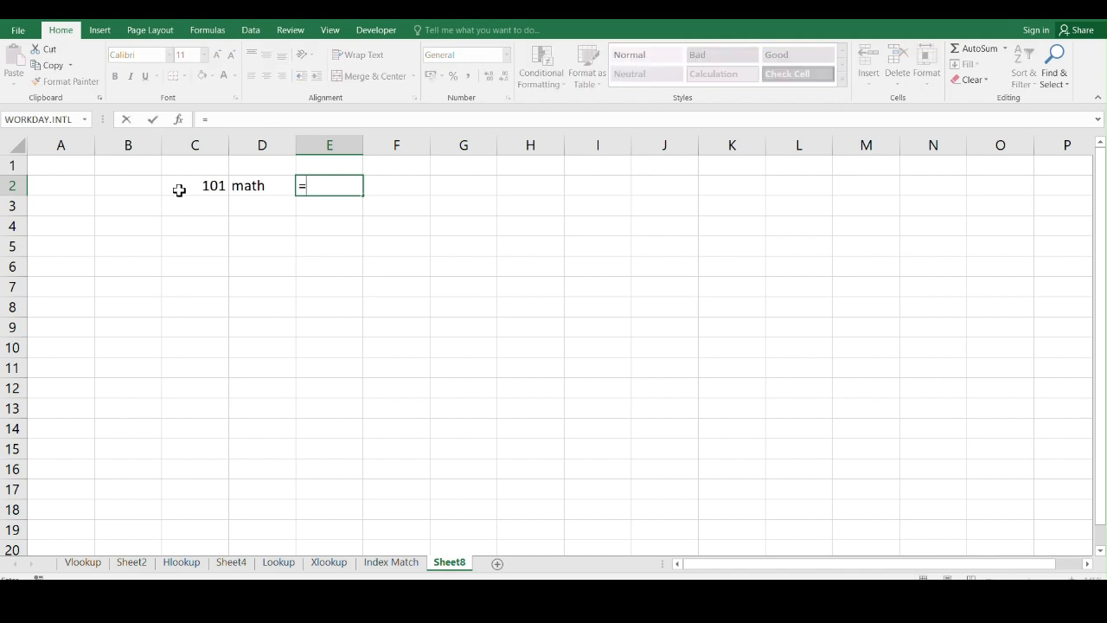
pyautogui.write('in')
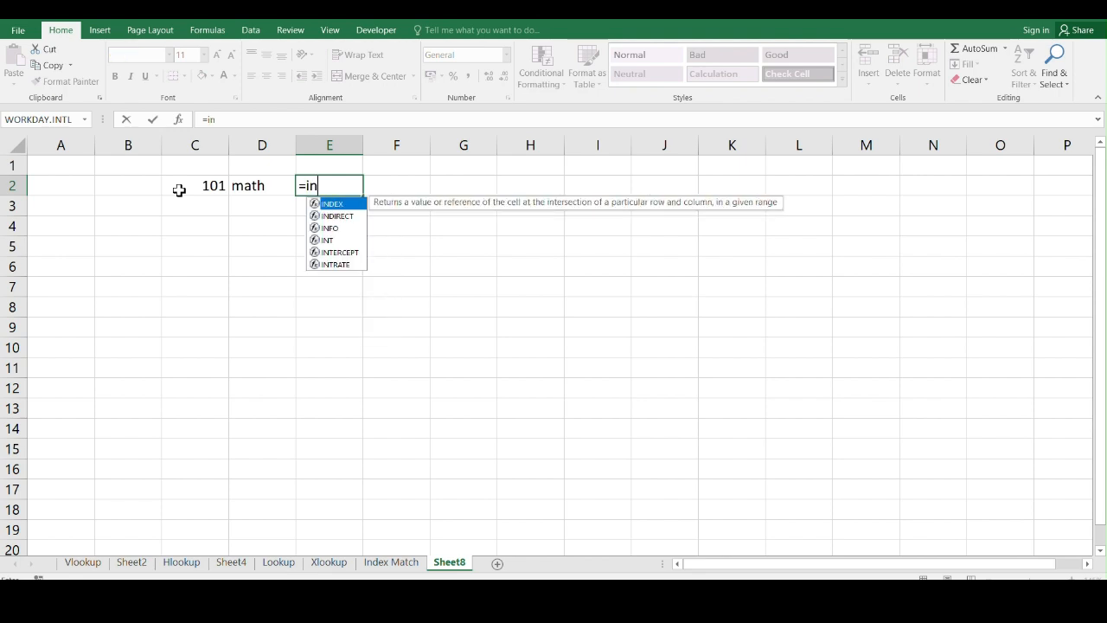
pyautogui.press('Tab')
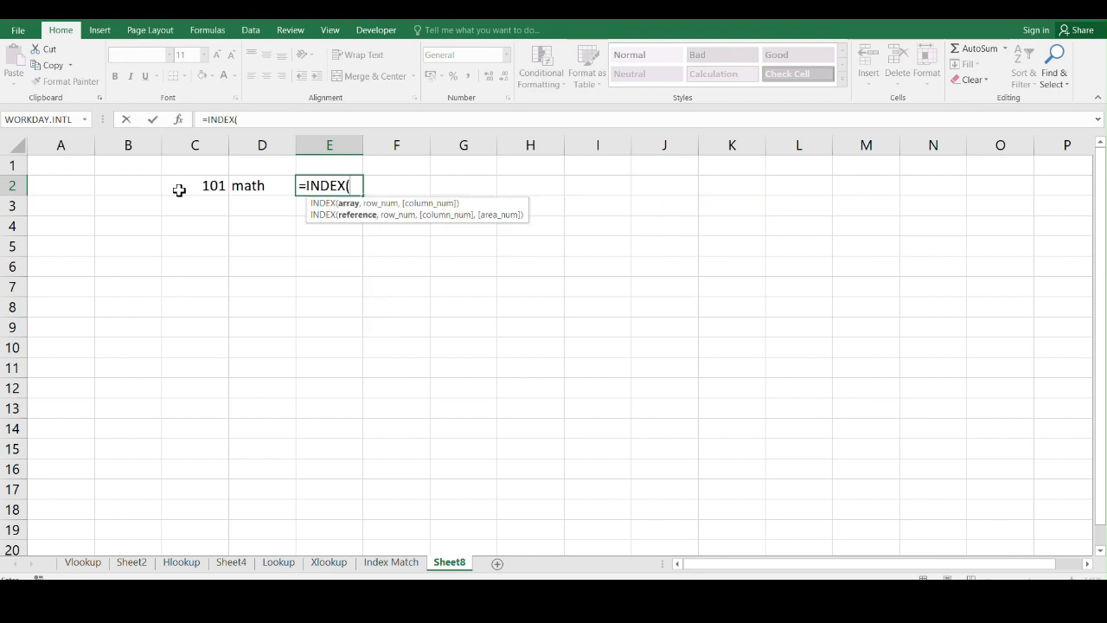
pyautogui.click(384, 564)
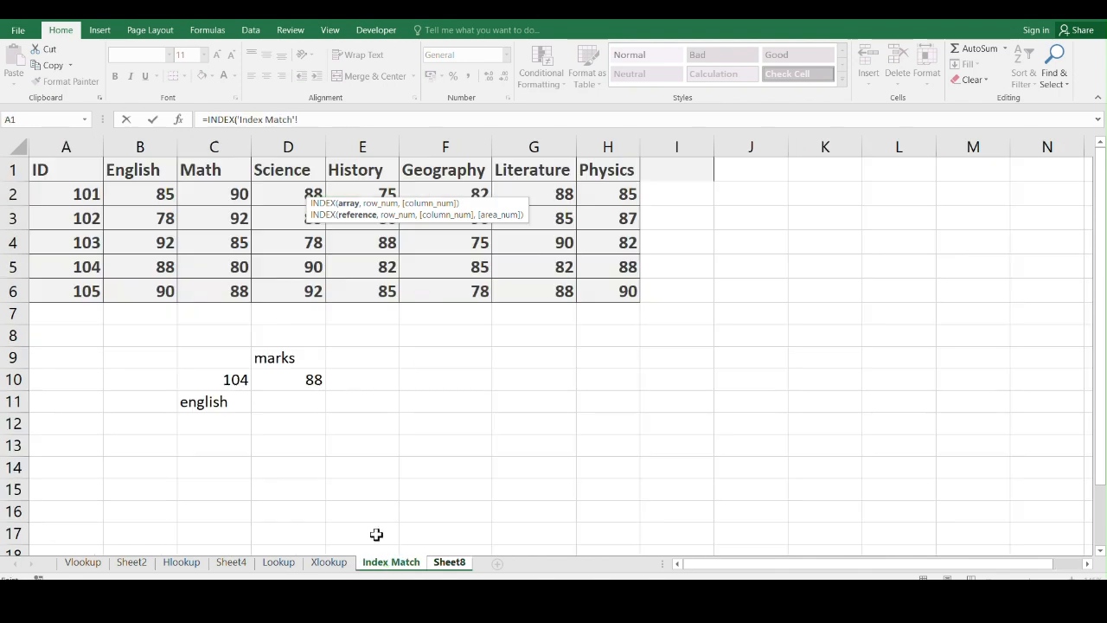
pyautogui.moveTo(124, 192); pyautogui.dragTo(600, 278)
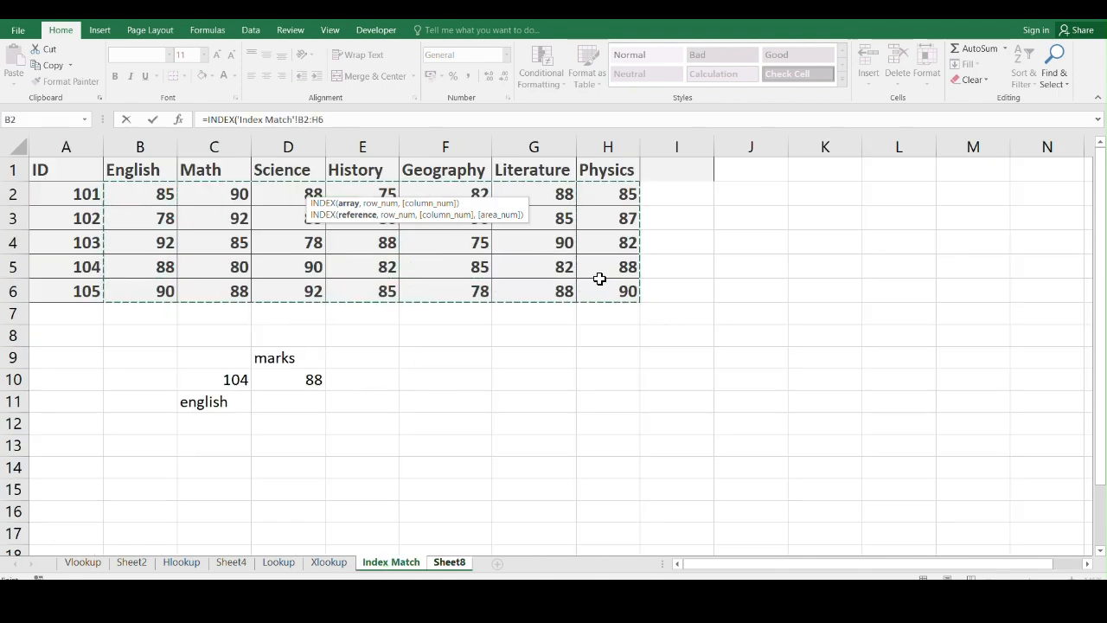
# Add a MATCH as the INDEX row number, looking up Sheet8 C2 in A2:A6 of the Index Match sheet with match type 0.
pyautogui.write(',matcg')
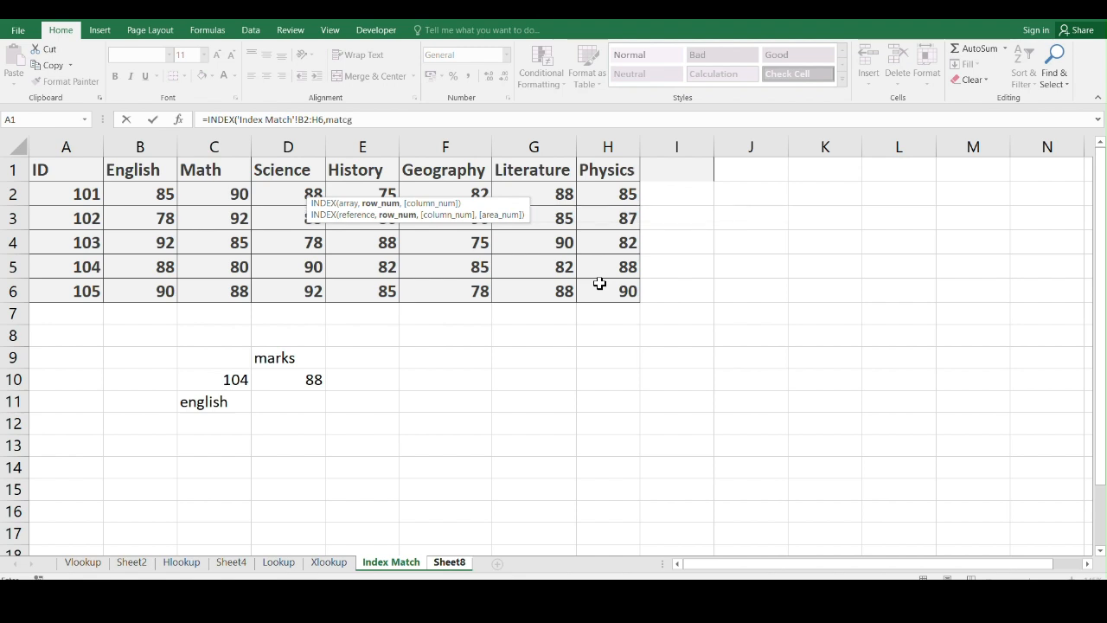
pyautogui.press('BackSpace')
pyautogui.press('Tab')
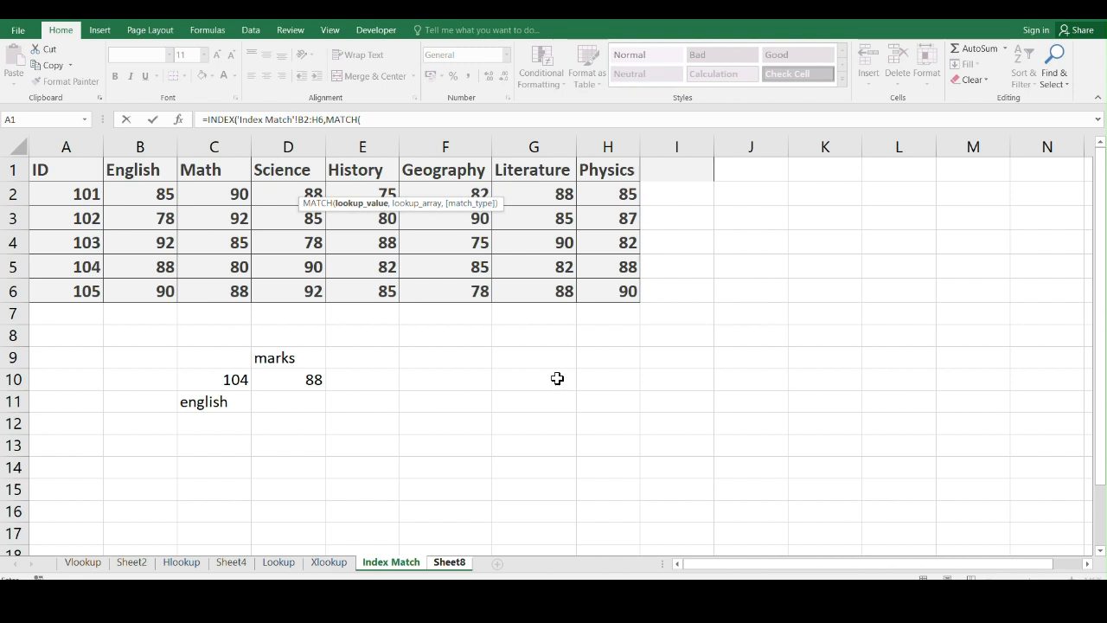
pyautogui.click(450, 563)
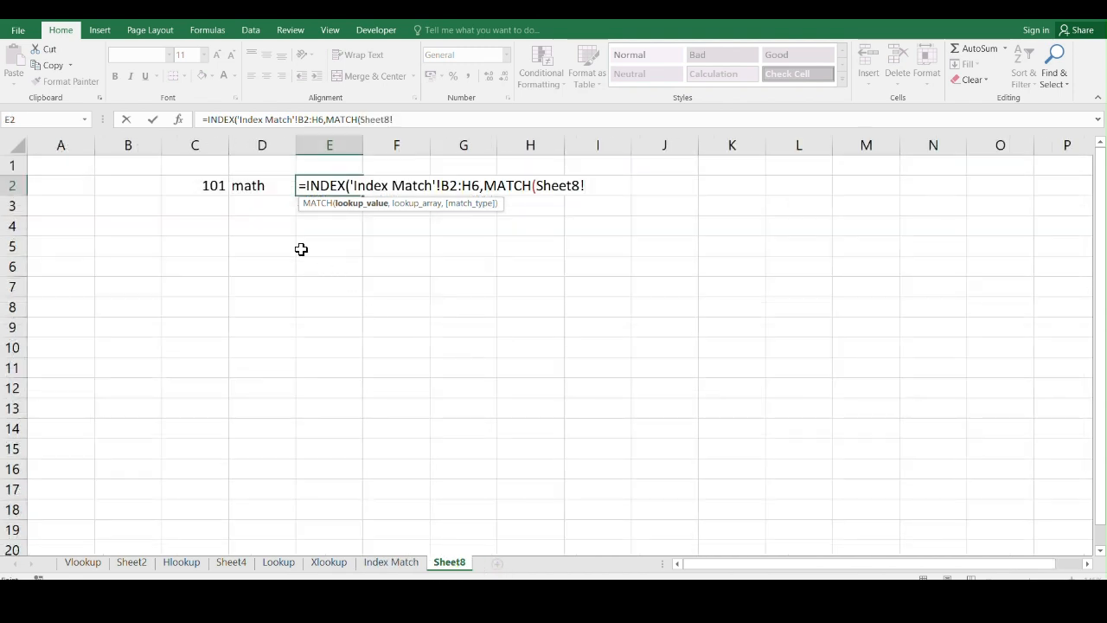
pyautogui.click(214, 185)
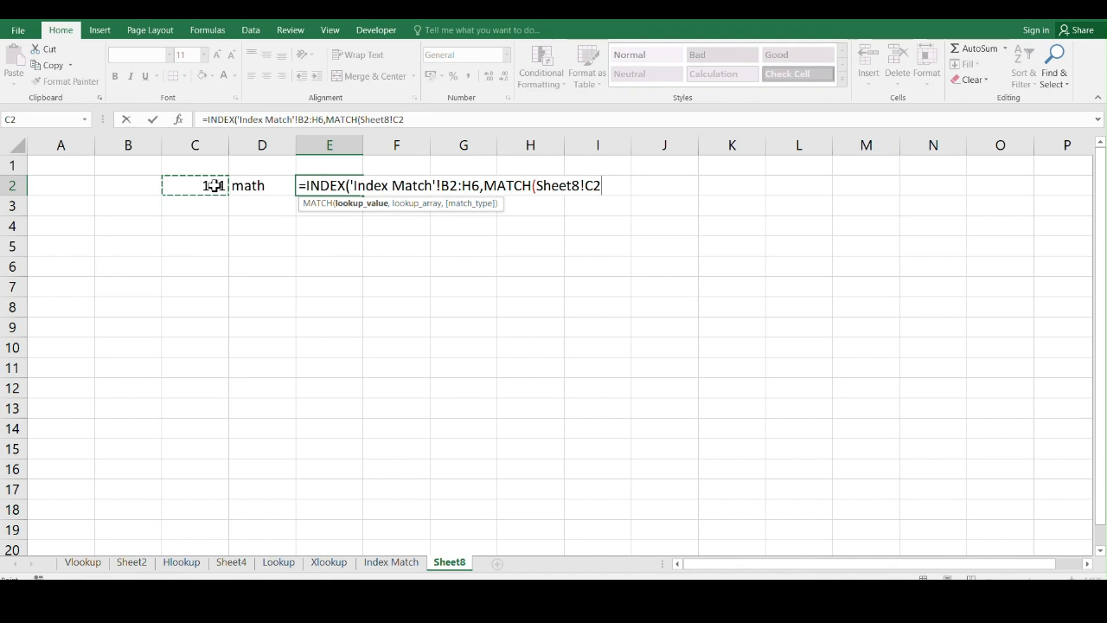
pyautogui.write(',')
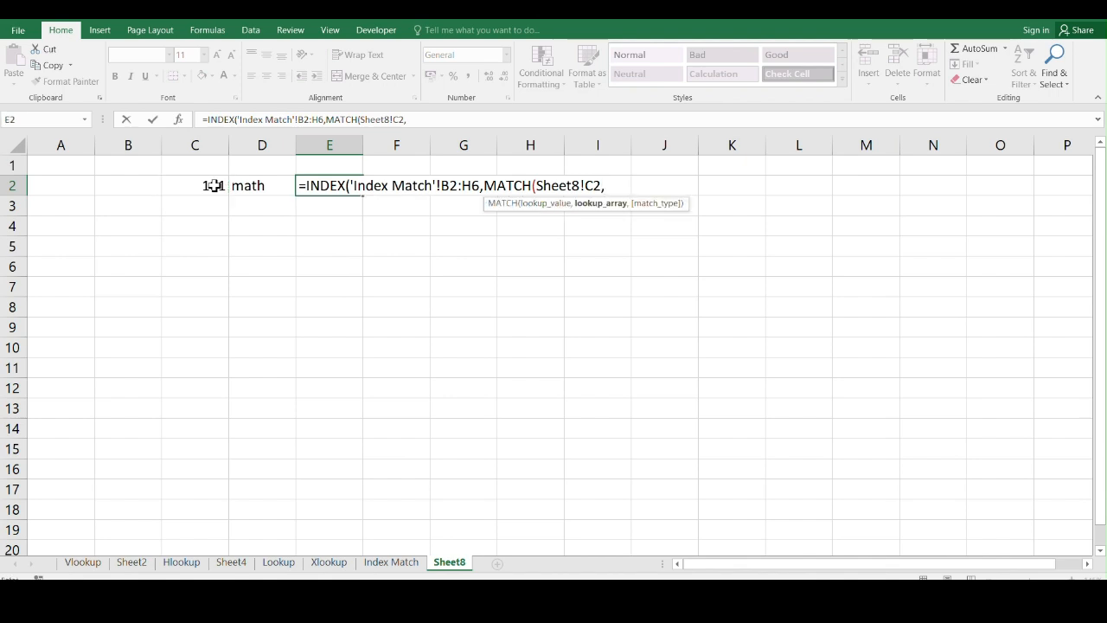
pyautogui.click(393, 562)
pyautogui.moveTo(85, 194); pyautogui.dragTo(81, 288)
pyautogui.write(',0')
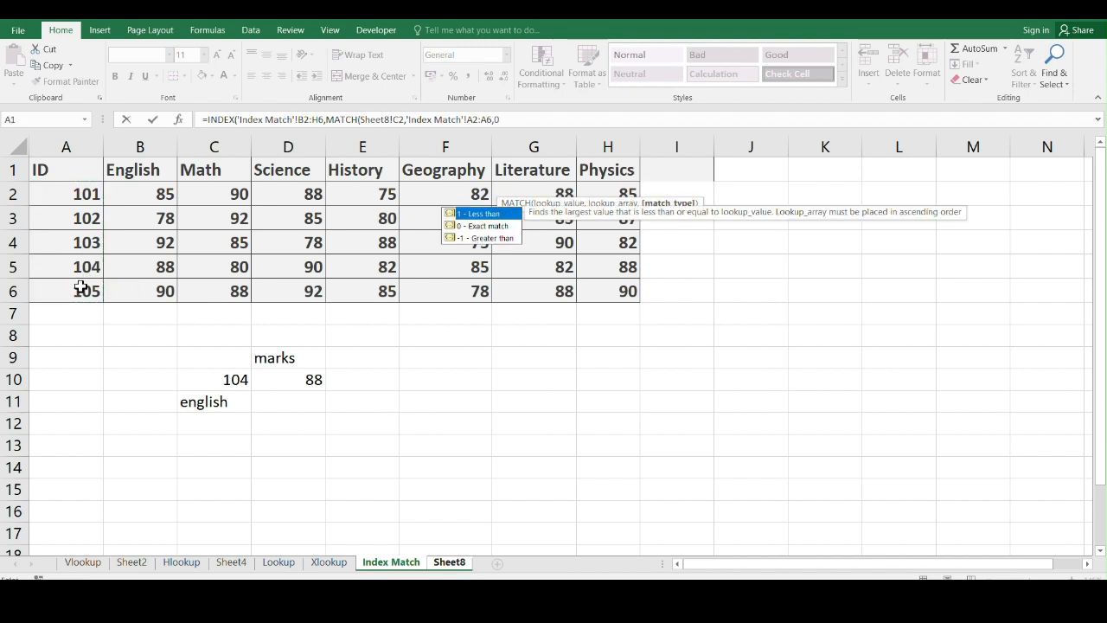
# Add a second MATCH as the column number, looking up Sheet8 D2 in 'Index Match'!B1:H1 with match type 0, and complete the formula.
pyautogui.write('), m')
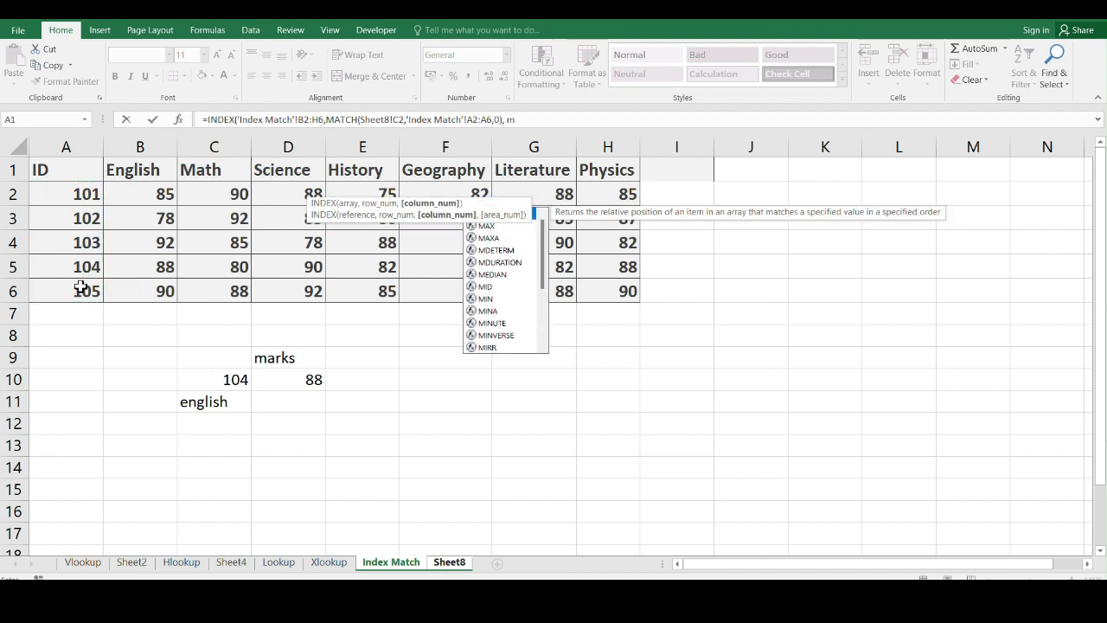
pyautogui.write('atch')
pyautogui.press('Tab')
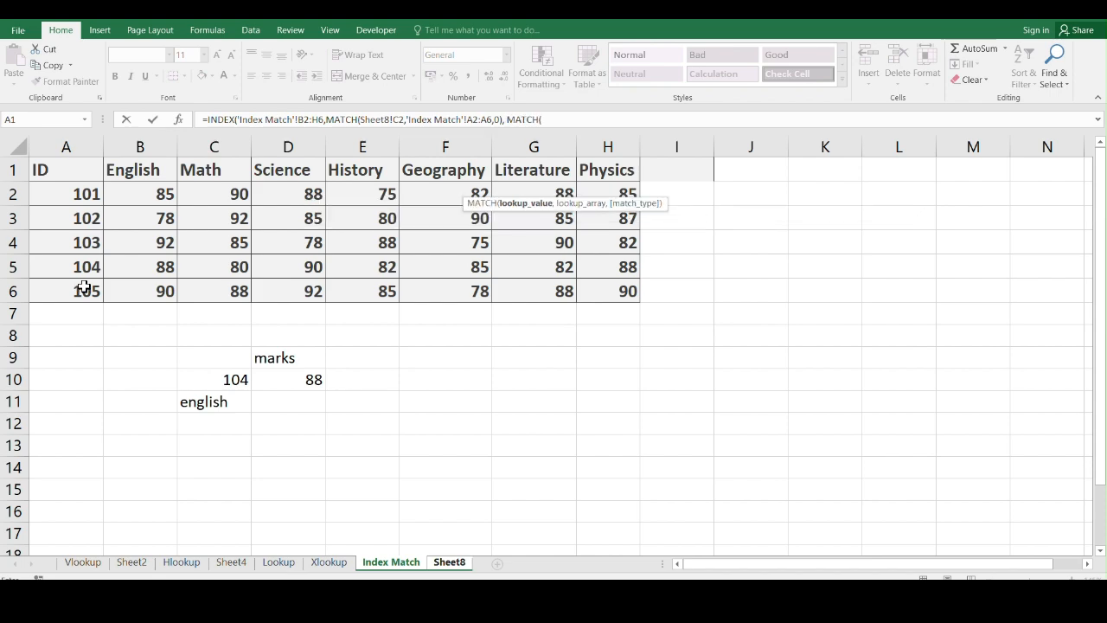
pyautogui.click(446, 563)
pyautogui.click(250, 189)
pyautogui.write(',')
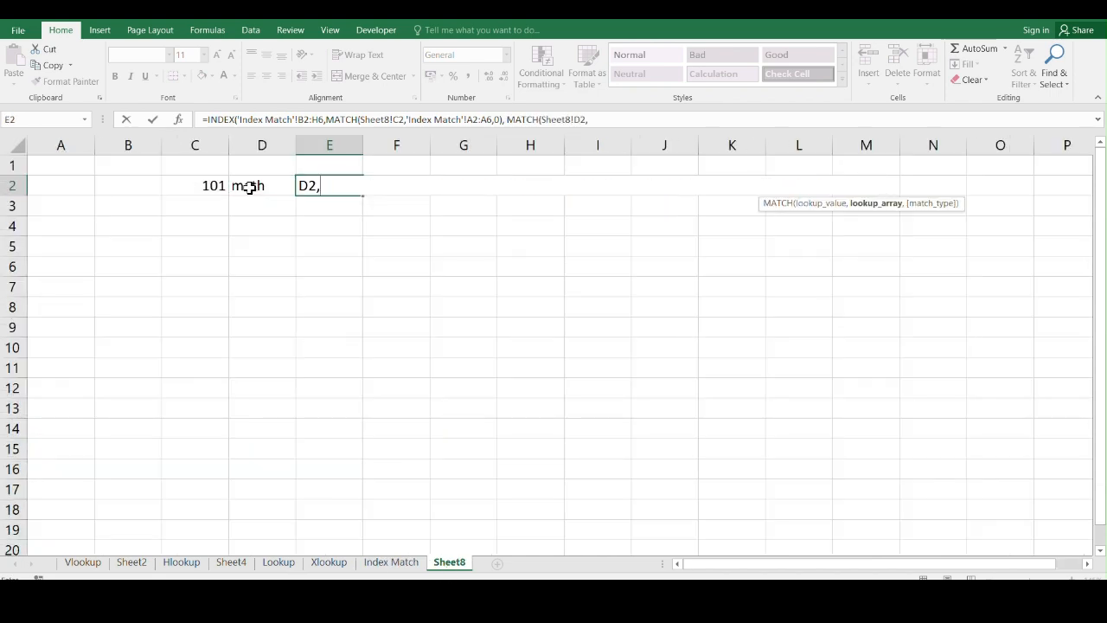
pyautogui.press('BackSpace')
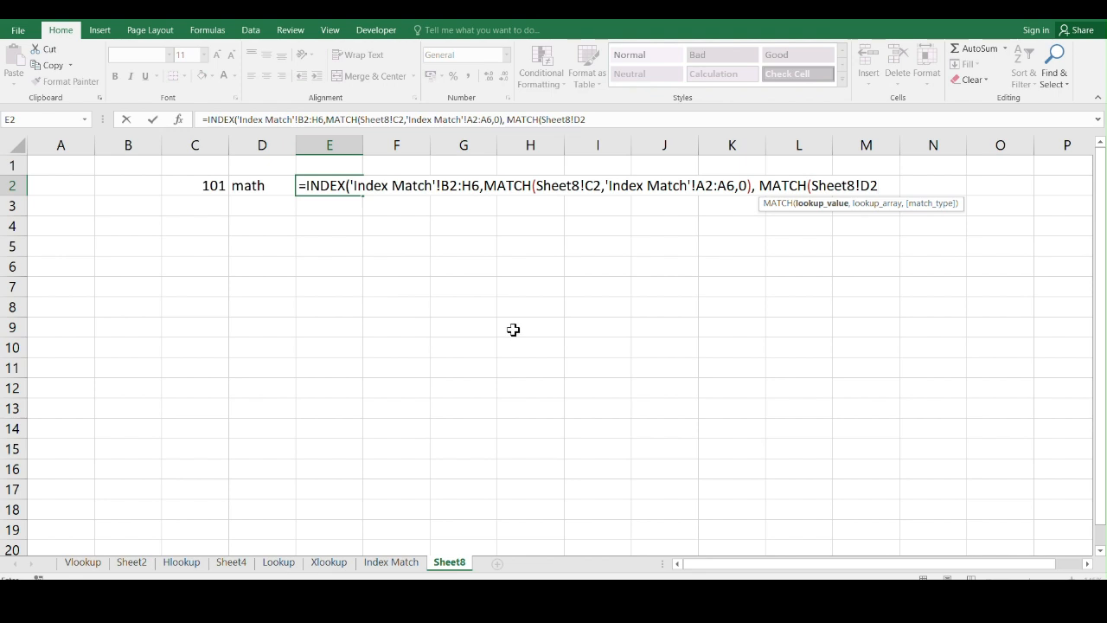
pyautogui.write(",'Index Match'!")
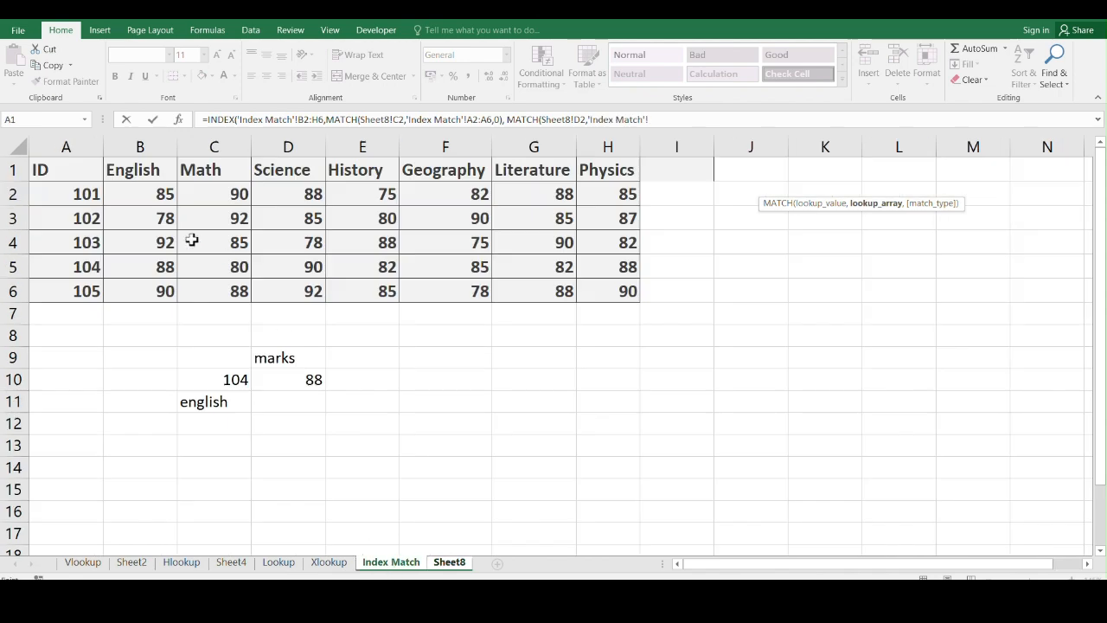
pyautogui.moveTo(136, 169); pyautogui.dragTo(597, 176)
pyautogui.write(',')
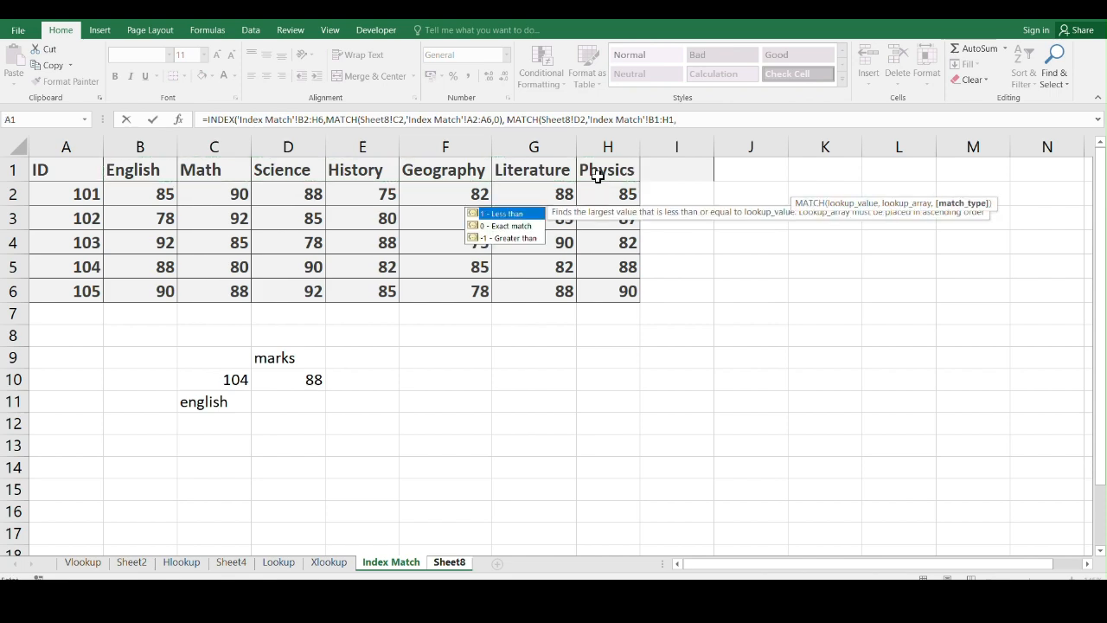
pyautogui.write('0))')
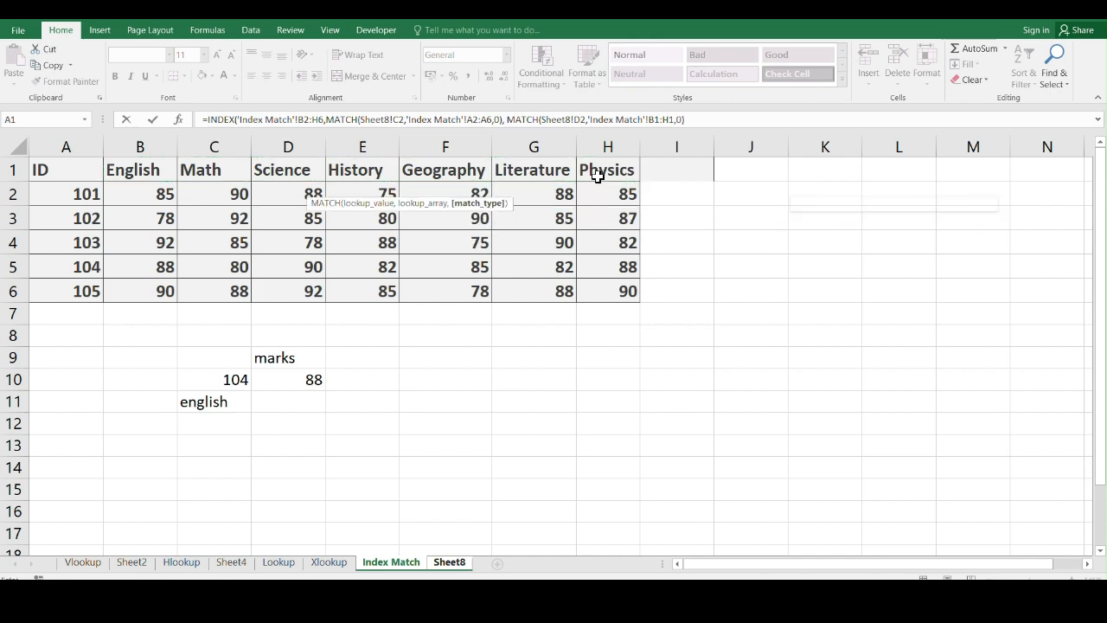
pyautogui.press('Return')
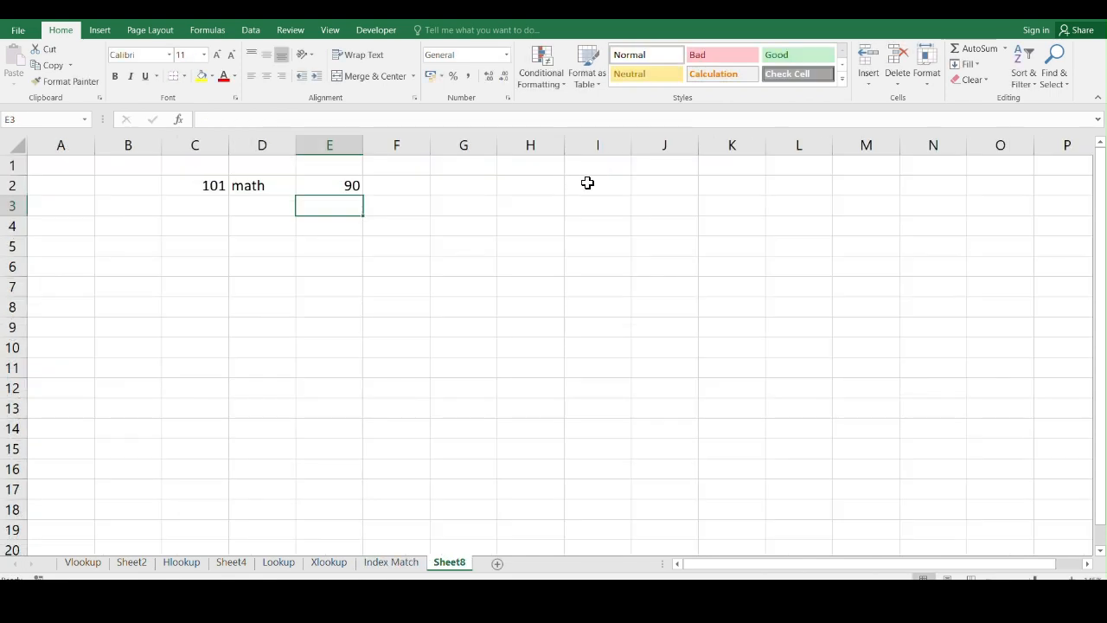
# Change the lookup ID in C2 of Sheet8 to 102.
pyautogui.doubleClick(218, 186)
pyautogui.press('Delete')
pyautogui.write('2')
# Change the subject in D2 of Sheet8 to english.
pyautogui.click(267, 186)
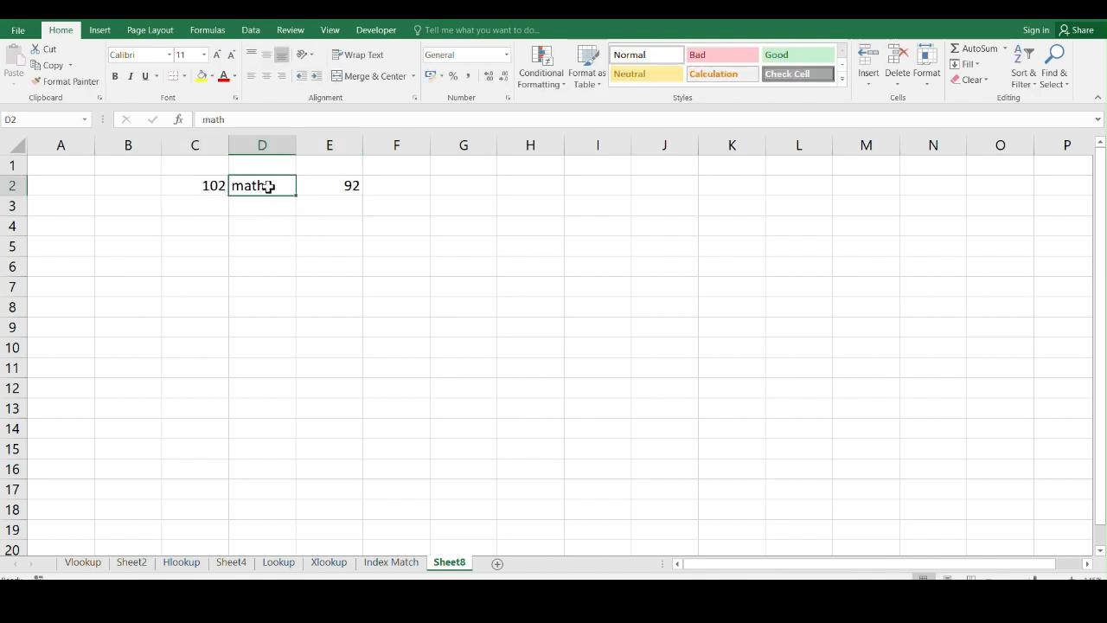
pyautogui.press('BackSpace')
pyautogui.write('engli')
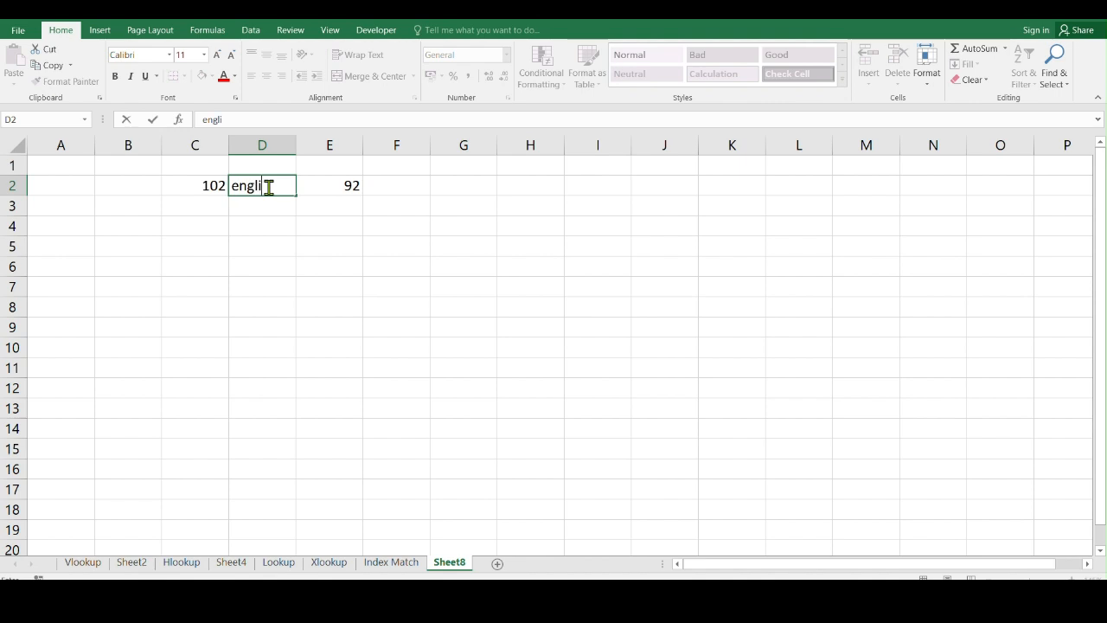
pyautogui.write('sh')
pyautogui.press('Return')
# Replace the subject in D2 of Sheet8 with physics and go to the Index Match sheet to compare the mark.
pyautogui.click(275, 184)
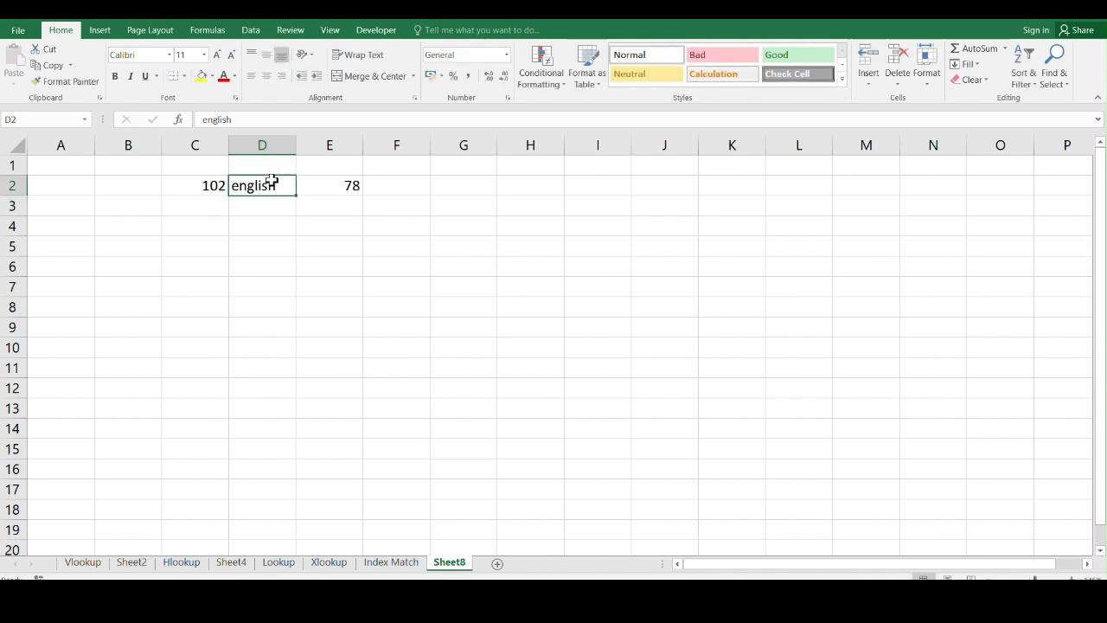
pyautogui.doubleClick(278, 185)
pyautogui.press('BackSpace')
pyautogui.press('BackSpace')
pyautogui.press('BackSpace')
pyautogui.press('BackSpace')
pyautogui.press('BackSpace')
pyautogui.press('BackSpace')
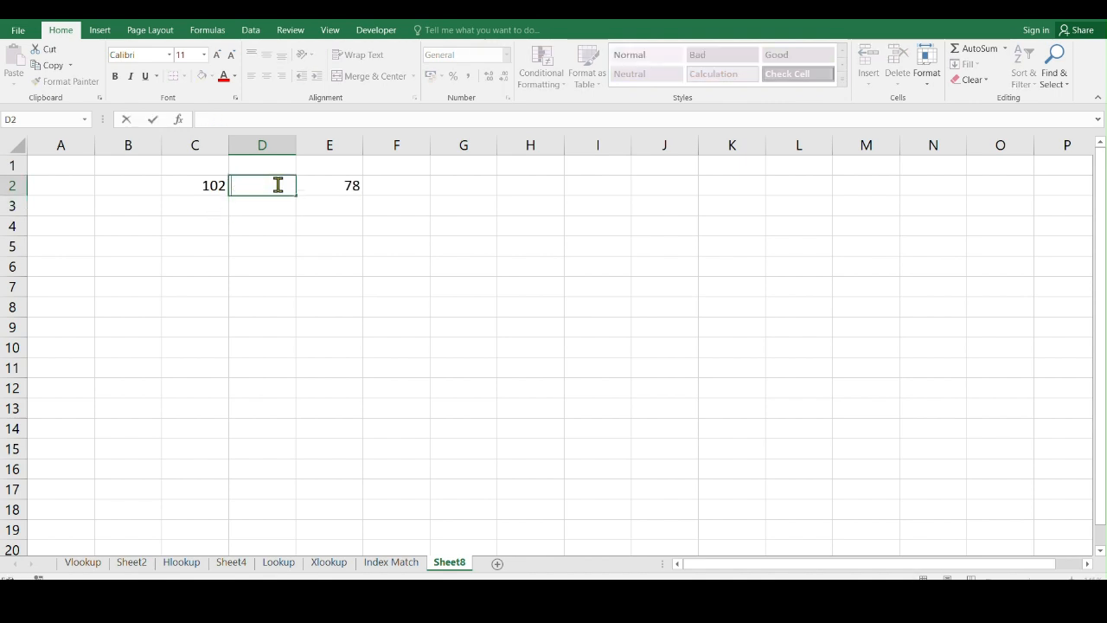
pyautogui.write('physics')
pyautogui.press('Return')
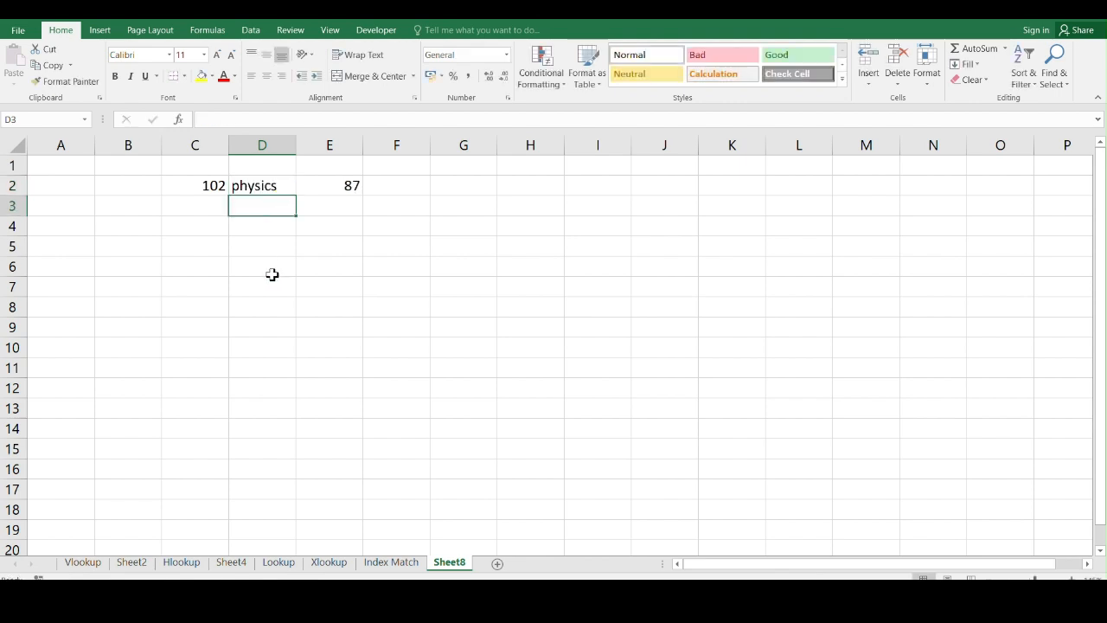
pyautogui.click(407, 564)
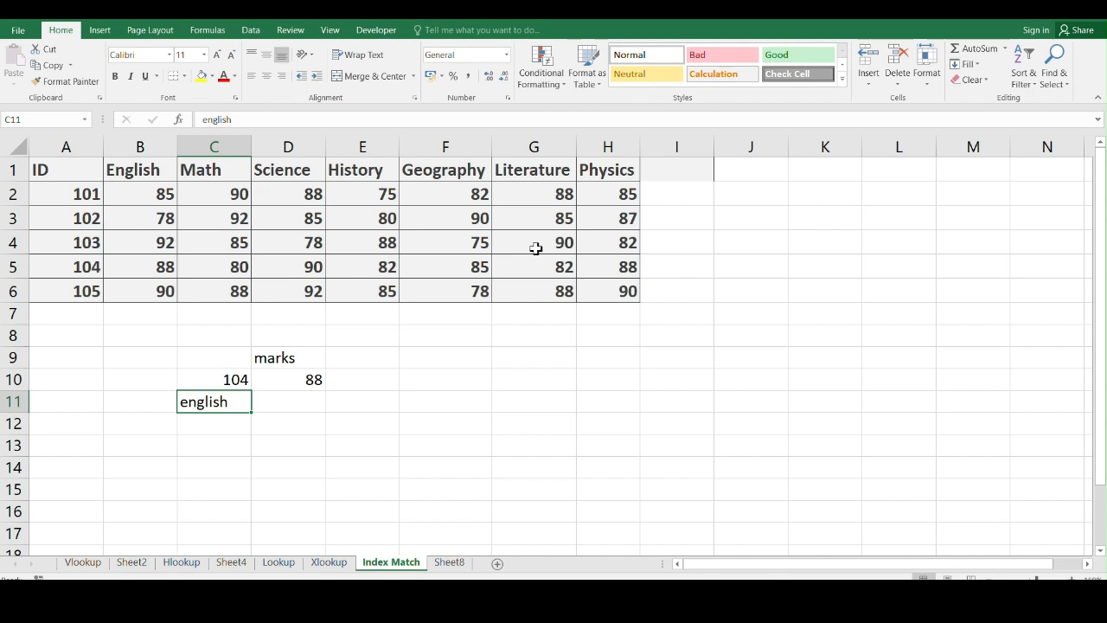